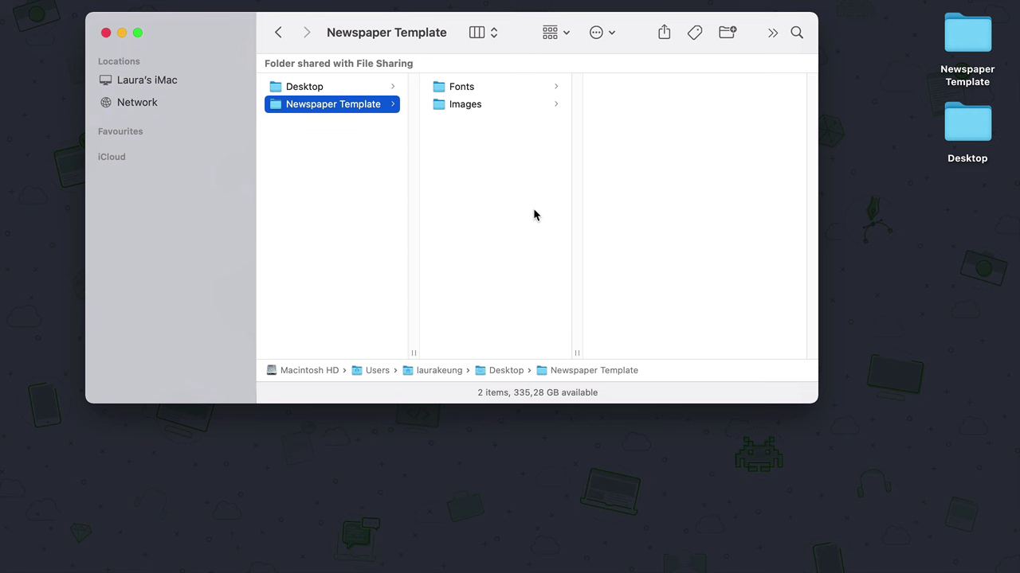
- Browse the Images folder's JPG photos, including the boy with a megaphone
{"action": "left_click", "coordinate": [496, 104]}
{"action": "key", "text": "Right"}
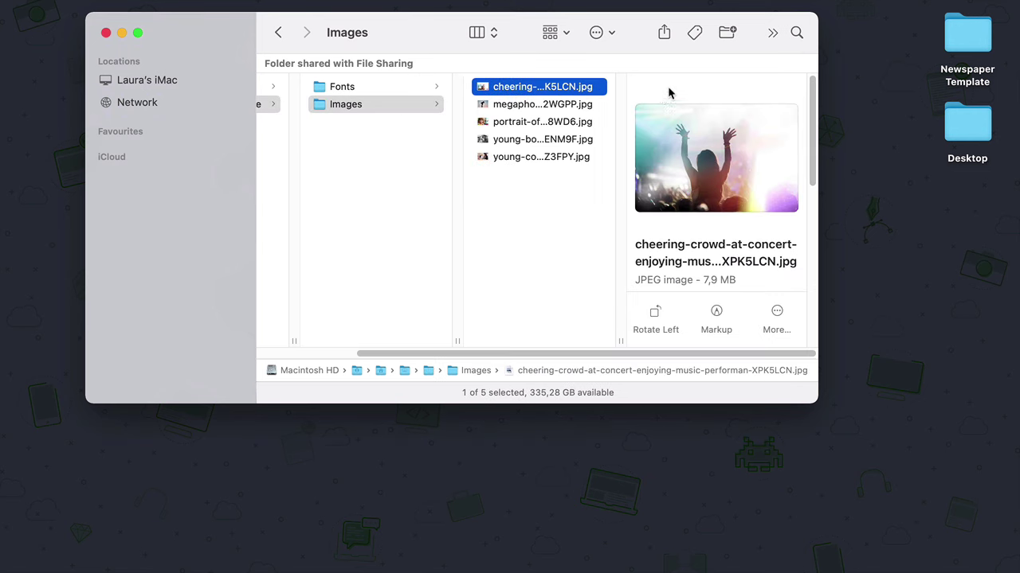
{"action": "key", "text": "Down"}
{"action": "key", "text": "Down"}
{"action": "key", "text": "Down"}
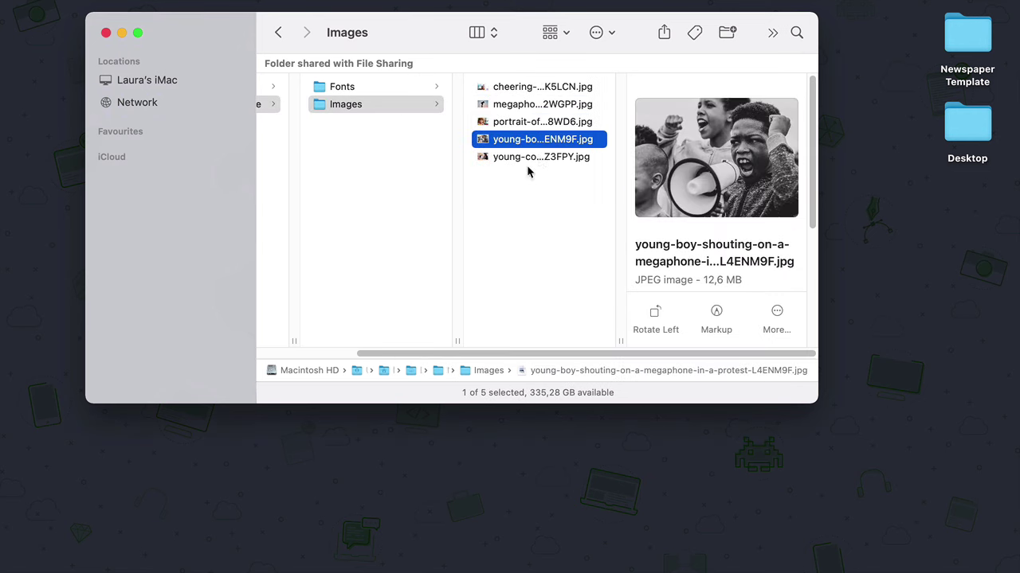
{"action": "key", "text": "Down"}
- Open the Fonts folder and preview its first font ZIP archive
{"action": "left_click", "coordinate": [384, 89]}
{"action": "key", "text": "Right"}
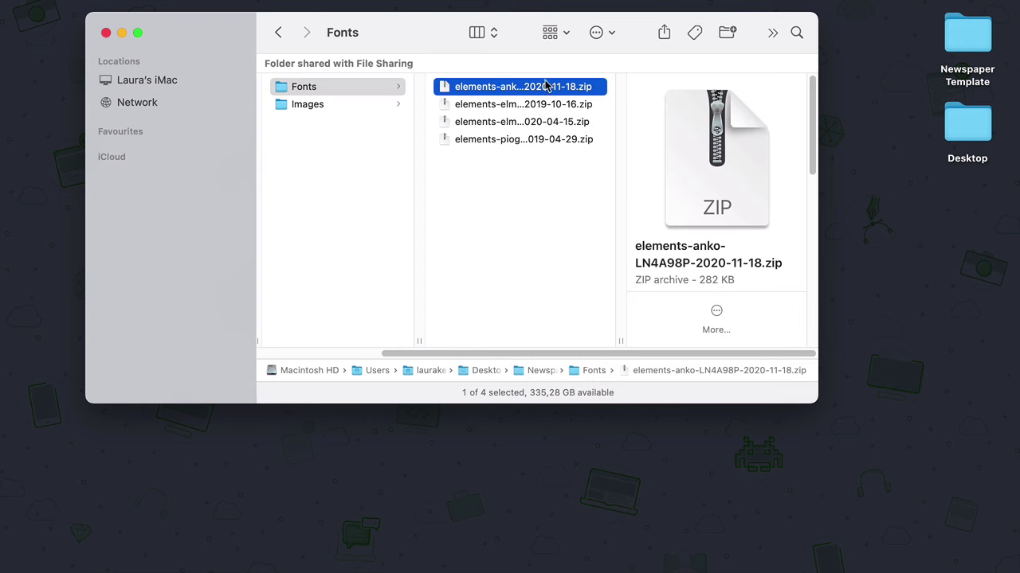
{"action": "left_click", "coordinate": [581, 304]}
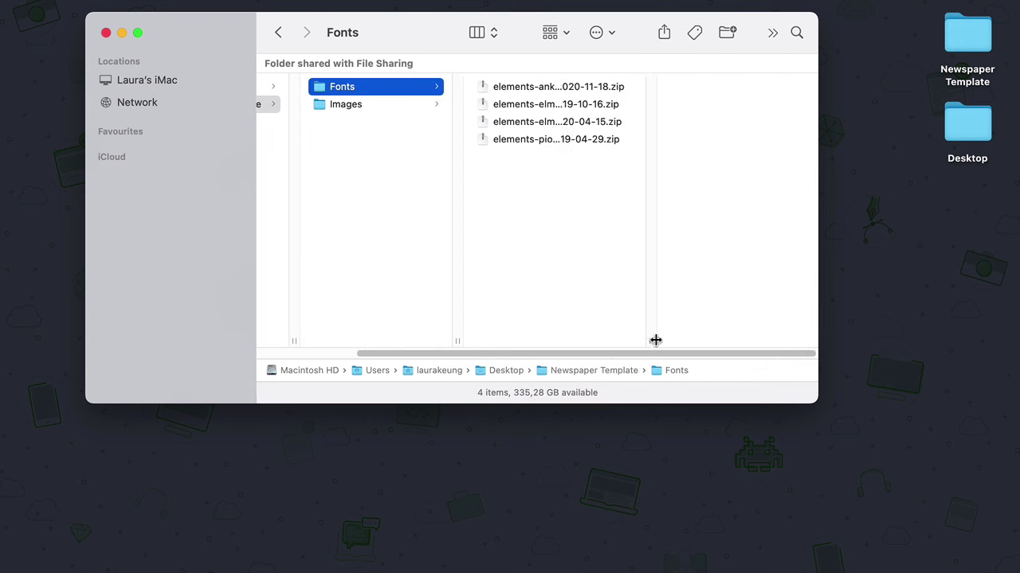
- Unzip the Anko archive and add its eight fonts to Font Book's Freelance collection
{"action": "left_click", "coordinate": [546, 86]}
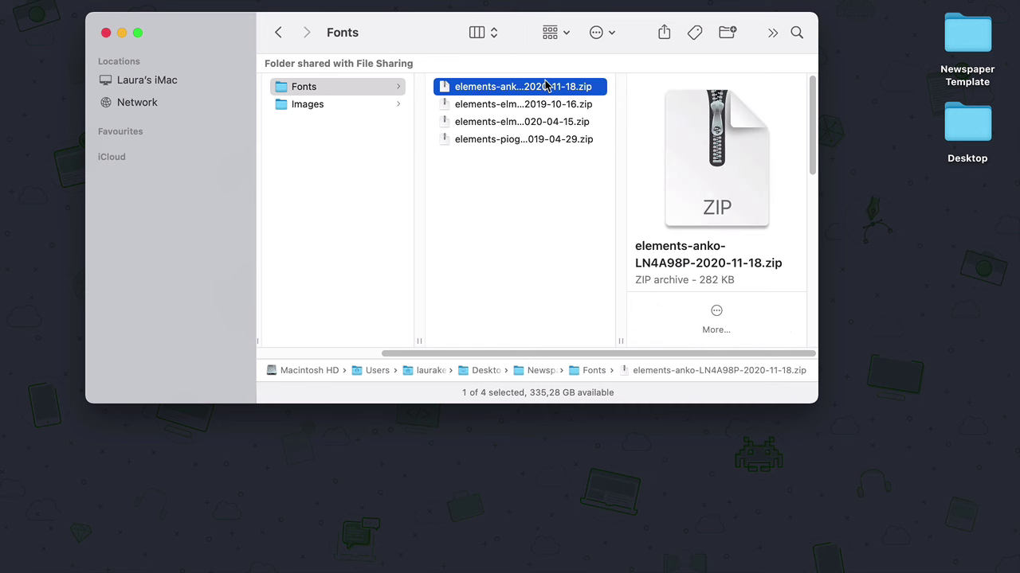
{"action": "double_click", "coordinate": [547, 85]}
{"action": "left_click_drag", "start_coordinate": [685, 246], "coordinate": [637, 83]}
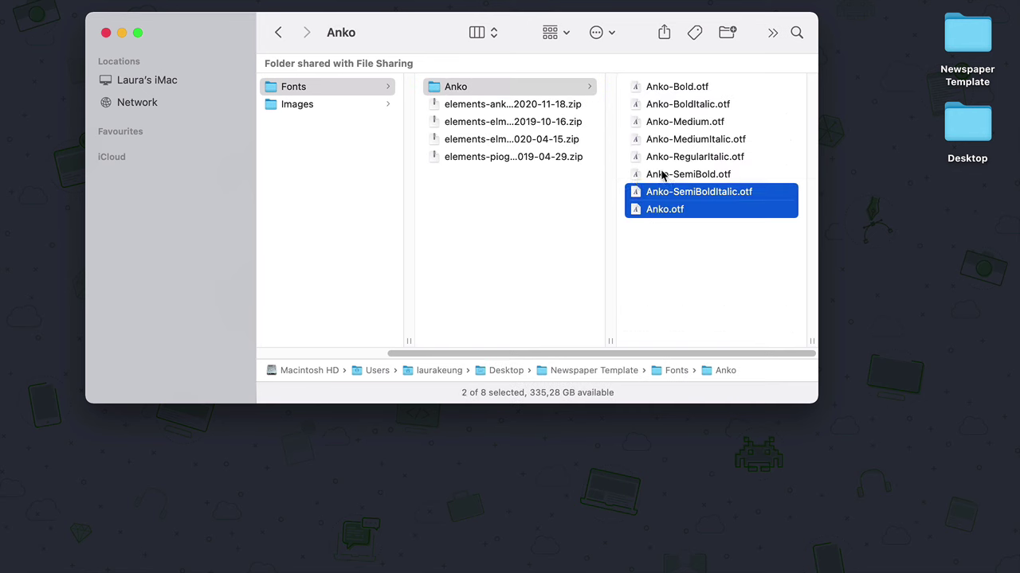
{"action": "left_click", "coordinate": [567, 553]}
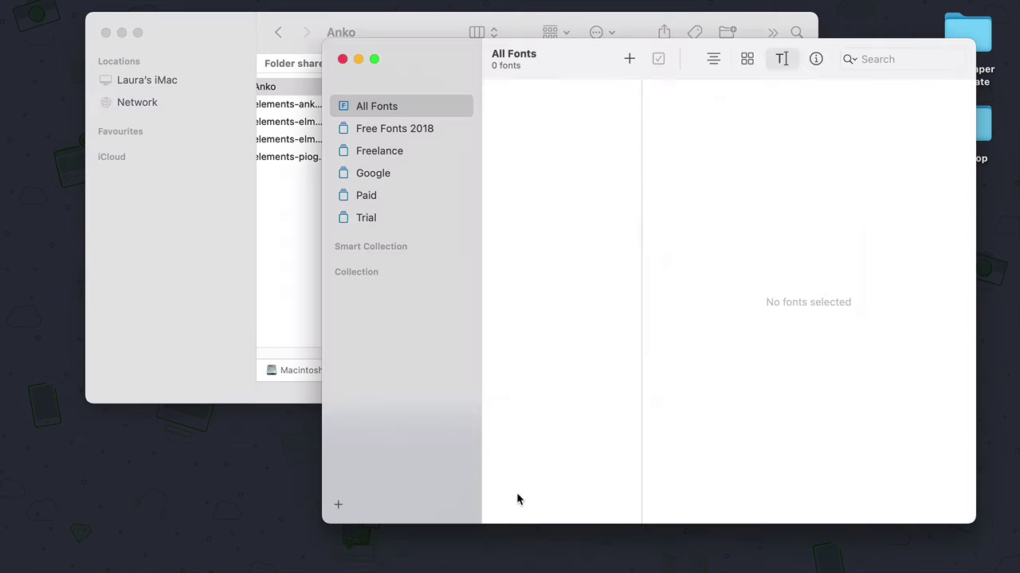
{"action": "left_click", "coordinate": [428, 195]}
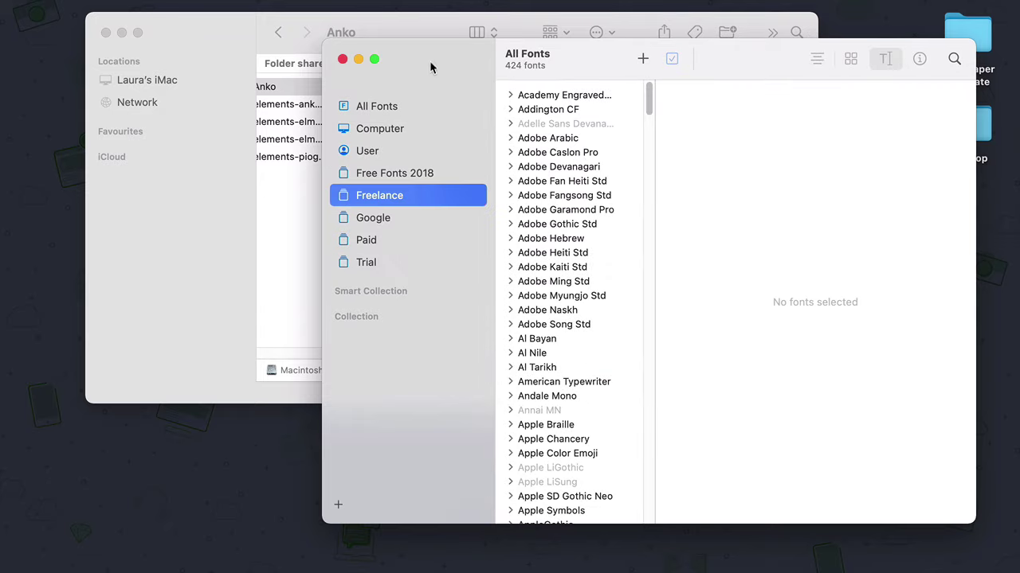
{"action": "left_click_drag", "start_coordinate": [478, 58], "coordinate": [483, 273]}
{"action": "left_click_drag", "start_coordinate": [490, 127], "coordinate": [591, 427]}
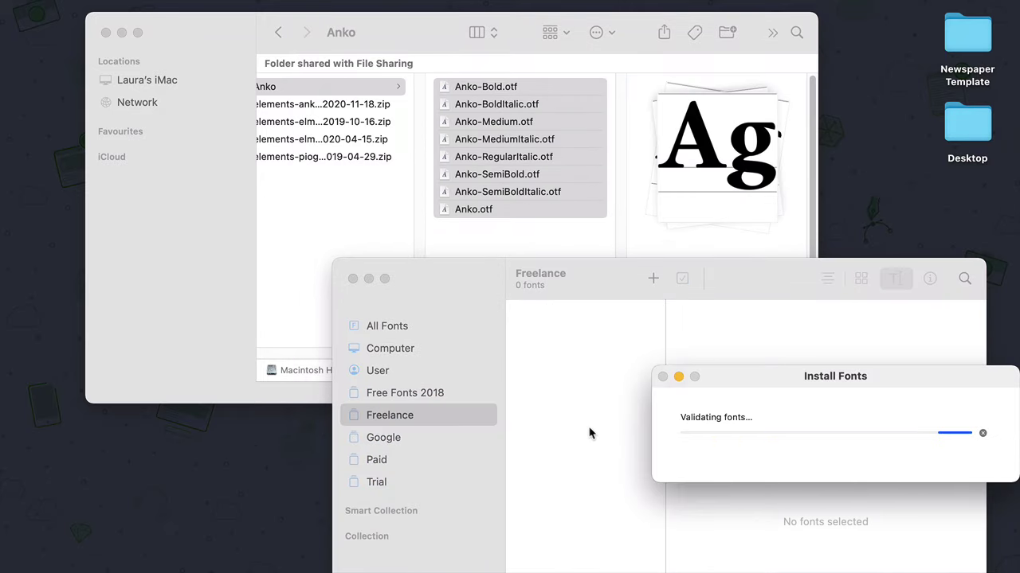
- Unpack the ELMODER Bold and Pioggia font archives and add the extracted font
{"action": "double_click", "coordinate": [337, 121]}
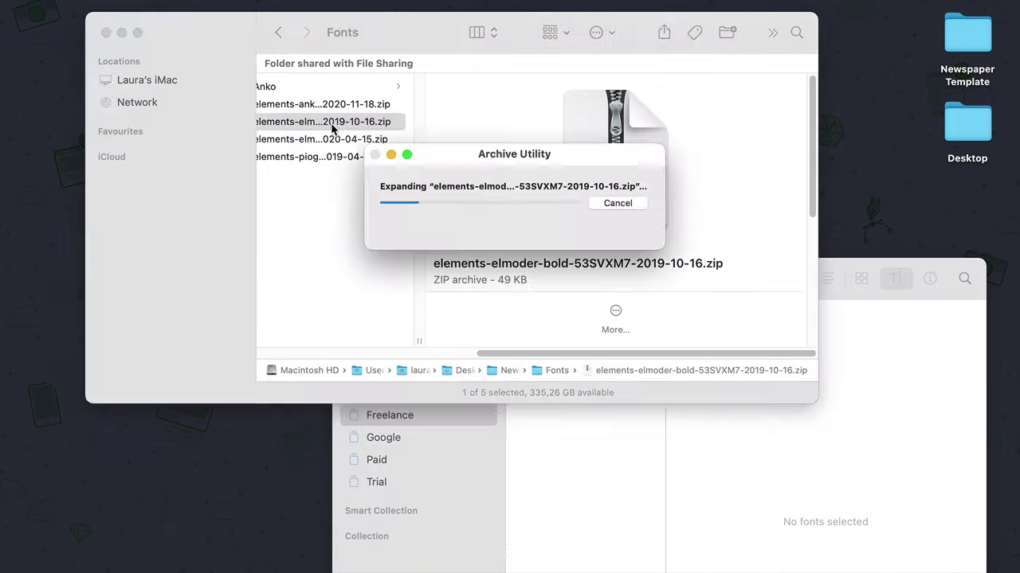
{"action": "left_click", "coordinate": [549, 105]}
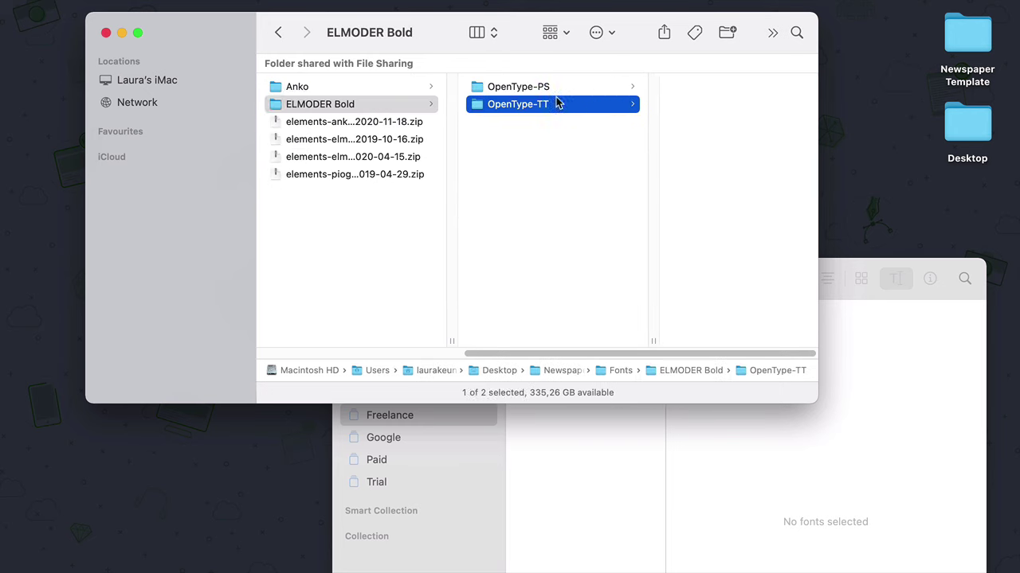
{"action": "double_click", "coordinate": [318, 156]}
{"action": "left_click_drag", "start_coordinate": [519, 87], "coordinate": [570, 436]}
{"action": "double_click", "coordinate": [355, 191]}
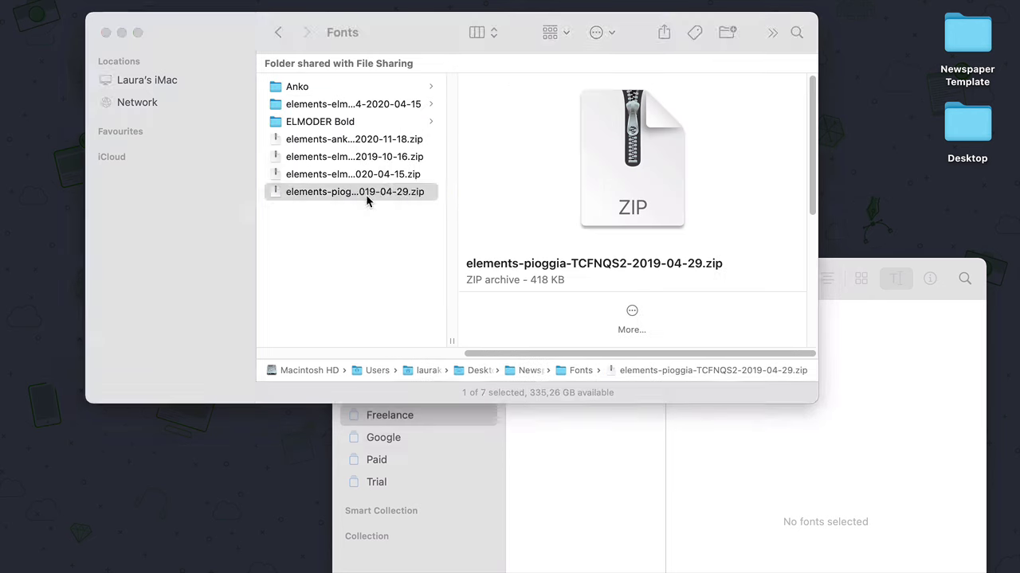
{"action": "left_click", "coordinate": [478, 121]}
- Start a new 11×17 in Tabloid print document with Facing Pages off
{"action": "left_click", "coordinate": [542, 88], "text": "super"}
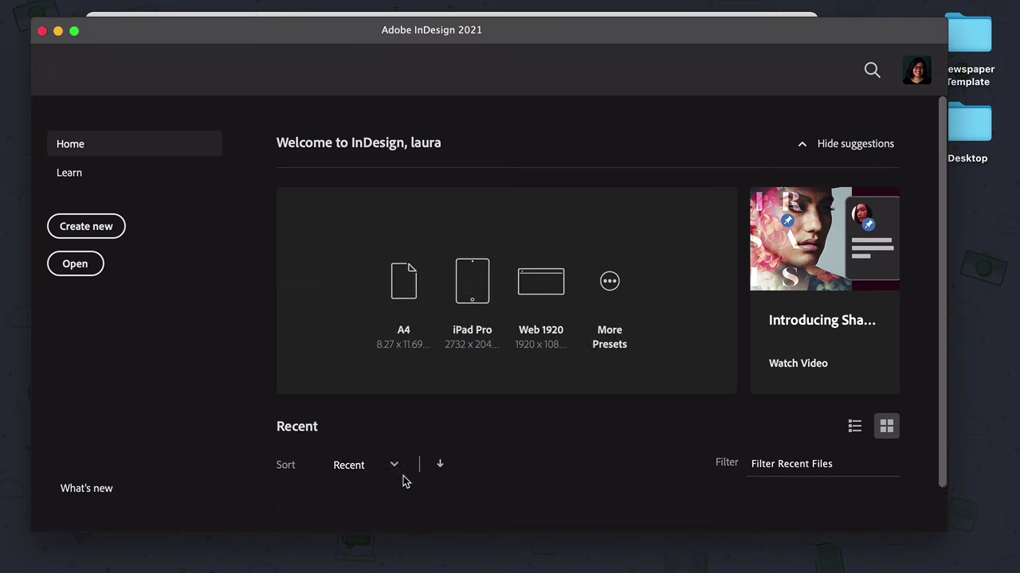
{"action": "left_click", "coordinate": [89, 232]}
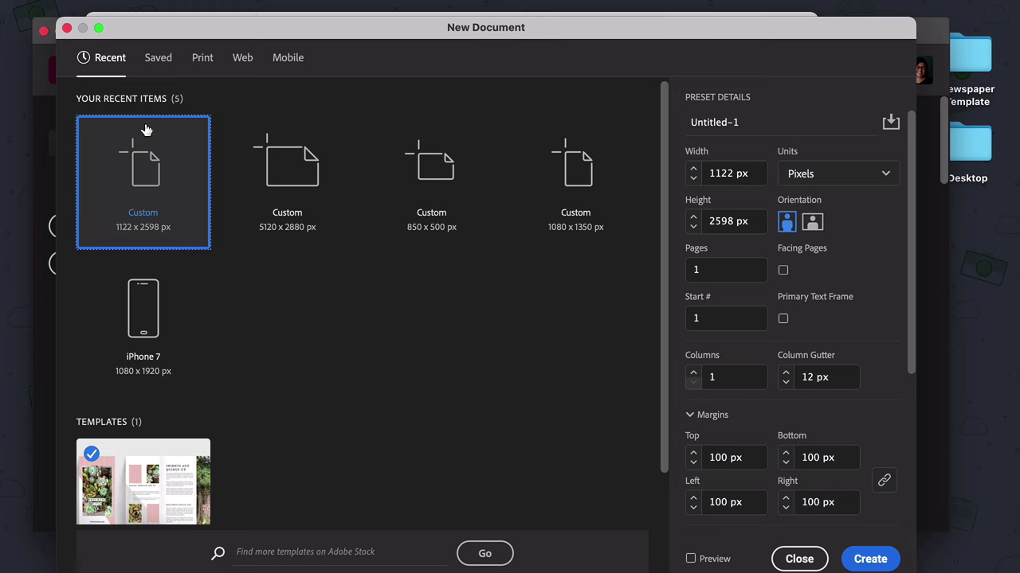
{"action": "left_click", "coordinate": [202, 61]}
{"action": "left_click", "coordinate": [425, 234]}
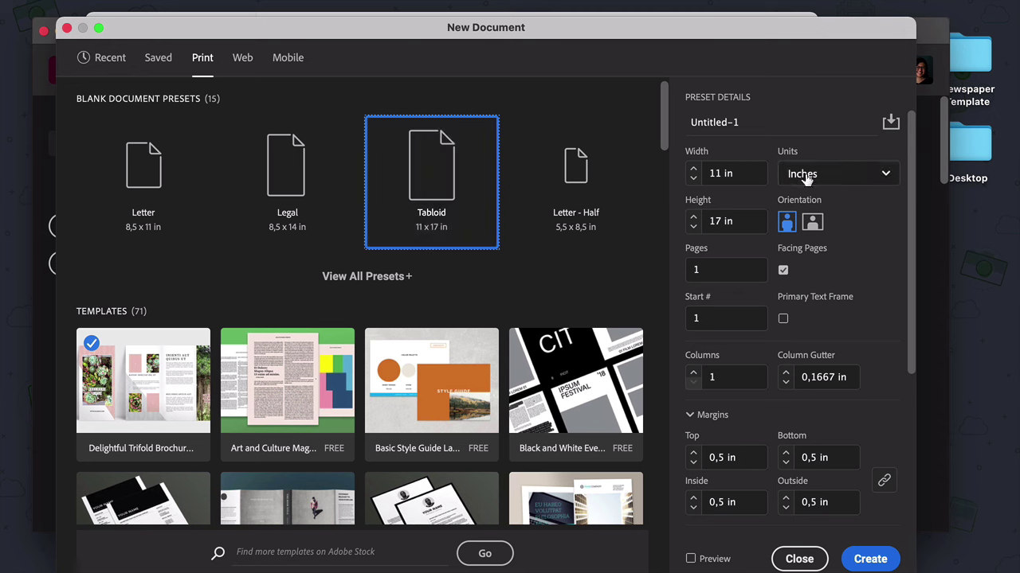
{"action": "left_click", "coordinate": [783, 270]}
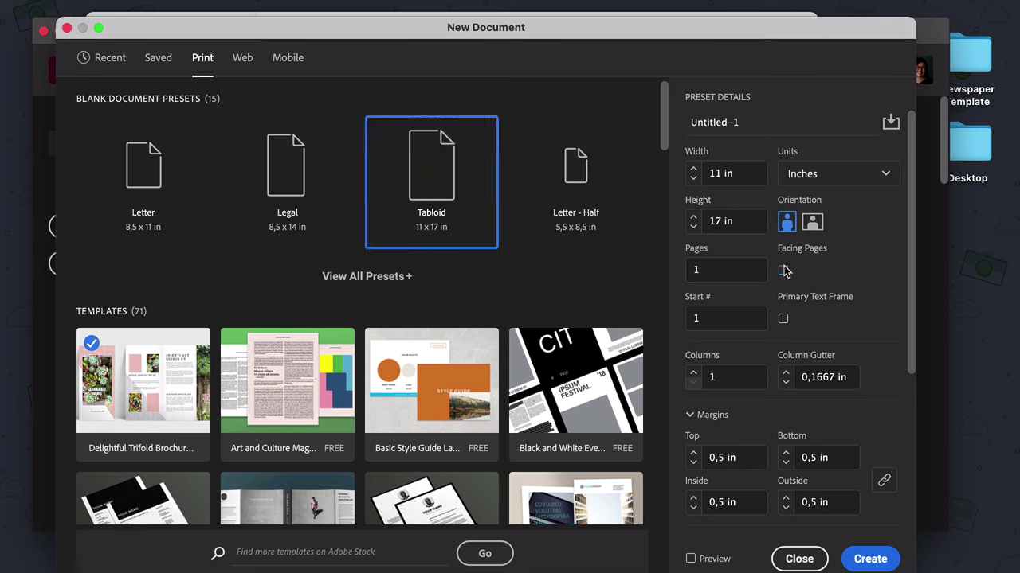
- Set 3 columns with a 0,25 in gutter
{"action": "double_click", "coordinate": [728, 378]}
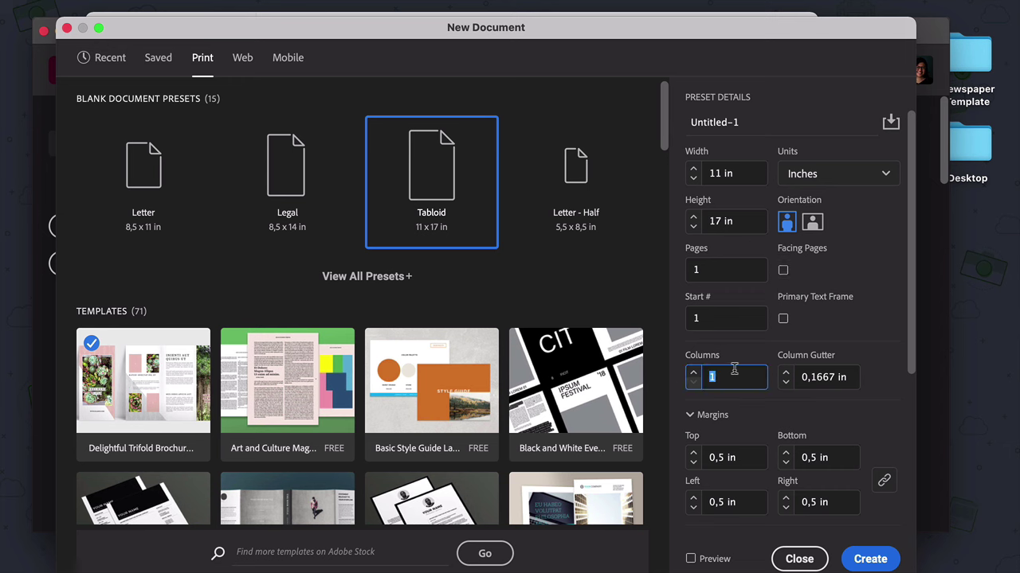
{"action": "type", "text": "3"}
{"action": "left_click_drag", "start_coordinate": [811, 377], "coordinate": [841, 378]}
{"action": "type", "text": "0,25"}
- Set unlinked margins: top 2,435 in, bottom, left and right 0,4375 in
{"action": "double_click", "coordinate": [745, 456]}
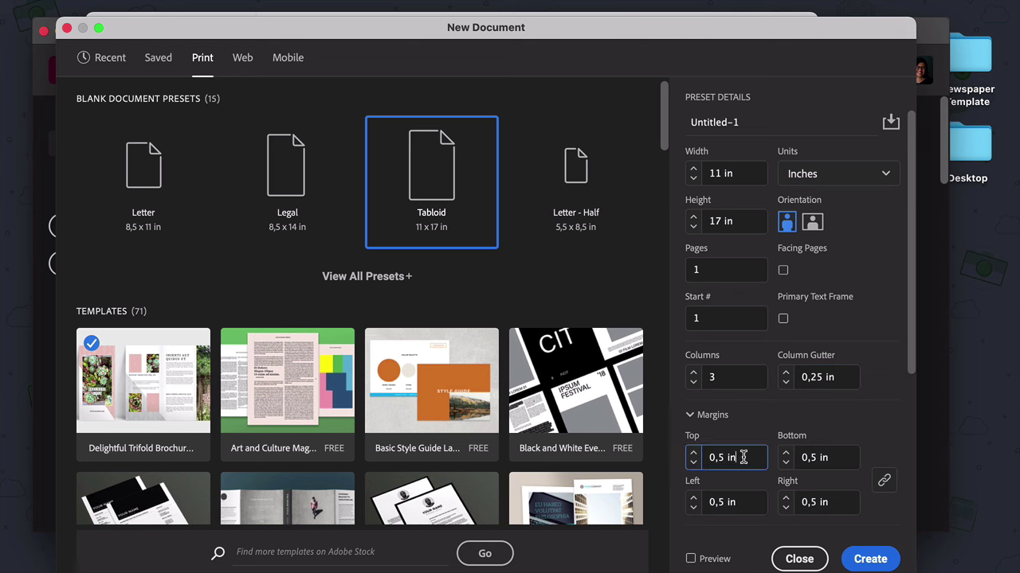
{"action": "type", "text": "0,25"}
{"action": "double_click", "coordinate": [745, 455]}
{"action": "type", "text": "0"}
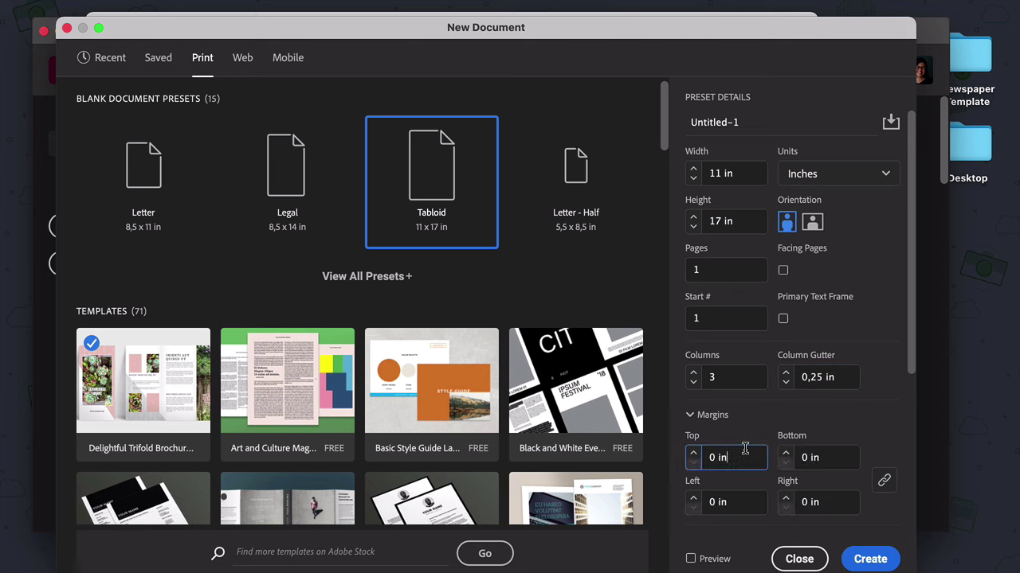
{"action": "type", "text": "2,"}
{"action": "type", "text": "435"}
{"action": "left_click", "coordinate": [824, 459]}
{"action": "left_click", "coordinate": [884, 480]}
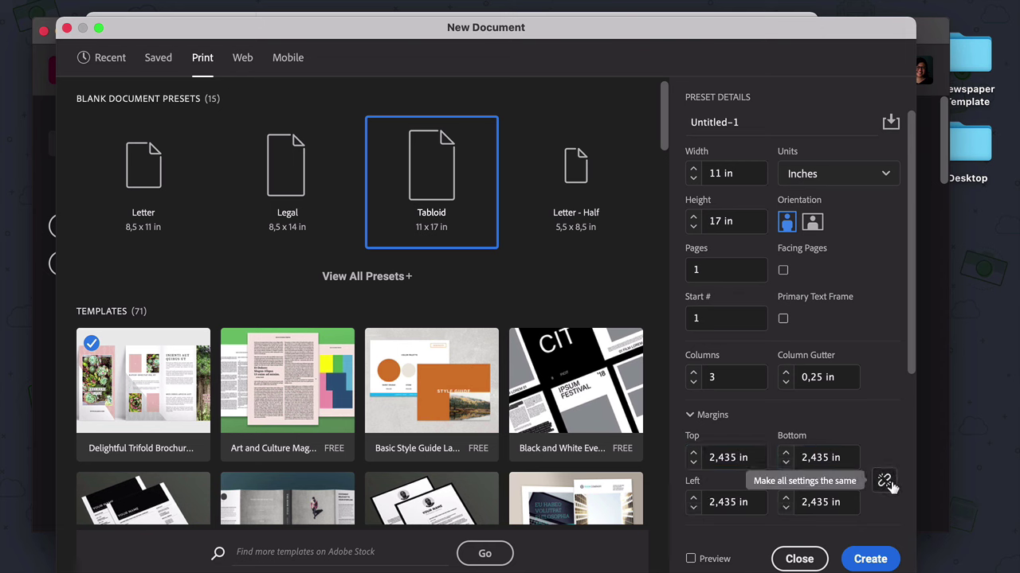
{"action": "double_click", "coordinate": [831, 457]}
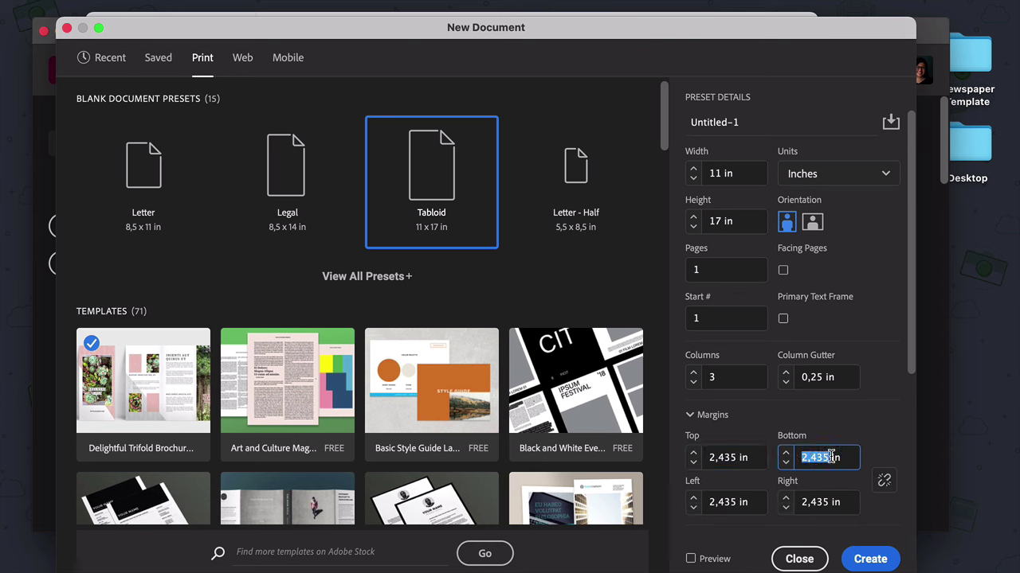
{"action": "type", "text": "0,"}
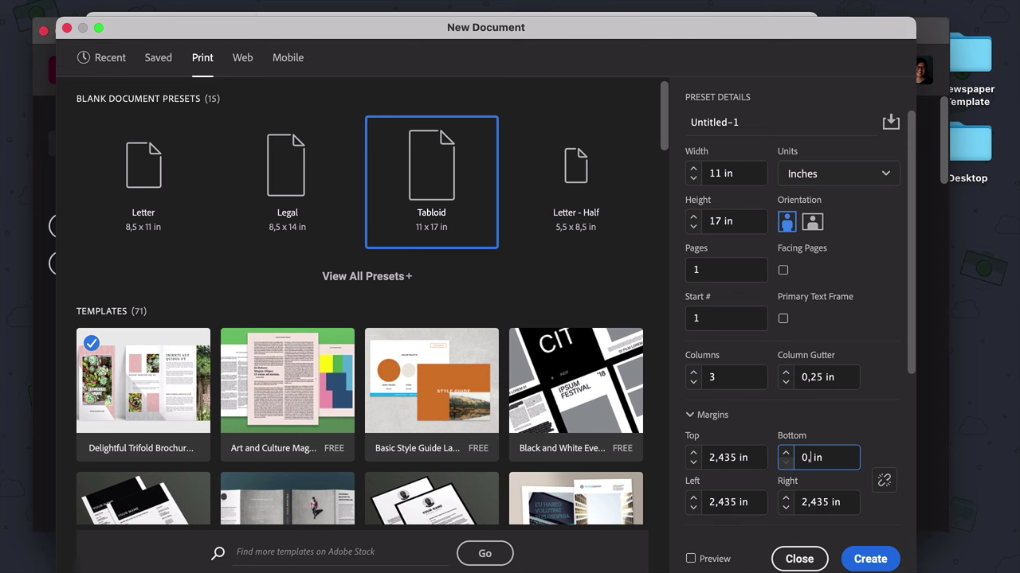
{"action": "type", "text": "4375"}
{"action": "key", "text": "Tab"}
{"action": "type", "text": "0,4375"}
{"action": "key", "text": "Tab"}
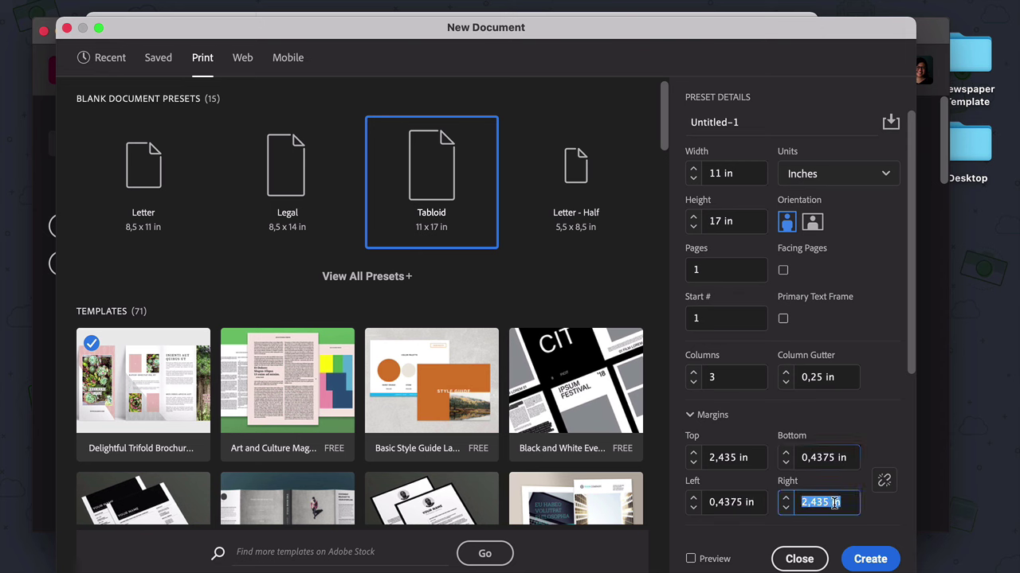
{"action": "type", "text": "0,4375"}
- Give the document a 0,25 in bleed on all sides and create it
{"action": "scroll", "coordinate": [848, 476], "scroll_direction": "down", "scroll_amount": 3}
{"action": "scroll", "coordinate": [849, 405], "scroll_direction": "down", "scroll_amount": 2}
{"action": "left_click", "coordinate": [755, 391]}
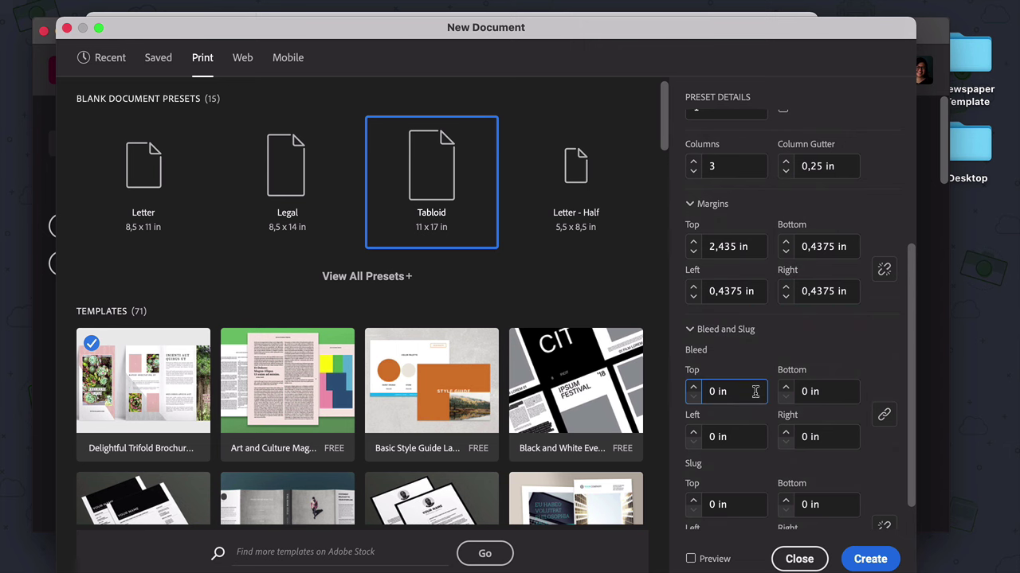
{"action": "type", "text": "0,25"}
{"action": "key", "text": "Tab"}
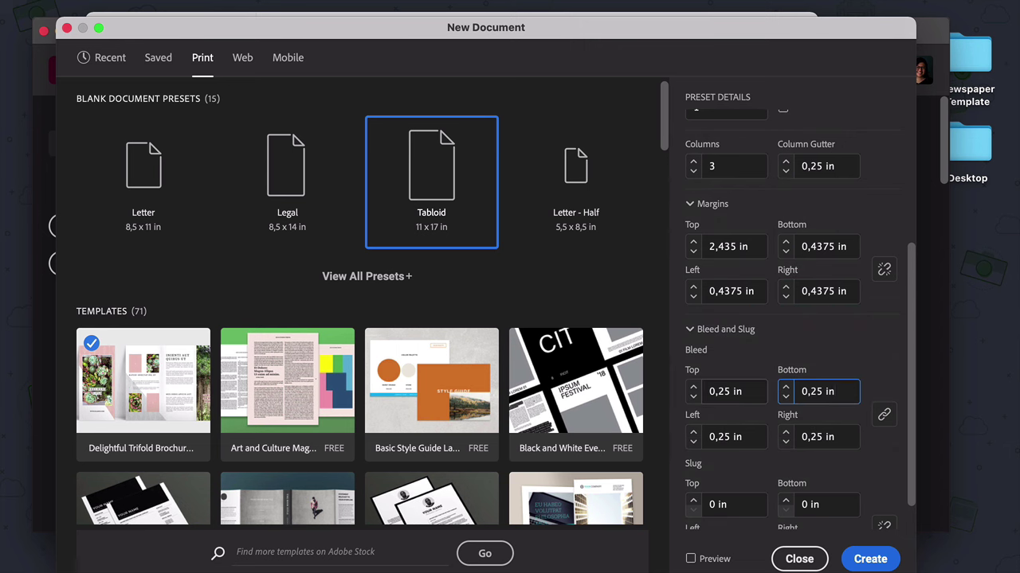
{"action": "left_click", "coordinate": [890, 561]}
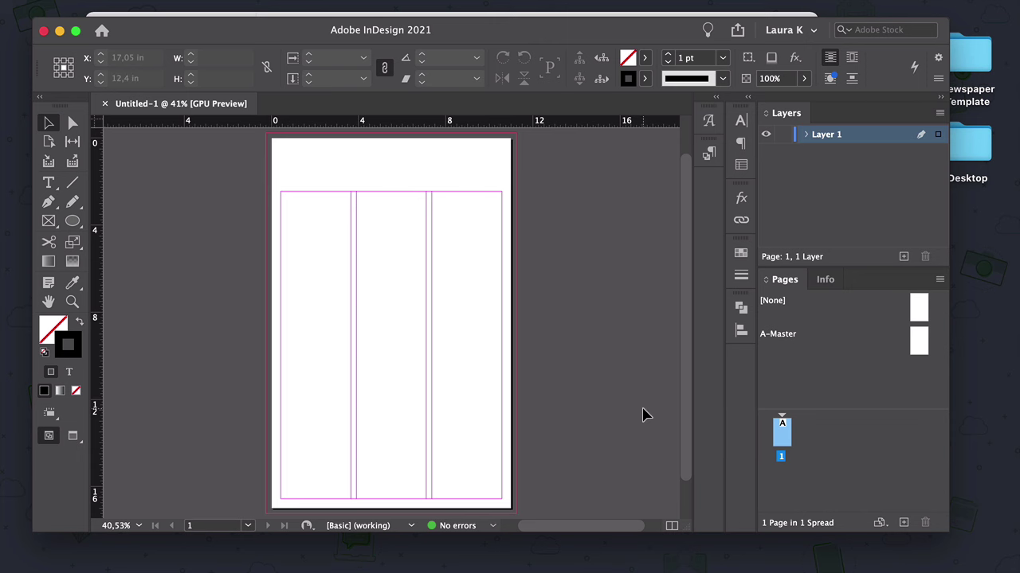
- Maximise the InDesign window and turn on View > Grids & Guides > Show Document Grid
{"action": "left_click", "coordinate": [75, 32]}
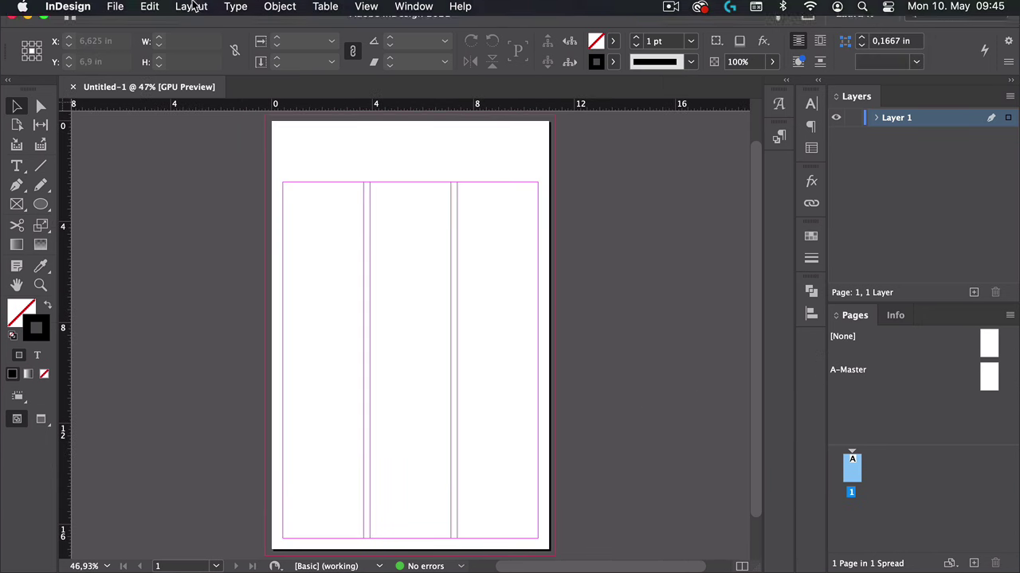
{"action": "left_click", "coordinate": [364, 10]}
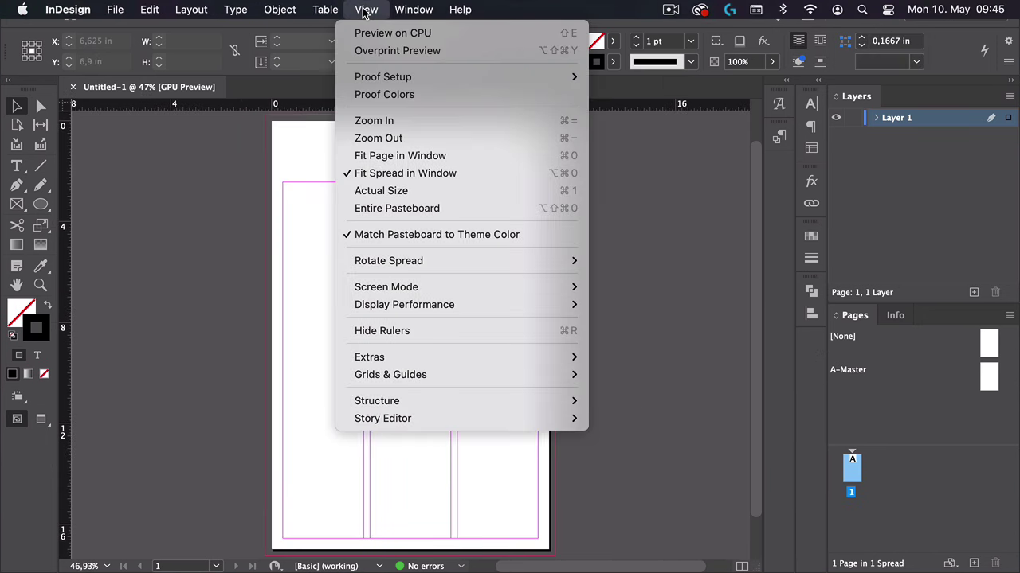
{"action": "mouse_move", "coordinate": [390, 375]}
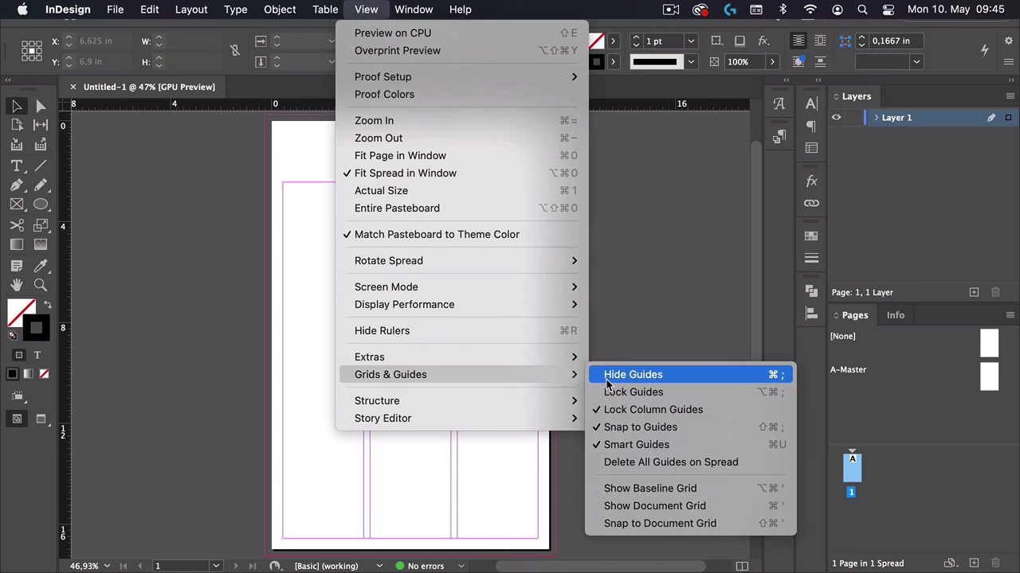
{"action": "left_click", "coordinate": [655, 505]}
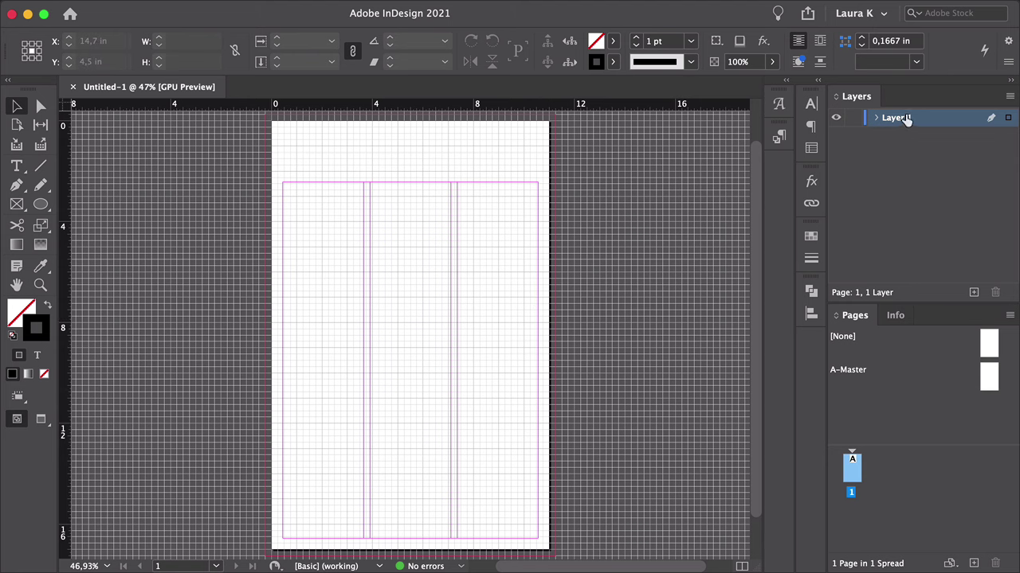
- Rename Layer 1 to Background and add a second layer named Images
{"action": "double_click", "coordinate": [906, 120]}
{"action": "type", "text": "Background"}
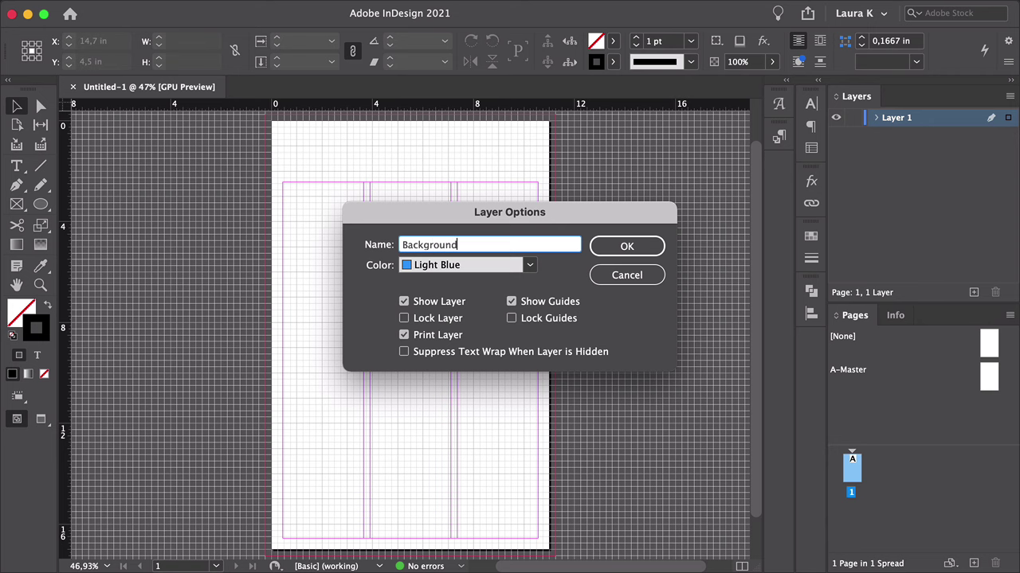
{"action": "key", "text": "Return"}
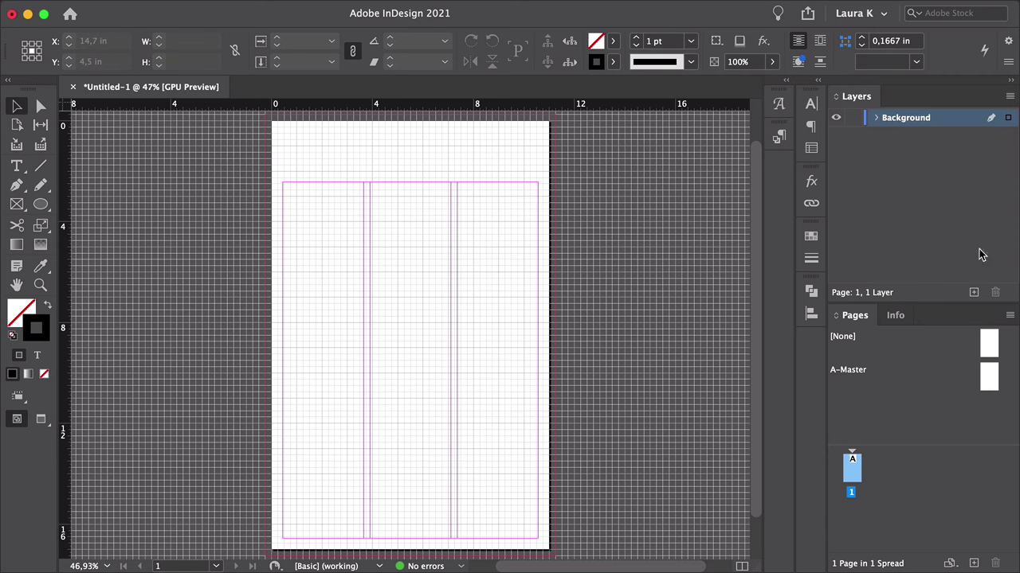
{"action": "left_click", "coordinate": [973, 293]}
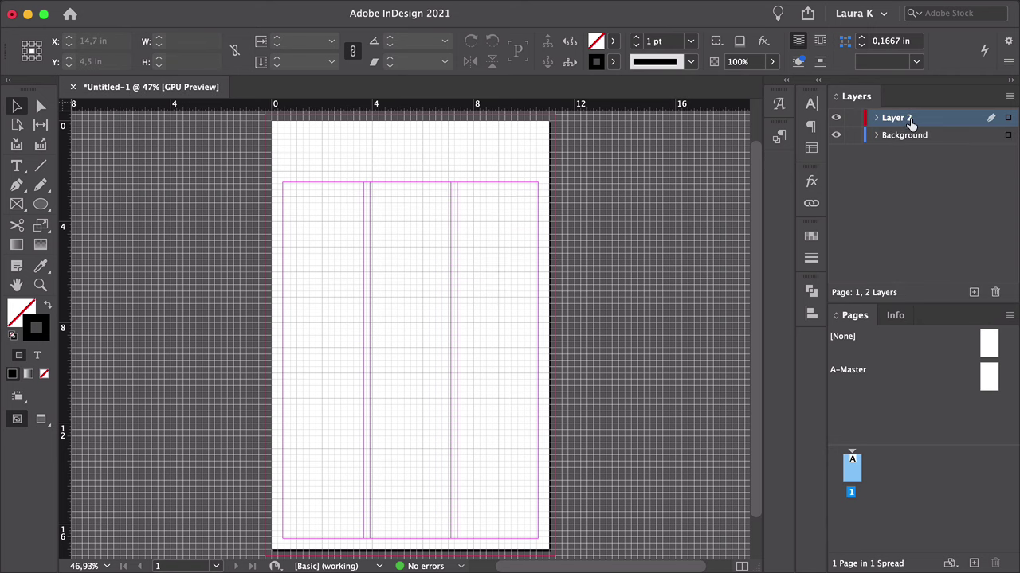
{"action": "double_click", "coordinate": [912, 120]}
{"action": "type", "text": "Images"}
{"action": "key", "text": "Return"}
- Add a third layer named Type and lock it
{"action": "left_click", "coordinate": [973, 293]}
{"action": "double_click", "coordinate": [912, 120]}
{"action": "type", "text": "Type"}
{"action": "key", "text": "Return"}
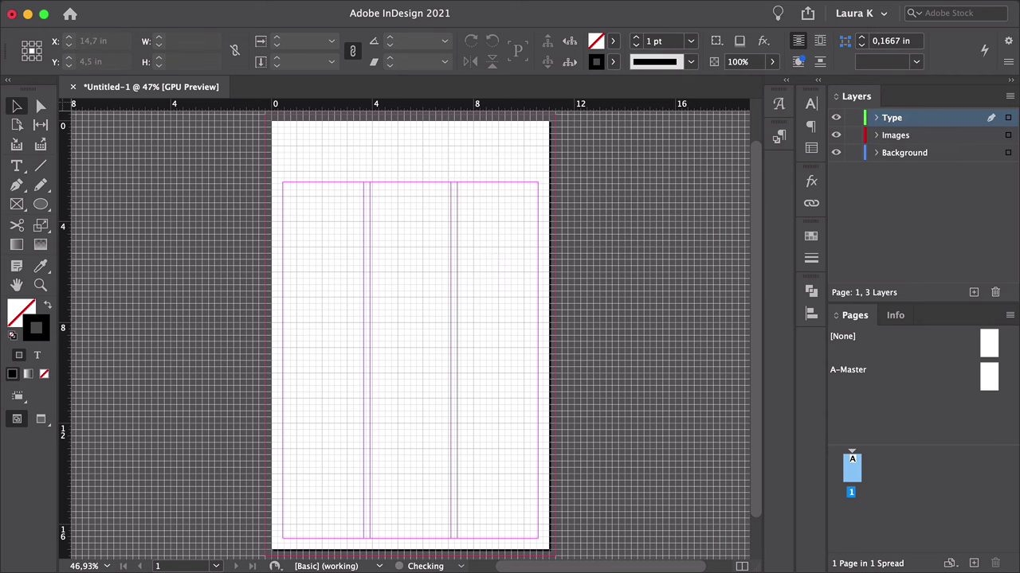
{"action": "left_click", "coordinate": [853, 118]}
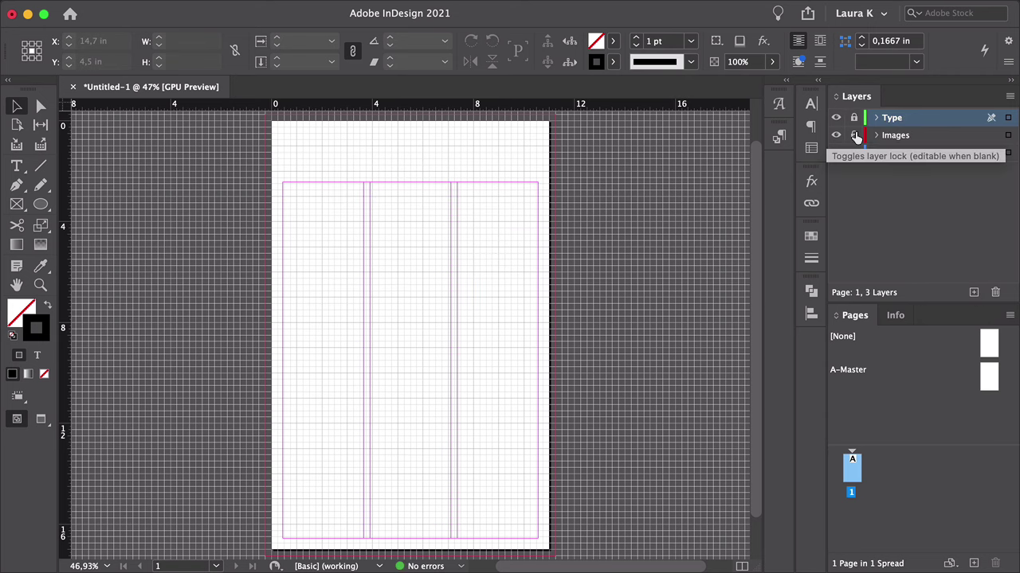
- Create a near-black CMYK swatch C90 M78 Y62 K97
{"action": "left_click", "coordinate": [811, 236]}
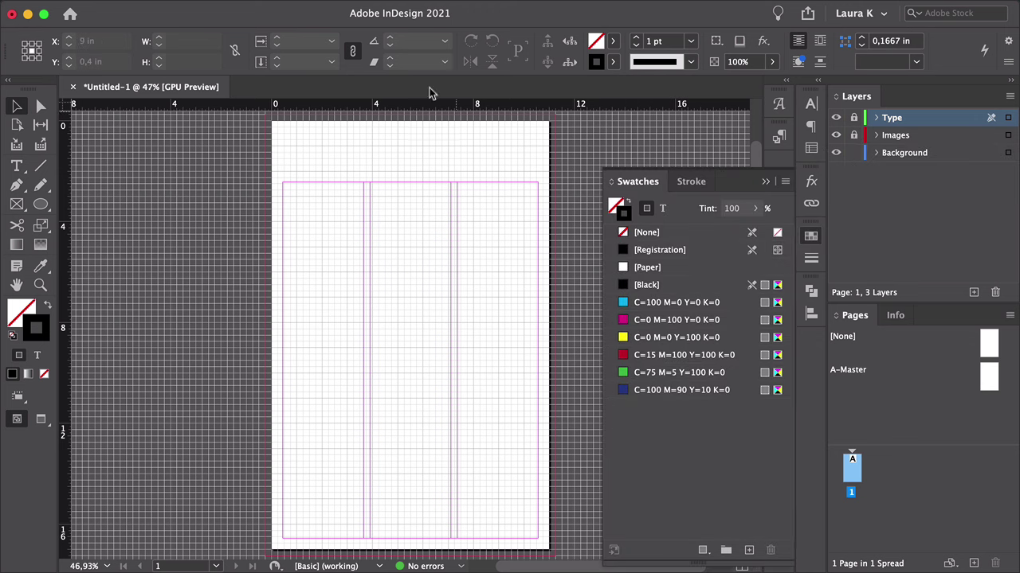
{"action": "left_click", "coordinate": [401, 10]}
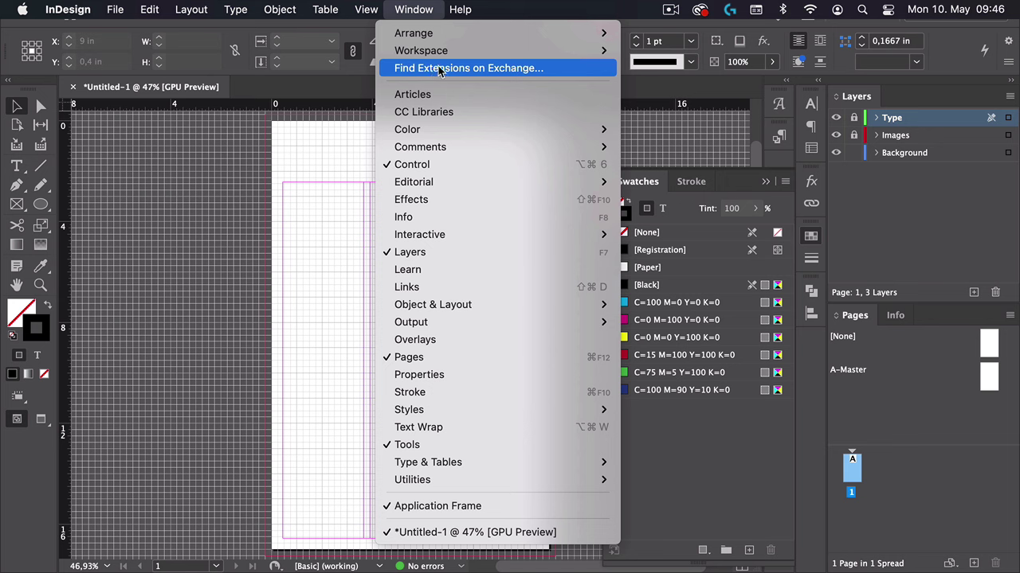
{"action": "mouse_move", "coordinate": [407, 129]}
{"action": "left_click", "coordinate": [677, 183]}
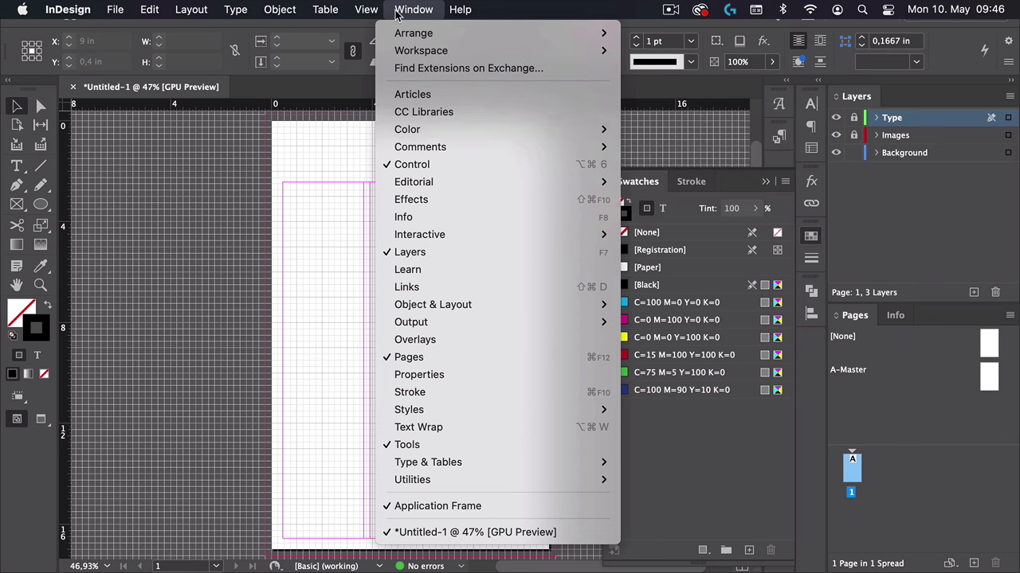
{"action": "left_click", "coordinate": [785, 181]}
{"action": "left_click", "coordinate": [837, 73]}
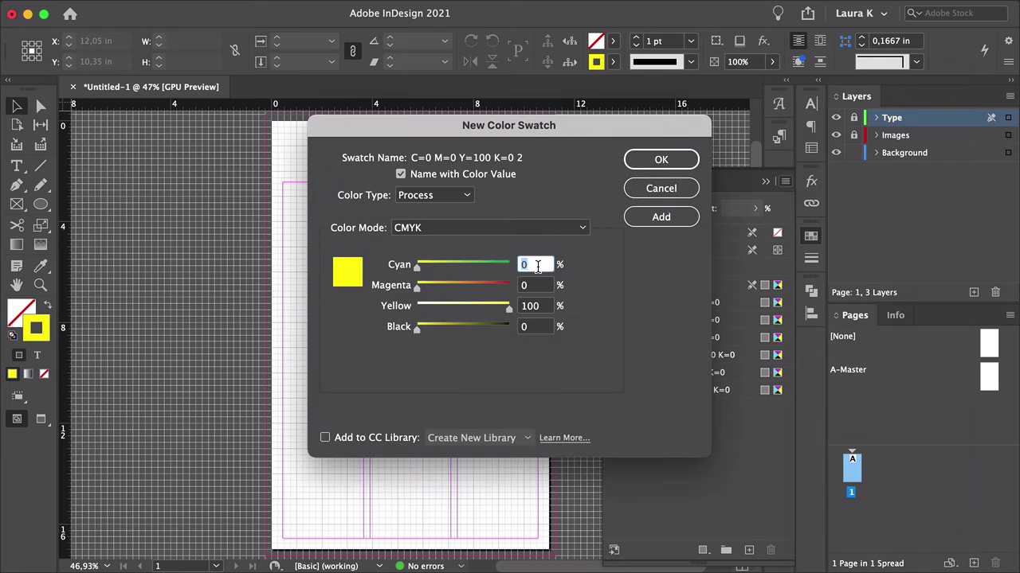
{"action": "type", "text": "90"}
{"action": "key", "text": "Tab"}
{"action": "type", "text": "7"}
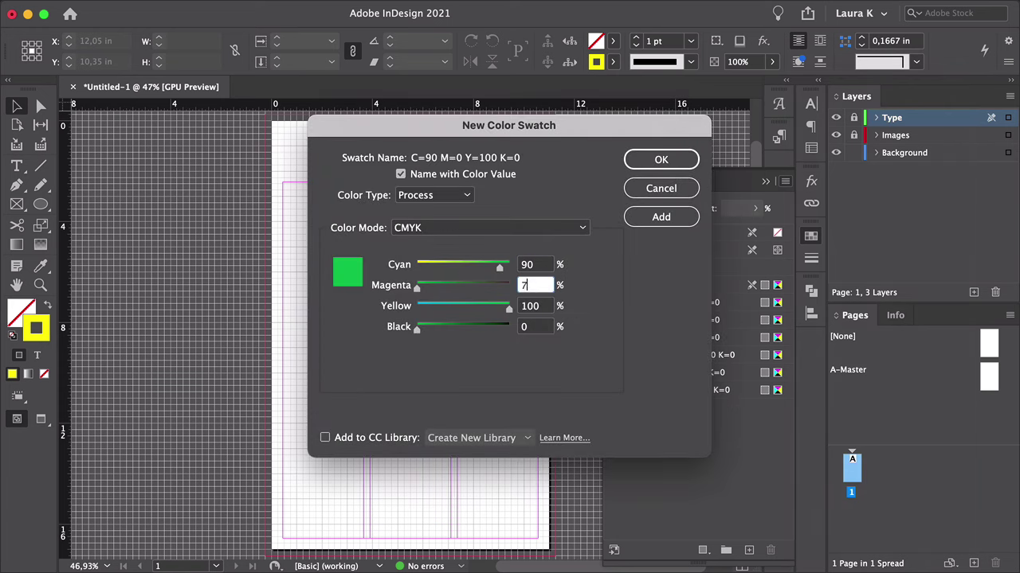
{"action": "type", "text": "8"}
{"action": "key", "text": "Tab"}
{"action": "type", "text": "62"}
{"action": "key", "text": "Tab"}
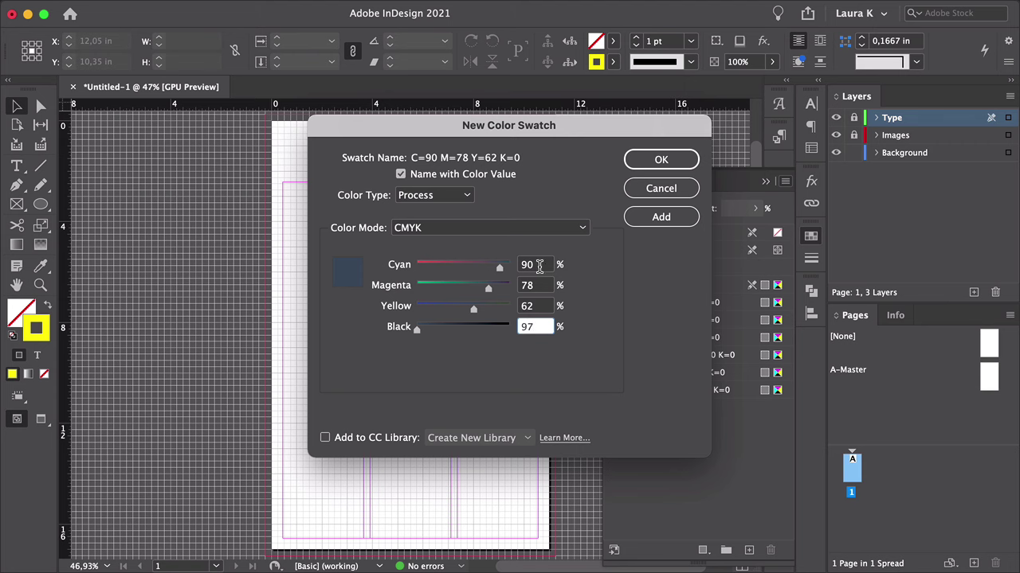
{"action": "left_click", "coordinate": [541, 306]}
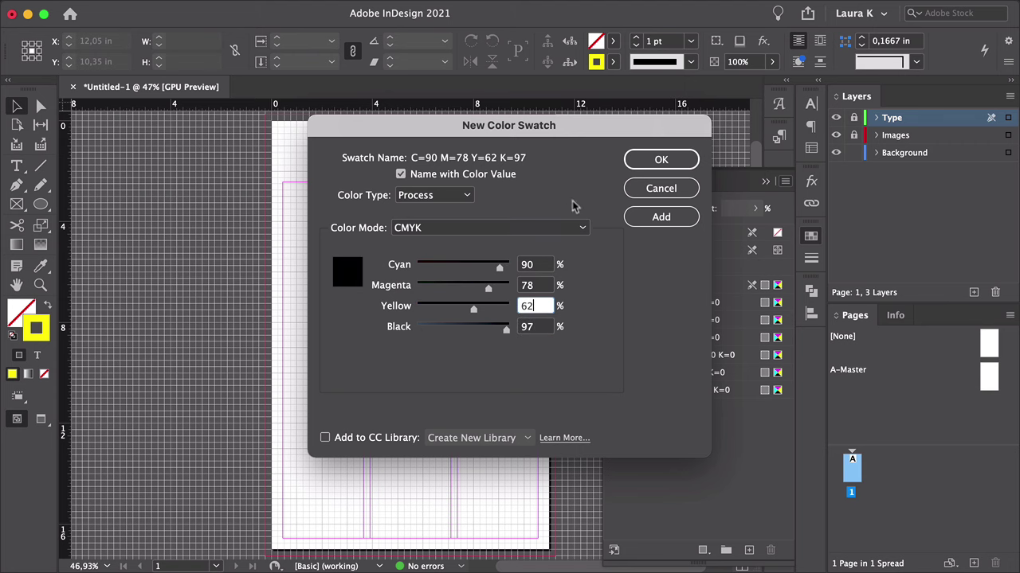
{"action": "left_click", "coordinate": [660, 159]}
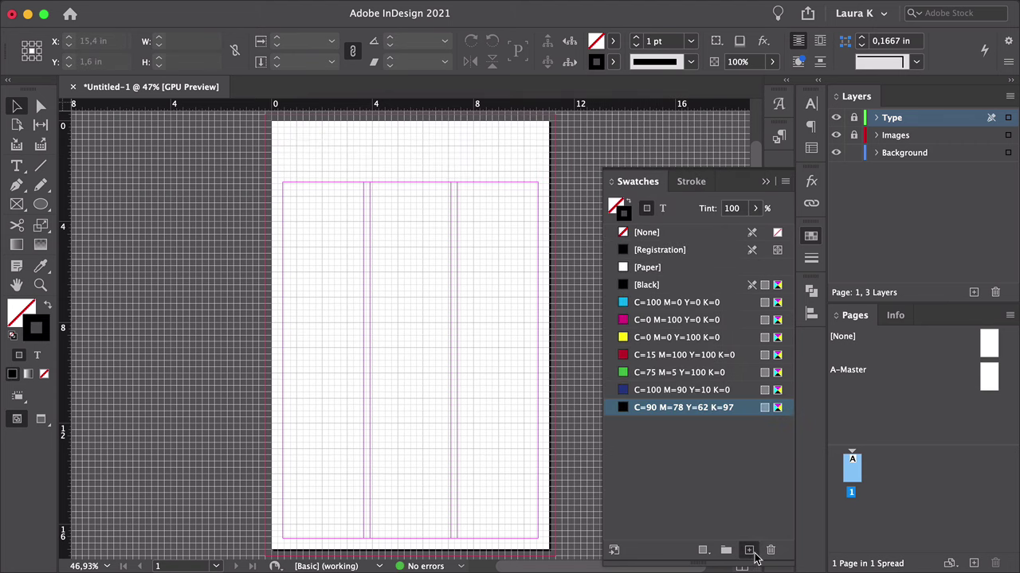
- Duplicate it into a teal swatch C65 M31 Y21 K5
{"action": "left_click", "coordinate": [749, 549]}
{"action": "double_click", "coordinate": [732, 424]}
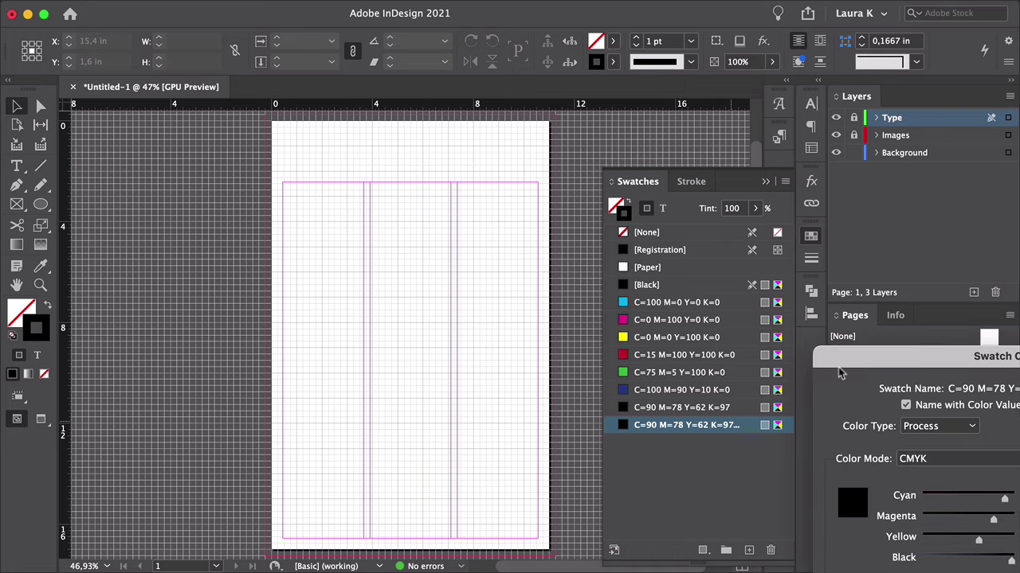
{"action": "mouse_move", "coordinate": [841, 373]}
{"action": "left_mouse_down"}
{"action": "mouse_move", "coordinate": [341, 148]}
{"action": "mouse_move", "coordinate": [212, 119]}
{"action": "left_mouse_up"}
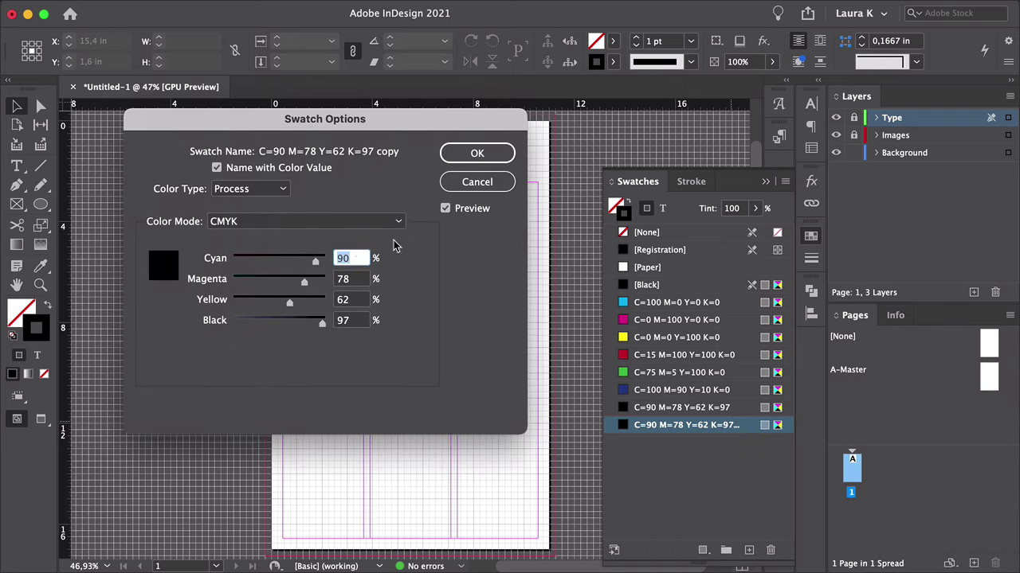
{"action": "type", "text": "65"}
{"action": "key", "text": "Tab"}
{"action": "type", "text": "31"}
{"action": "key", "text": "Tab"}
{"action": "type", "text": "21 K=5"}
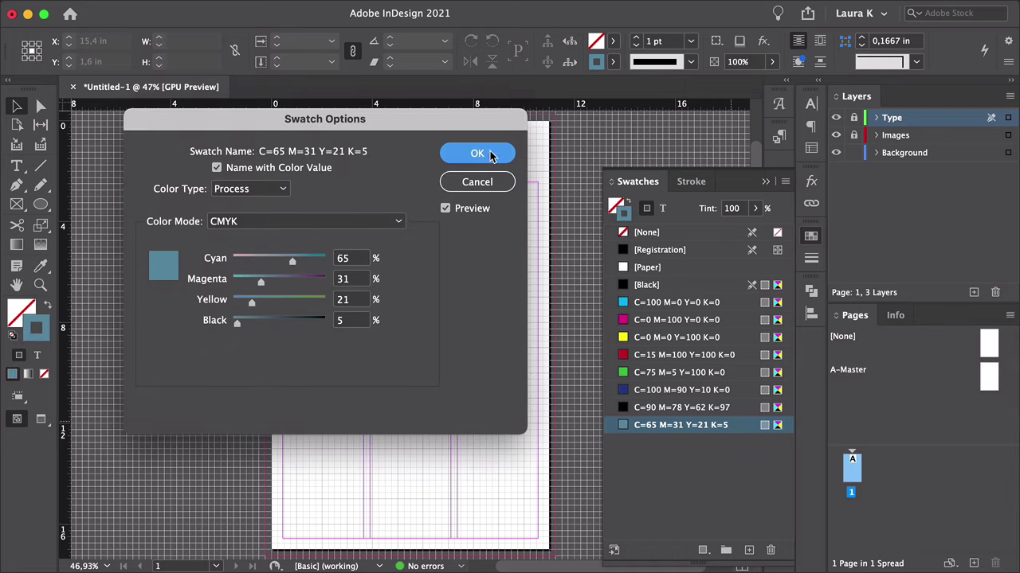
{"action": "left_click", "coordinate": [490, 156]}
- Duplicate again into a soft pink swatch C5 M33 Y16 K0
{"action": "left_click", "coordinate": [749, 549]}
{"action": "double_click", "coordinate": [712, 443]}
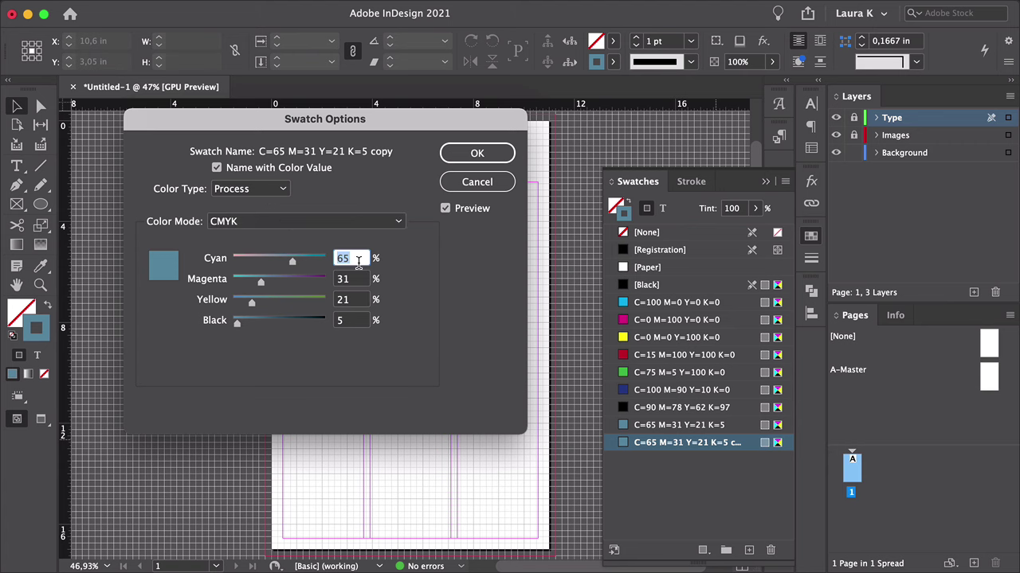
{"action": "type", "text": "5"}
{"action": "key", "text": "Tab"}
{"action": "type", "text": "33"}
{"action": "key", "text": "Tab"}
{"action": "type", "text": "16"}
{"action": "key", "text": "Tab"}
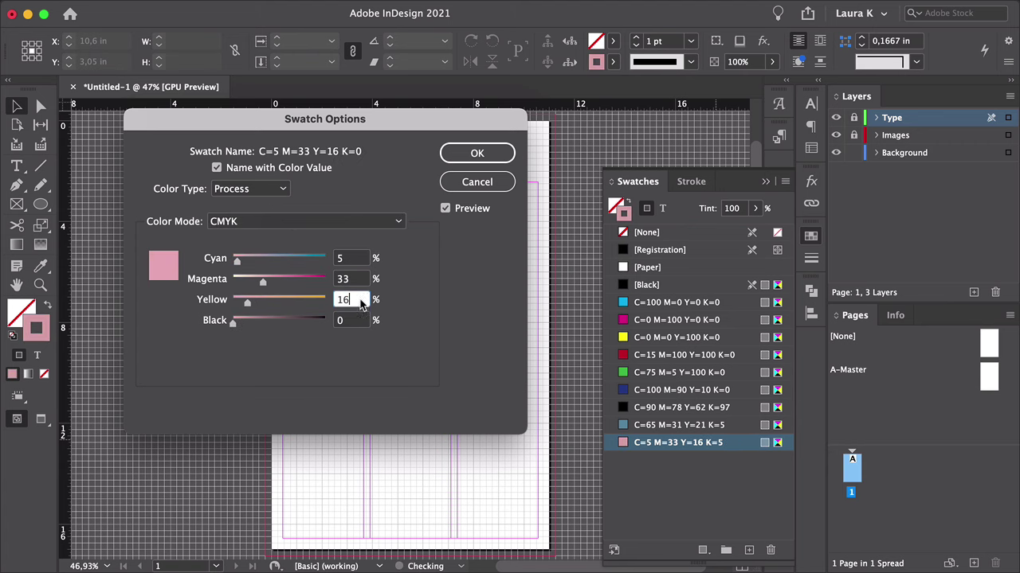
{"action": "left_click", "coordinate": [477, 152]}
- Add an orange-red swatch C0 M74 Y80 K0 from a duplicate
{"action": "left_click", "coordinate": [748, 549]}
{"action": "double_click", "coordinate": [717, 460]}
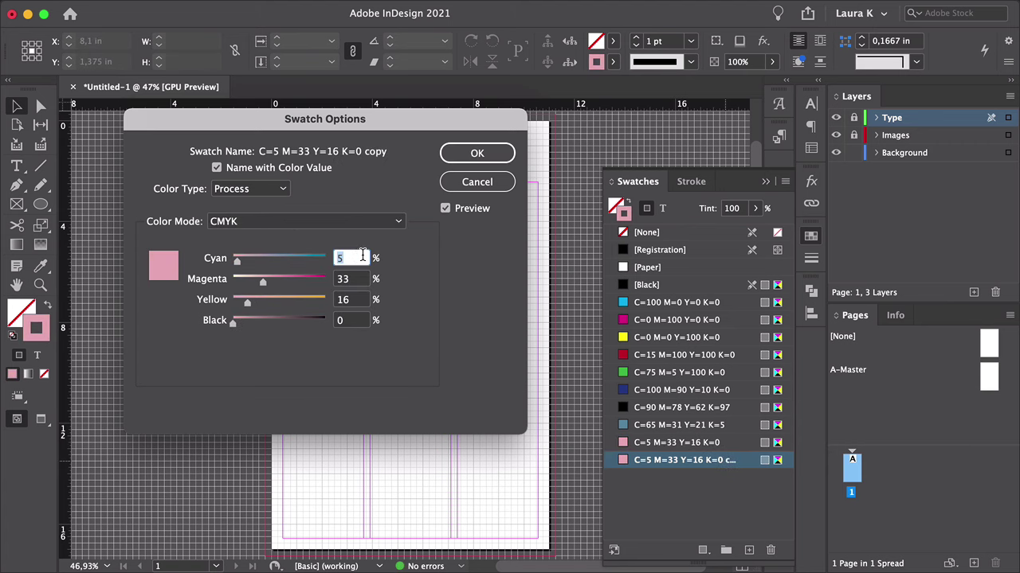
{"action": "type", "text": "0 M=74"}
{"action": "key", "text": "Tab"}
{"action": "type", "text": "80"}
{"action": "left_click", "coordinate": [477, 153]}
- Add a pale cream swatch C0 M0 Y7 K0 and make Background the active layer
{"action": "left_click", "coordinate": [749, 549]}
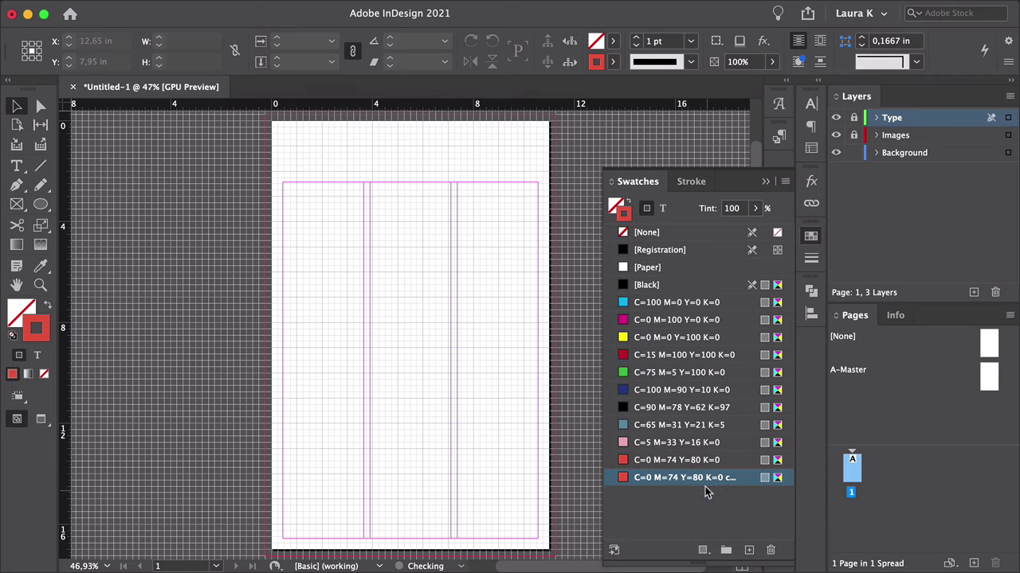
{"action": "double_click", "coordinate": [705, 478]}
{"action": "key", "text": "Tab"}
{"action": "type", "text": "0"}
{"action": "key", "text": "Tab"}
{"action": "type", "text": "7"}
{"action": "key", "text": "Tab"}
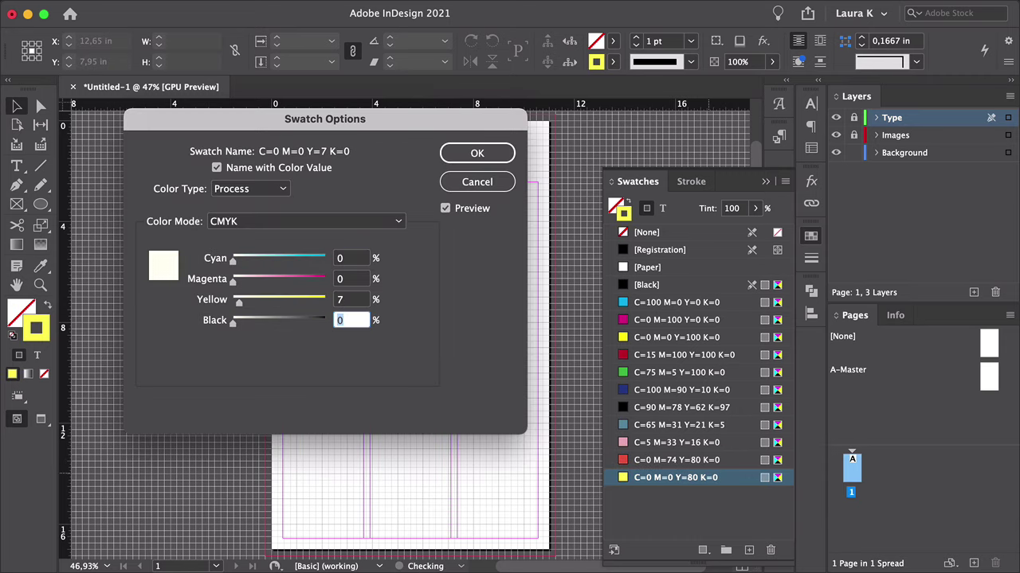
{"action": "key", "text": "Return"}
{"action": "left_click", "coordinate": [905, 152]}
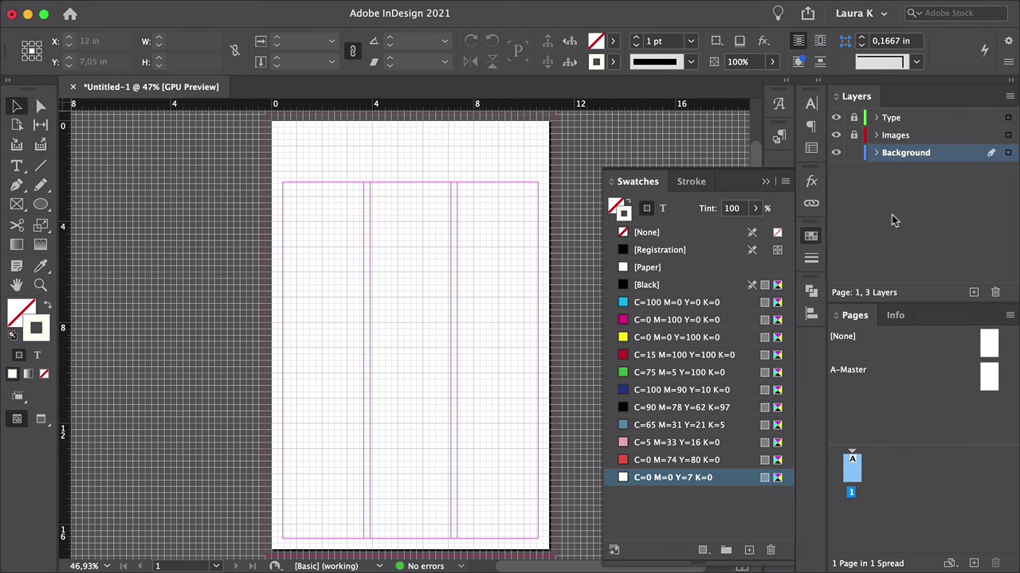
- Draw a strokeless pale cream rectangle covering the whole page through the bleed
{"action": "left_click", "coordinate": [40, 204]}
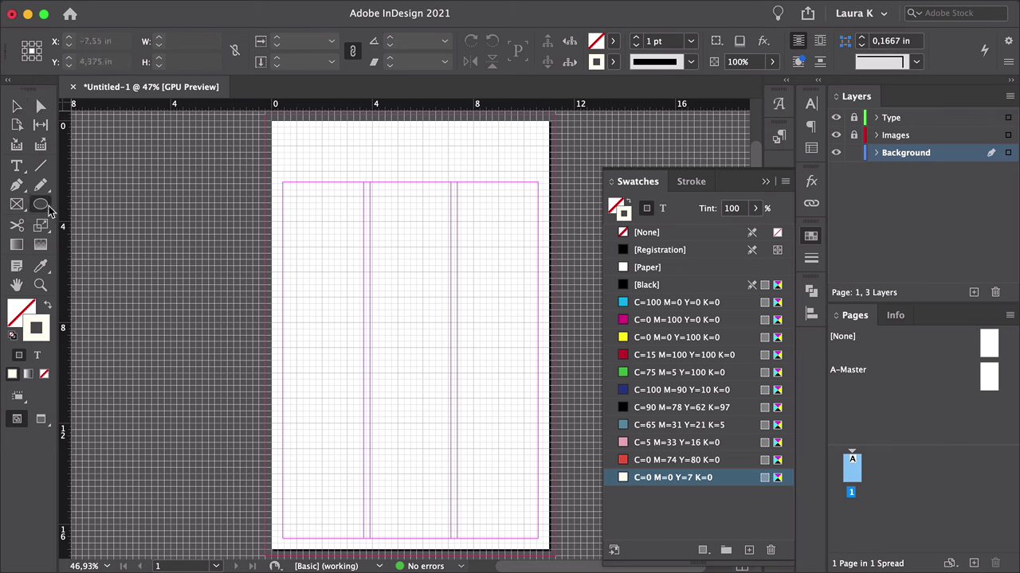
{"action": "left_click", "coordinate": [47, 306]}
{"action": "left_click", "coordinate": [383, 303], "text": "alt+super"}
{"action": "left_click", "coordinate": [441, 263], "text": "super"}
{"action": "left_click_drag", "start_coordinate": [441, 264], "coordinate": [457, 228]}
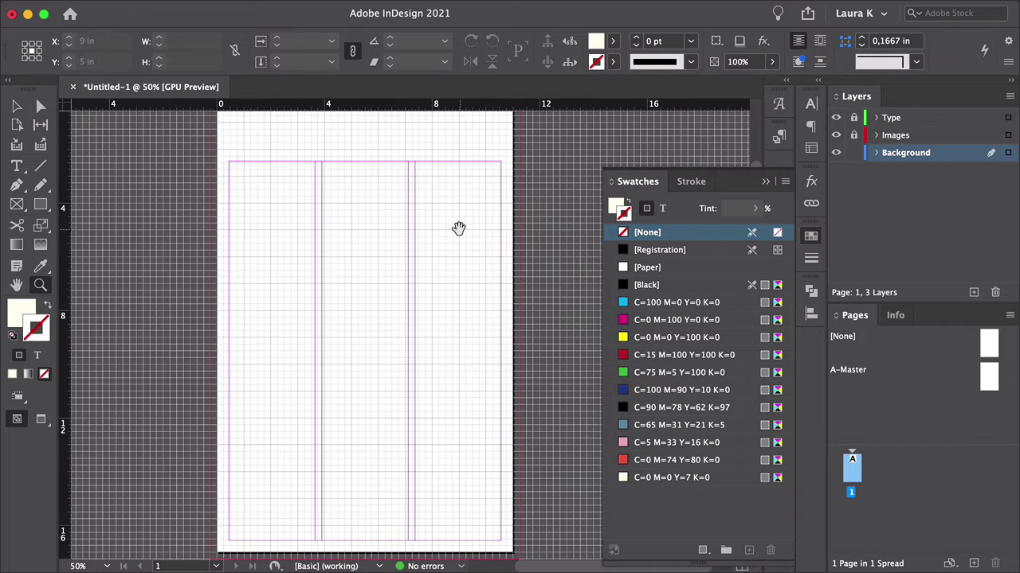
{"action": "left_click", "coordinate": [36, 209]}
{"action": "scroll", "coordinate": [221, 130], "scroll_direction": "up", "scroll_amount": 2}
{"action": "mouse_move", "coordinate": [211, 157]}
{"action": "left_mouse_down"}
{"action": "mouse_move", "coordinate": [448, 395]}
{"action": "mouse_move", "coordinate": [526, 549]}
{"action": "left_mouse_up"}
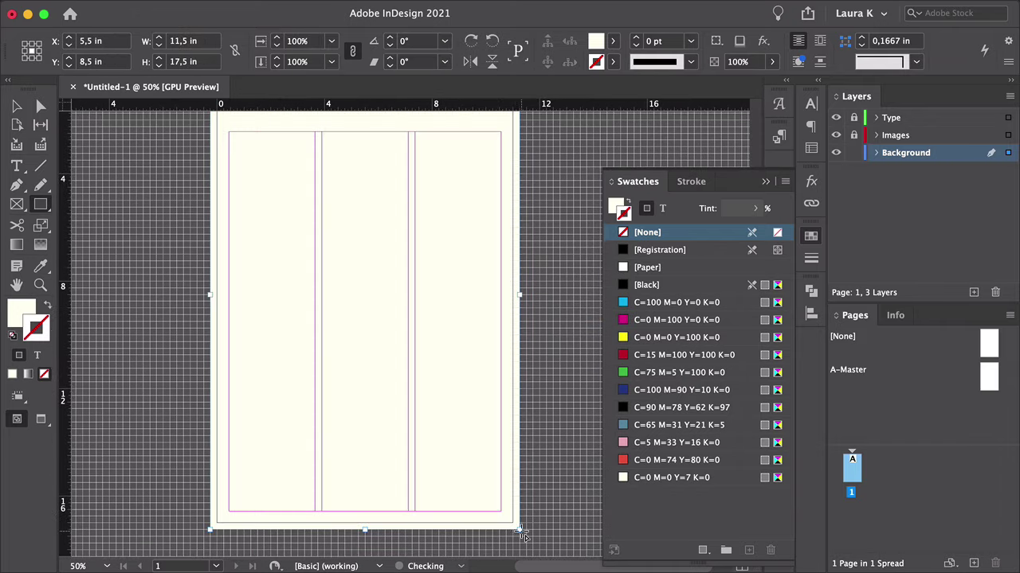
{"action": "key", "text": "v"}
{"action": "left_click_drag", "start_coordinate": [262, 136], "coordinate": [307, 109]}
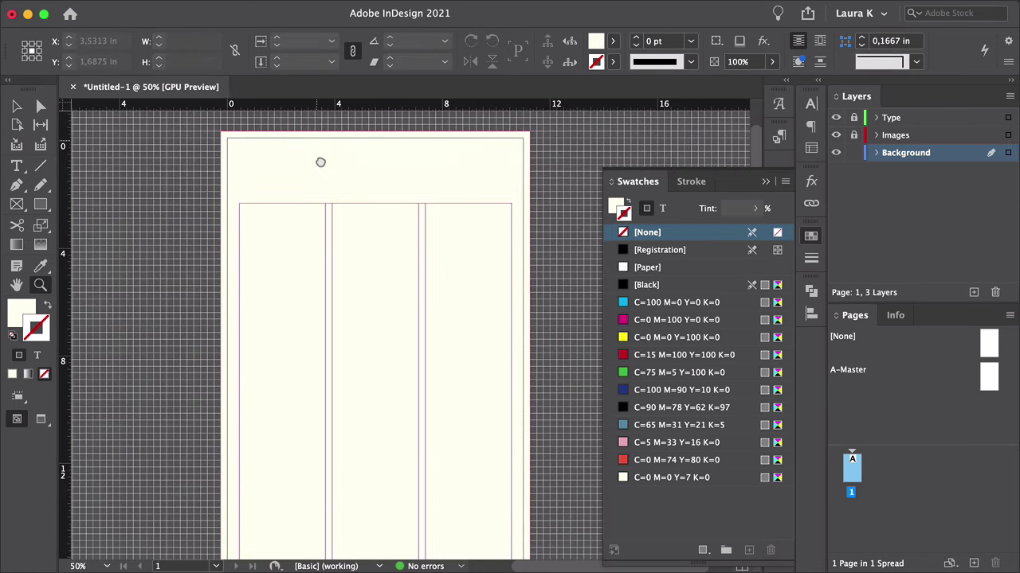
{"action": "left_click", "coordinate": [43, 169]}
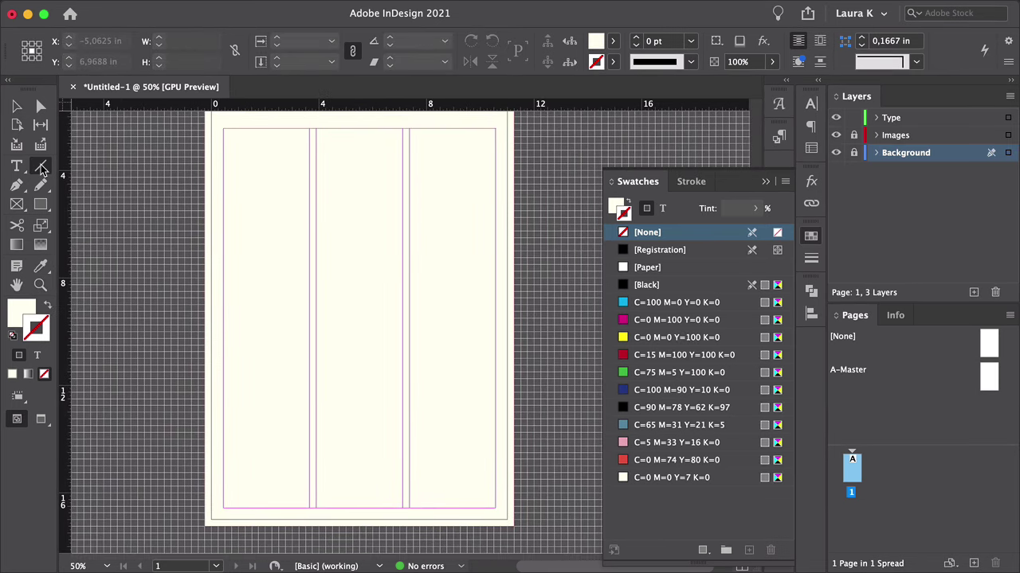
- Unlock the Type layer, make it active and zoom in on the page top
{"action": "key", "text": "z"}
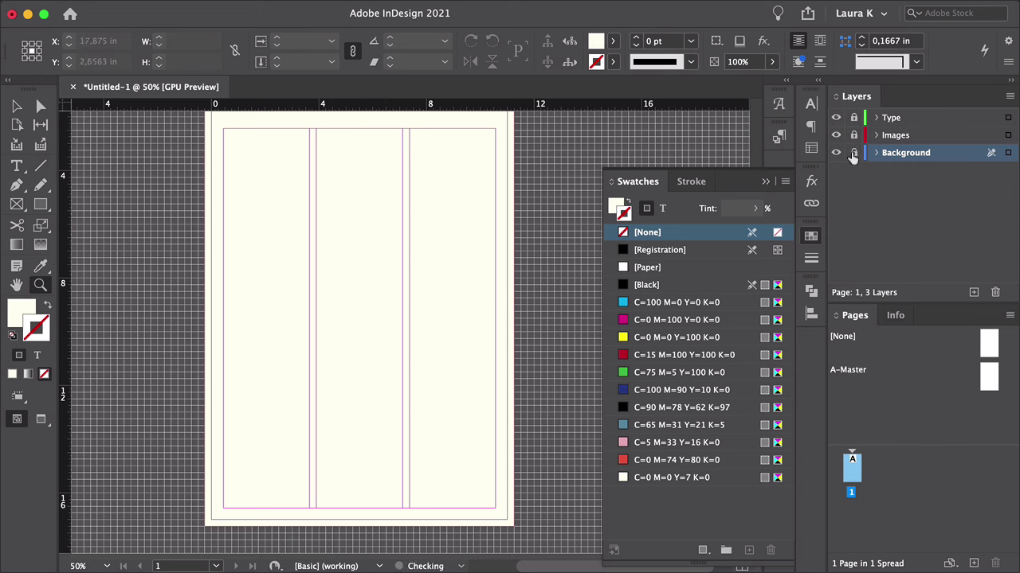
{"action": "left_click", "coordinate": [853, 117]}
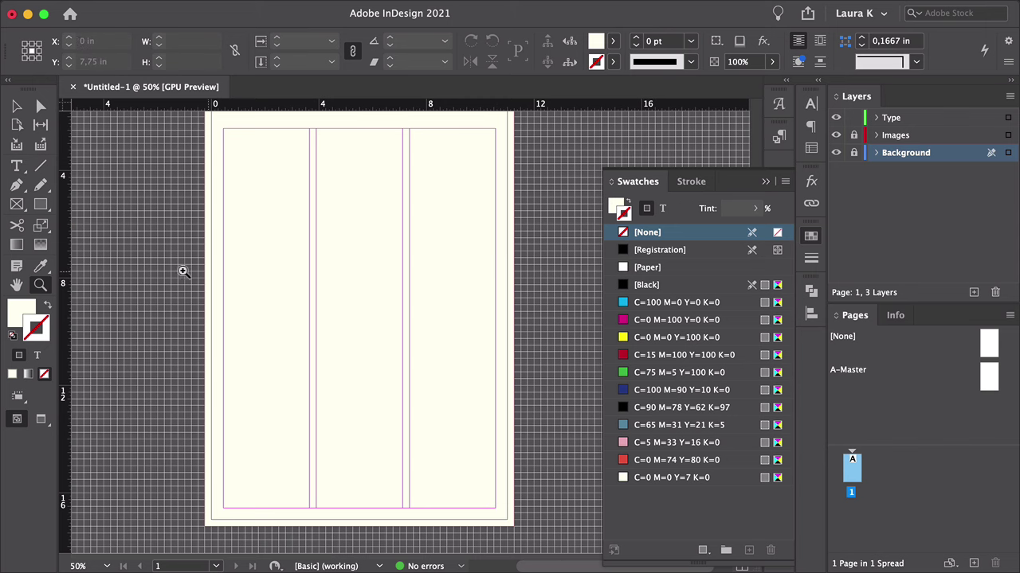
{"action": "left_click", "coordinate": [41, 165]}
{"action": "scroll", "coordinate": [136, 141], "scroll_direction": "up", "scroll_amount": 2}
{"action": "left_click", "coordinate": [909, 118]}
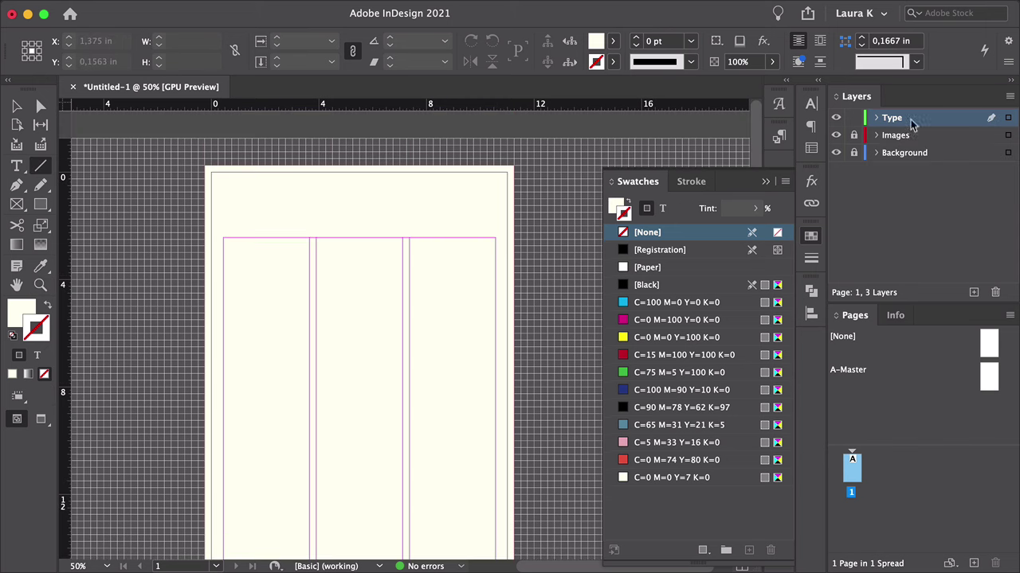
{"action": "key", "text": "z"}
{"action": "left_click", "coordinate": [340, 194]}
- Draw a horizontal rule across the page top and set its Y to 0,65 in
{"action": "key", "text": "backslash"}
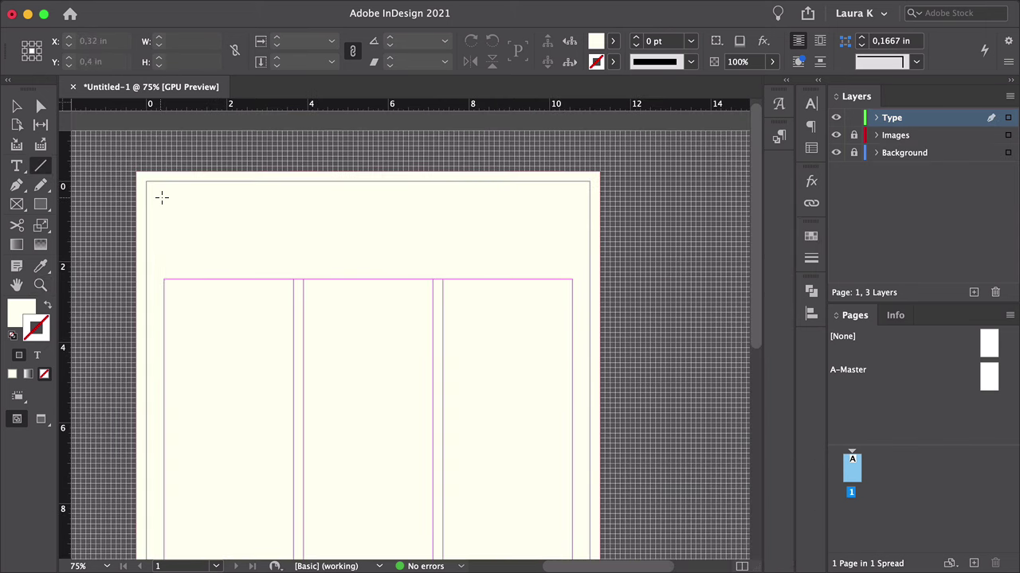
{"action": "left_click_drag", "start_coordinate": [163, 197], "coordinate": [575, 253]}
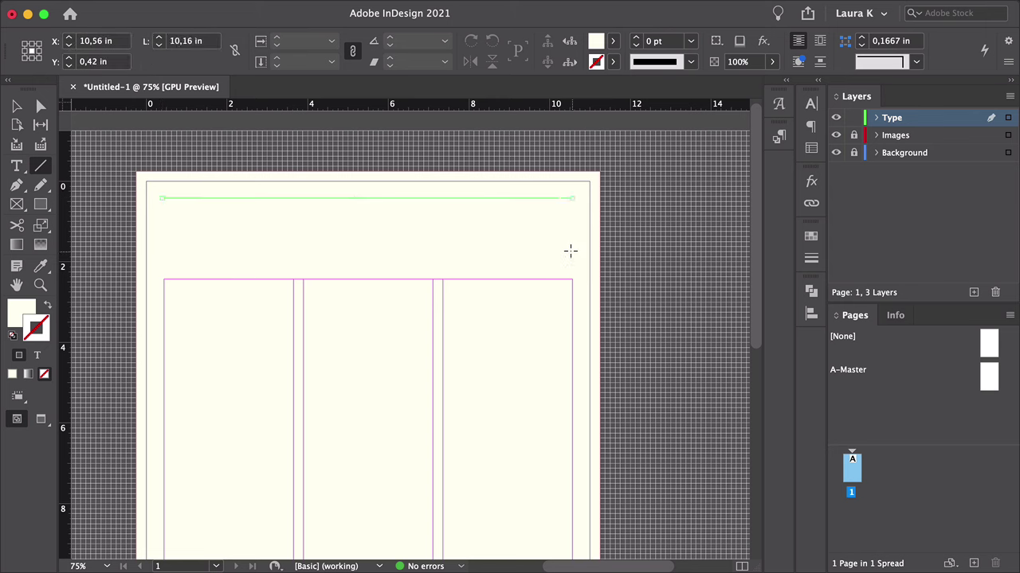
{"action": "key", "text": "v"}
{"action": "left_click_drag", "start_coordinate": [494, 199], "coordinate": [497, 280]}
{"action": "left_click_drag", "start_coordinate": [167, 278], "coordinate": [205, 201]}
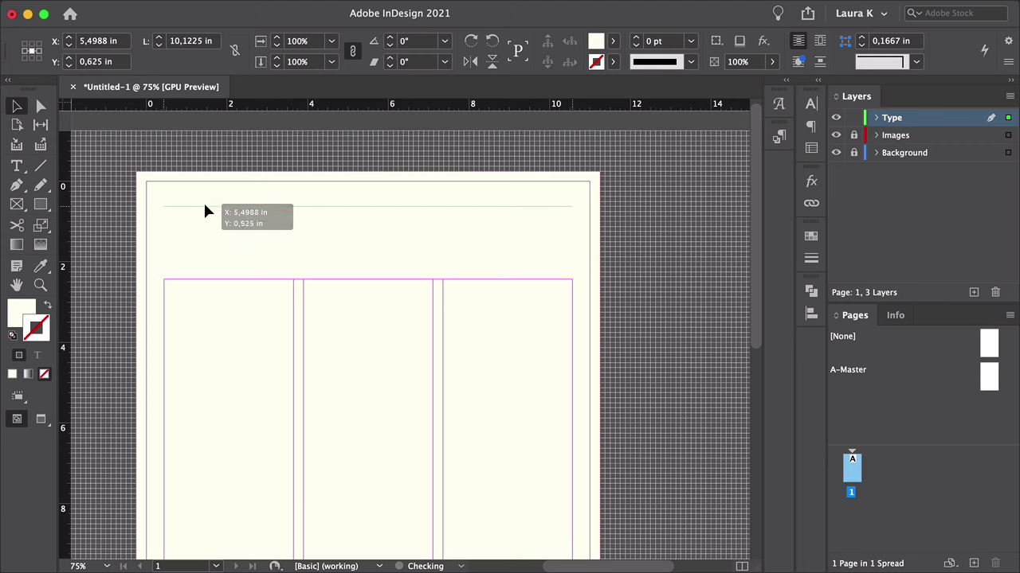
{"action": "left_click_drag", "start_coordinate": [204, 202], "coordinate": [204, 207]}
{"action": "triple_click", "coordinate": [104, 62]}
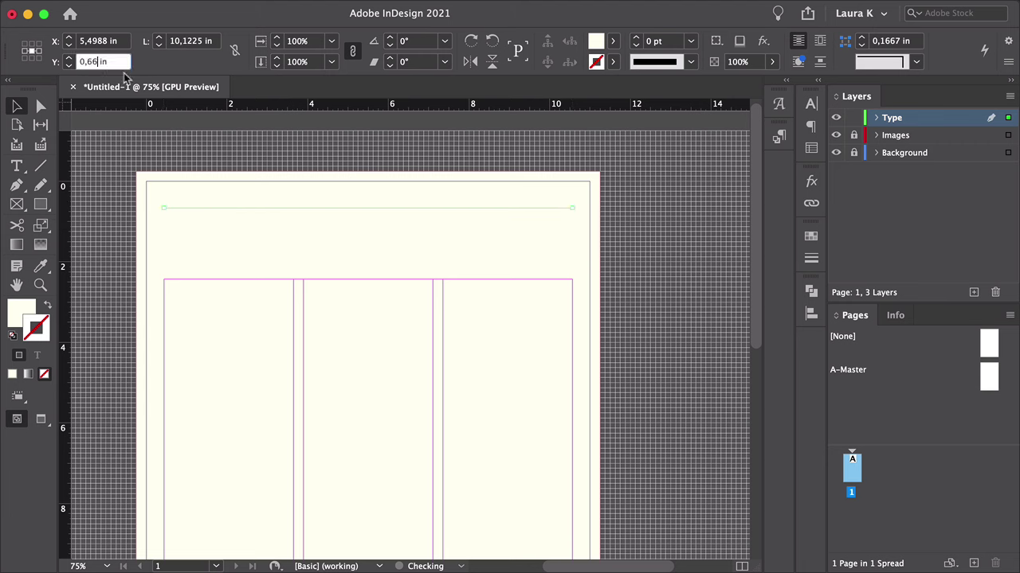
{"action": "type", "text": "0,65"}
{"action": "key", "text": "Return"}
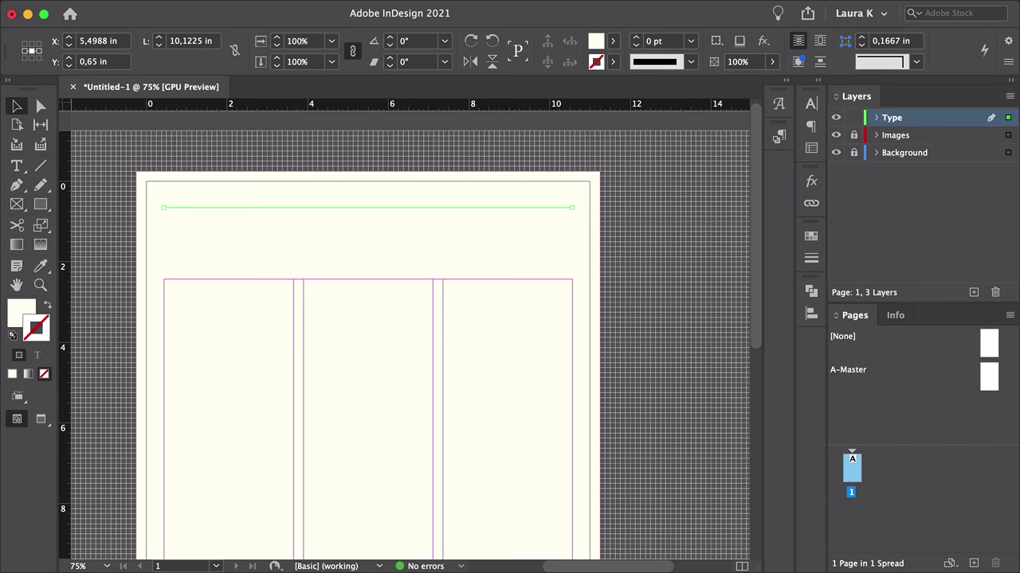
- Give the top rule's stroke colour a 20% tint of the near-black swatch
{"action": "left_click", "coordinate": [812, 236]}
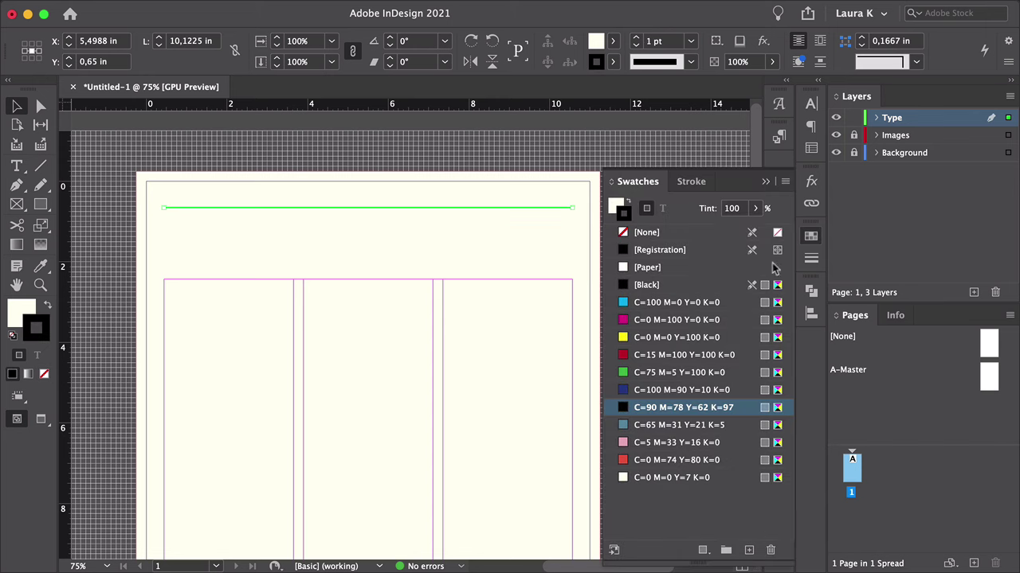
{"action": "left_click", "coordinate": [755, 208]}
{"action": "left_click_drag", "start_coordinate": [756, 228], "coordinate": [689, 238]}
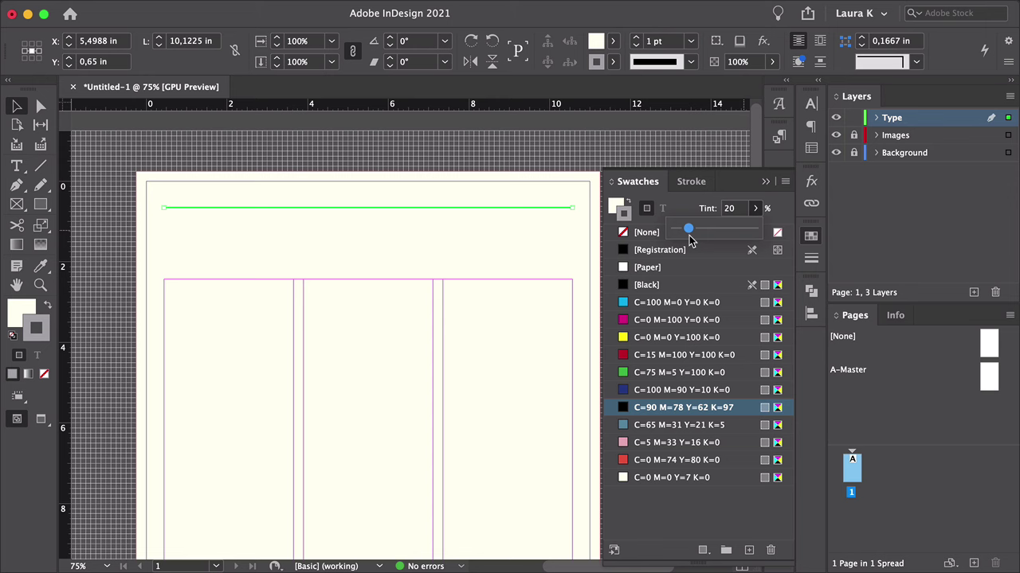
{"action": "left_click", "coordinate": [764, 181]}
- Set the top rule's stroke to 2 pt weight with the Thick - Thick type
{"action": "left_click", "coordinate": [811, 259]}
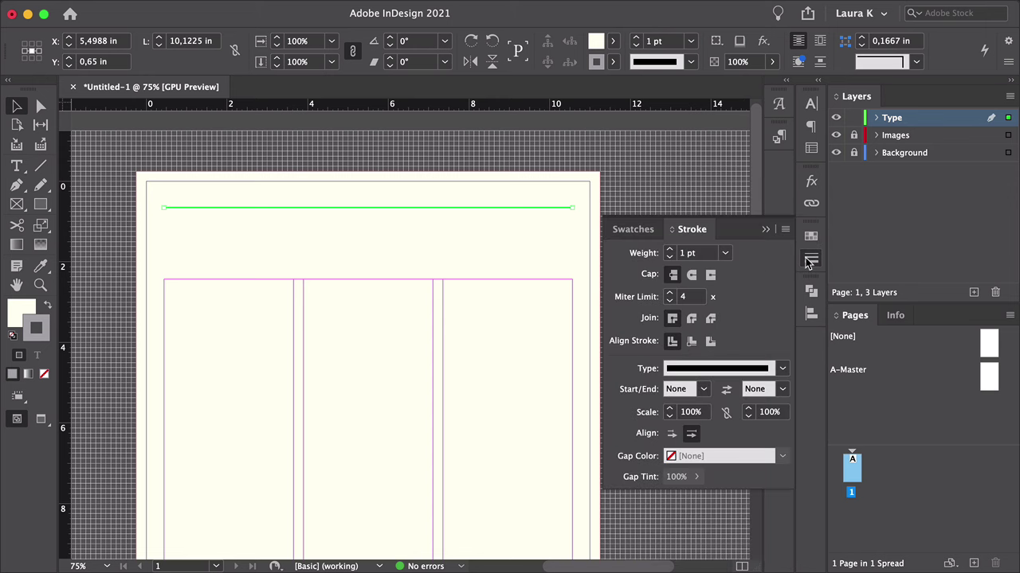
{"action": "left_click", "coordinate": [414, 8]}
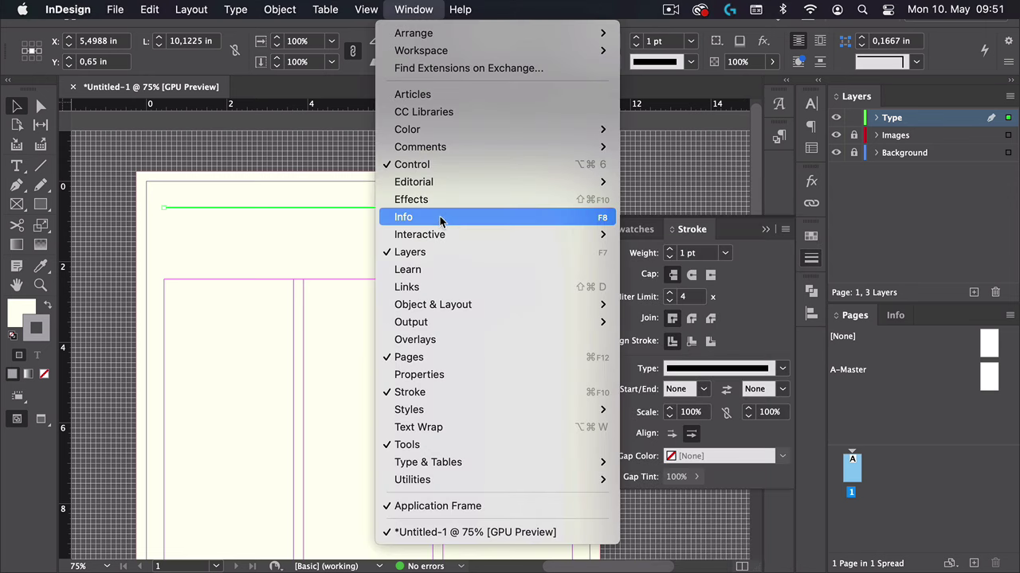
{"action": "left_click", "coordinate": [439, 390]}
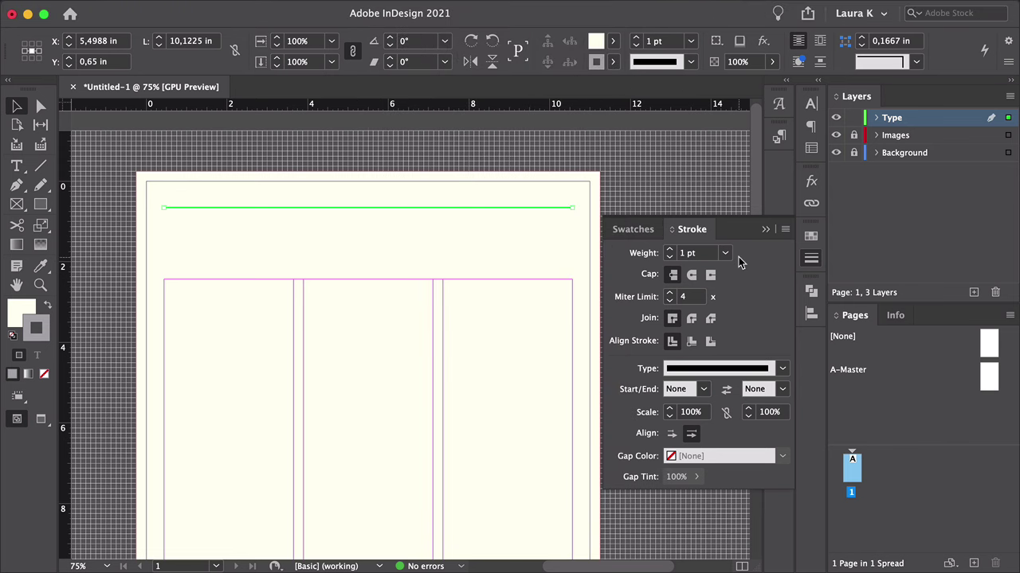
{"action": "left_click", "coordinate": [669, 250]}
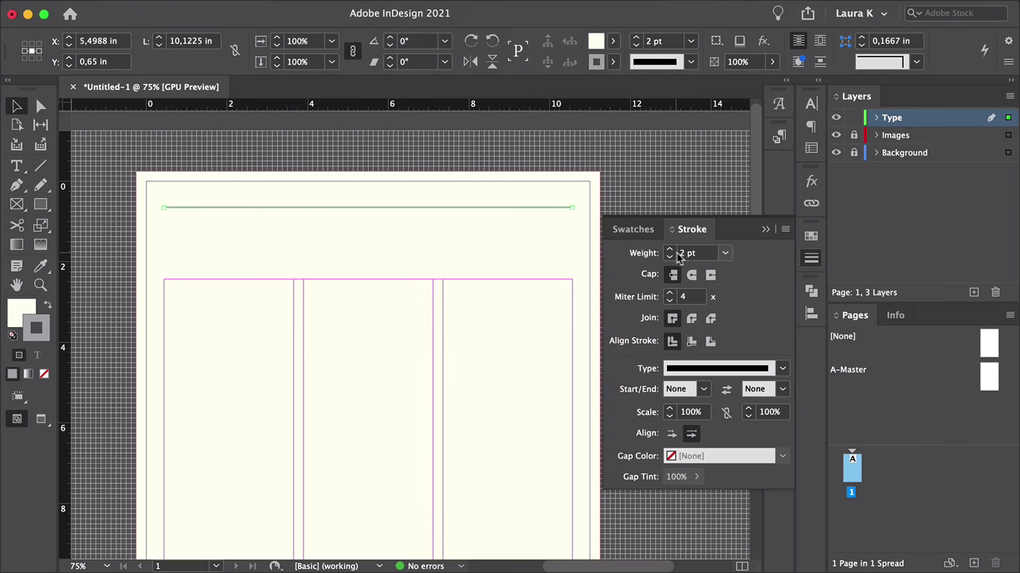
{"action": "left_click", "coordinate": [783, 369]}
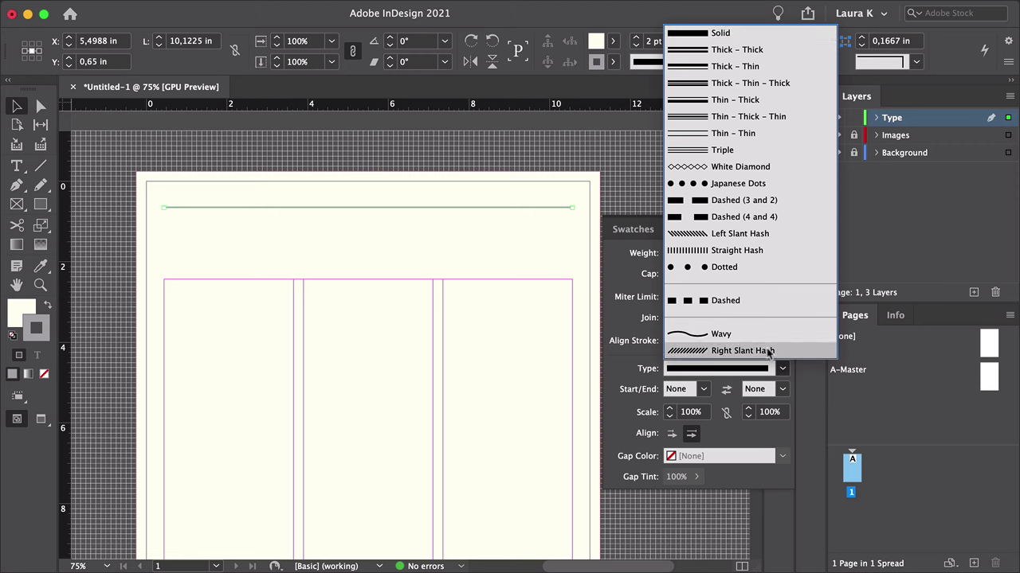
{"action": "left_click", "coordinate": [715, 51]}
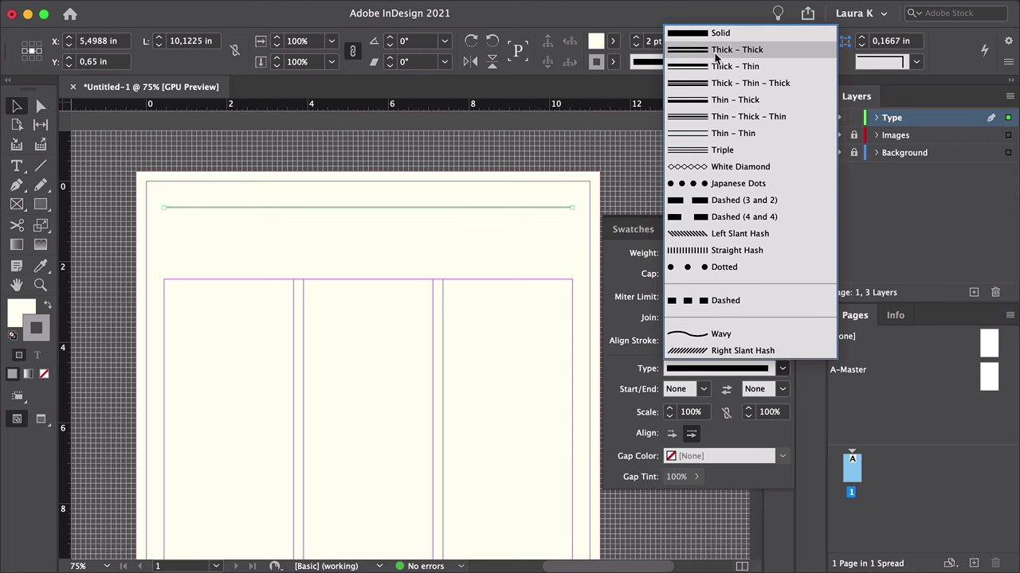
{"action": "left_click", "coordinate": [776, 231]}
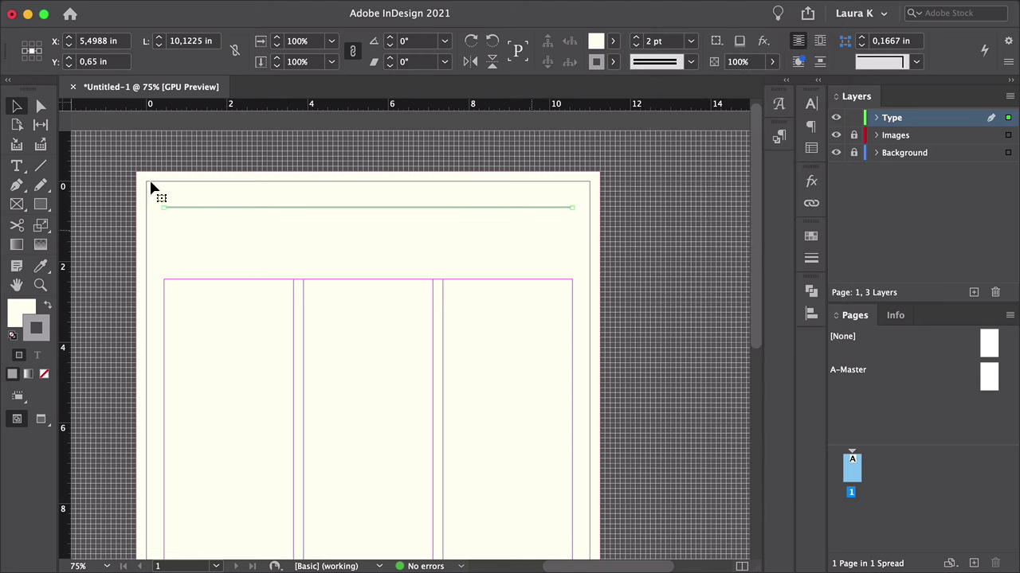
{"action": "left_click", "coordinate": [16, 109]}
- Alt-drag a copy of the double rule down toward the top of the columns
{"action": "left_click_drag", "start_coordinate": [431, 211], "coordinate": [436, 284]}
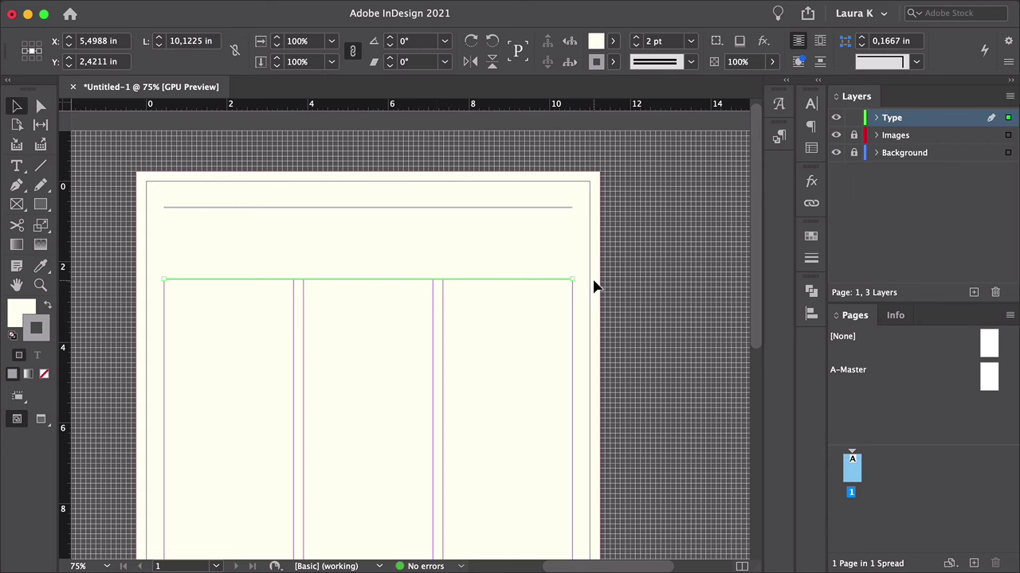
{"action": "left_click", "coordinate": [533, 330]}
{"action": "key", "text": "z"}
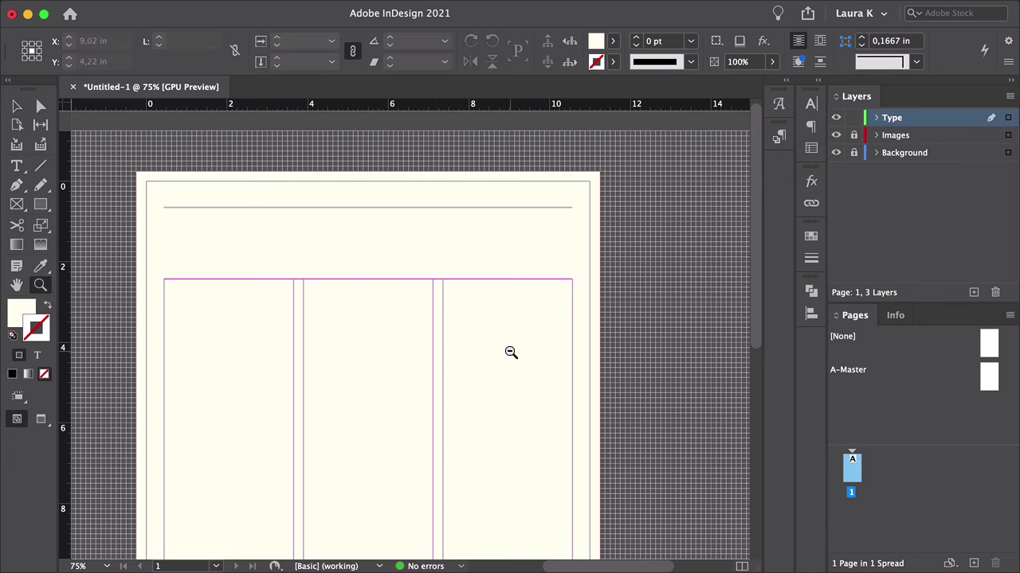
{"action": "left_click", "coordinate": [510, 353], "text": "alt"}
{"action": "scroll", "coordinate": [471, 287], "scroll_direction": "down", "scroll_amount": 3}
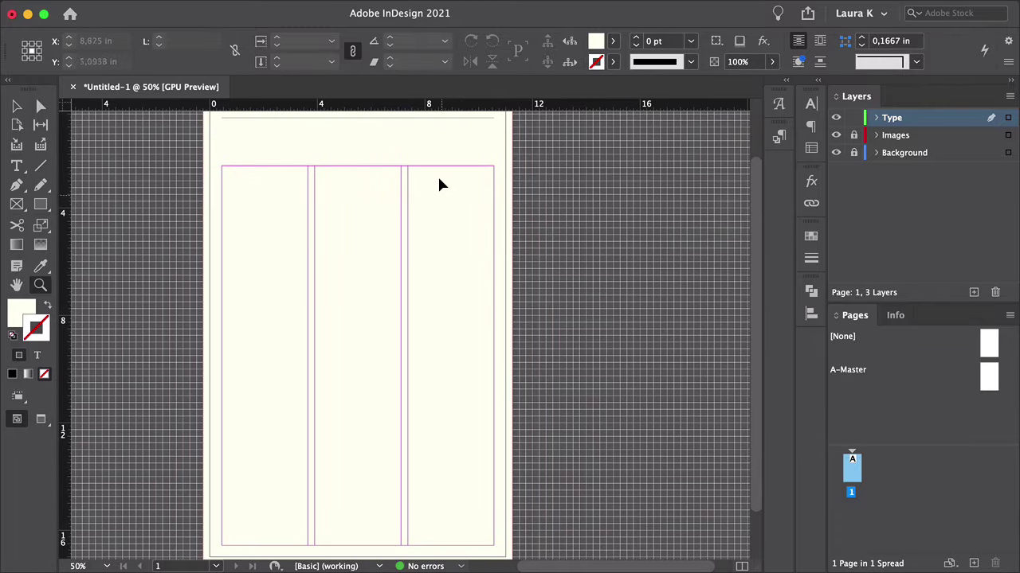
- Position the copied rule across the columns at Y 4.125 in
{"action": "key", "text": "v"}
{"action": "left_click_drag", "start_coordinate": [444, 171], "coordinate": [470, 552]}
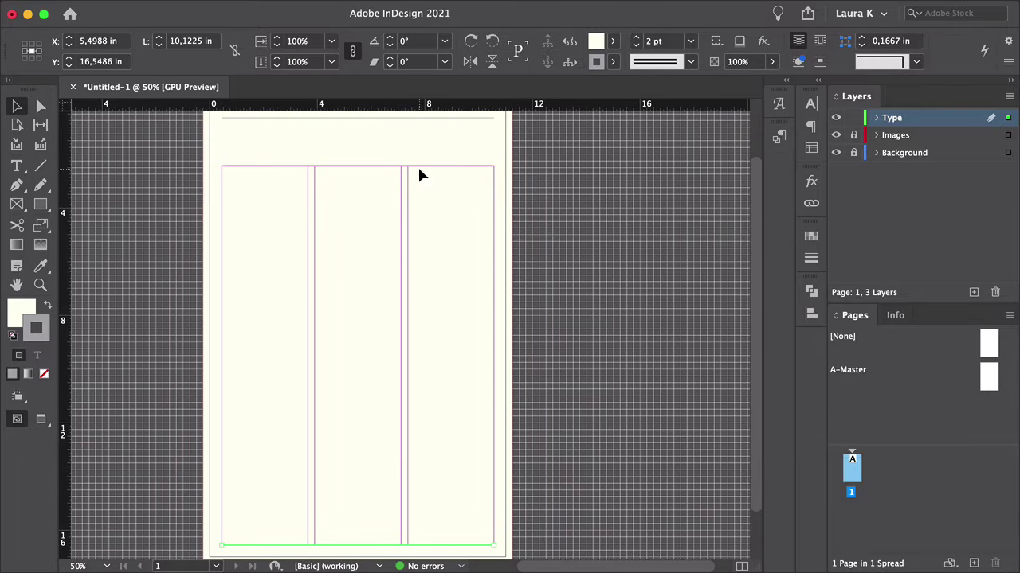
{"action": "key", "text": "ctrl+z"}
{"action": "left_click_drag", "start_coordinate": [422, 167], "coordinate": [437, 218]}
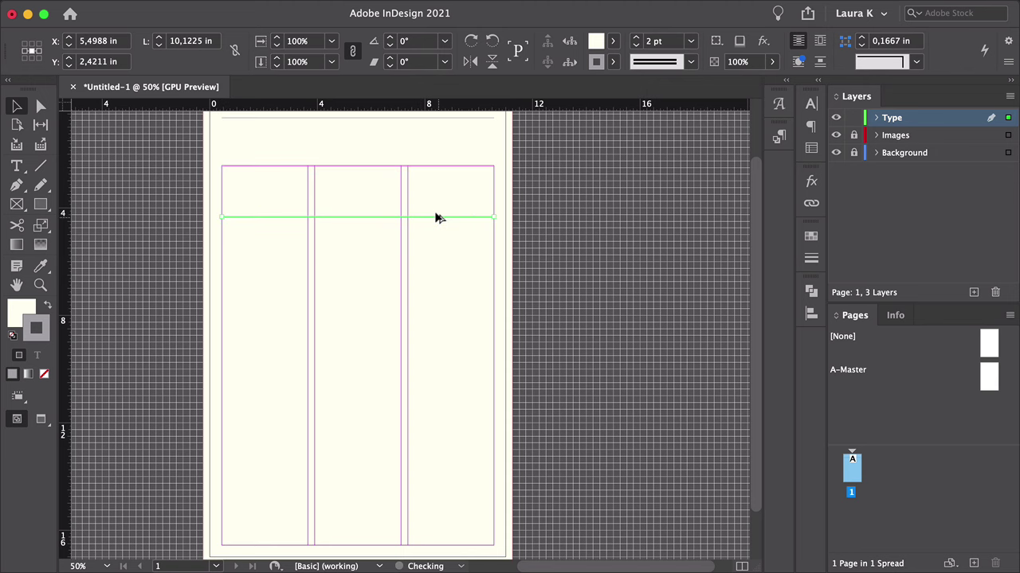
{"action": "left_click", "coordinate": [89, 61]}
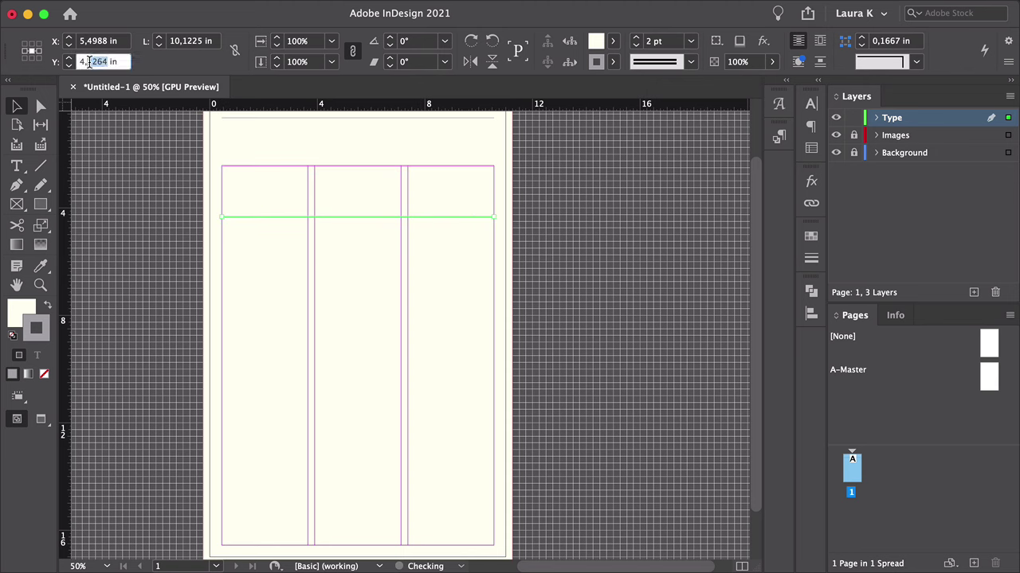
{"action": "type", "text": "125"}
{"action": "key", "text": "Return"}
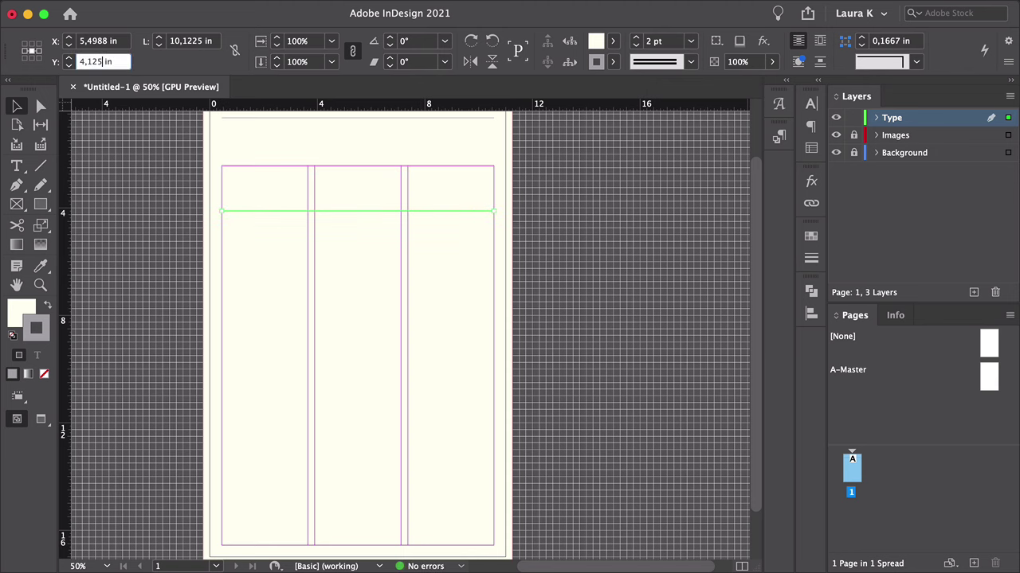
{"action": "key", "text": "Return"}
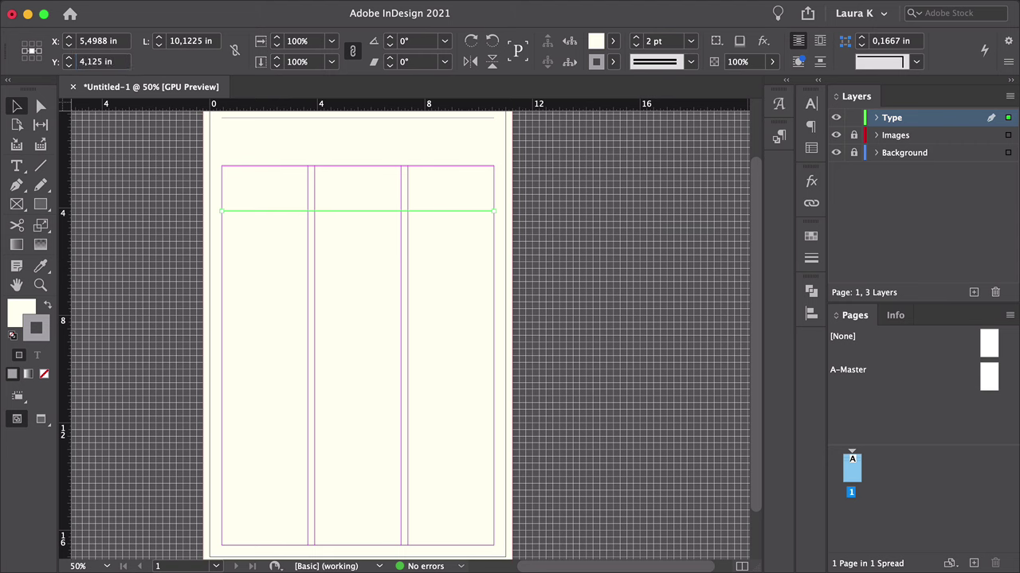
- Alt-drag another copy of the rule lower and set its Y to 10,13 in
{"action": "left_click_drag", "start_coordinate": [273, 212], "coordinate": [273, 304]}
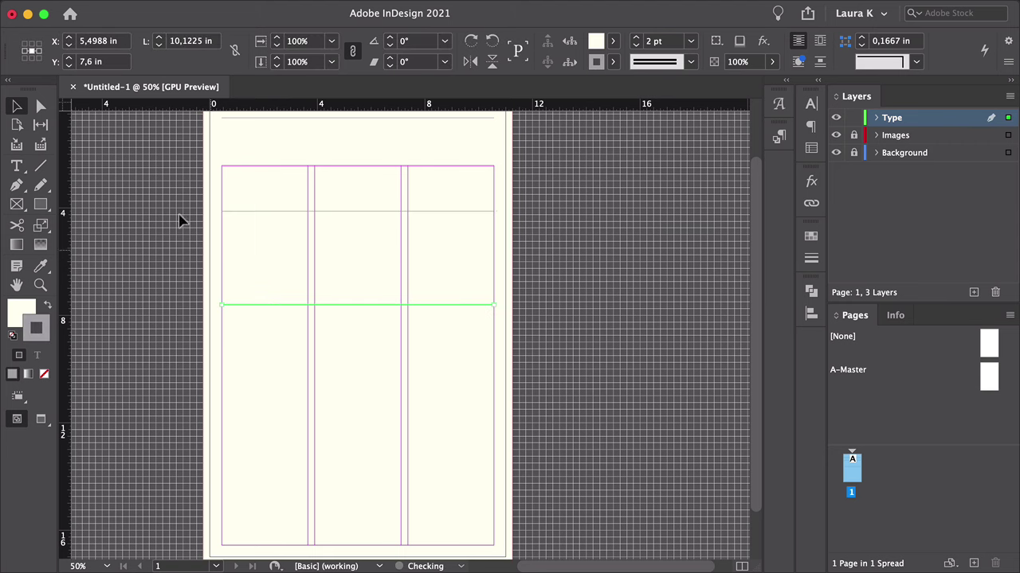
{"action": "triple_click", "coordinate": [102, 61]}
{"action": "type", "text": "10,13"}
{"action": "key", "text": "Return"}
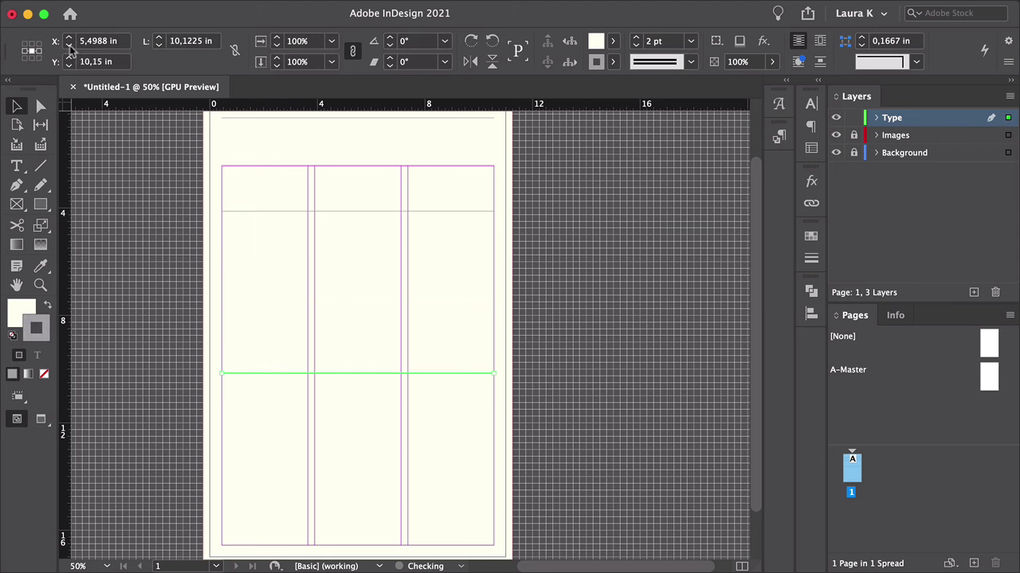
{"action": "left_click", "coordinate": [136, 269]}
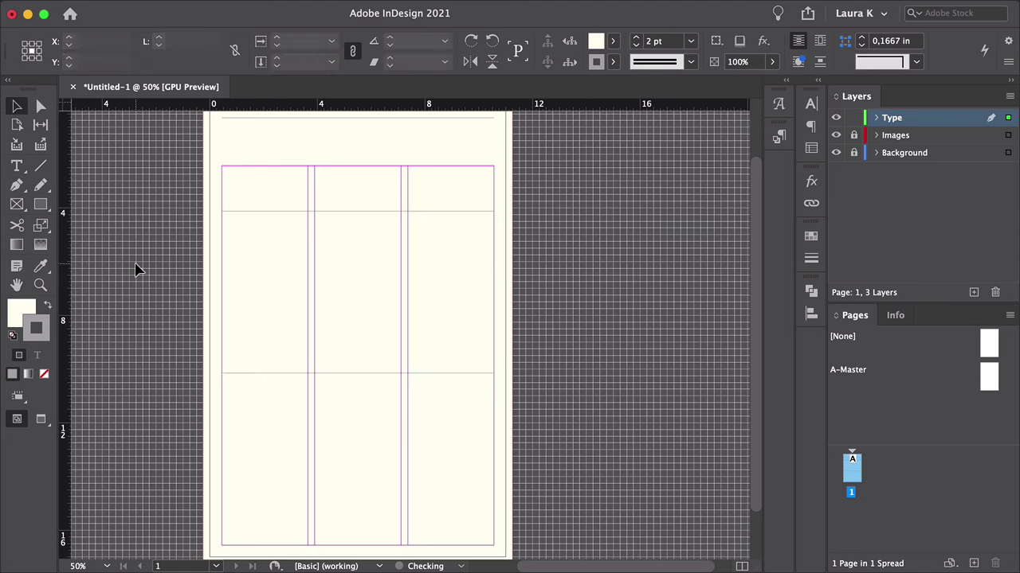
- Draw a short vertical line in the masthead band above the columns
{"action": "left_click", "coordinate": [44, 167]}
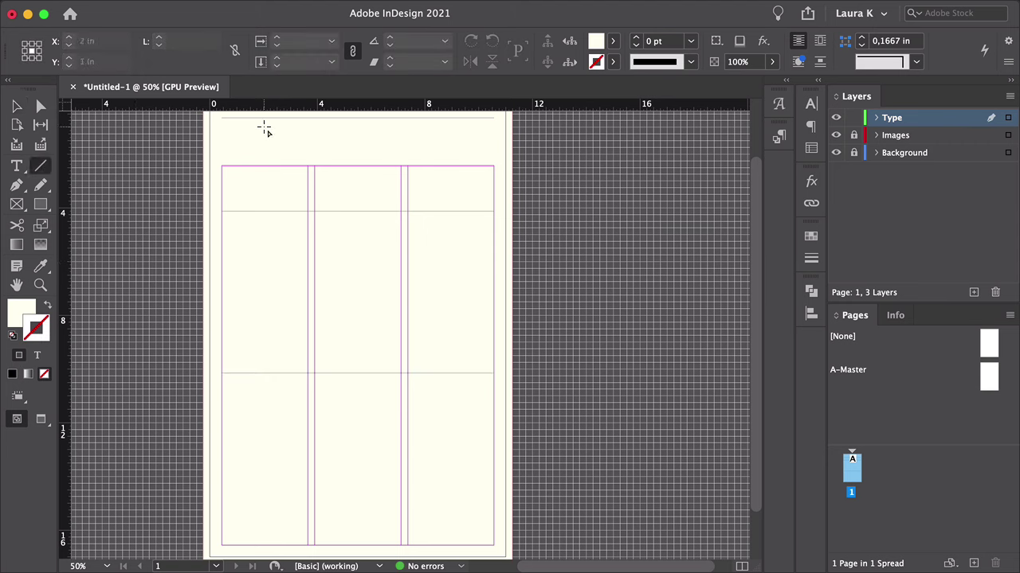
{"action": "left_click_drag", "start_coordinate": [264, 125], "coordinate": [281, 158]}
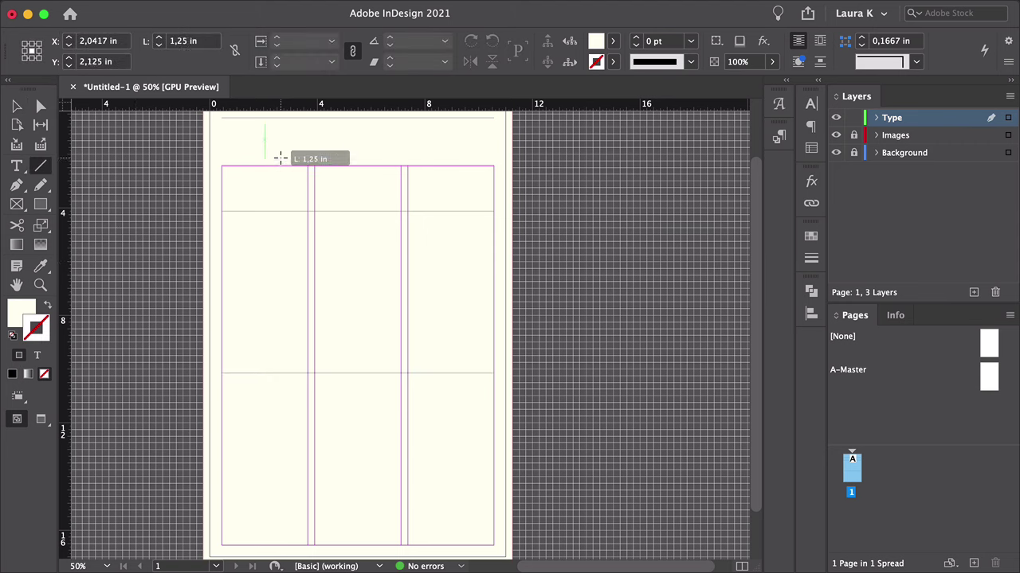
{"action": "key", "text": "super+equal"}
{"action": "left_click_drag", "start_coordinate": [281, 158], "coordinate": [234, 271]}
- Give the vertical line a 1.5 pt Thick - Thick double stroke
{"action": "left_click", "coordinate": [811, 259]}
{"action": "left_click", "coordinate": [725, 253]}
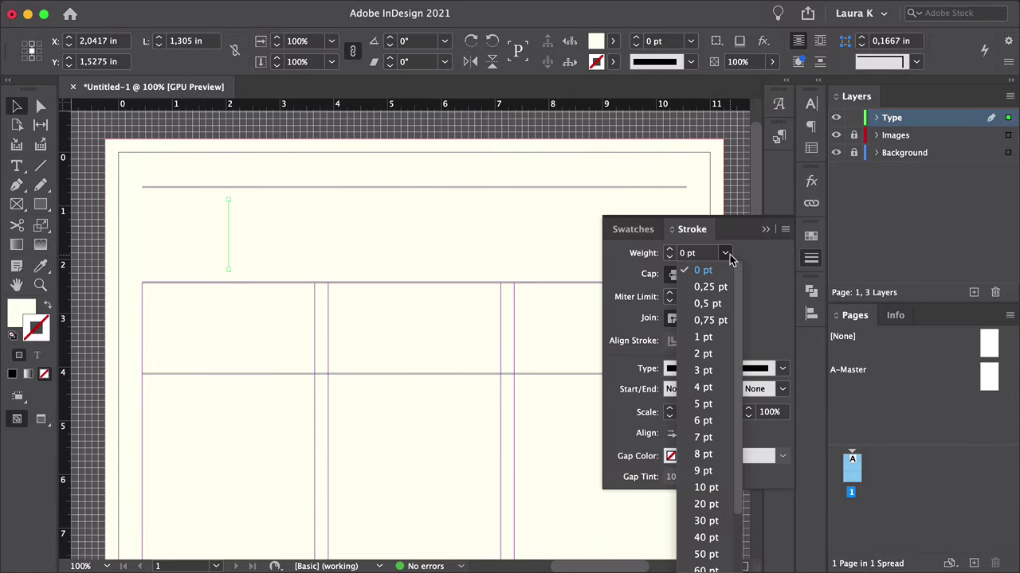
{"action": "left_click", "coordinate": [693, 340]}
{"action": "left_click", "coordinate": [686, 253]}
{"action": "type", "text": "1,5"}
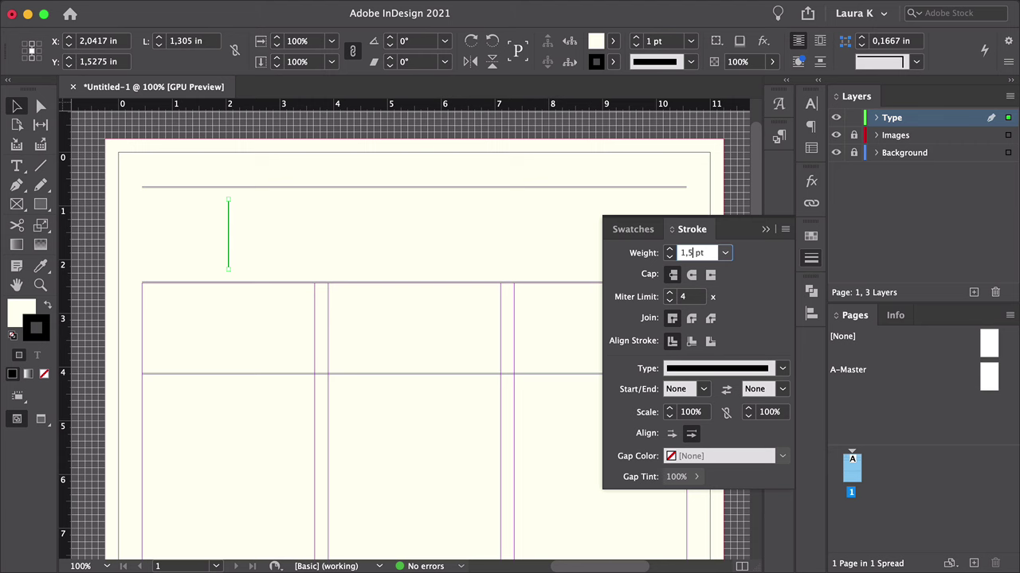
{"action": "left_click", "coordinate": [783, 368]}
{"action": "left_click", "coordinate": [753, 48]}
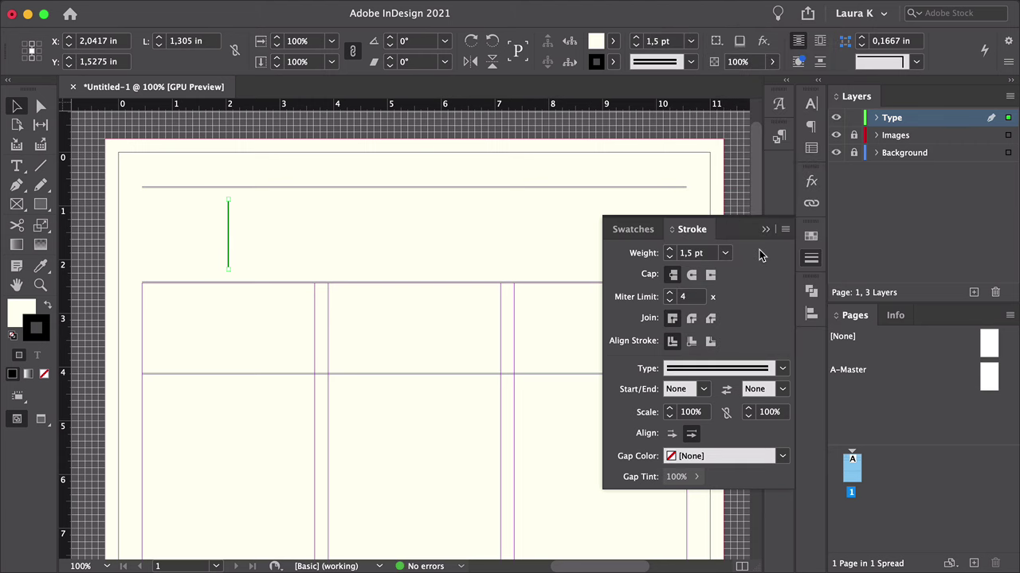
- Set the vertical line's stroke tint to 20%
{"action": "left_click", "coordinate": [812, 233]}
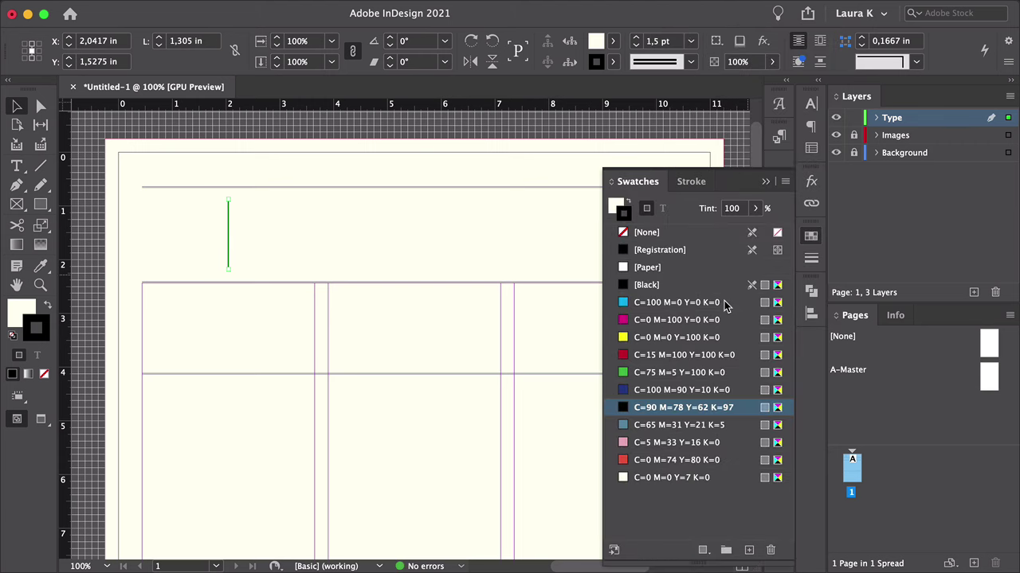
{"action": "double_click", "coordinate": [731, 208]}
{"action": "type", "text": "20"}
{"action": "key", "text": "Return"}
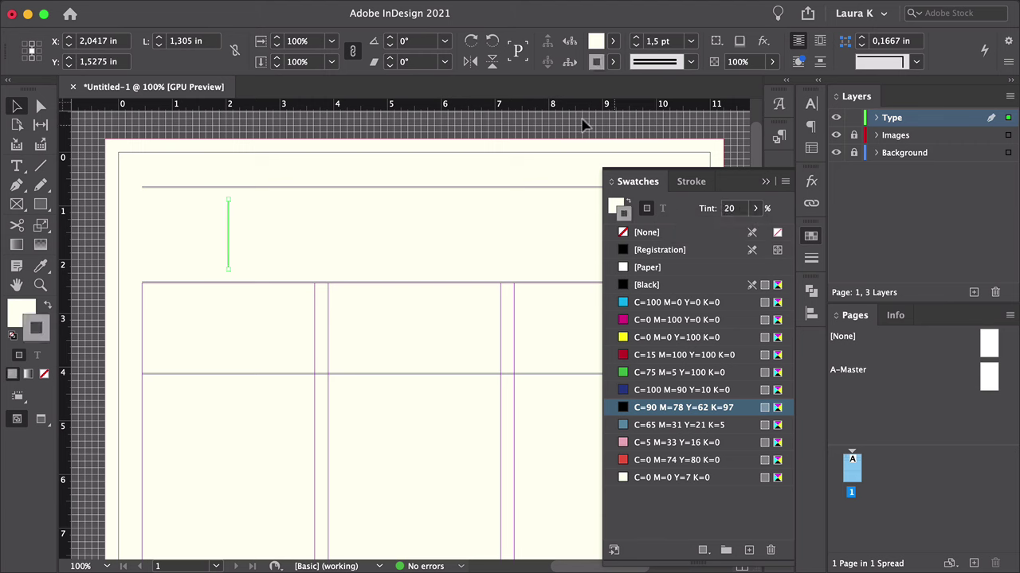
{"action": "left_click", "coordinate": [765, 182]}
- Alt-drag a copy of the vertical rule to the masthead band's right side
{"action": "left_click", "coordinate": [225, 234]}
{"action": "mouse_move", "coordinate": [225, 233]}
{"action": "left_mouse_down"}
{"action": "mouse_move", "coordinate": [623, 259]}
{"action": "mouse_move", "coordinate": [600, 262]}
{"action": "left_mouse_up"}
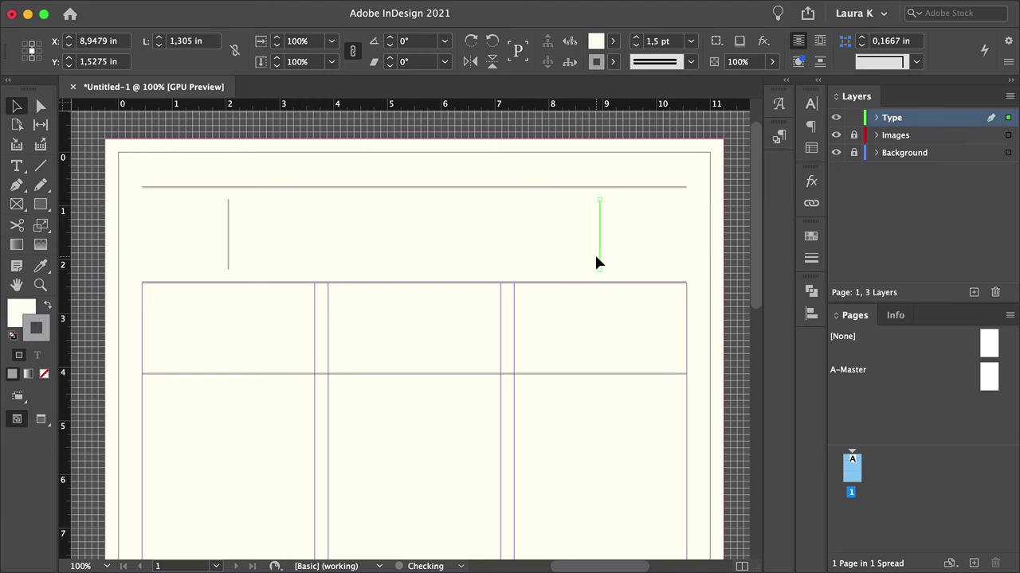
{"action": "left_click", "coordinate": [228, 232], "text": "shift"}
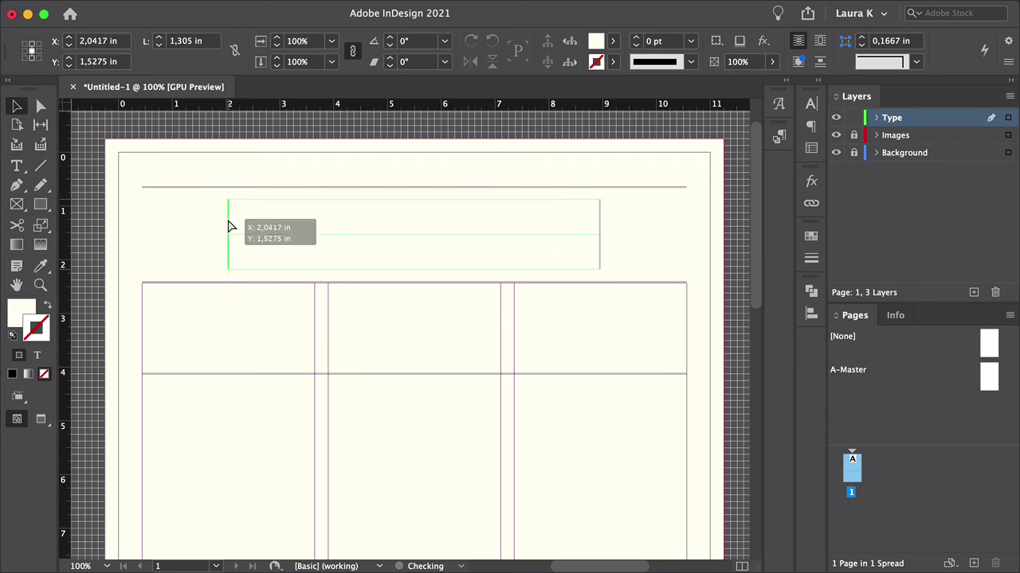
{"action": "left_click", "coordinate": [270, 233]}
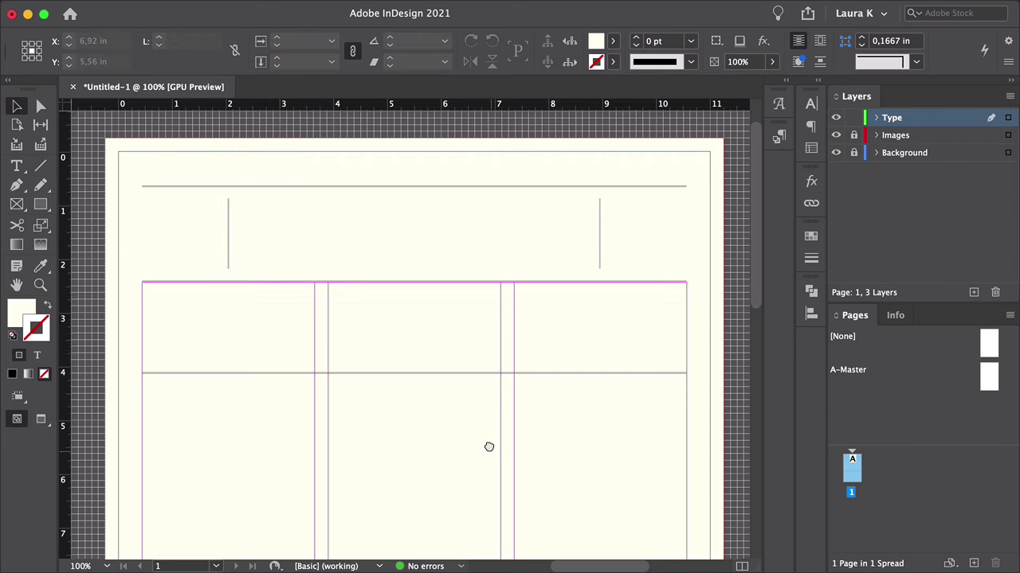
- Copy a short rule down into a column gutter and lengthen it to about 6 in
{"action": "scroll", "coordinate": [489, 447], "scroll_direction": "down", "scroll_amount": 3}
{"action": "scroll", "coordinate": [486, 426], "scroll_direction": "down", "scroll_amount": 3}
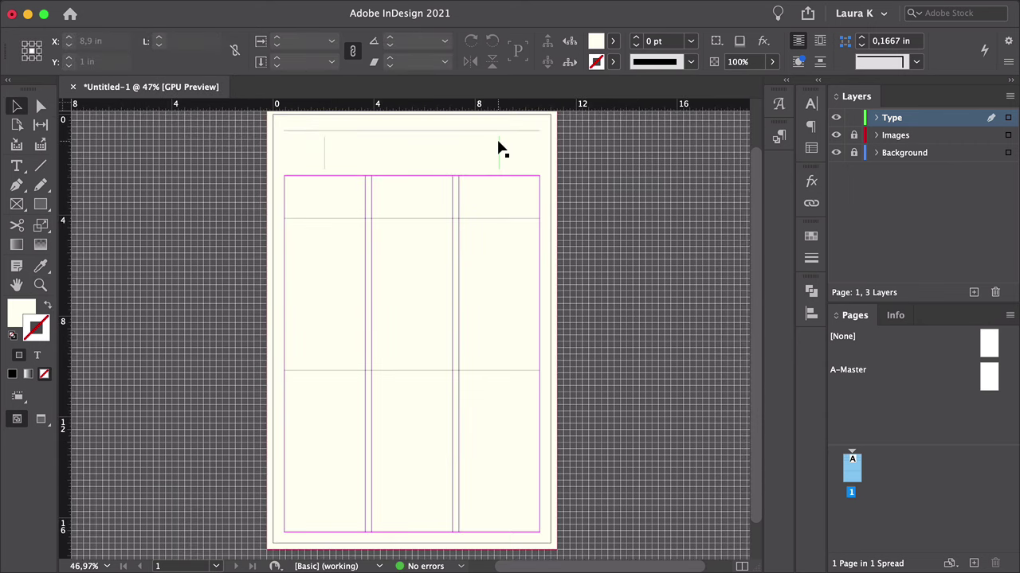
{"action": "mouse_move", "coordinate": [499, 149]}
{"action": "left_mouse_down"}
{"action": "mouse_move", "coordinate": [448, 537]}
{"action": "mouse_move", "coordinate": [454, 501]}
{"action": "left_mouse_up"}
{"action": "key", "text": "ctrl+1"}
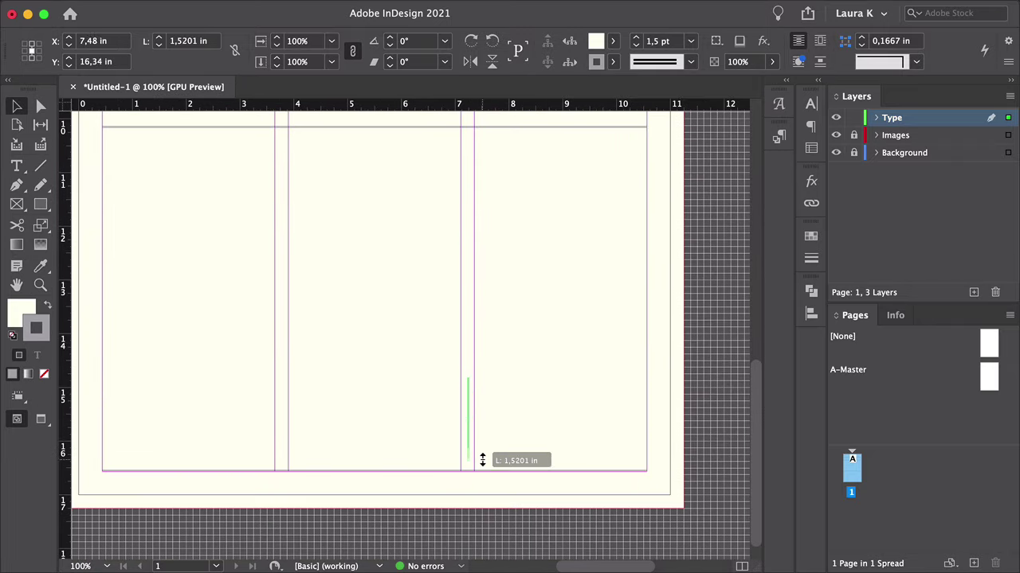
{"action": "left_click_drag", "start_coordinate": [486, 435], "coordinate": [530, 188]}
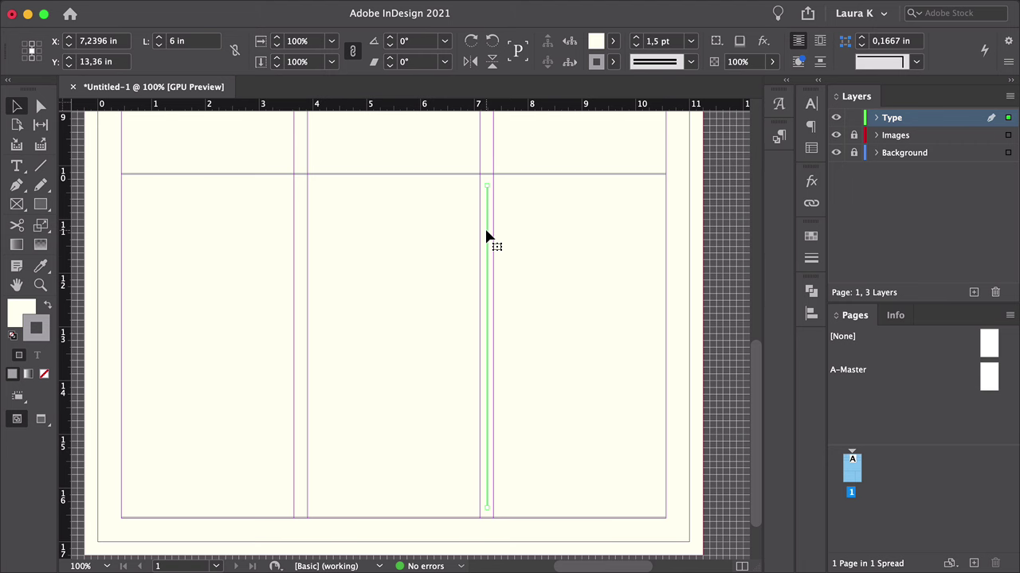
{"action": "left_click", "coordinate": [435, 215]}
- Create a text frame in the top band with JOURNAL in Pioggia Regular, 123 pt
{"action": "scroll", "coordinate": [364, 262], "scroll_direction": "up", "scroll_amount": 10}
{"action": "key", "text": "w"}
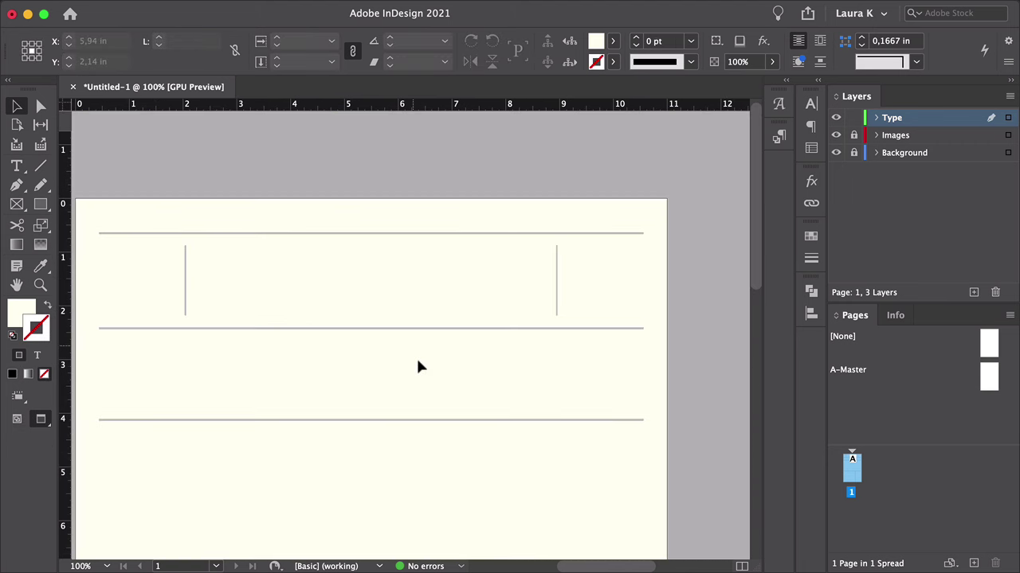
{"action": "scroll", "coordinate": [462, 359], "scroll_direction": "down", "scroll_amount": 5}
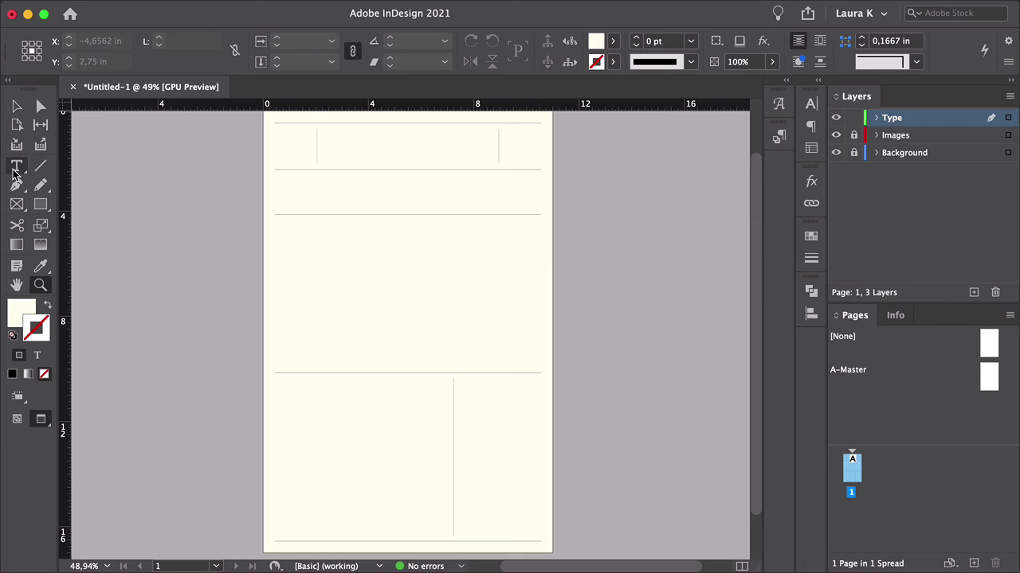
{"action": "left_click_drag", "start_coordinate": [321, 137], "coordinate": [494, 164]}
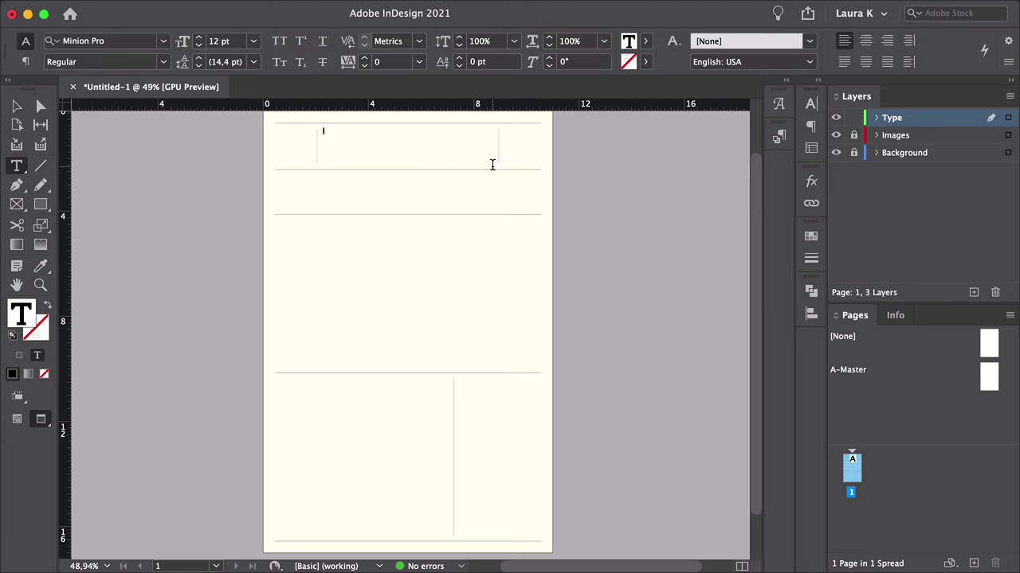
{"action": "type", "text": "T"}
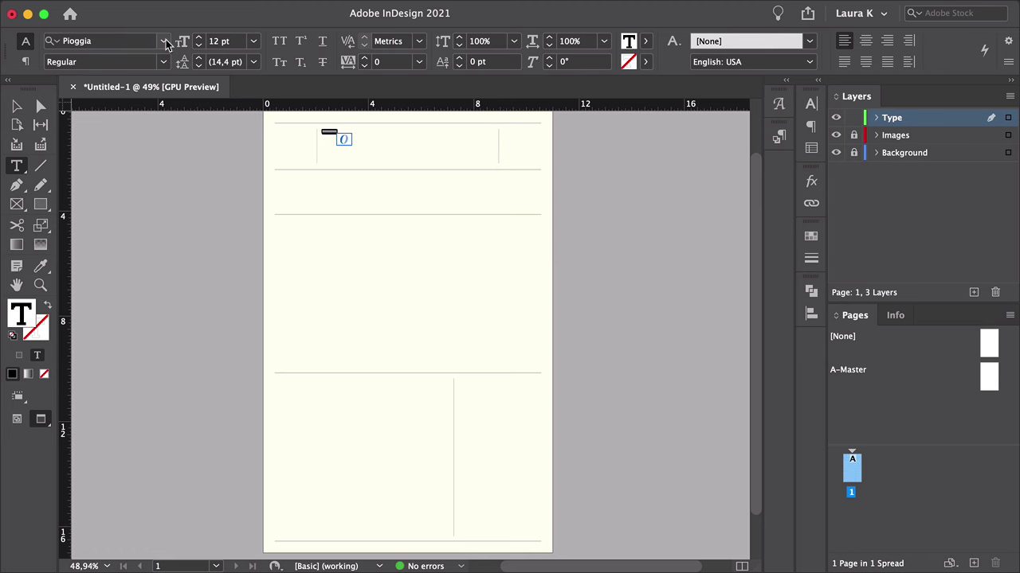
{"action": "type", "text": "PIO"}
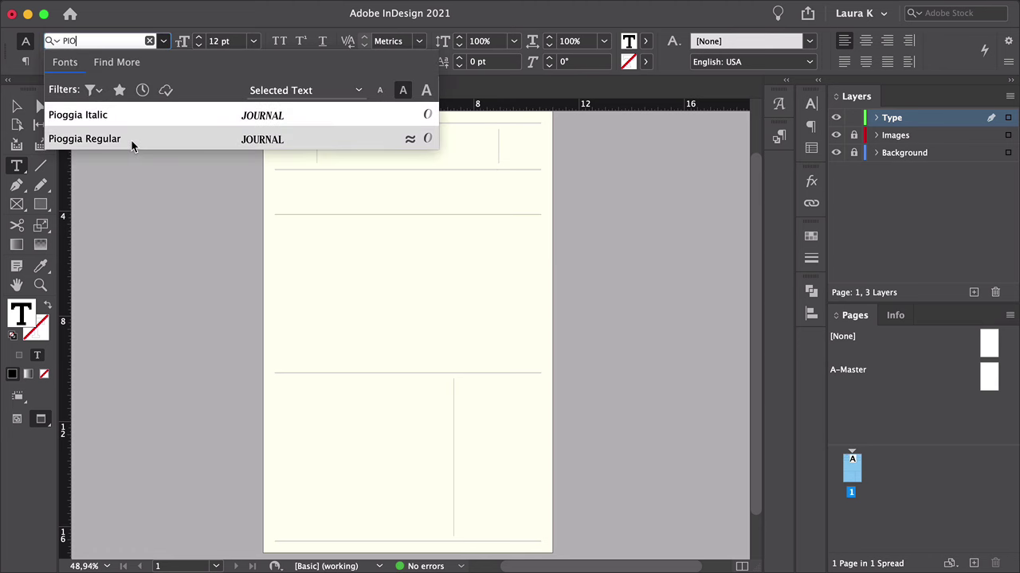
{"action": "left_click", "coordinate": [132, 140]}
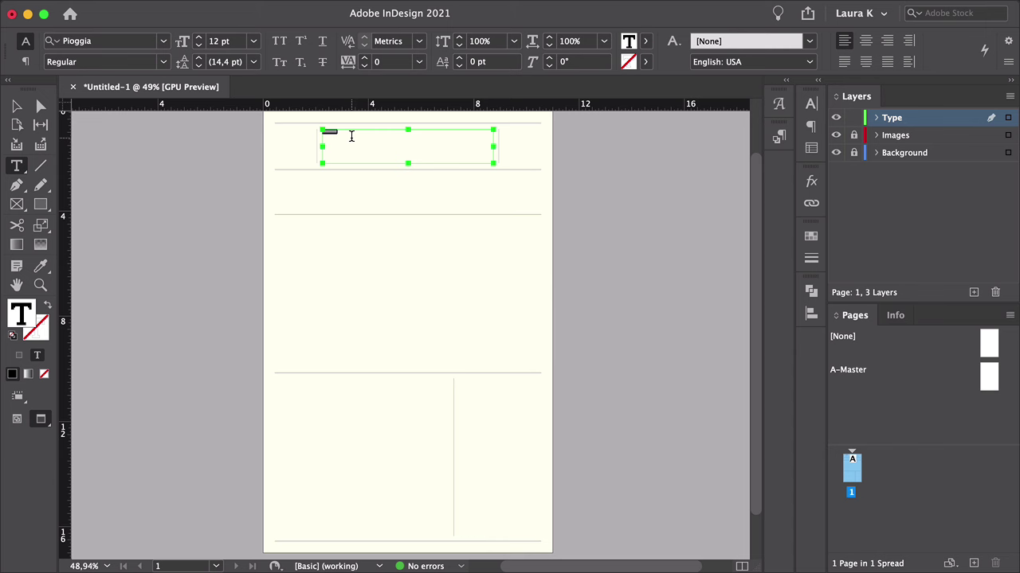
{"action": "left_click", "coordinate": [230, 43]}
{"action": "type", "text": "123"}
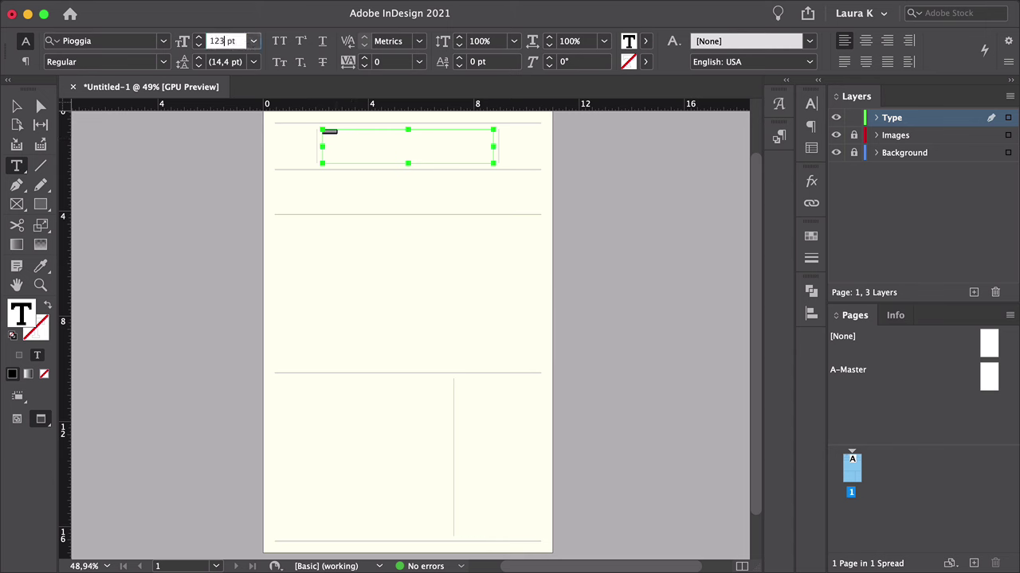
{"action": "key", "text": "Return"}
- Enlarge the headline frame and fit it to the JOURNAL text
{"action": "key", "text": "Escape"}
{"action": "left_click_drag", "start_coordinate": [493, 164], "coordinate": [545, 206]}
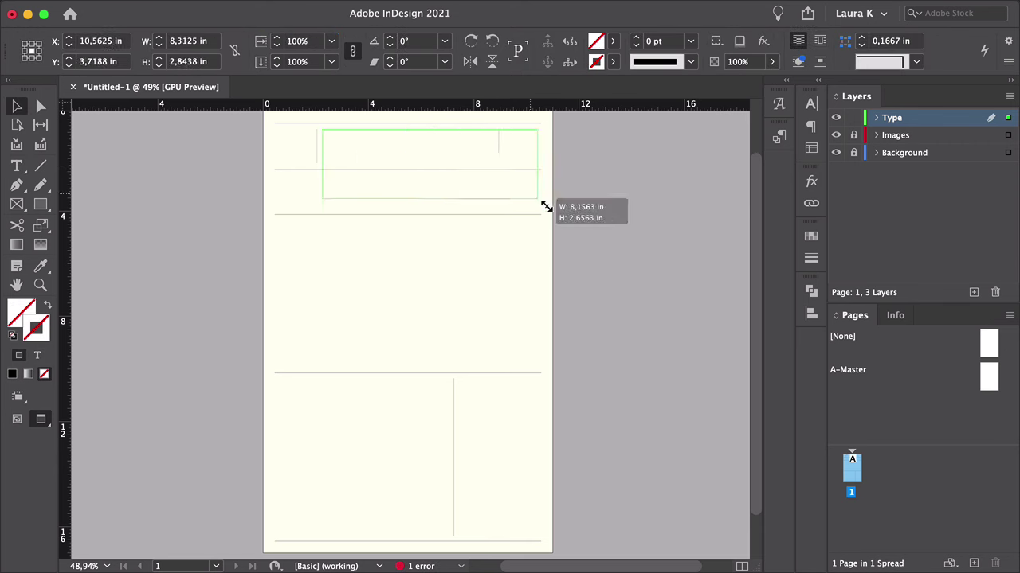
{"action": "double_click", "coordinate": [546, 208]}
{"action": "key", "text": "z"}
{"action": "left_click_drag", "start_coordinate": [444, 150], "coordinate": [439, 227]}
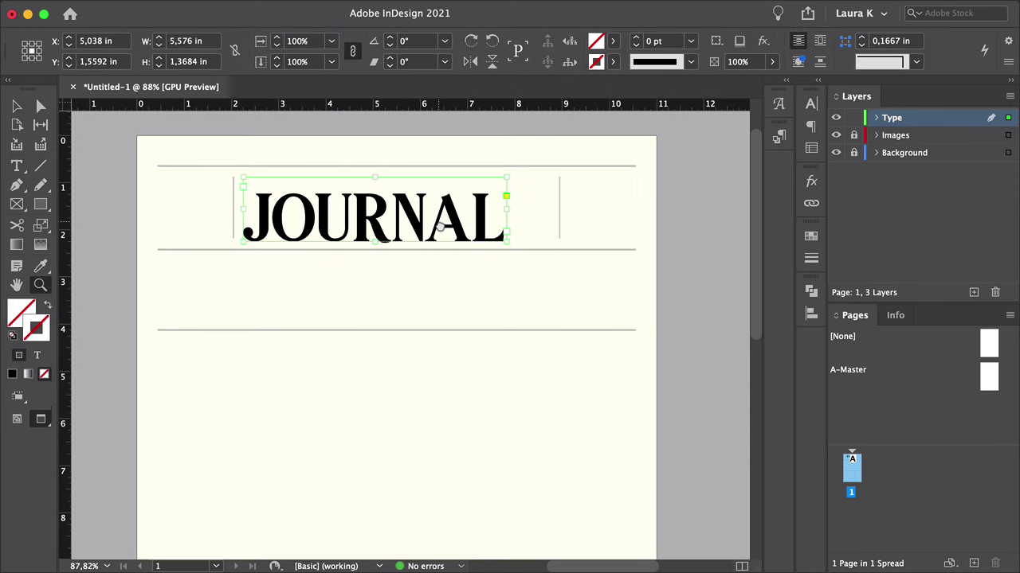
- Track JOURNAL out to 760 and refit the frame so it stays on one line
{"action": "key", "text": "v"}
{"action": "double_click", "coordinate": [422, 239]}
{"action": "key", "text": "ctrl+a"}
{"action": "type", "text": "60"}
{"action": "key", "text": "Return"}
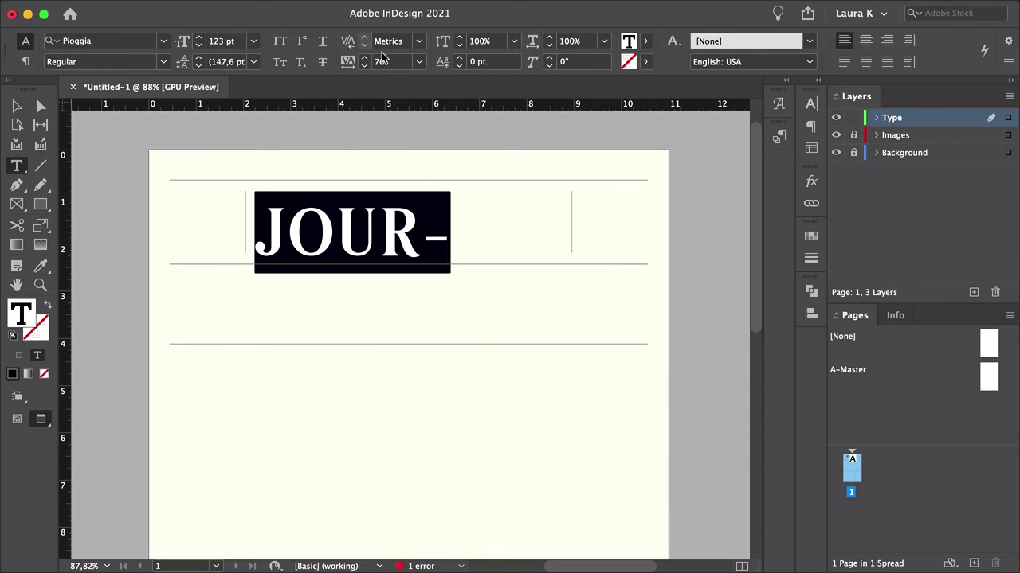
{"action": "key", "text": "Escape"}
{"action": "double_click", "coordinate": [524, 225]}
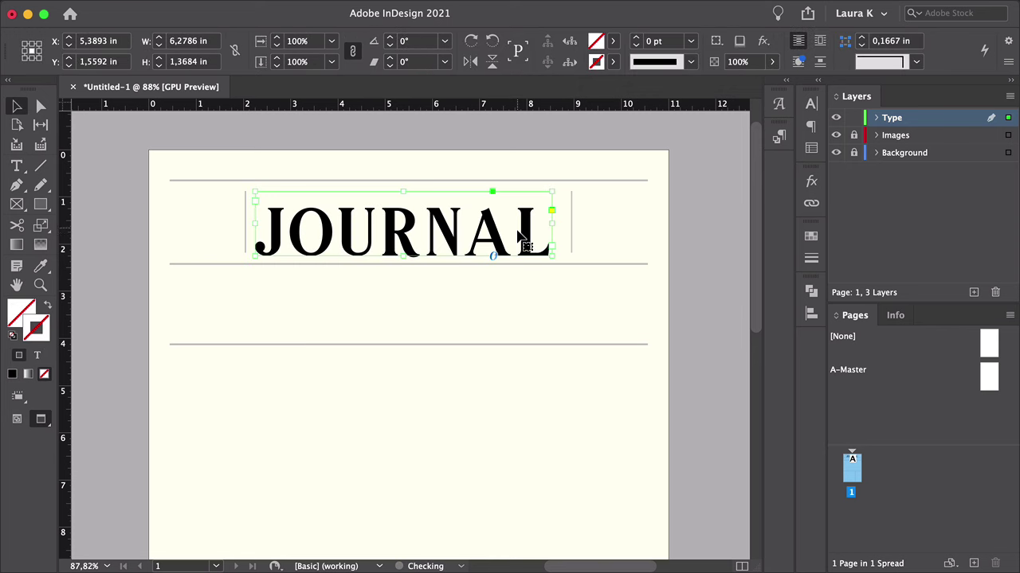
{"action": "left_click", "coordinate": [681, 246]}
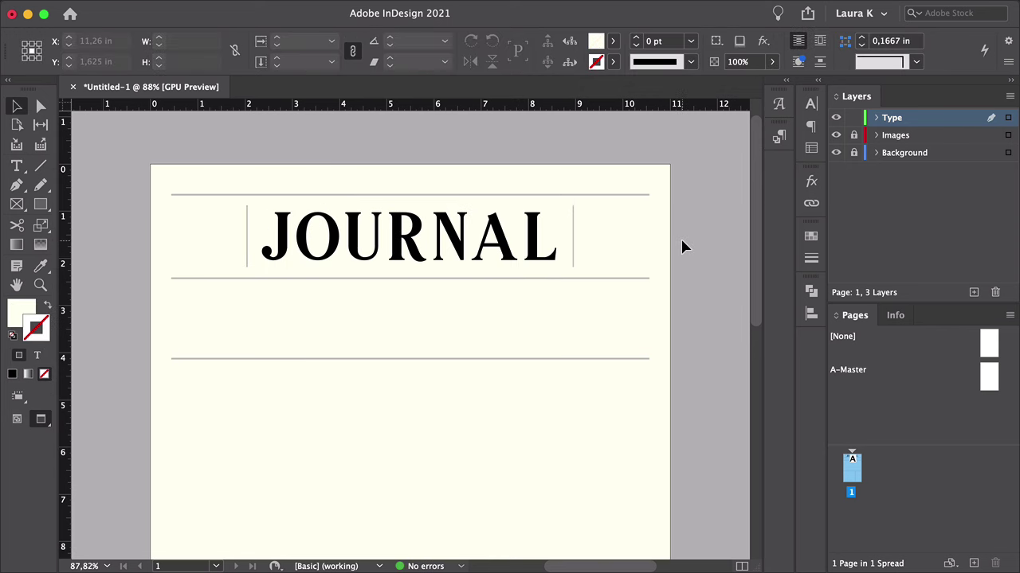
- Create a subtitle frame under JOURNAL filled with placeholder text at 10 pt
{"action": "left_click", "coordinate": [17, 168]}
{"action": "left_click_drag", "start_coordinate": [257, 270], "coordinate": [565, 275]}
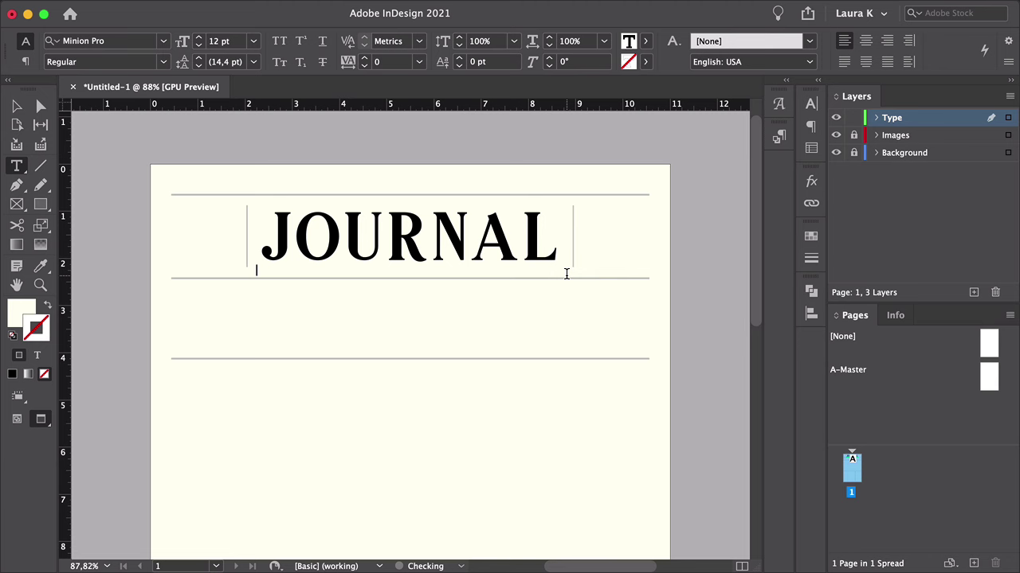
{"action": "right_click", "coordinate": [278, 274]}
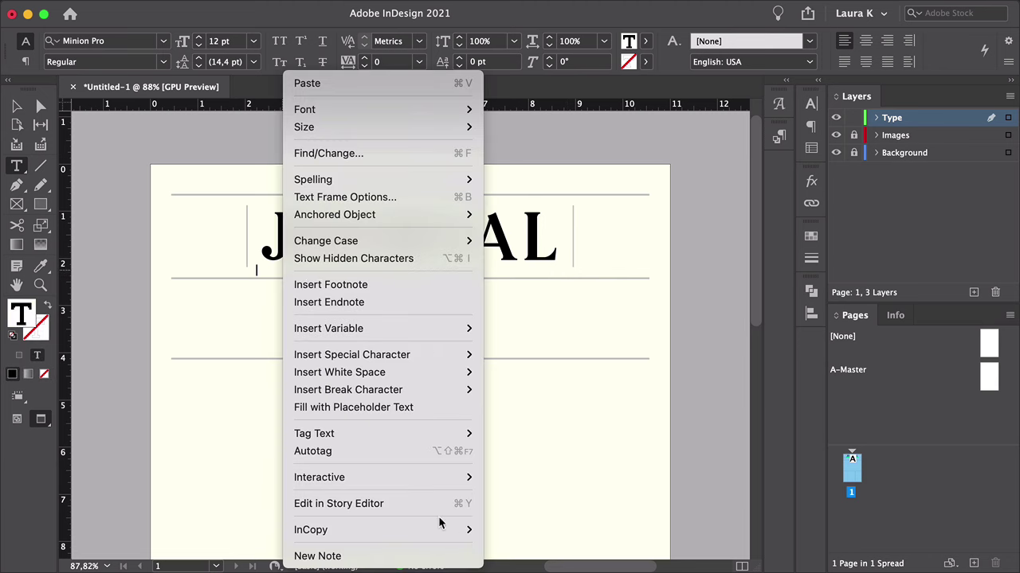
{"action": "left_click", "coordinate": [430, 407]}
{"action": "key", "text": "super+a"}
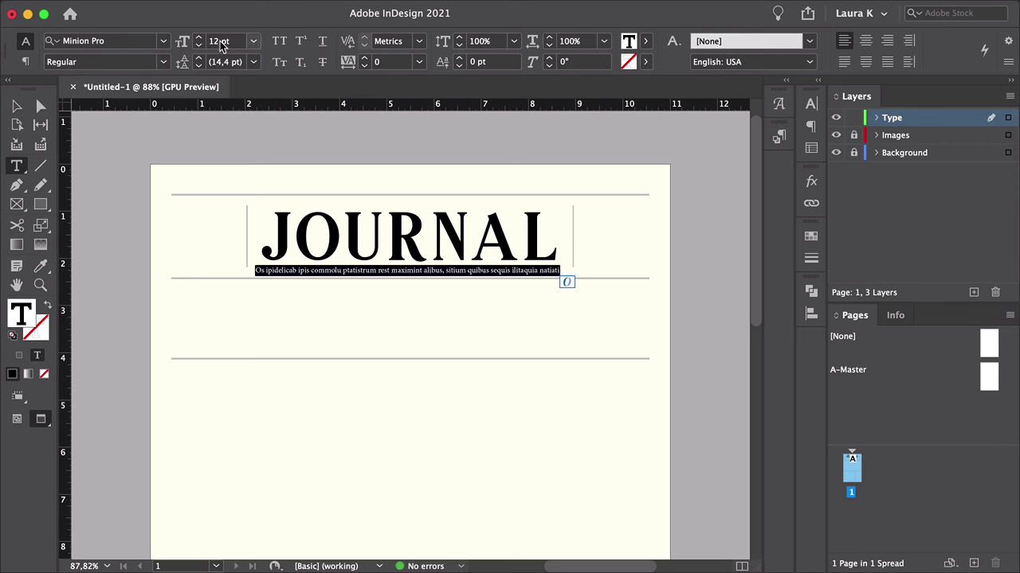
{"action": "left_click", "coordinate": [198, 44]}
- Extend the placeholder text to fill the line and set it in Anko Regular Italic
{"action": "left_click", "coordinate": [512, 271]}
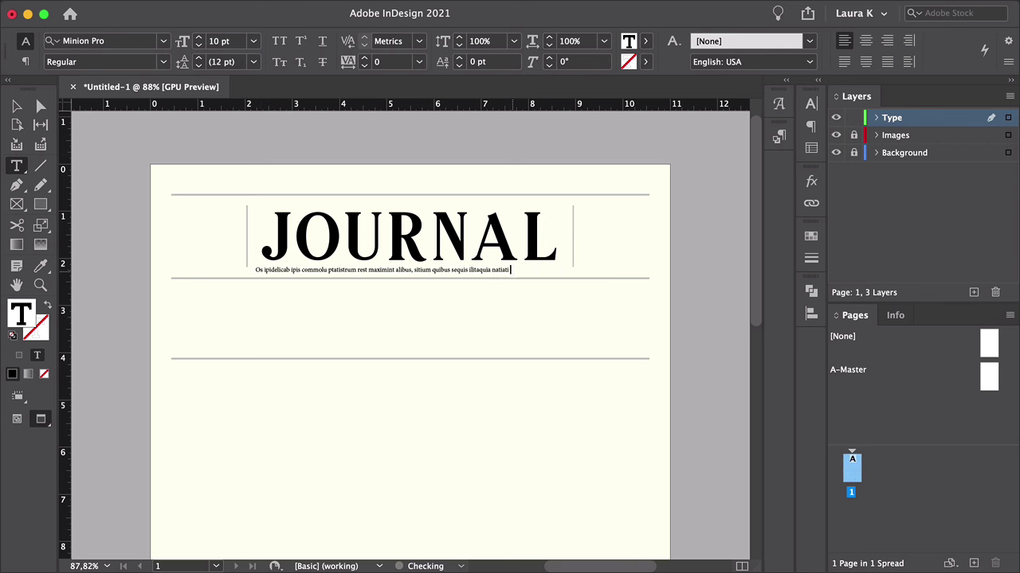
{"action": "right_click", "coordinate": [511, 271]}
{"action": "left_click", "coordinate": [589, 408]}
{"action": "key", "text": "super+a"}
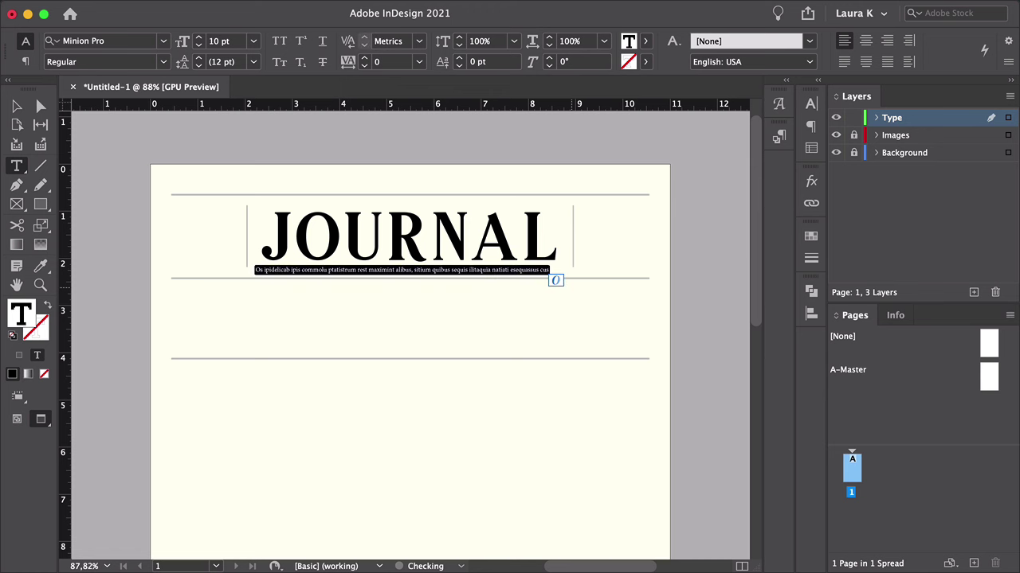
{"action": "left_click", "coordinate": [117, 40]}
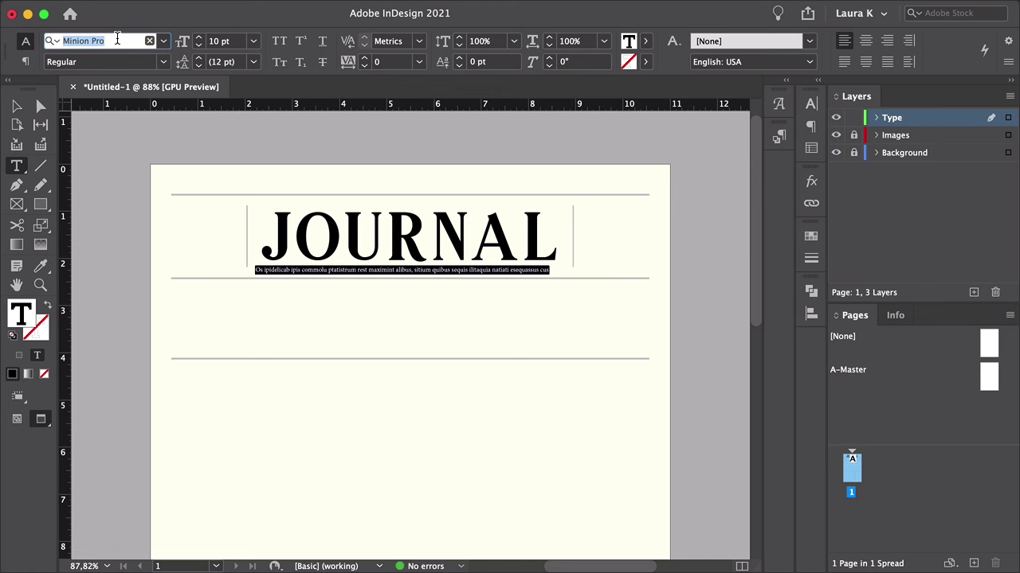
{"action": "type", "text": "anko"}
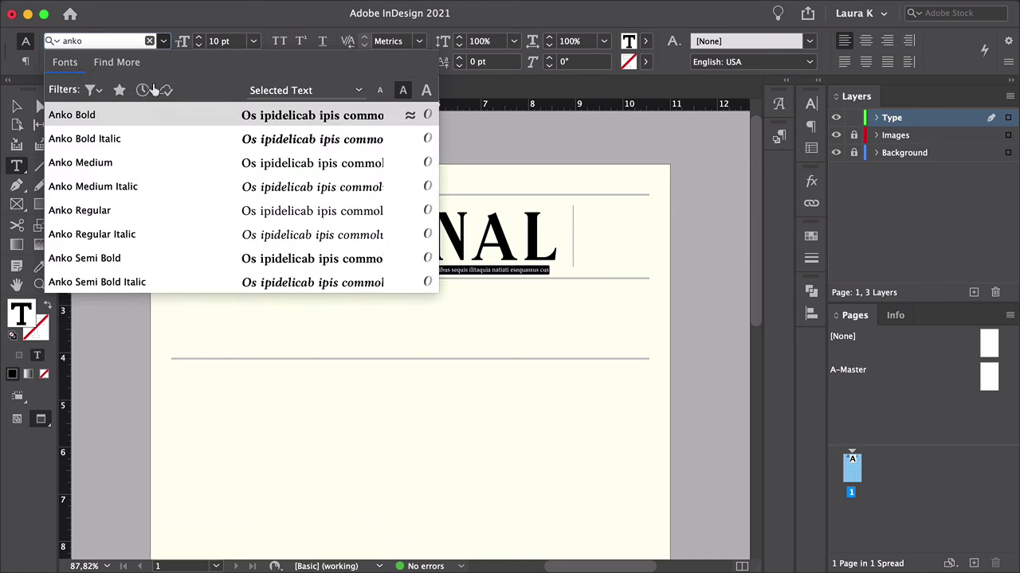
{"action": "left_click", "coordinate": [169, 235]}
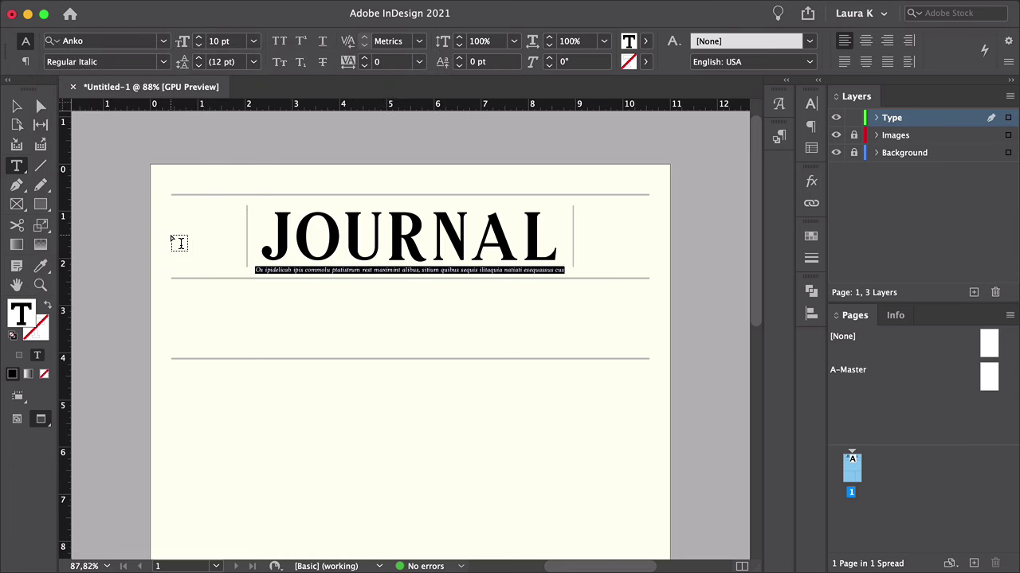
{"action": "key", "text": "Escape"}
- Align the JOURNAL and subtitle frames using Align Vertical Centers
{"action": "key", "text": "z"}
{"action": "left_click", "coordinate": [439, 276]}
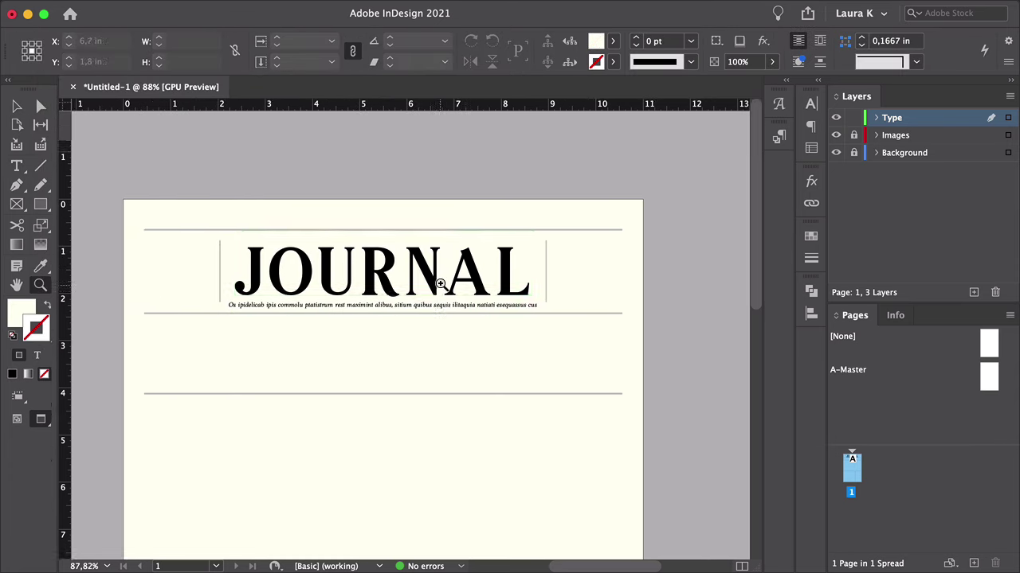
{"action": "key", "text": "v"}
{"action": "key", "text": "super+a"}
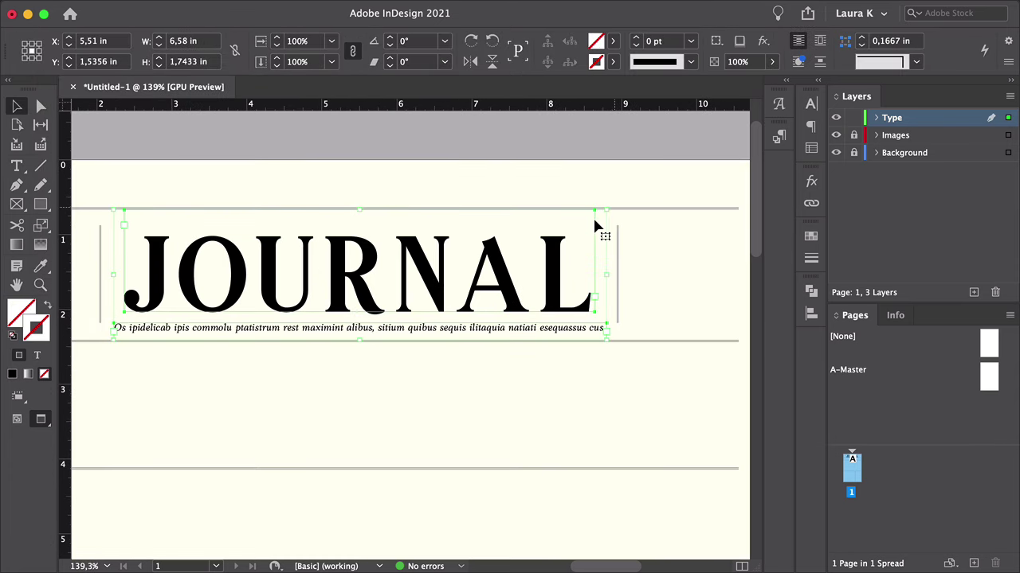
{"action": "left_click", "coordinate": [811, 313]}
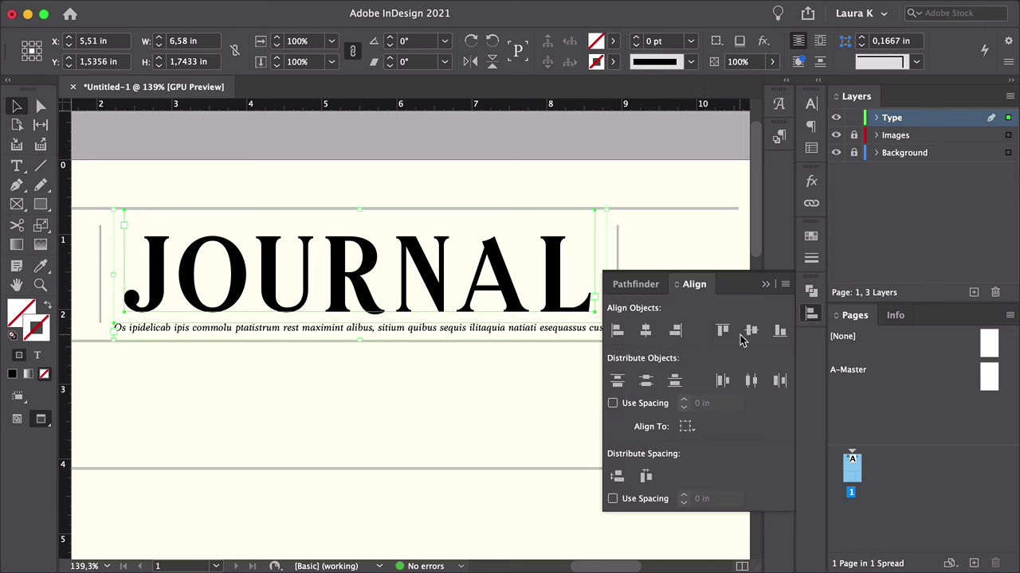
{"action": "left_click", "coordinate": [464, 280]}
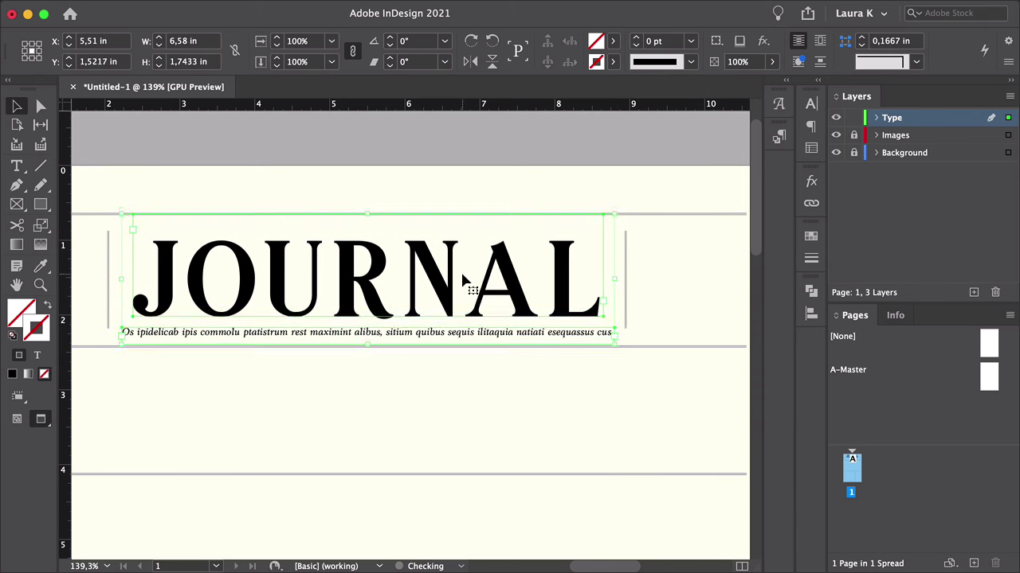
{"action": "left_click", "coordinate": [427, 410]}
- Copy the subtitle frame to the left and resize it into a masthead box
{"action": "scroll", "coordinate": [478, 411], "scroll_direction": "left", "scroll_amount": 4}
{"action": "scroll", "coordinate": [478, 410], "scroll_direction": "up", "scroll_amount": 1}
{"action": "mouse_move", "coordinate": [557, 373]}
{"action": "left_mouse_down"}
{"action": "mouse_move", "coordinate": [470, 450]}
{"action": "mouse_move", "coordinate": [427, 279]}
{"action": "left_mouse_up"}
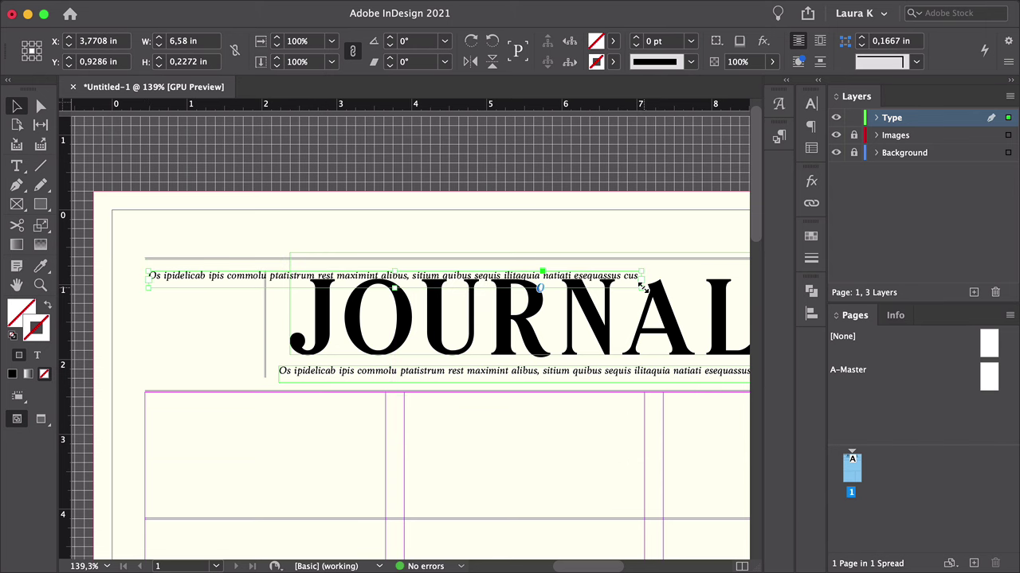
{"action": "left_click_drag", "start_coordinate": [642, 289], "coordinate": [239, 364]}
{"action": "key", "text": "super+2"}
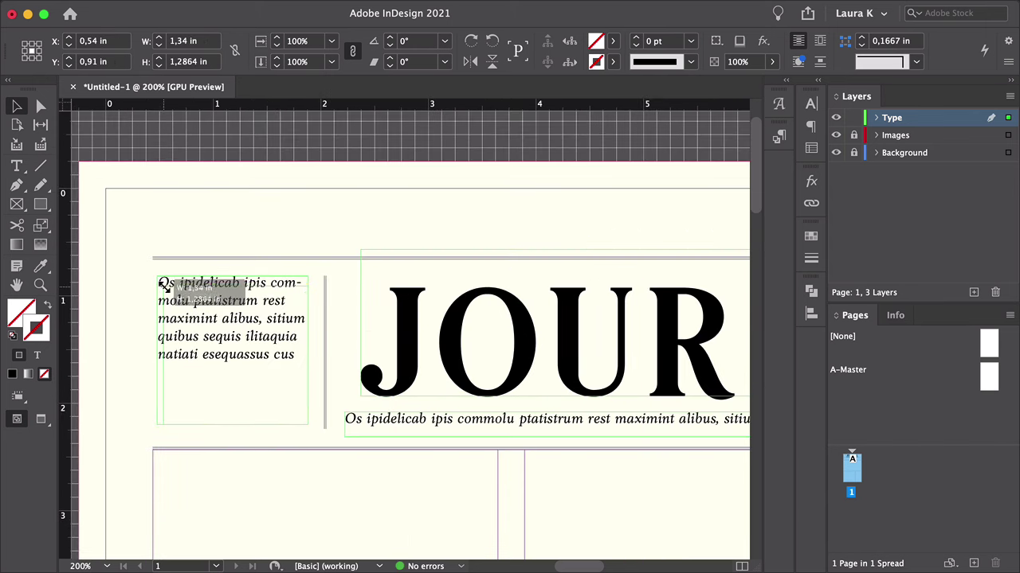
{"action": "left_click_drag", "start_coordinate": [163, 285], "coordinate": [163, 285]}
- Replace the box text with '$4.50 / £3 / €3.50' and 'USA / UK / Europe' in bold
{"action": "double_click", "coordinate": [242, 383]}
{"action": "key", "text": "super+a"}
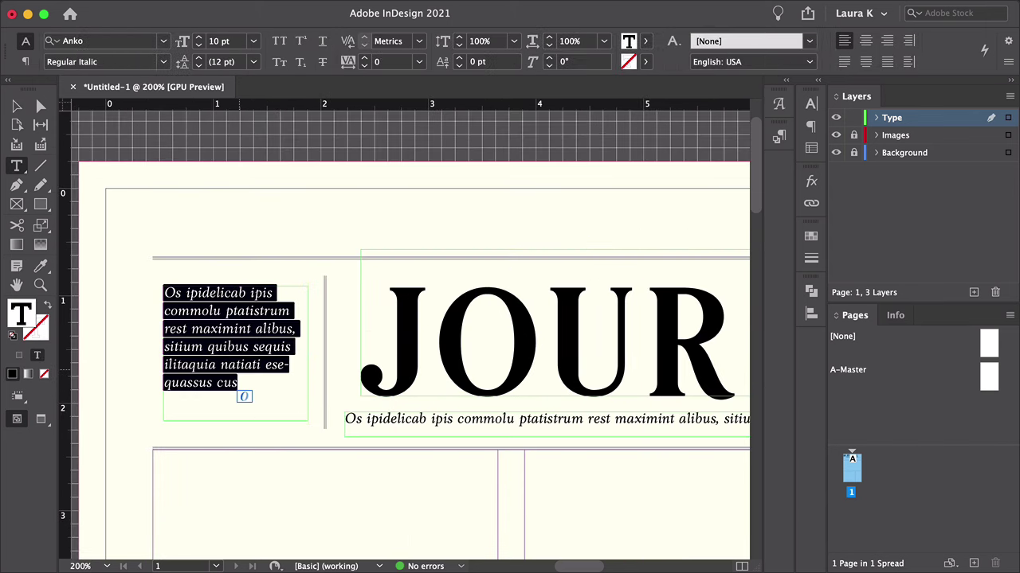
{"action": "type", "text": "$4.50 / £"}
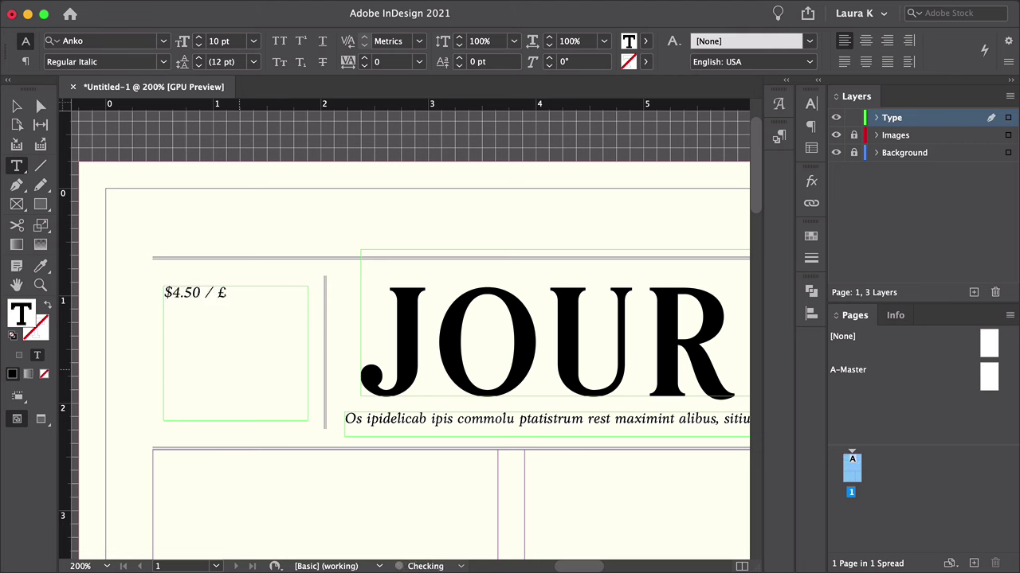
{"action": "type", "text": "3 / "}
{"action": "type", "text": "€3"}
{"action": "type", "text": ".50"}
{"action": "key", "text": "Return"}
{"action": "type", "text": "USA / UK / Europe"}
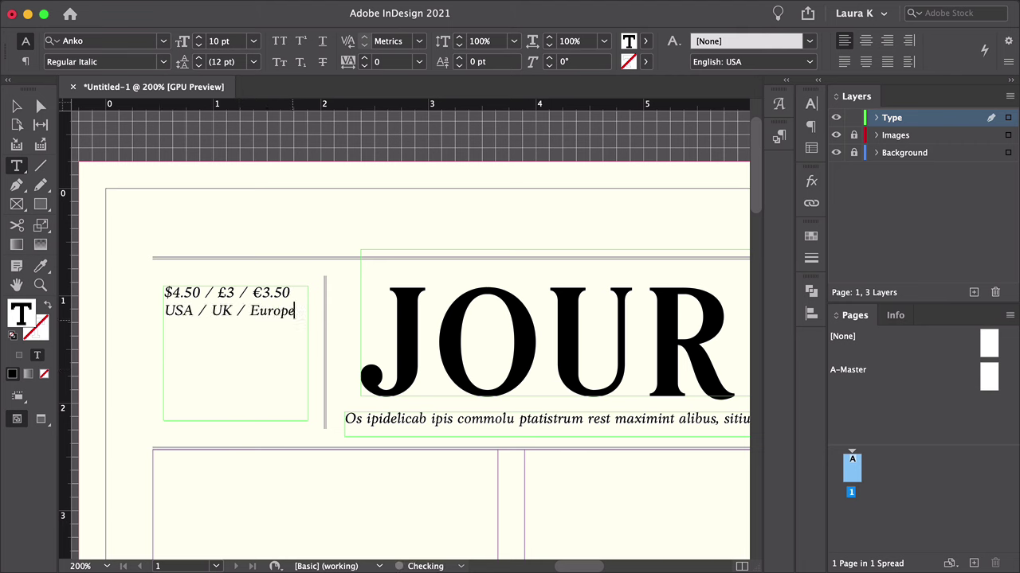
{"action": "key", "text": "super+a"}
{"action": "left_click", "coordinate": [165, 63]}
{"action": "left_click", "coordinate": [70, 179]}
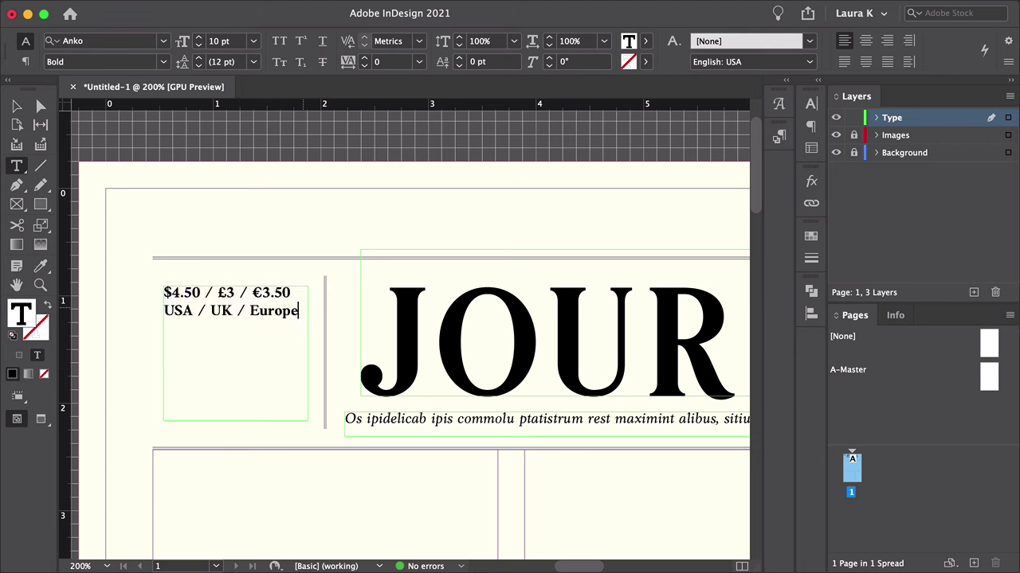
- Add 'Journal is part of Newswide Media Group' and a street address line in Regular 9 pt
{"action": "key", "text": "Return"}
{"action": "key", "text": "Return"}
{"action": "type", "text": "Journal is part of News"}
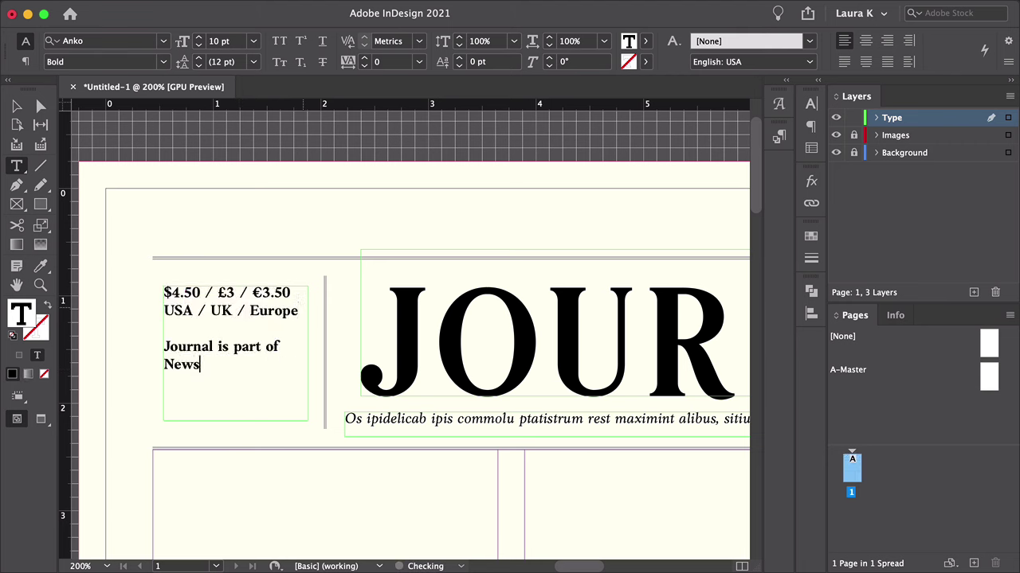
{"action": "type", "text": "wide Media Group"}
{"action": "key", "text": "Return"}
{"action": "type", "text": "Jersey St"}
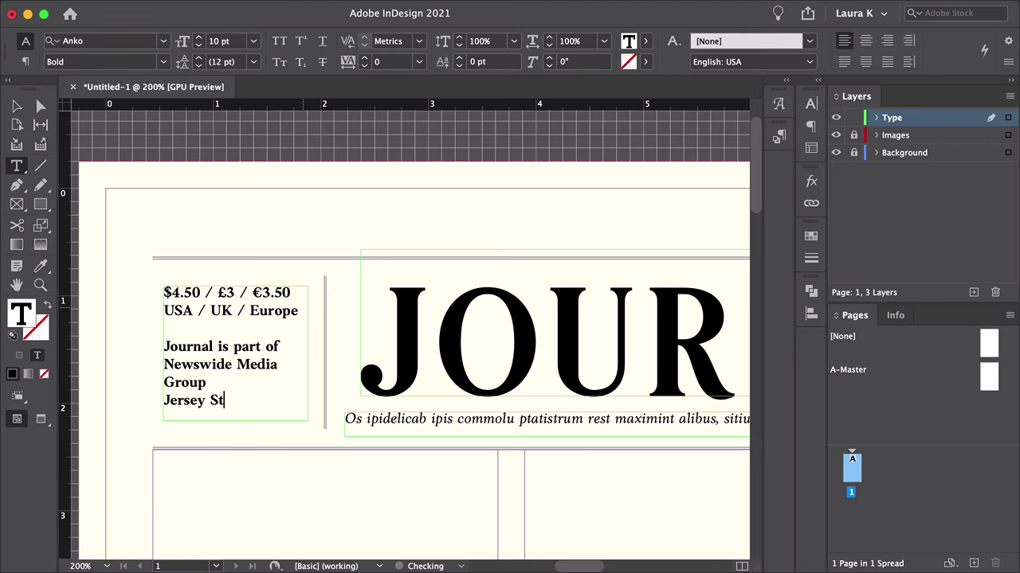
{"action": "type", "text": "reet, New"}
{"action": "mouse_move", "coordinate": [164, 346]}
{"action": "left_mouse_down"}
{"action": "mouse_move", "coordinate": [210, 383]}
{"action": "mouse_move", "coordinate": [308, 405]}
{"action": "left_mouse_up"}
{"action": "left_click", "coordinate": [163, 61]}
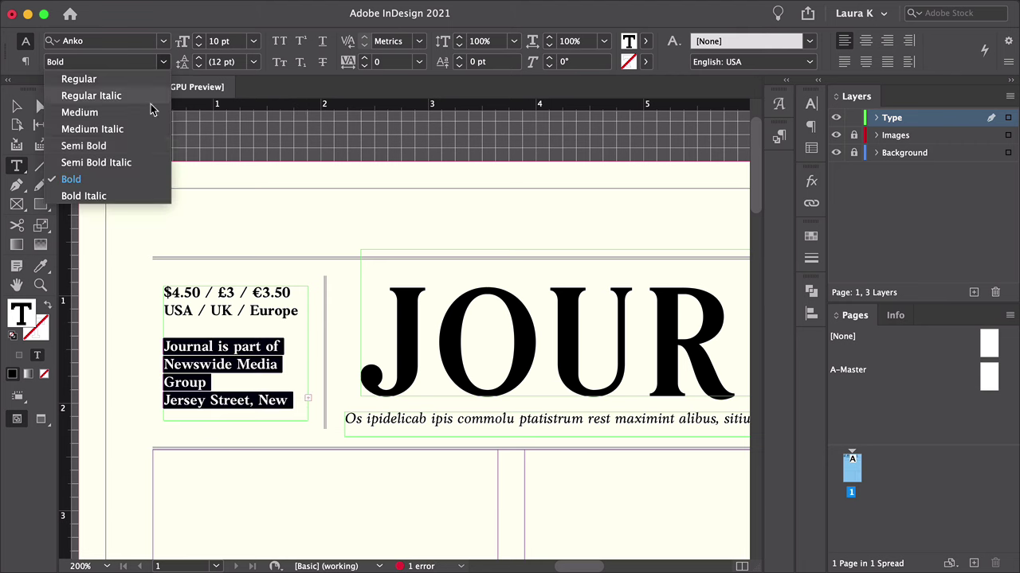
{"action": "left_click", "coordinate": [71, 78]}
{"action": "left_click", "coordinate": [198, 45]}
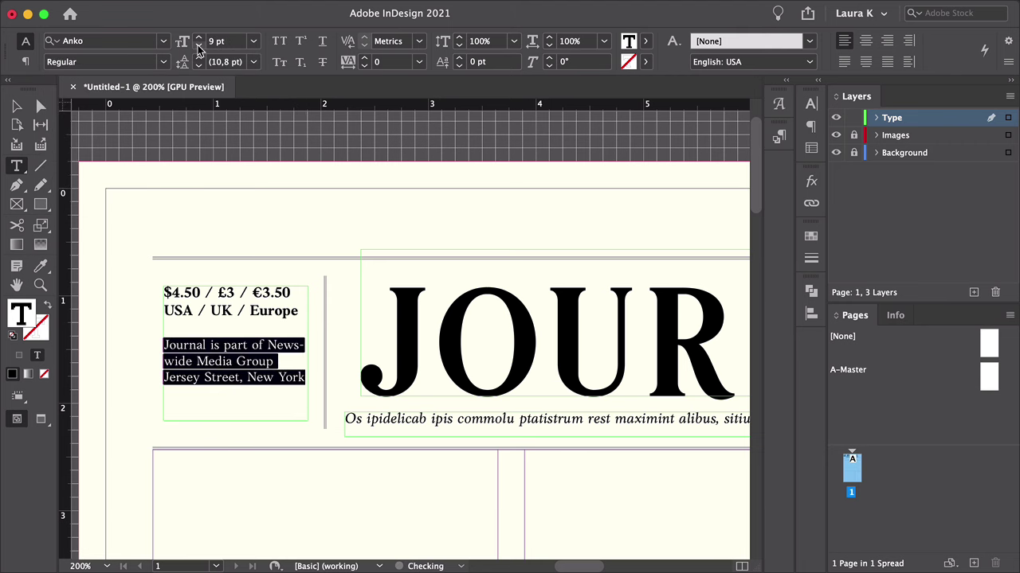
{"action": "left_click", "coordinate": [267, 344]}
{"action": "key", "text": "shift+Return"}
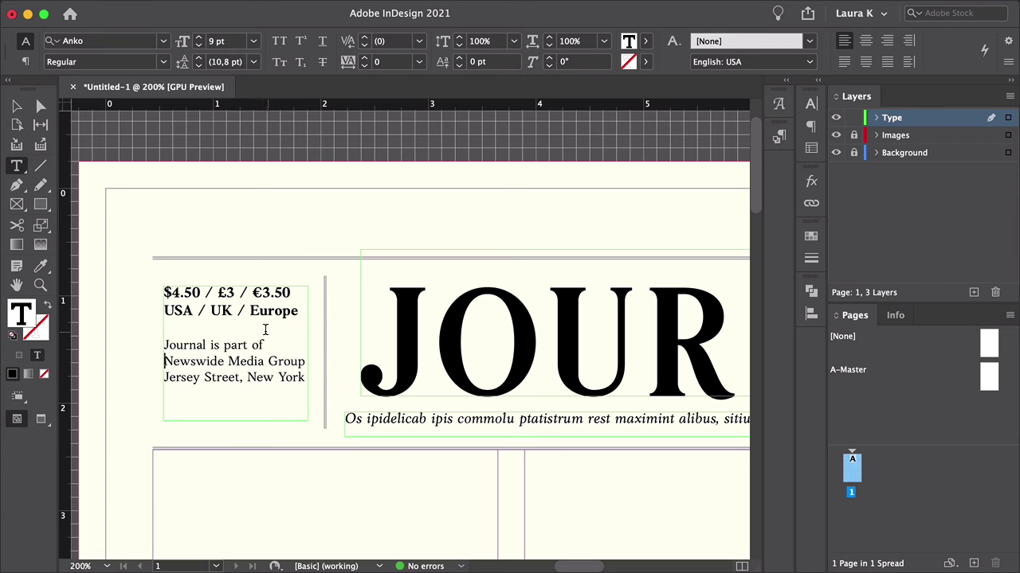
- Set the left box's Text Frame Options vertical justification to Center
{"action": "key", "text": "Escape"}
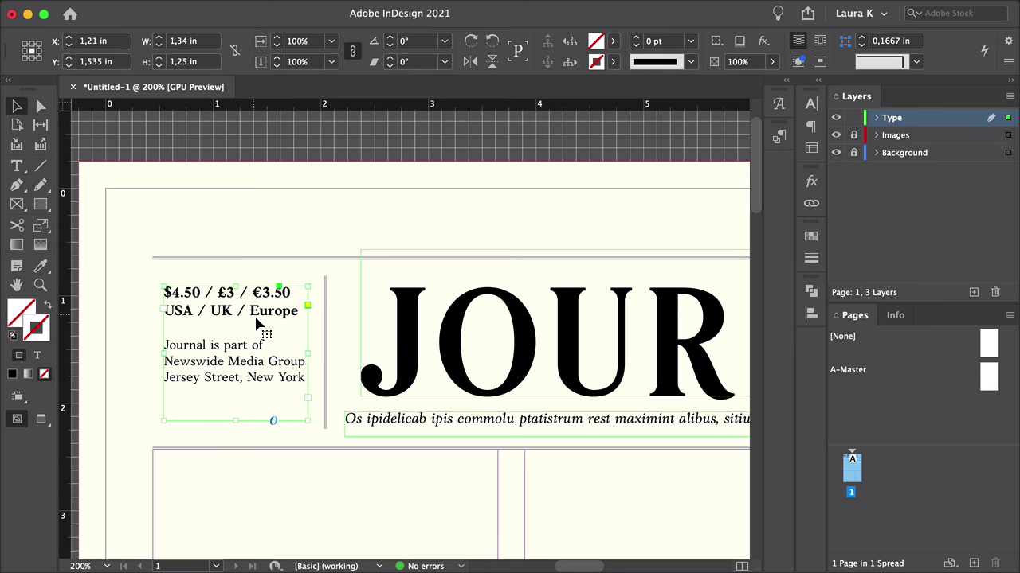
{"action": "key", "text": "ctrl+b"}
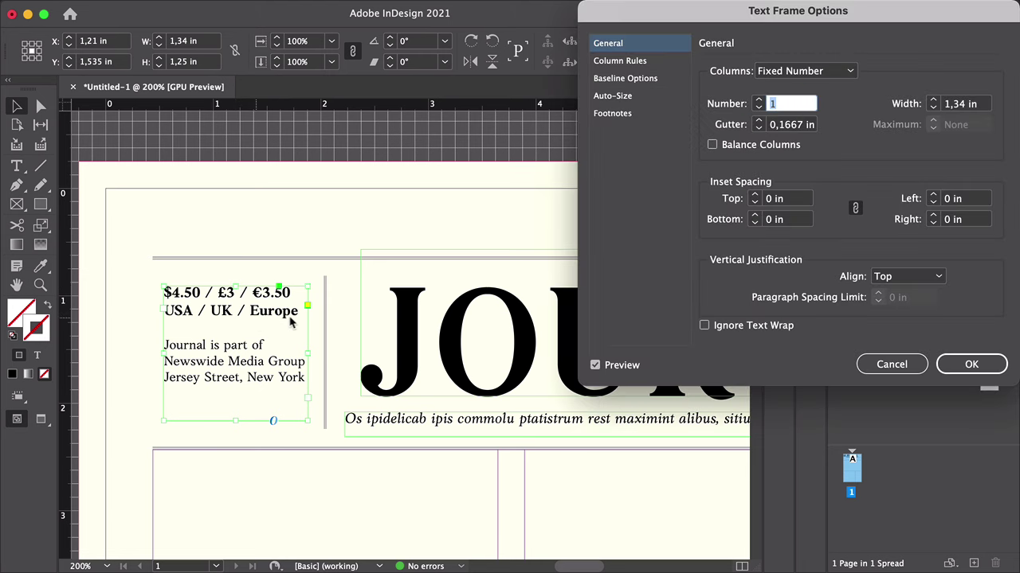
{"action": "left_click", "coordinate": [906, 276]}
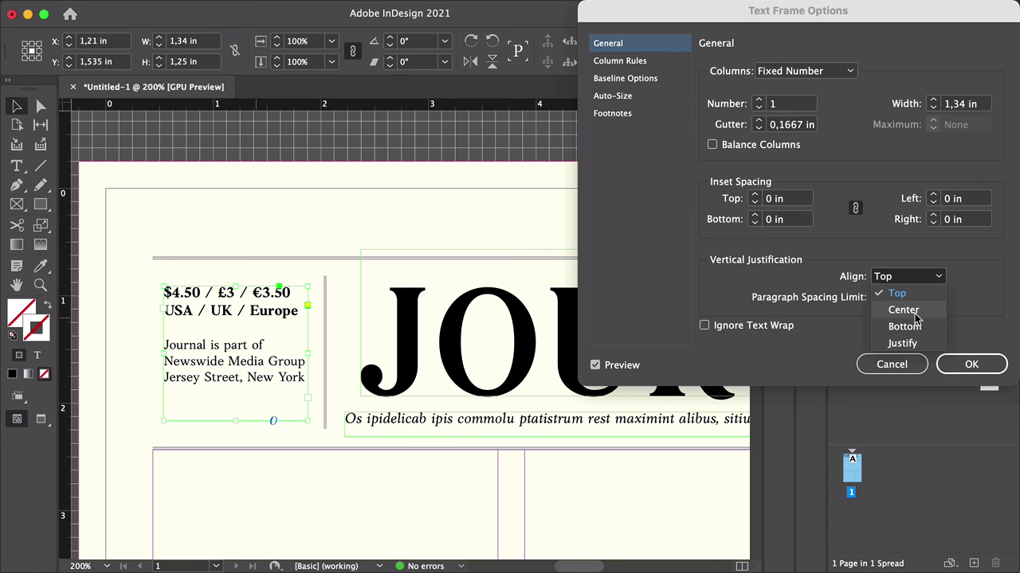
{"action": "left_click", "coordinate": [908, 311]}
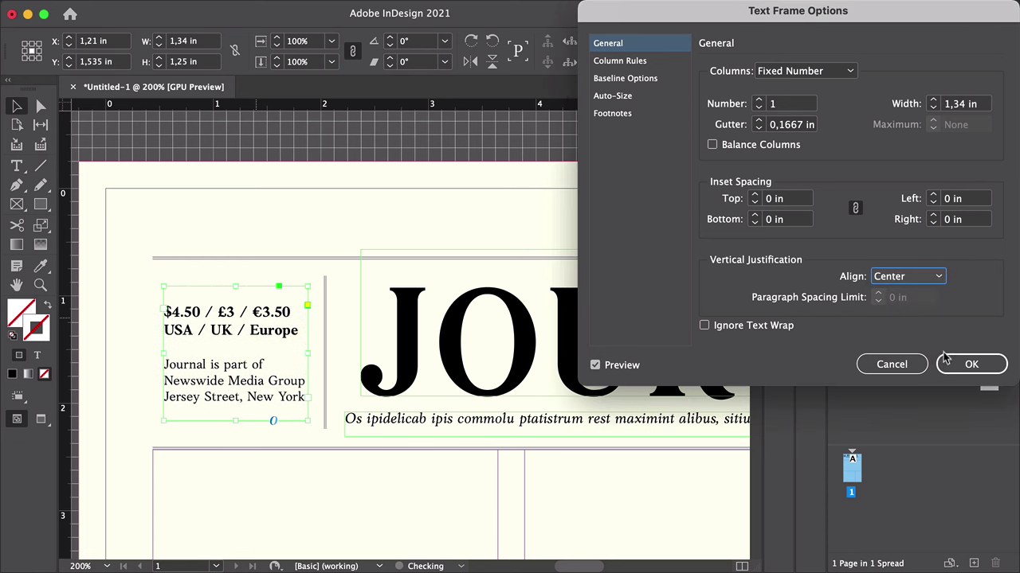
{"action": "left_click", "coordinate": [971, 364]}
{"action": "left_click", "coordinate": [118, 353]}
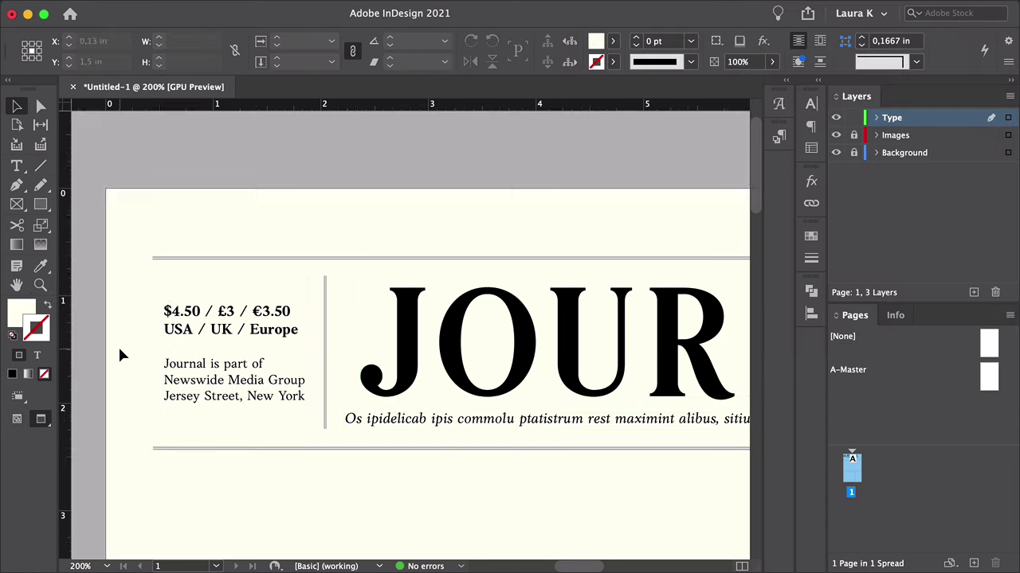
- Duplicate the price box right of JOURNAL and retype it as SATURDAY, 23 FEBRUARY 2021, Issue No. 08
{"action": "scroll", "coordinate": [462, 368], "scroll_direction": "down", "scroll_amount": 3}
{"action": "scroll", "coordinate": [339, 362], "scroll_direction": "down", "scroll_amount": 2}
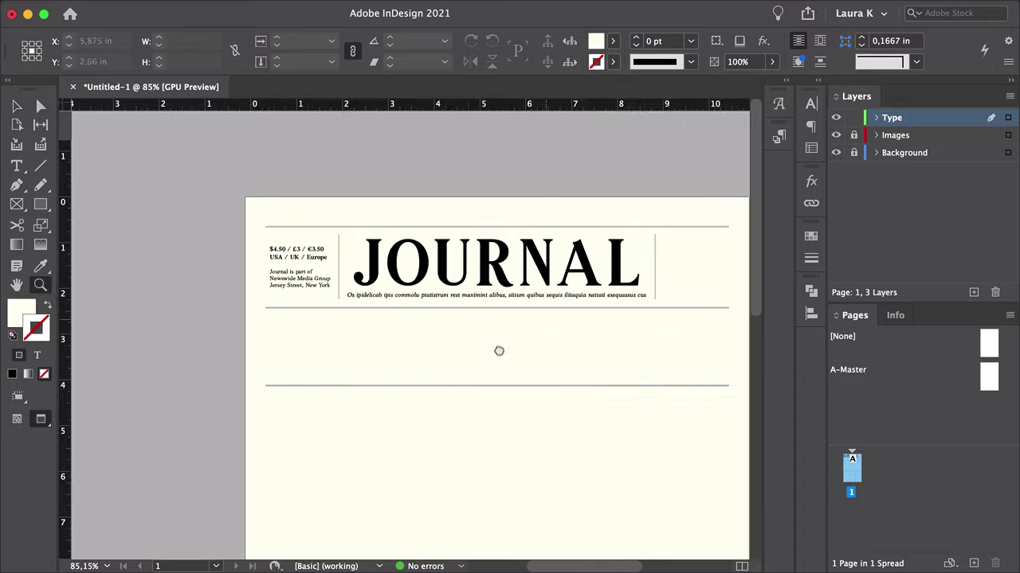
{"action": "left_click_drag", "start_coordinate": [125, 250], "coordinate": [565, 284]}
{"action": "scroll", "coordinate": [565, 284], "scroll_direction": "up", "scroll_amount": 3}
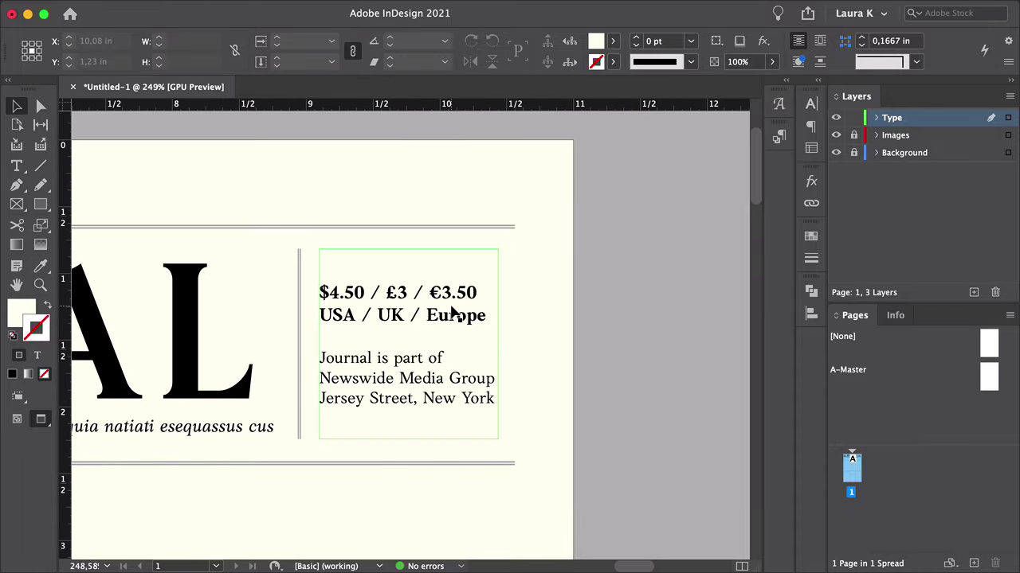
{"action": "mouse_move", "coordinate": [322, 274]}
{"action": "left_mouse_down"}
{"action": "mouse_move", "coordinate": [330, 353]}
{"action": "mouse_move", "coordinate": [565, 369]}
{"action": "left_mouse_up"}
{"action": "key", "text": "BackSpace"}
{"action": "type", "text": "SATURDAY"}
{"action": "key", "text": "Return"}
{"action": "type", "text": "23 FEB"}
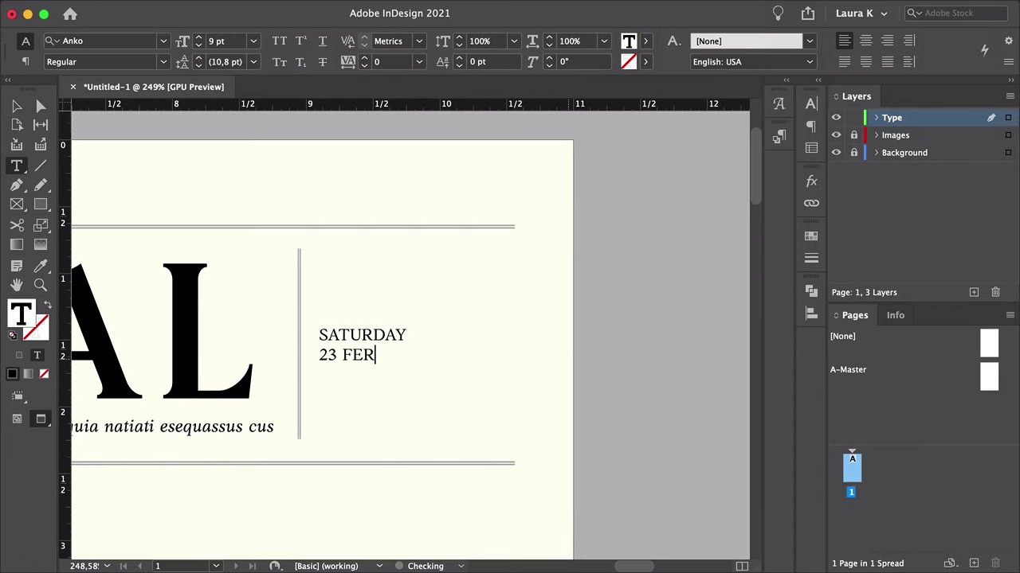
{"action": "type", "text": "RUARY 2021"}
{"action": "key", "text": "Return"}
{"action": "key", "text": "Return"}
{"action": "type", "text": "Issue No. 08"}
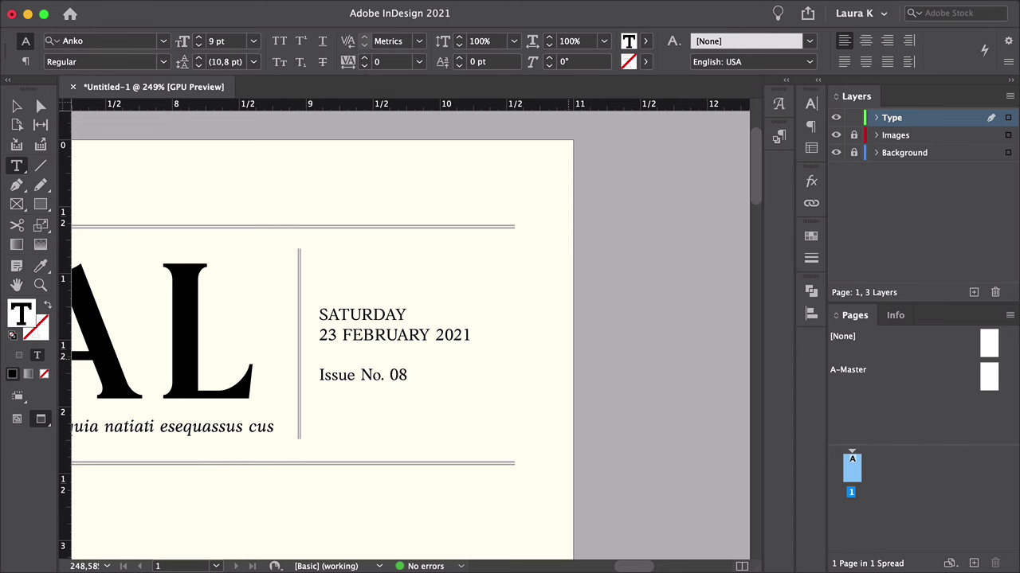
- Set the Issue No. 08 line to Regular Italic
{"action": "left_click_drag", "start_coordinate": [319, 375], "coordinate": [410, 381]}
{"action": "left_click", "coordinate": [163, 61]}
{"action": "left_click", "coordinate": [80, 96]}
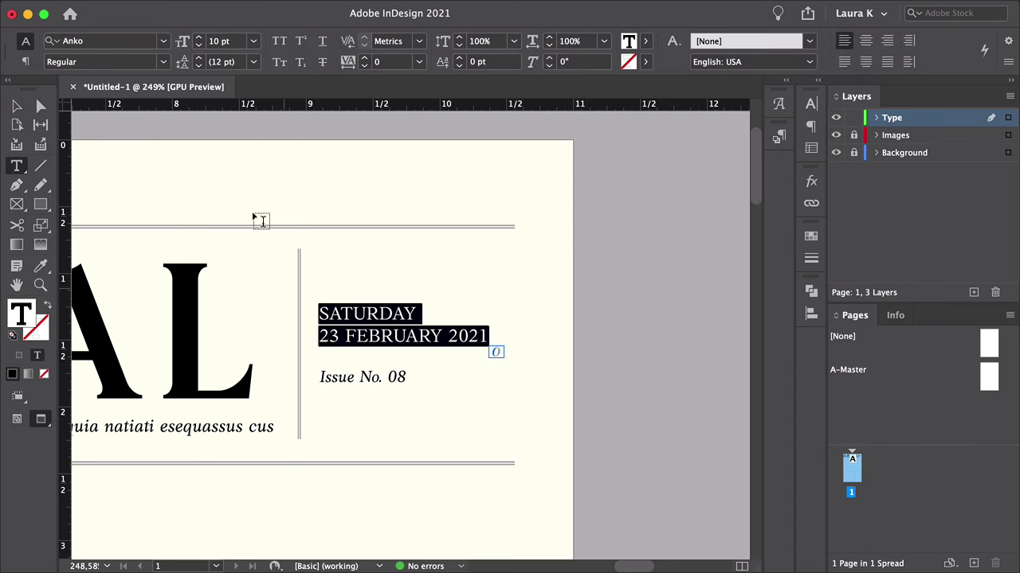
{"action": "key", "text": "Escape"}
{"action": "scroll", "coordinate": [517, 307], "scroll_direction": "down", "scroll_amount": 5}
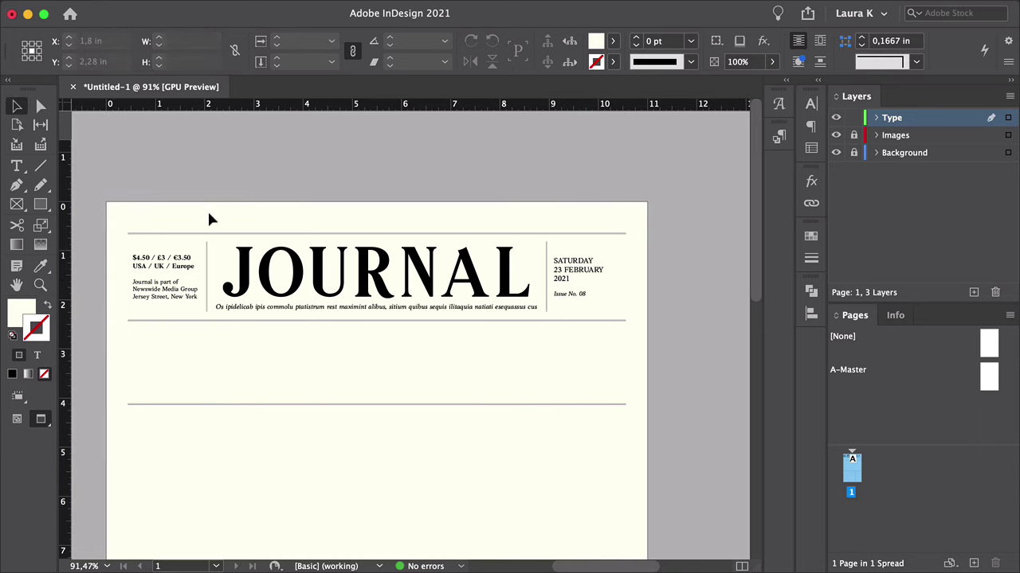
- Duplicate the lower rule just beneath itself and trim it to about 4.8 in across the first two columns
{"action": "key", "text": "w"}
{"action": "scroll", "coordinate": [494, 223], "scroll_direction": "down", "scroll_amount": 10}
{"action": "scroll", "coordinate": [526, 234], "scroll_direction": "down", "scroll_amount": 3}
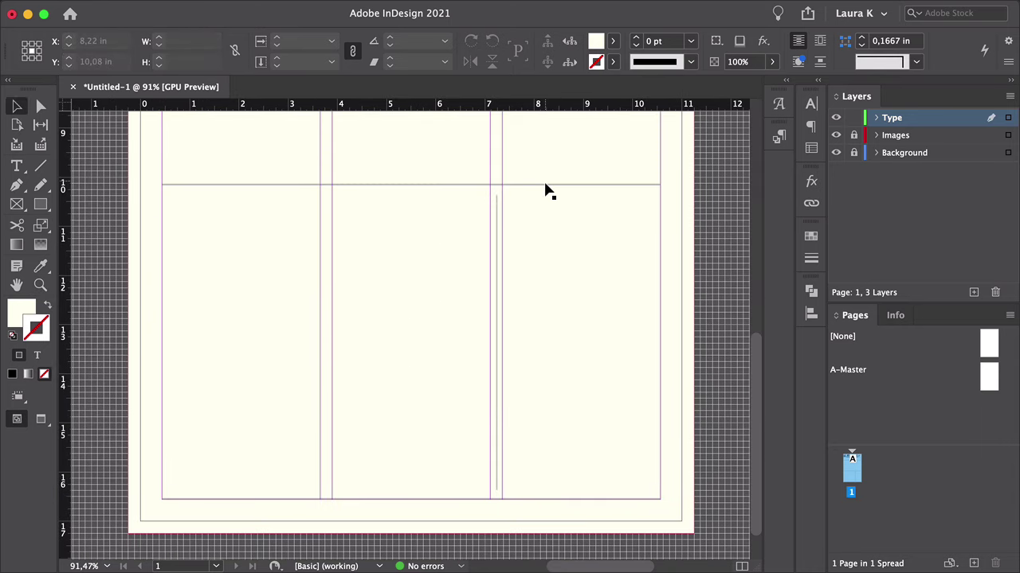
{"action": "left_click_drag", "start_coordinate": [545, 185], "coordinate": [546, 203]}
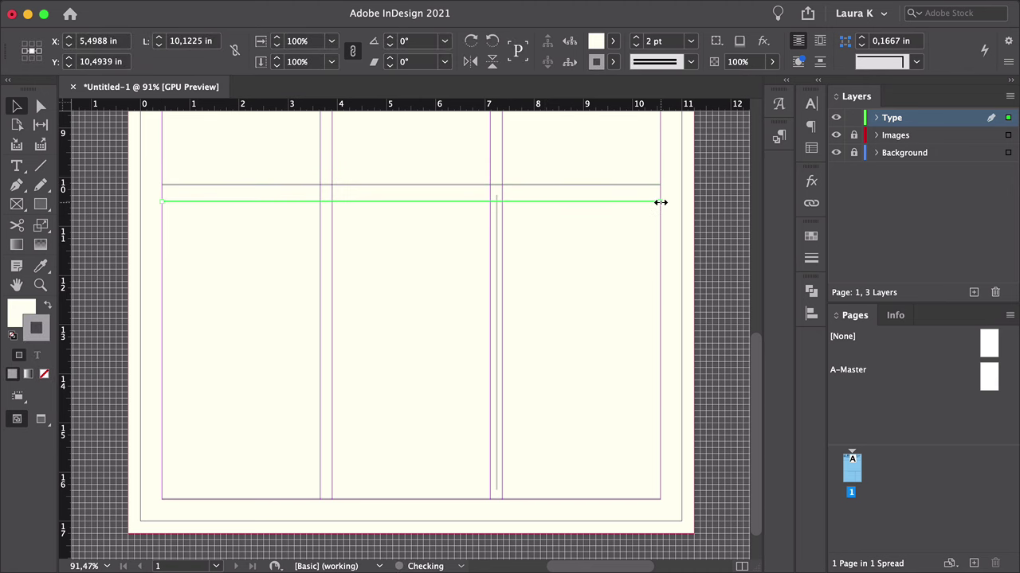
{"action": "left_click_drag", "start_coordinate": [660, 202], "coordinate": [489, 223]}
{"action": "left_click_drag", "start_coordinate": [162, 202], "coordinate": [255, 228]}
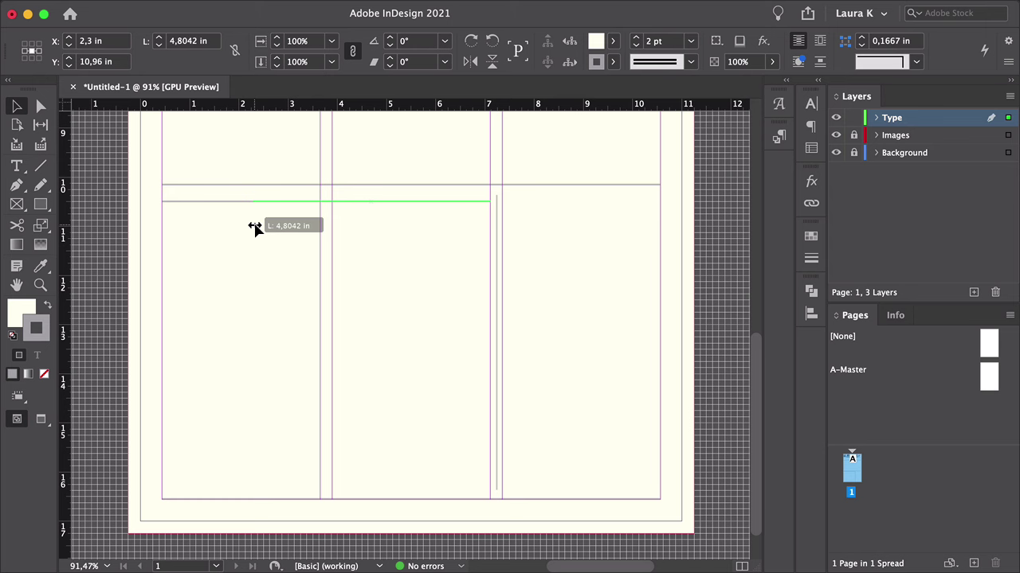
{"action": "left_click", "coordinate": [341, 249]}
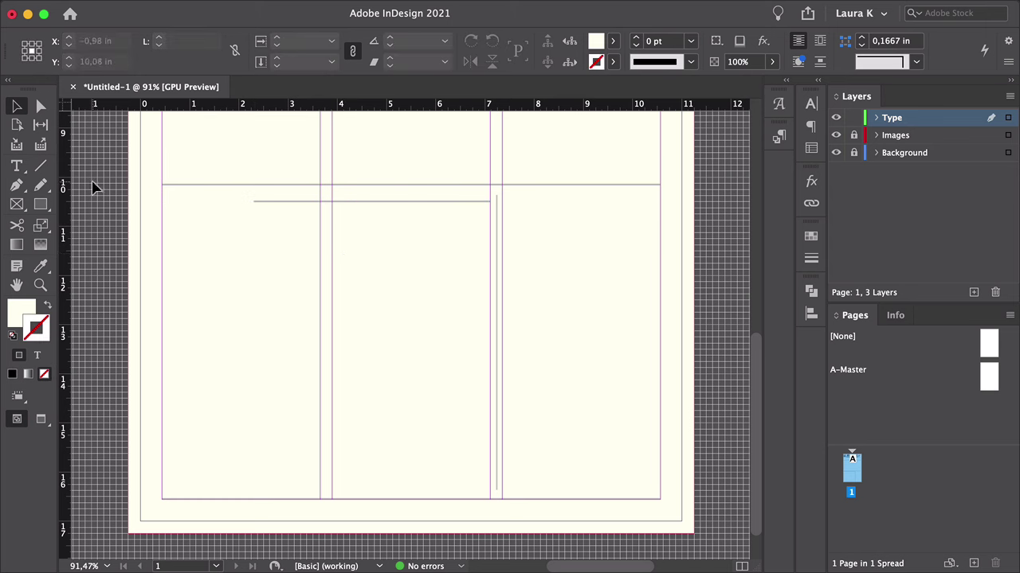
- Add an ENVIRONMENT text label left of the short rule, set in ELMODER (OTF) Regular
{"action": "key", "text": "t"}
{"action": "left_click_drag", "start_coordinate": [163, 195], "coordinate": [249, 209]}
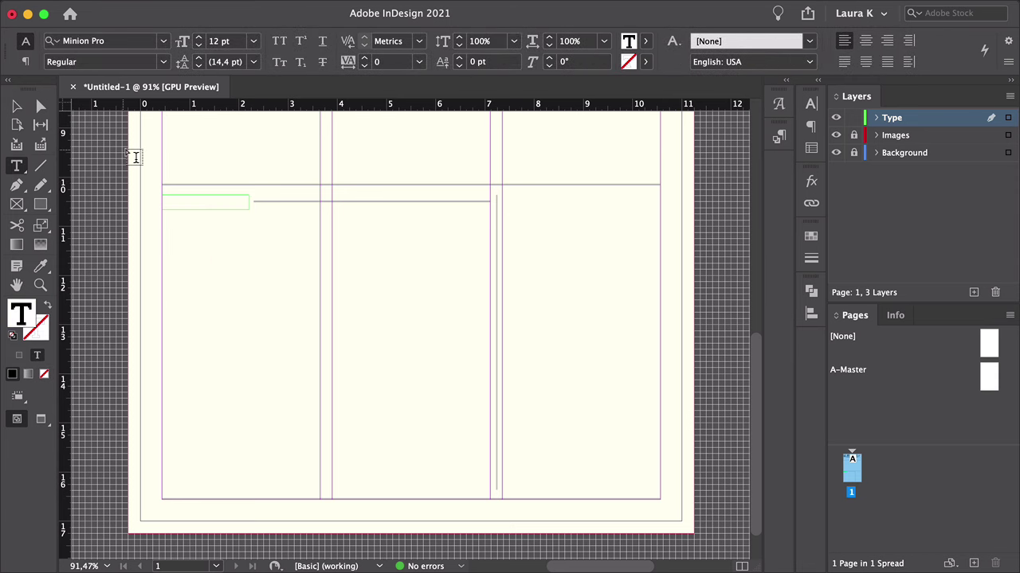
{"action": "type", "text": "ENVIRONMENT"}
{"action": "key", "text": "super+a"}
{"action": "left_click", "coordinate": [87, 40]}
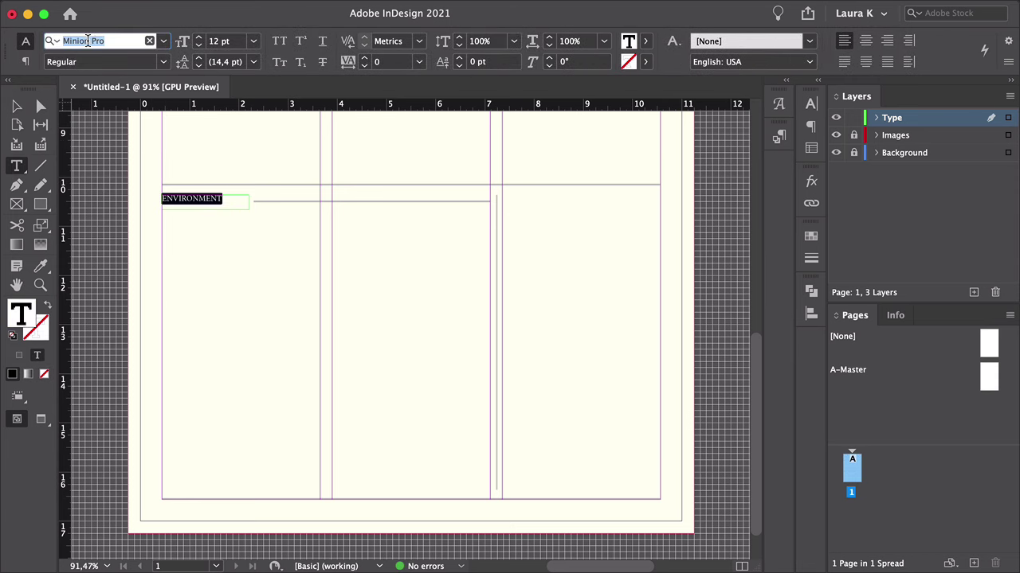
{"action": "type", "text": "ELMOD"}
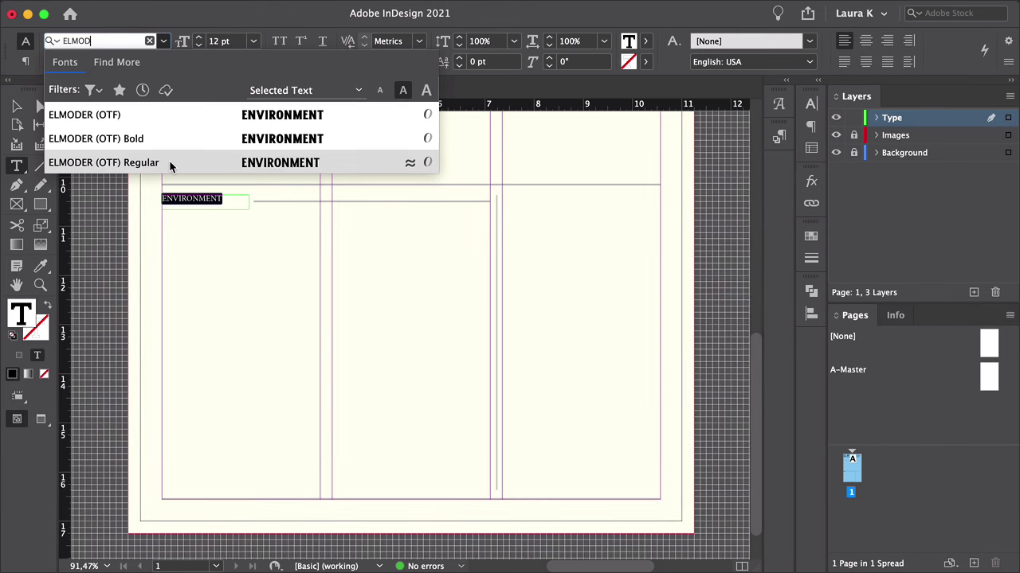
{"action": "left_click", "coordinate": [169, 162]}
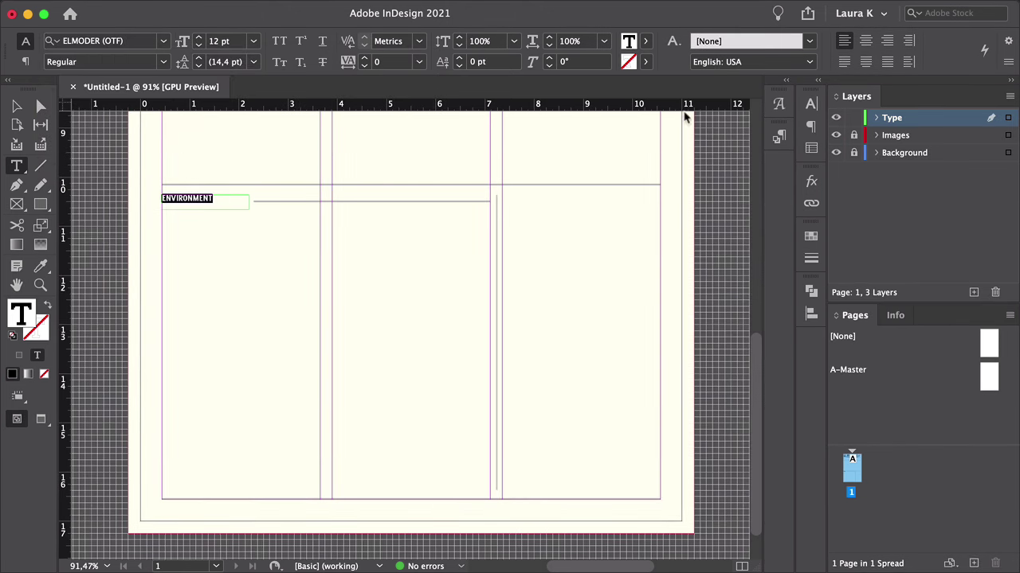
- Colour the ENVIRONMENT label with the near-black swatch and zoom in to check it
{"action": "left_click", "coordinate": [811, 236]}
{"action": "left_click", "coordinate": [731, 407]}
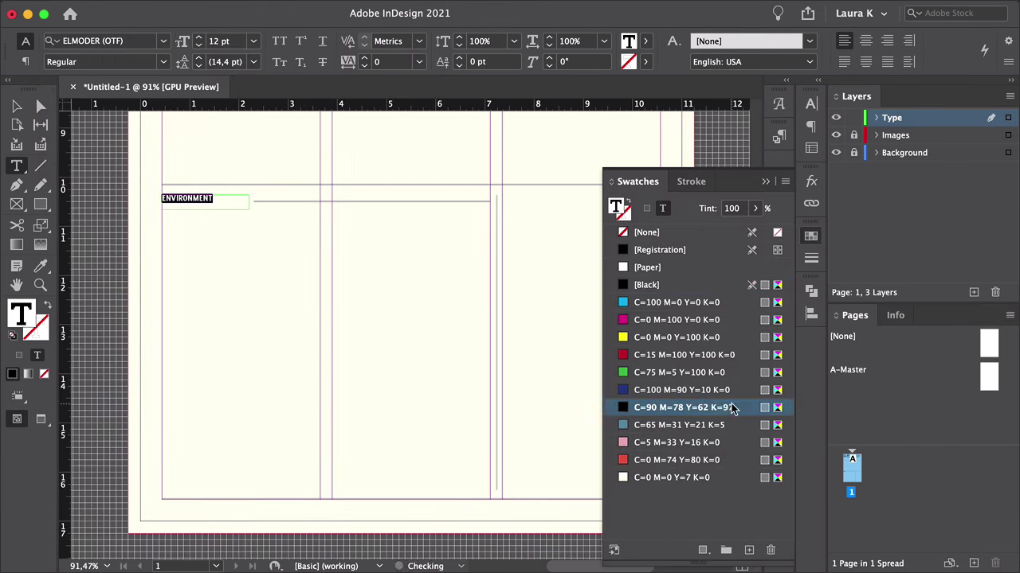
{"action": "left_click", "coordinate": [25, 106]}
{"action": "key", "text": "super+equal"}
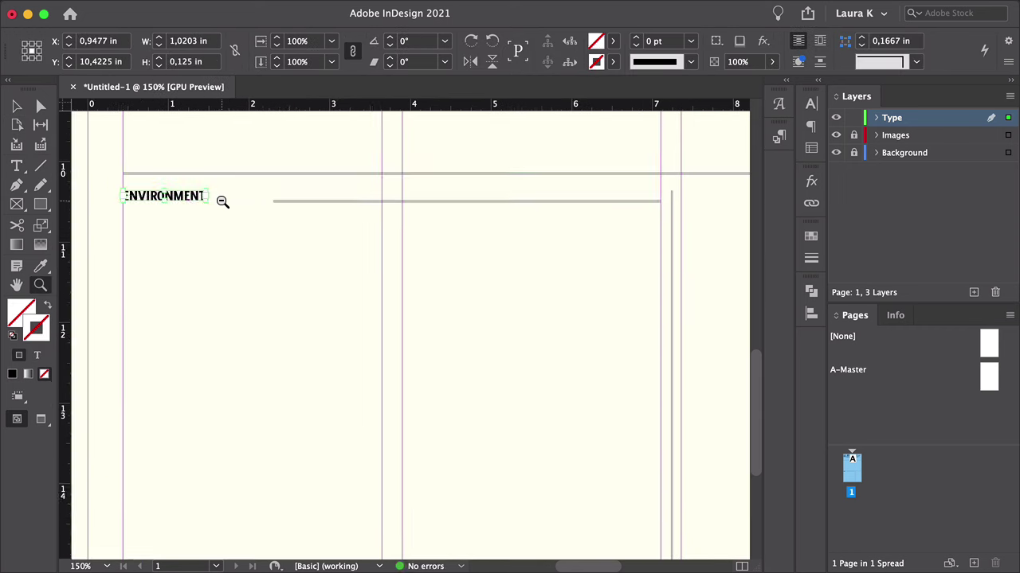
{"action": "left_click", "coordinate": [284, 231]}
{"action": "key", "text": "z"}
{"action": "left_click_drag", "start_coordinate": [312, 218], "coordinate": [233, 213]}
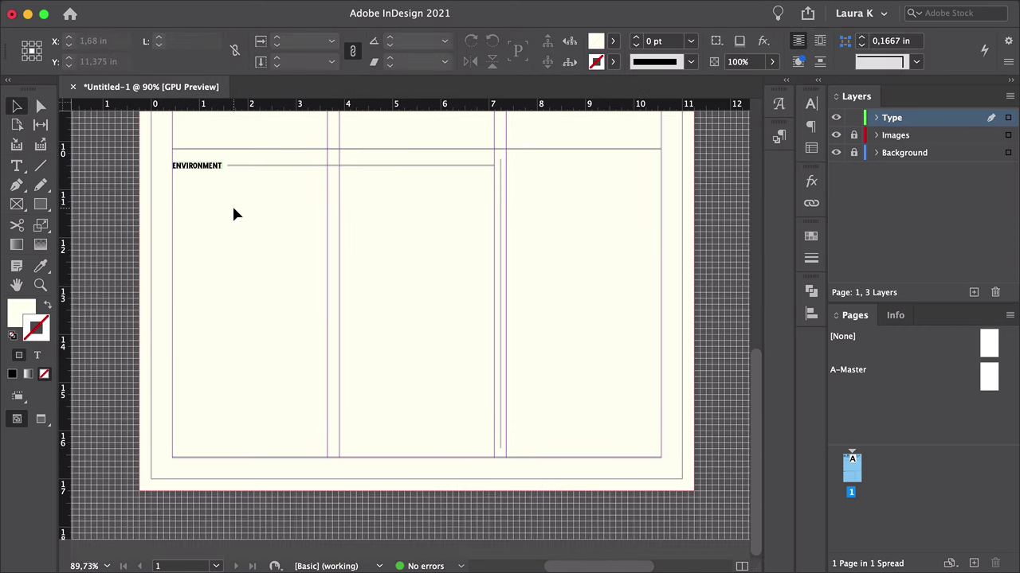
- Duplicate the ENVIRONMENT label and rule at Y 12 in and retype the copy as POLITICS
{"action": "left_click", "coordinate": [250, 165]}
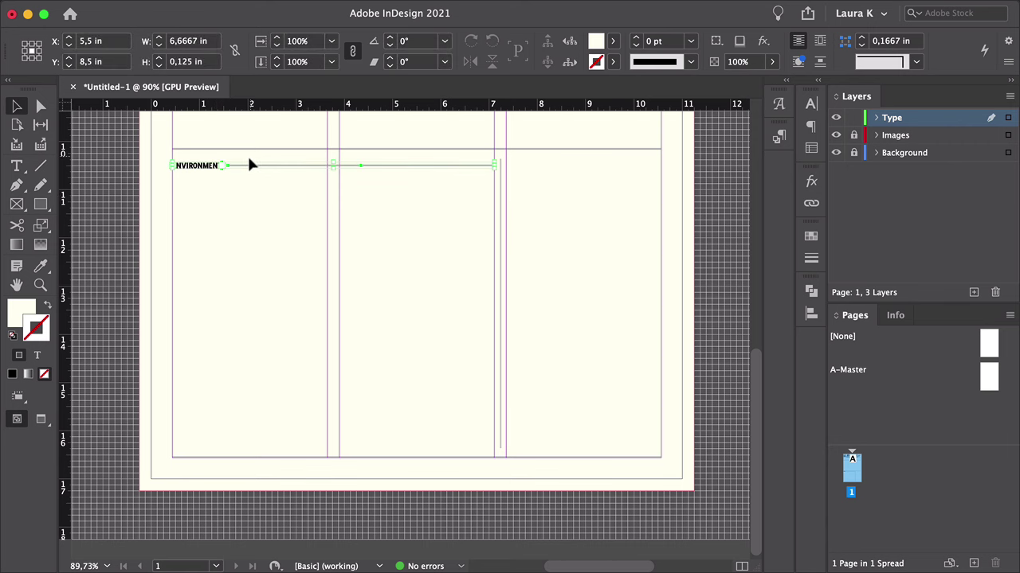
{"action": "key", "text": "super+v"}
{"action": "left_click", "coordinate": [96, 62]}
{"action": "type", "text": "12"}
{"action": "key", "text": "Return"}
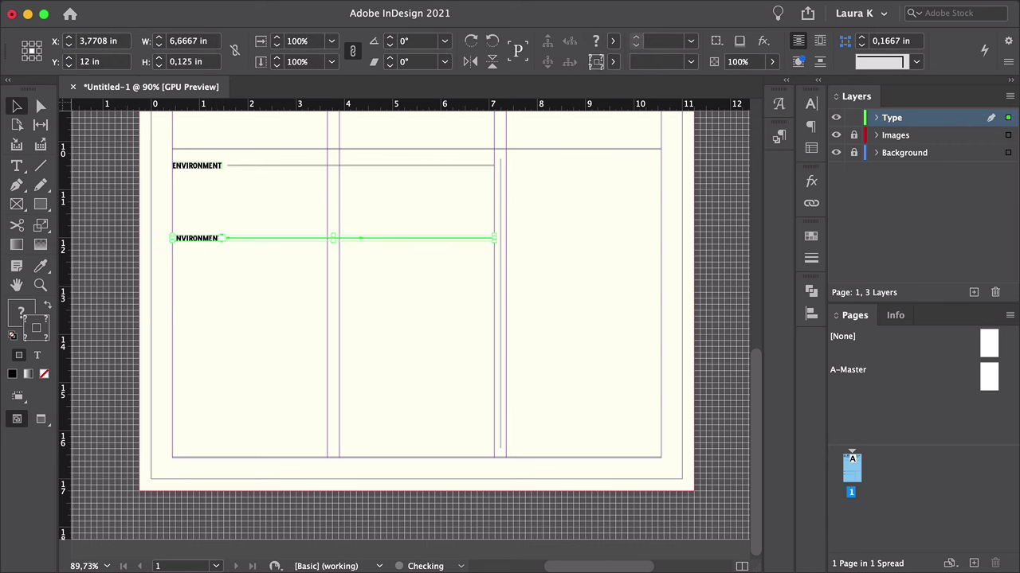
{"action": "double_click", "coordinate": [207, 281]}
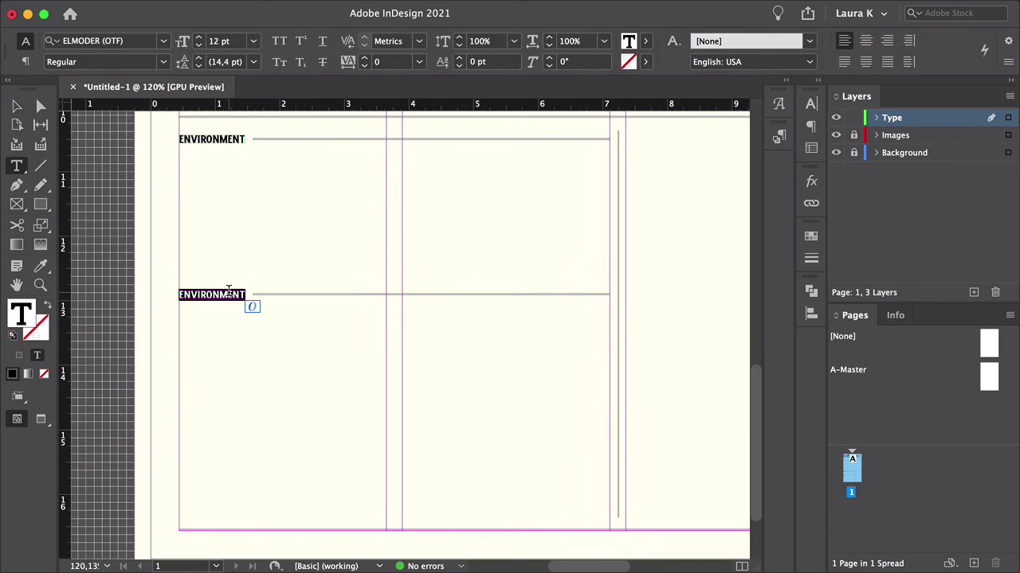
{"action": "type", "text": "POLITICS"}
{"action": "key", "text": "Escape"}
{"action": "left_click", "coordinate": [228, 317]}
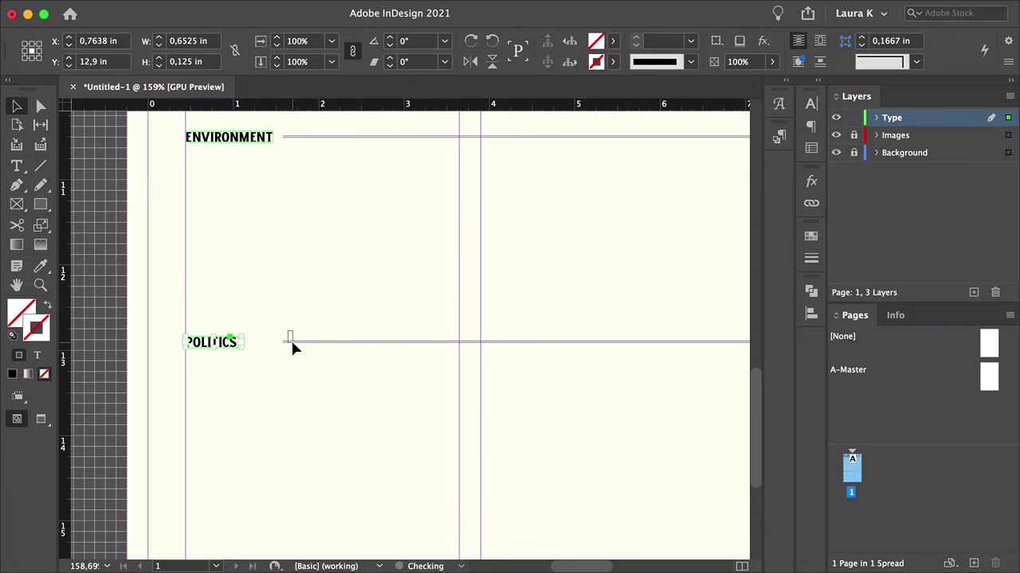
{"action": "left_click", "coordinate": [290, 343]}
- Copy the ENVIRONMENT header into the right column, retype it as CULTURE and adjust its rule
{"action": "key", "text": "super+minus"}
{"action": "key", "text": "super+0"}
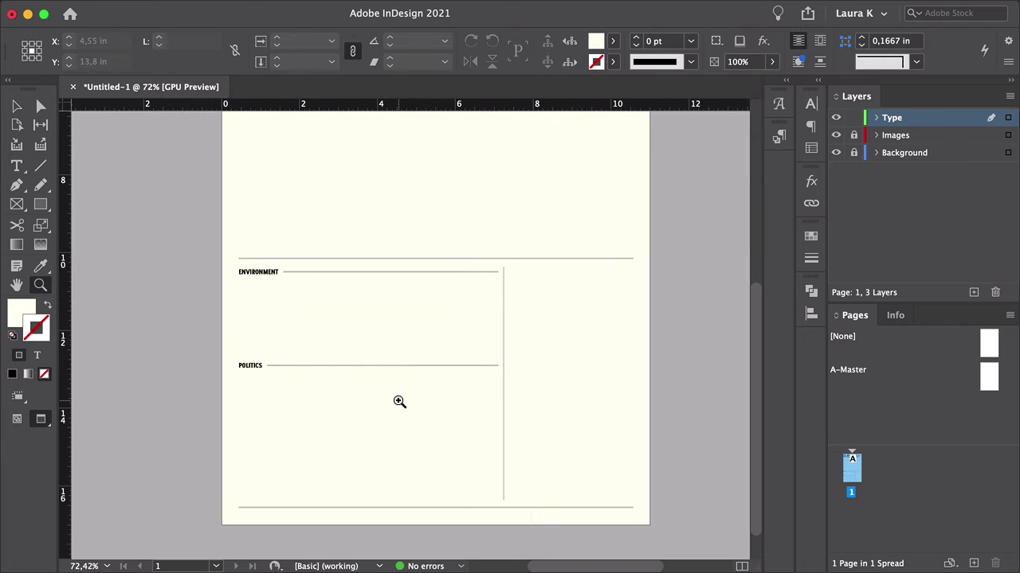
{"action": "key", "text": "v"}
{"action": "left_click_drag", "start_coordinate": [287, 269], "coordinate": [619, 282]}
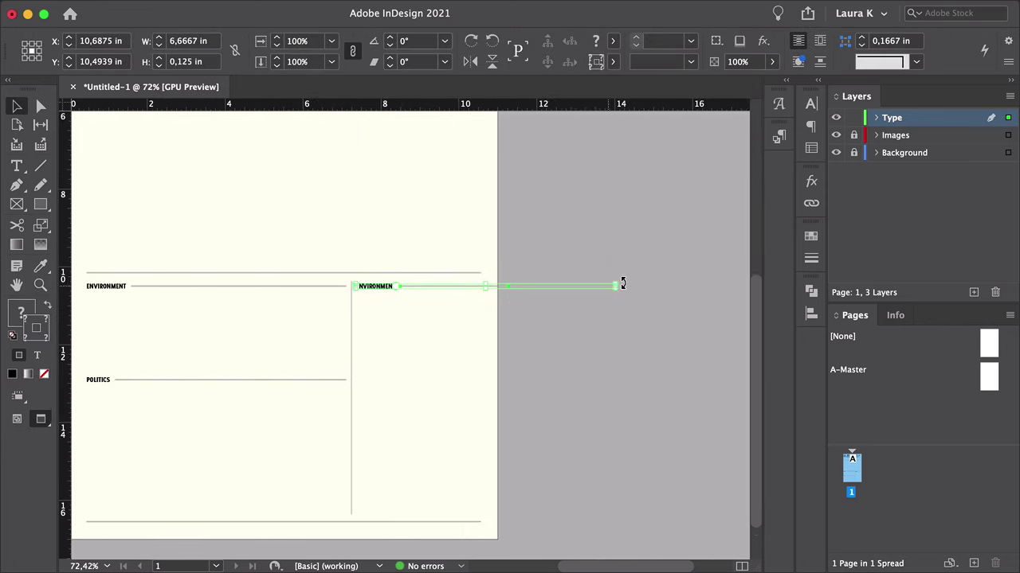
{"action": "key", "text": "super+1"}
{"action": "left_click_drag", "start_coordinate": [561, 306], "coordinate": [428, 300]}
{"action": "left_click_drag", "start_coordinate": [329, 337], "coordinate": [408, 353]}
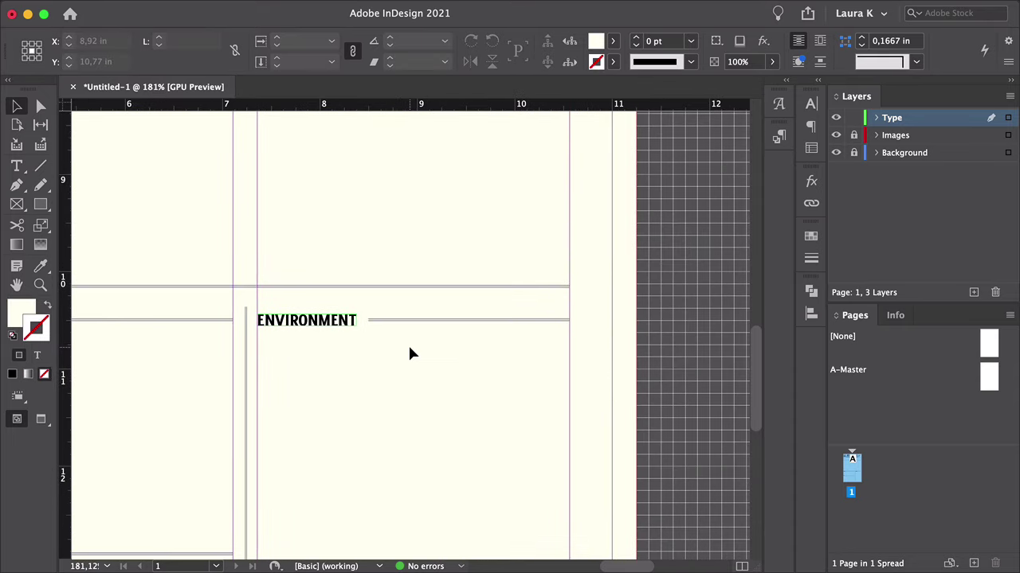
{"action": "double_click", "coordinate": [307, 320]}
{"action": "type", "text": "CULTURE"}
{"action": "key", "text": "Escape"}
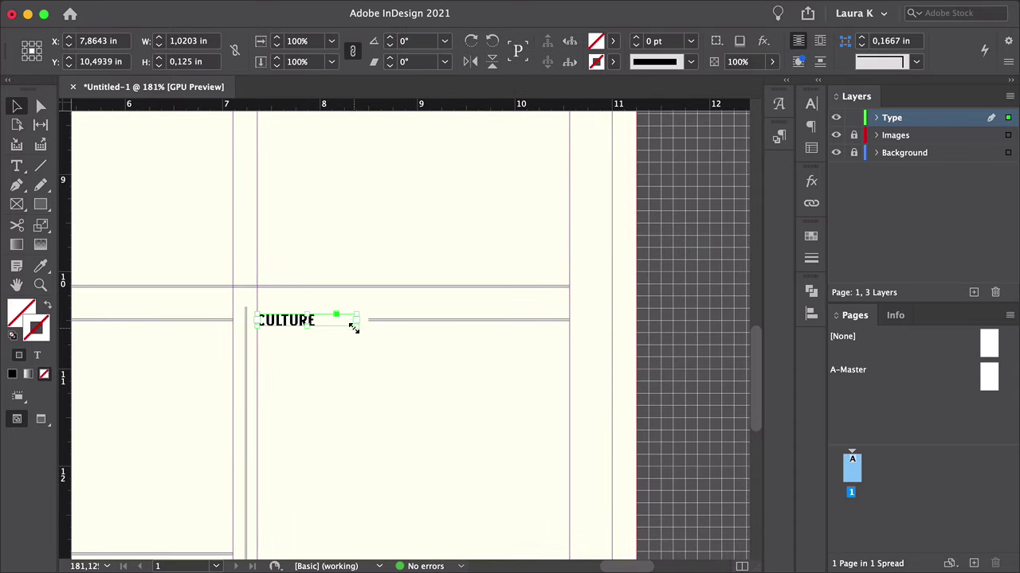
{"action": "left_click_drag", "start_coordinate": [369, 320], "coordinate": [324, 343]}
{"action": "key", "text": "super+1"}
{"action": "scroll", "coordinate": [374, 363], "scroll_direction": "down", "scroll_amount": 3}
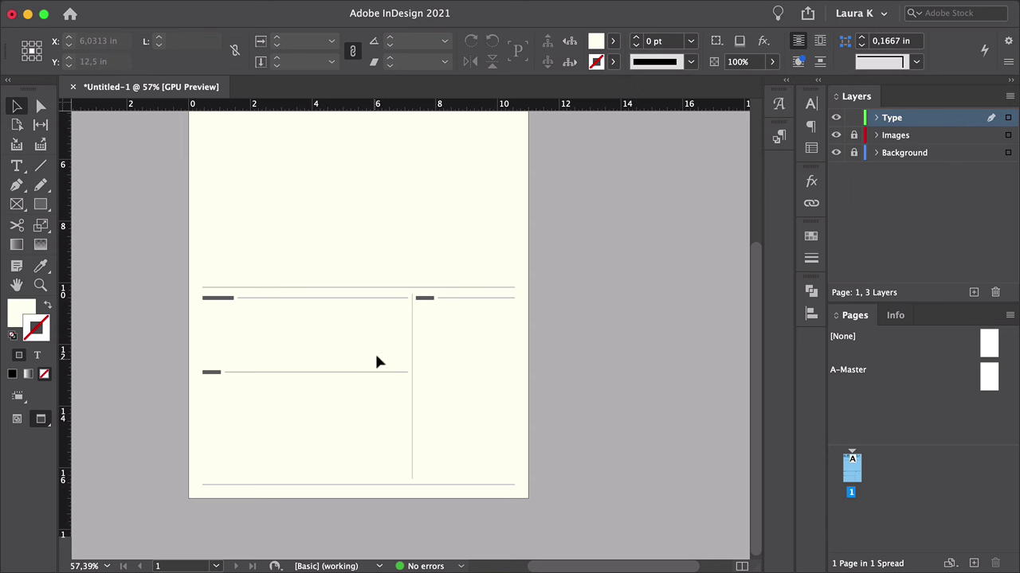
- Lock the Type layer and make Images the active layer
{"action": "left_click", "coordinate": [853, 118]}
{"action": "left_click", "coordinate": [885, 136]}
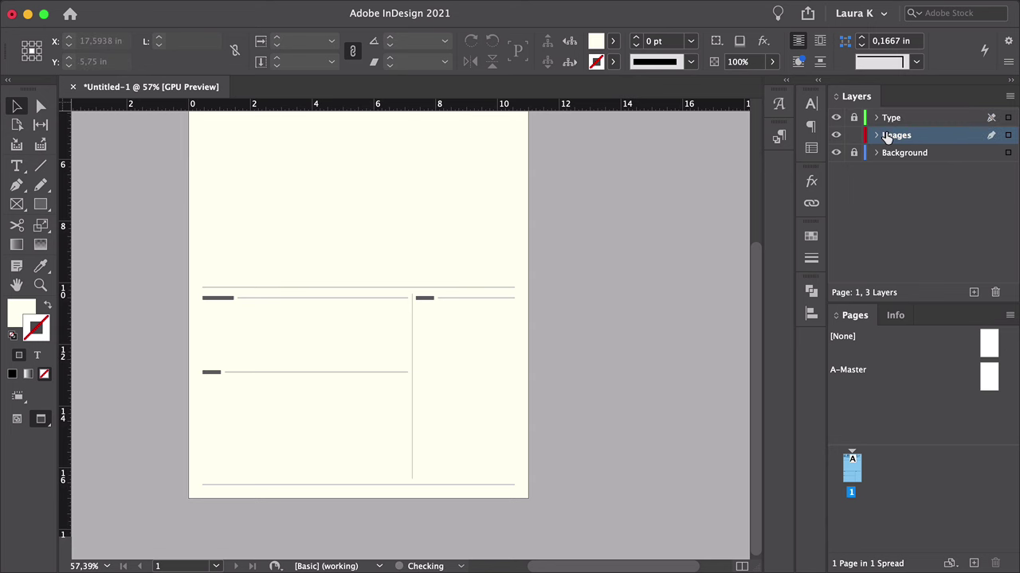
{"action": "key", "text": "z"}
{"action": "left_click", "coordinate": [264, 355]}
{"action": "left_click", "coordinate": [19, 206]}
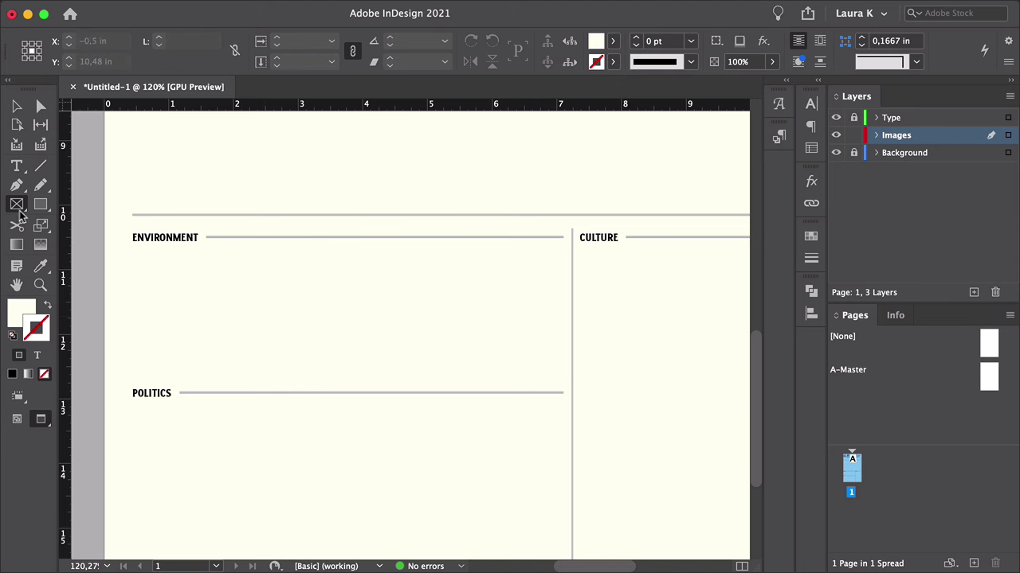
- Draw an image frame under ENVIRONMENT filled Black at 16% tint with no stroke
{"action": "key", "text": "w"}
{"action": "left_click_drag", "start_coordinate": [133, 248], "coordinate": [339, 378]}
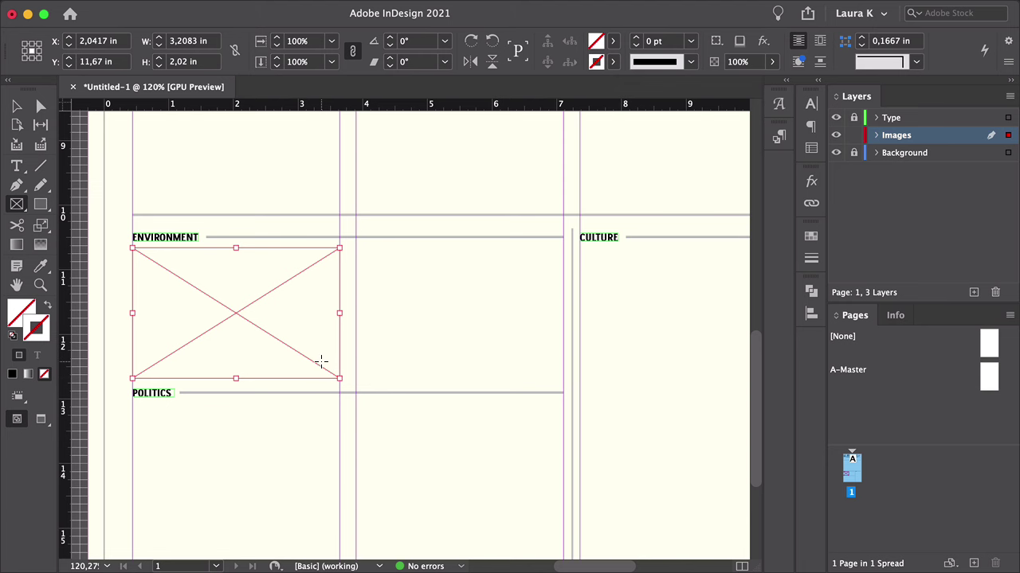
{"action": "left_click", "coordinate": [811, 236]}
{"action": "left_click", "coordinate": [646, 284]}
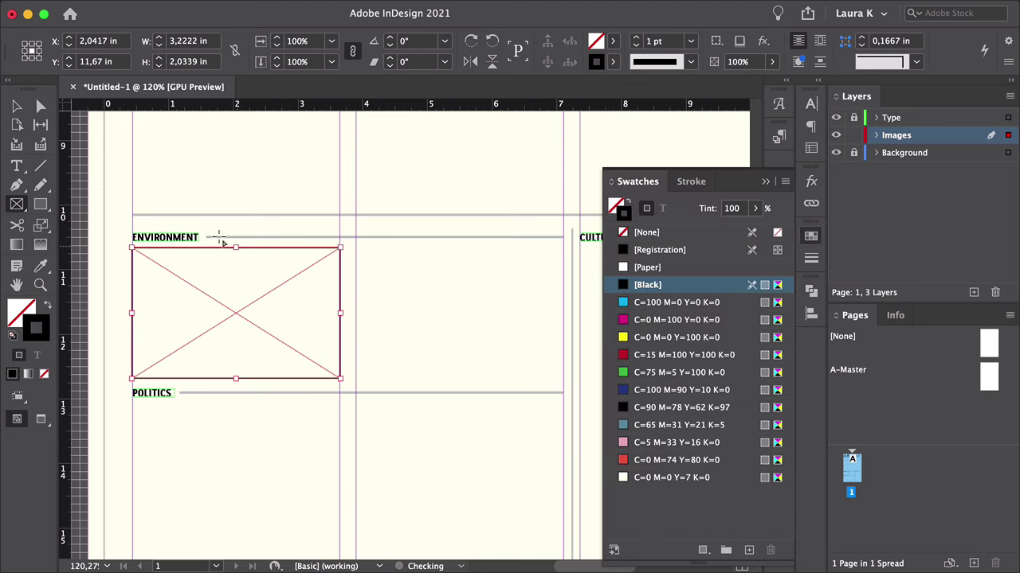
{"action": "left_click", "coordinate": [624, 211]}
{"action": "left_click", "coordinate": [618, 206]}
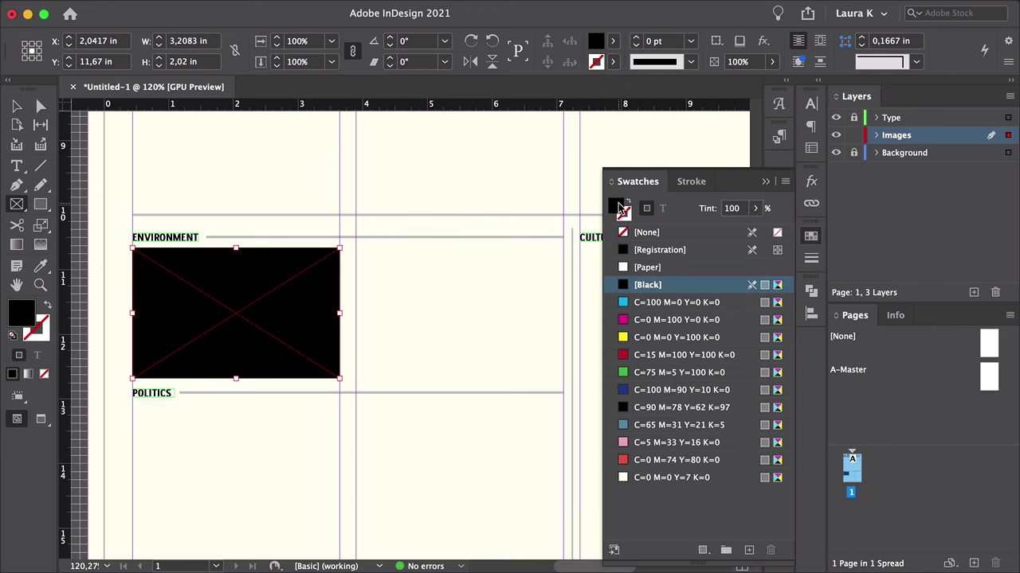
{"action": "left_click", "coordinate": [755, 208]}
{"action": "left_click_drag", "start_coordinate": [758, 229], "coordinate": [685, 229]}
{"action": "left_click", "coordinate": [766, 182]}
- Duplicate the grey frame into the CULTURE column and beneath the POLITICS label
{"action": "key", "text": "v"}
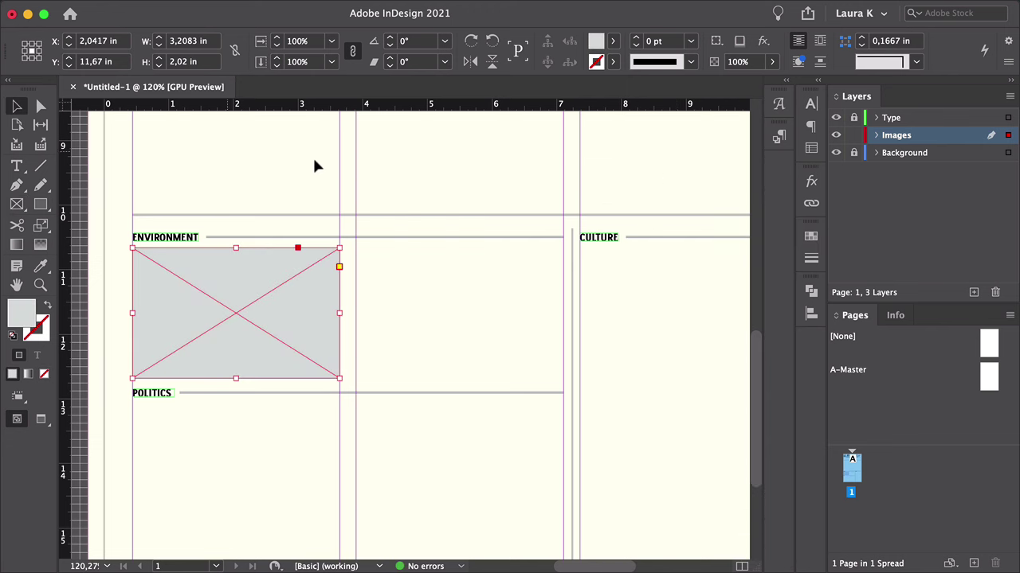
{"action": "key", "text": "ctrl+minus"}
{"action": "key", "text": "ctrl+minus"}
{"action": "left_click_drag", "start_coordinate": [409, 342], "coordinate": [351, 301]}
{"action": "left_click_drag", "start_coordinate": [259, 297], "coordinate": [538, 296]}
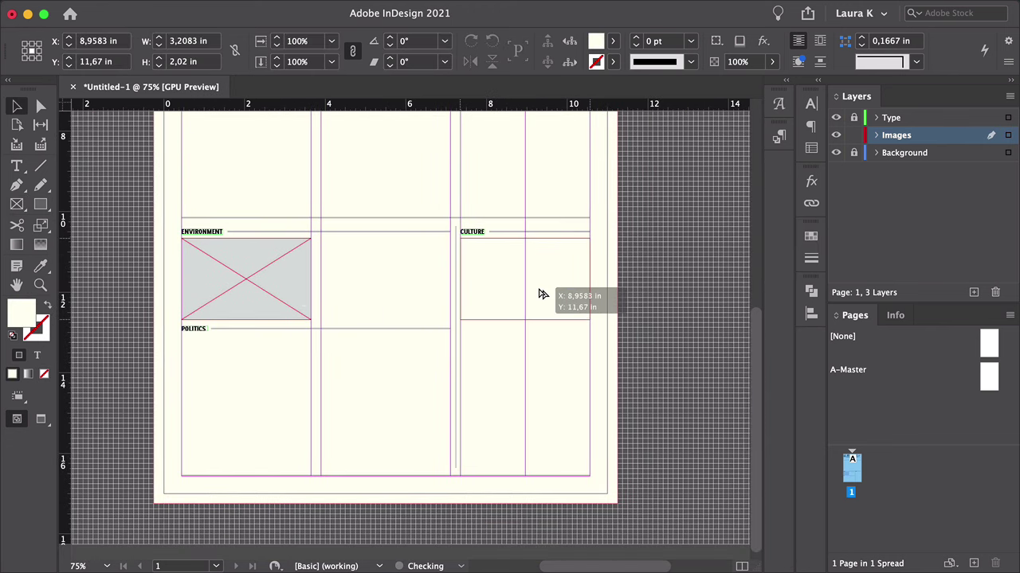
{"action": "mouse_move", "coordinate": [265, 272]}
{"action": "left_mouse_down"}
{"action": "mouse_move", "coordinate": [266, 385]}
{"action": "mouse_move", "coordinate": [288, 414]}
{"action": "left_mouse_up"}
- Copy a grey placeholder up into the lead-image area below the JOURNAL masthead
{"action": "scroll", "coordinate": [364, 376], "scroll_direction": "down", "scroll_amount": 3}
{"action": "key", "text": "w"}
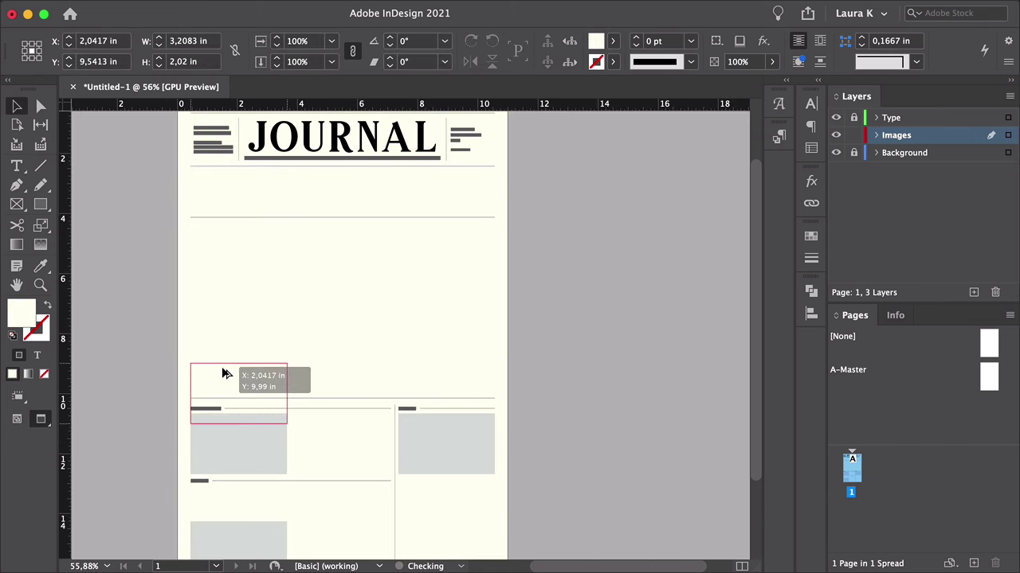
{"action": "mouse_move", "coordinate": [266, 449]}
{"action": "left_mouse_down"}
{"action": "mouse_move", "coordinate": [266, 261]}
{"action": "mouse_move", "coordinate": [494, 390]}
{"action": "left_mouse_up"}
{"action": "left_click", "coordinate": [563, 395]}
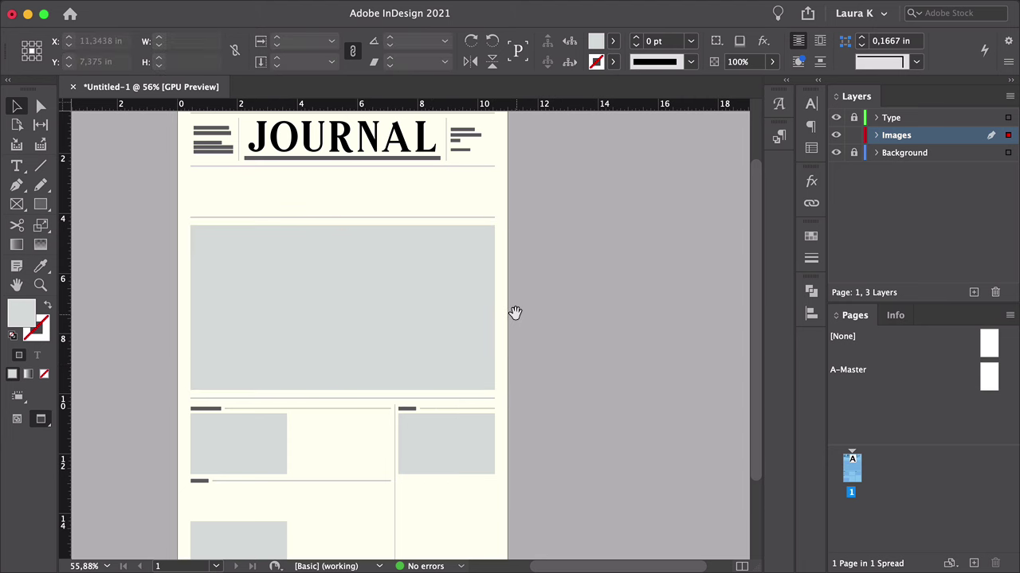
{"action": "scroll", "coordinate": [477, 307], "scroll_direction": "up", "scroll_amount": 4}
{"action": "key", "text": "w"}
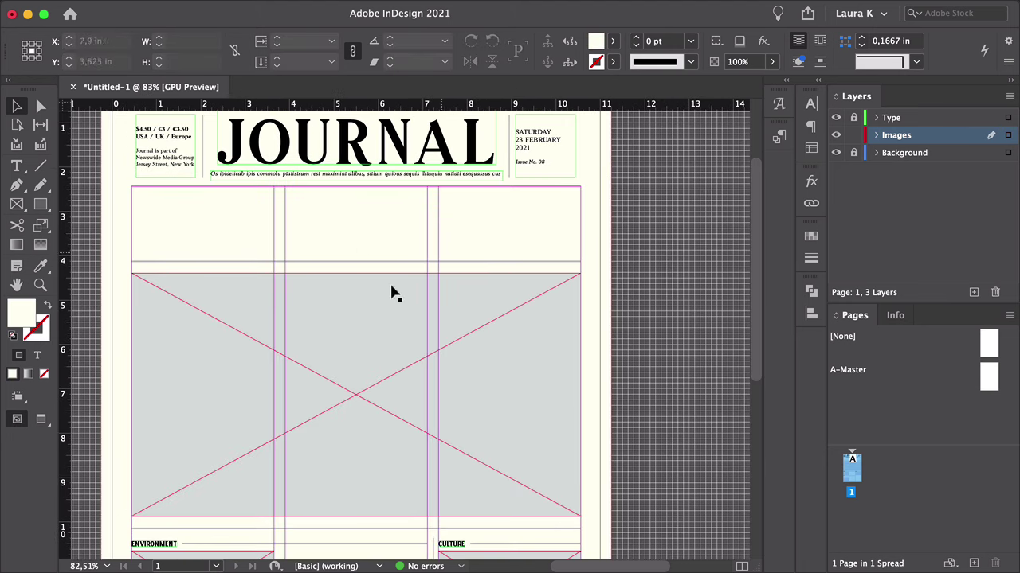
- Copy the lead frame into the top row and divide it into three equal frames
{"action": "left_click_drag", "start_coordinate": [311, 357], "coordinate": [319, 277]}
{"action": "left_click_drag", "start_coordinate": [355, 438], "coordinate": [377, 252]}
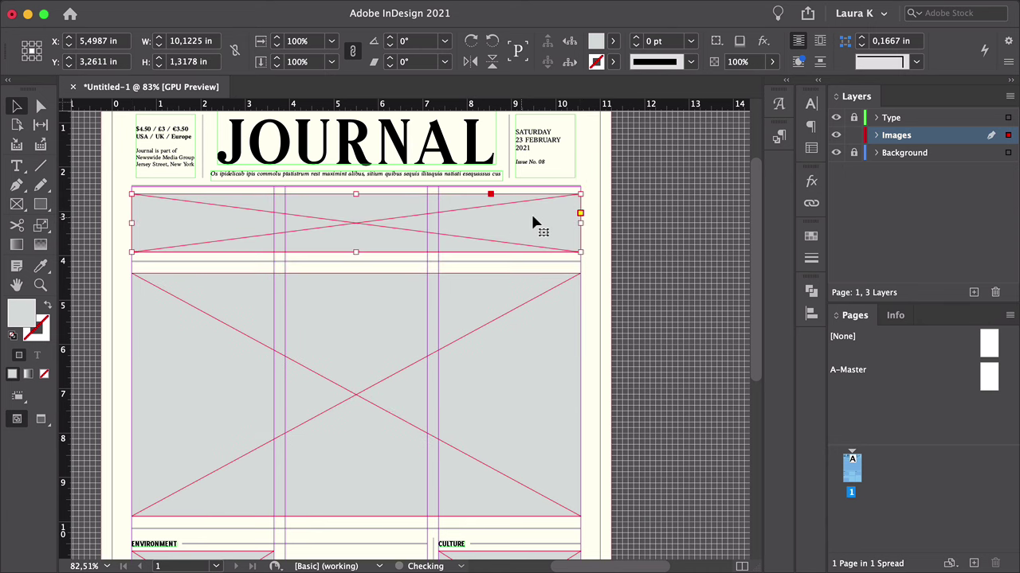
{"action": "left_click_drag", "start_coordinate": [533, 223], "coordinate": [606, 221]}
{"action": "key", "text": "Right"}
{"action": "key", "text": "Right"}
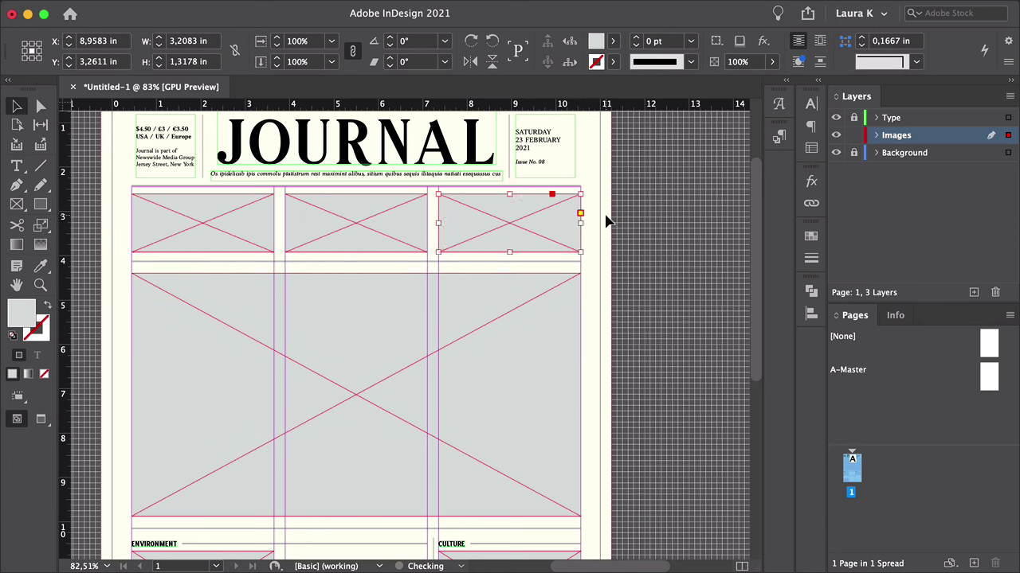
- Fill the three teaser frames pink, red and blue-grey, each at full-strength tint
{"action": "left_click", "coordinate": [810, 235]}
{"action": "left_click", "coordinate": [677, 442]}
{"action": "left_click", "coordinate": [756, 208]}
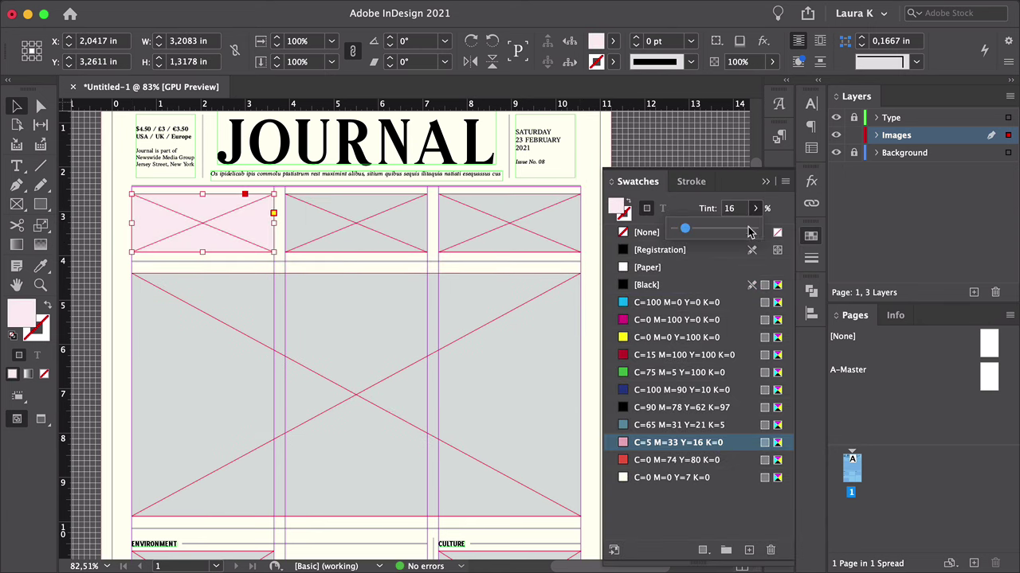
{"action": "left_click_drag", "start_coordinate": [685, 231], "coordinate": [757, 231]}
{"action": "left_click", "coordinate": [335, 220]}
{"action": "left_click", "coordinate": [677, 460]}
{"action": "left_click", "coordinate": [756, 207]}
{"action": "left_click_drag", "start_coordinate": [685, 231], "coordinate": [757, 231]}
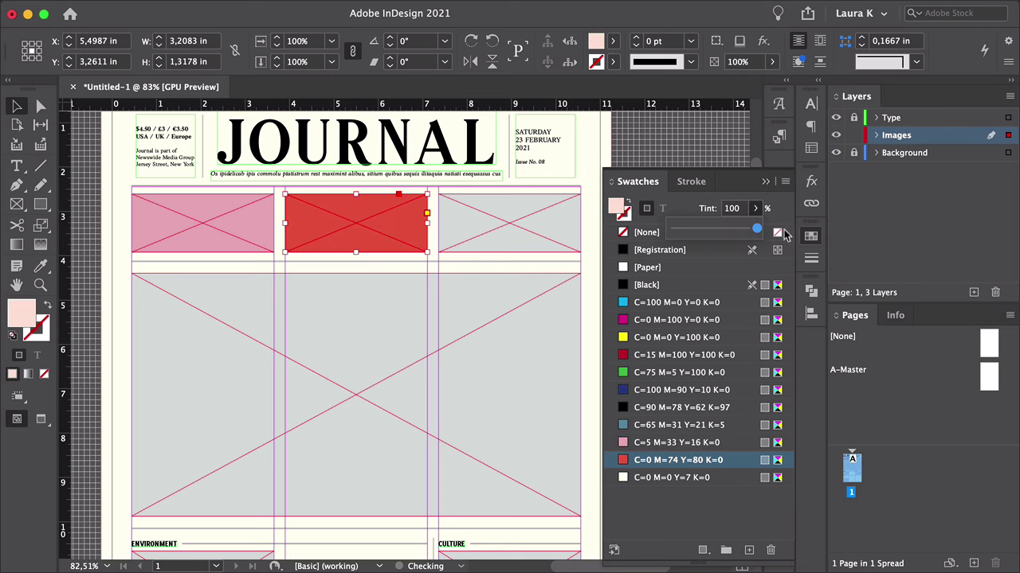
{"action": "left_click", "coordinate": [478, 227]}
{"action": "left_click", "coordinate": [677, 425]}
{"action": "left_click", "coordinate": [755, 208]}
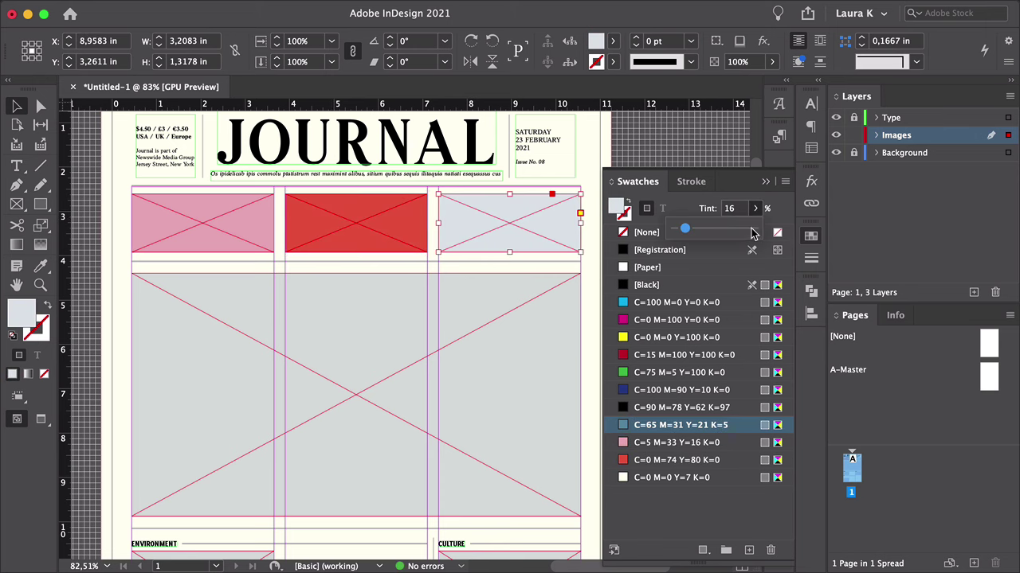
{"action": "left_click_drag", "start_coordinate": [685, 231], "coordinate": [787, 230]}
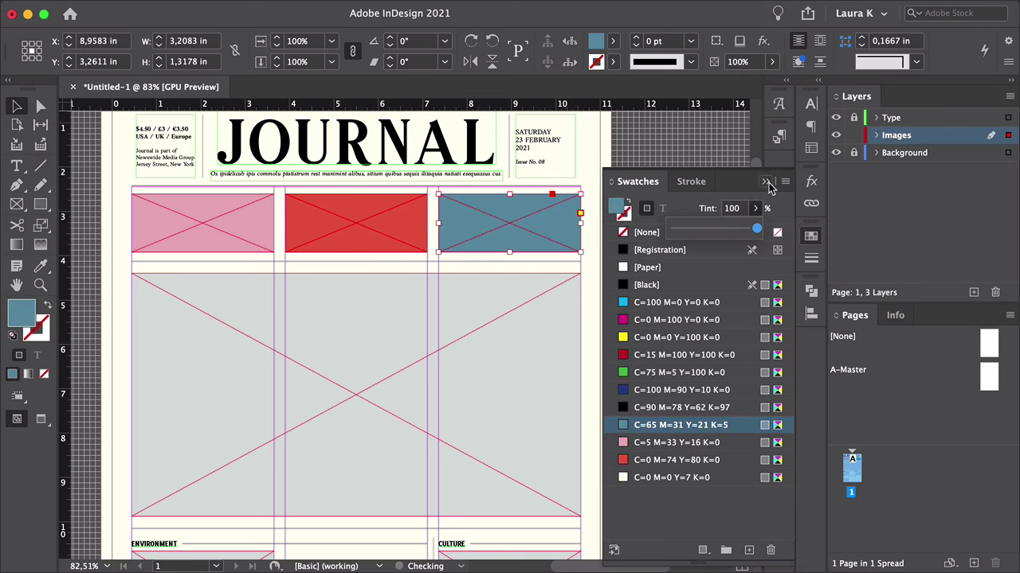
{"action": "left_click", "coordinate": [811, 236]}
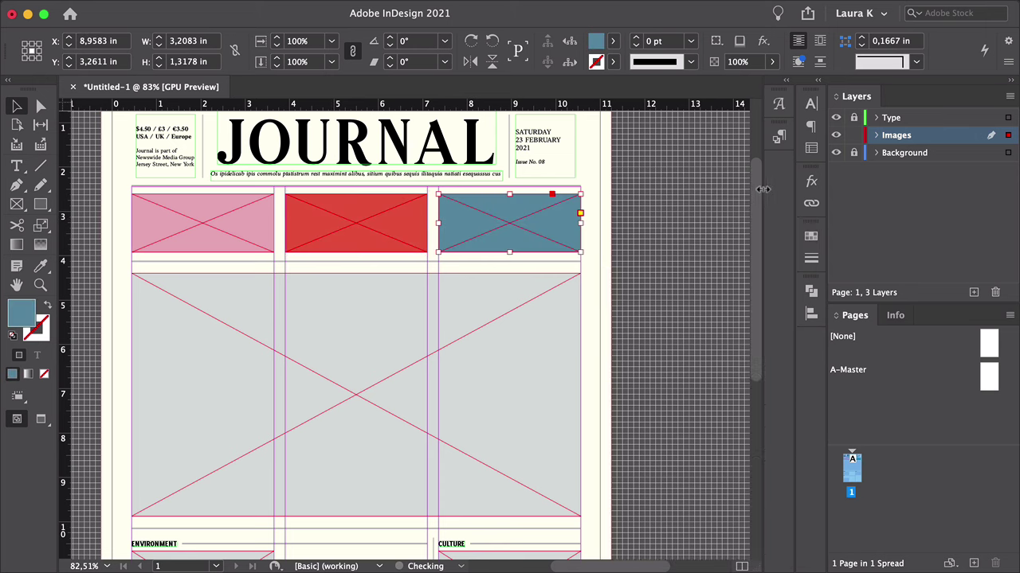
- Bring up the Images folder in a Finder window beside the layout
{"action": "left_click", "coordinate": [703, 230]}
{"action": "scroll", "coordinate": [557, 391], "scroll_direction": "down", "scroll_amount": 8}
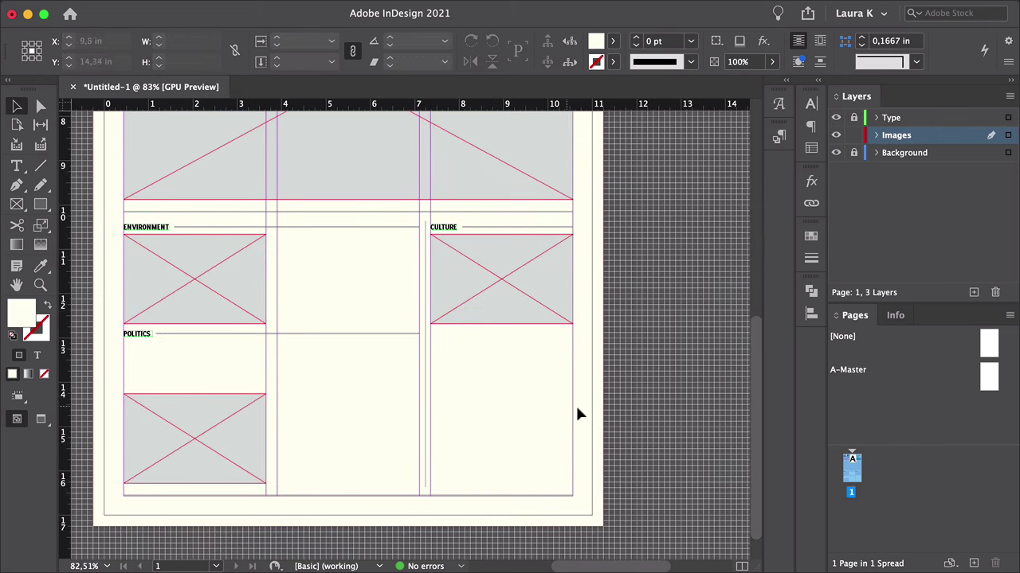
{"action": "left_click", "coordinate": [333, 549]}
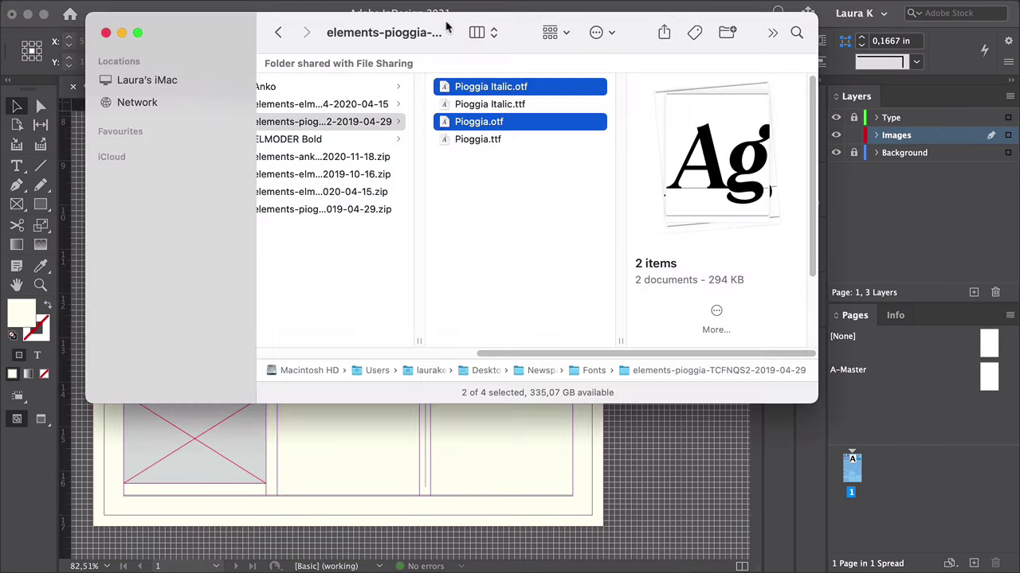
{"action": "left_click_drag", "start_coordinate": [446, 27], "coordinate": [576, 40]}
{"action": "scroll", "coordinate": [557, 157], "scroll_direction": "left", "scroll_amount": 5}
{"action": "left_click", "coordinate": [542, 112]}
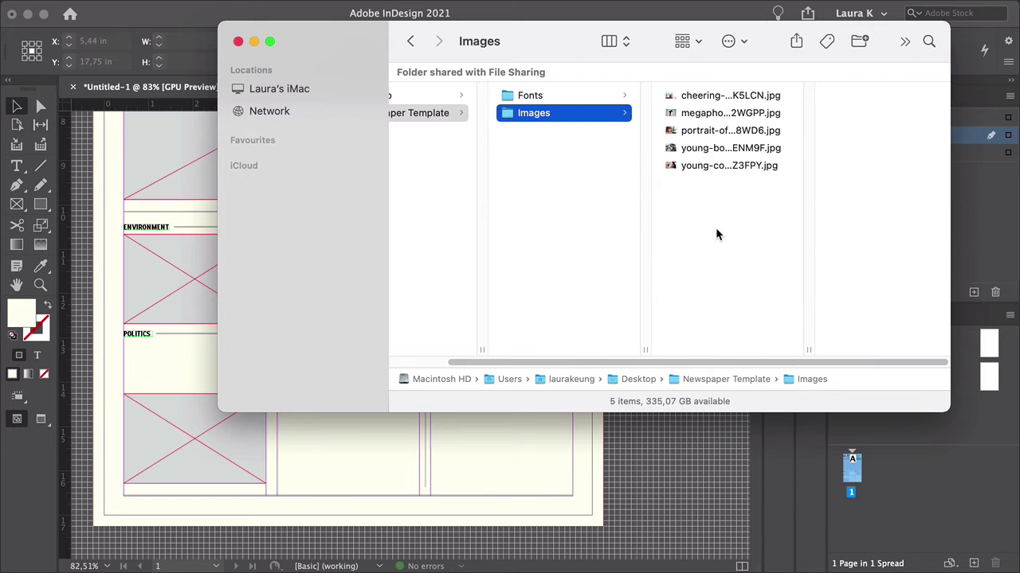
- Drag the boy, speaker and crowd photos into the ENVIRONMENT, POLITICS and CULTURE frames
{"action": "left_click", "coordinate": [701, 148]}
{"action": "left_click_drag", "start_coordinate": [670, 148], "coordinate": [185, 270]}
{"action": "left_click", "coordinate": [654, 165]}
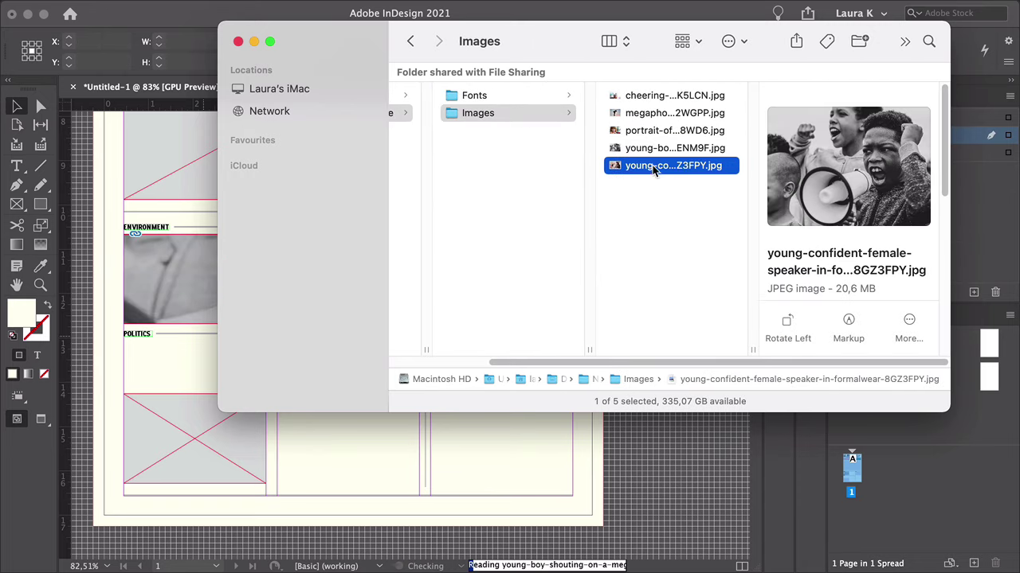
{"action": "left_click_drag", "start_coordinate": [653, 166], "coordinate": [186, 446]}
{"action": "left_click_drag", "start_coordinate": [446, 41], "coordinate": [272, 321]}
{"action": "left_click_drag", "start_coordinate": [493, 374], "coordinate": [509, 275]}
{"action": "left_click", "coordinate": [698, 288]}
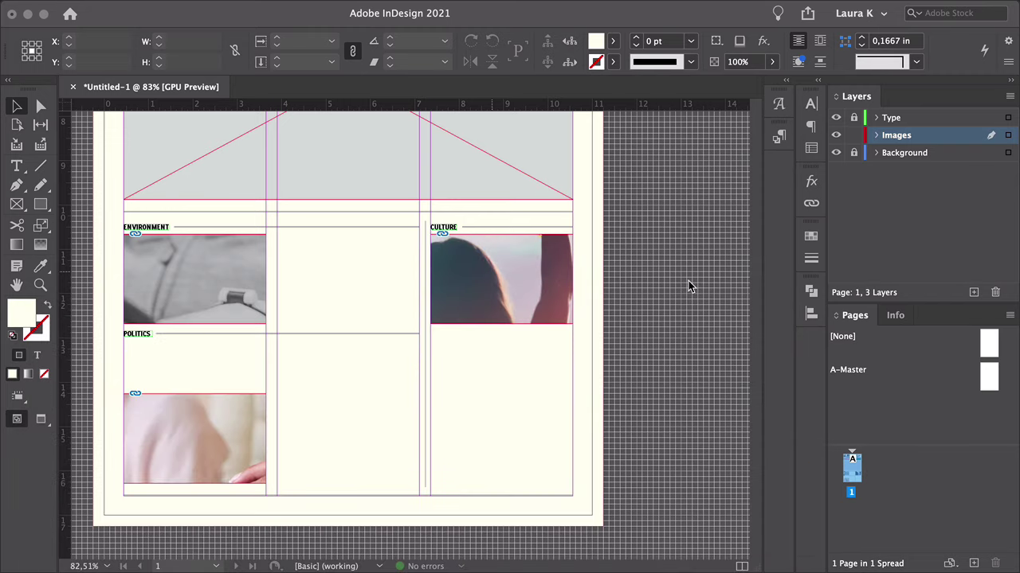
- Select the ENVIRONMENT, CULTURE and POLITICS photo frames together and bring up their context menu
{"action": "left_click", "coordinate": [199, 278]}
{"action": "key", "text": "super+minus"}
{"action": "key", "text": "super+minus"}
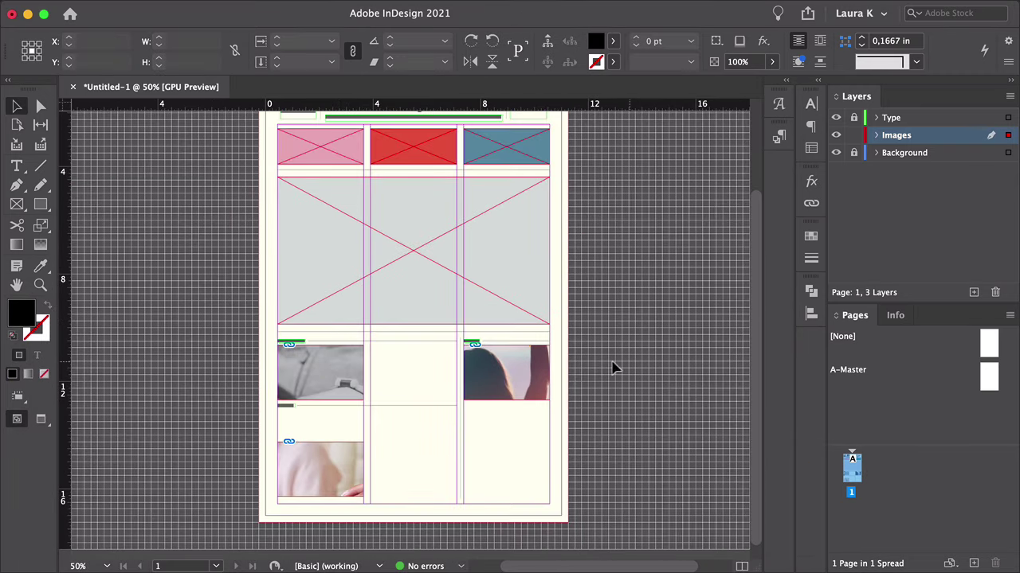
{"action": "left_click", "coordinate": [493, 356], "text": "shift"}
{"action": "left_click", "coordinate": [335, 470], "text": "shift"}
{"action": "right_click", "coordinate": [346, 474]}
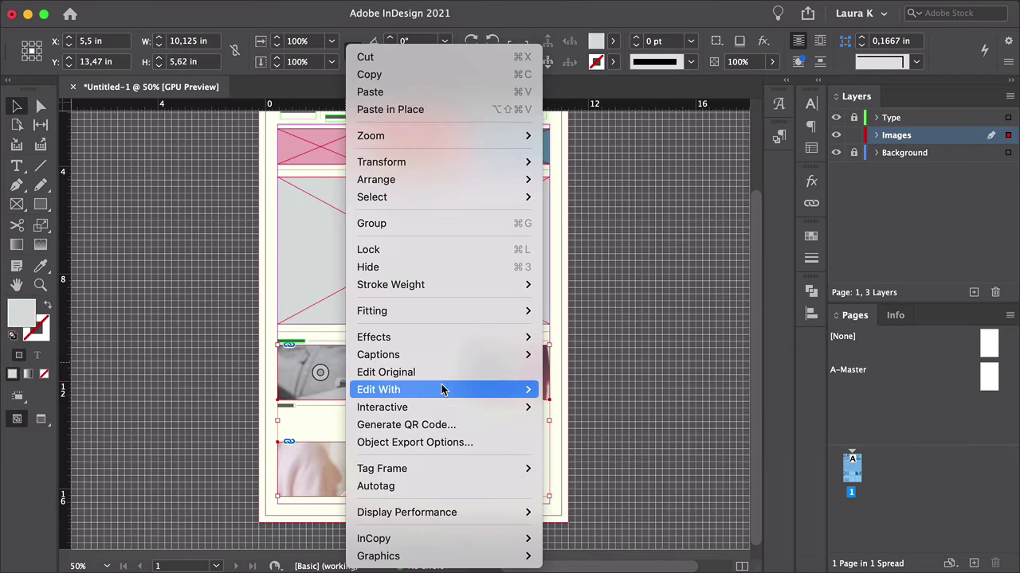
{"action": "mouse_move", "coordinate": [439, 311]}
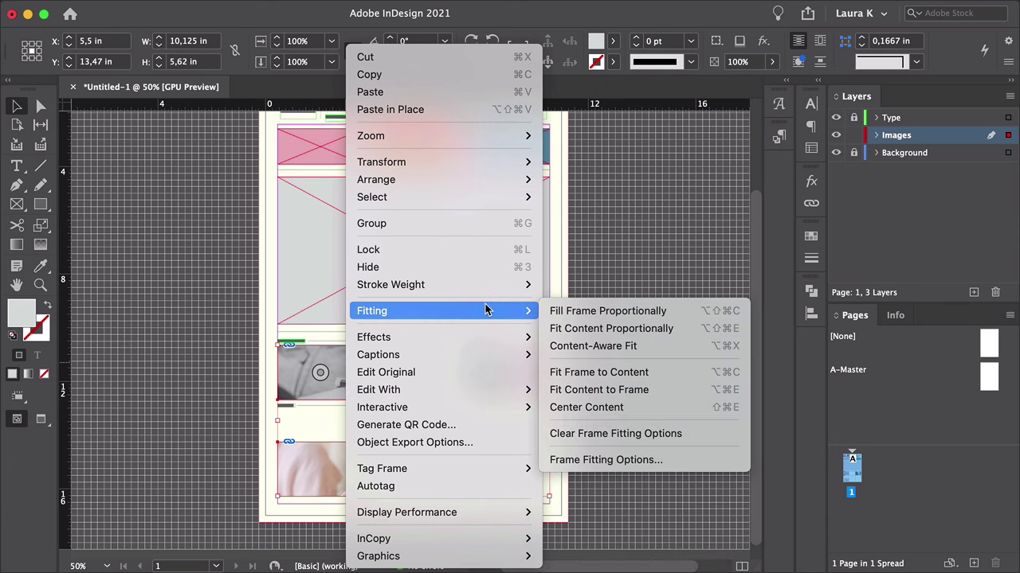
- Fit the section photos proportionally and flip the POLITICS photo horizontally
{"action": "left_click", "coordinate": [612, 329]}
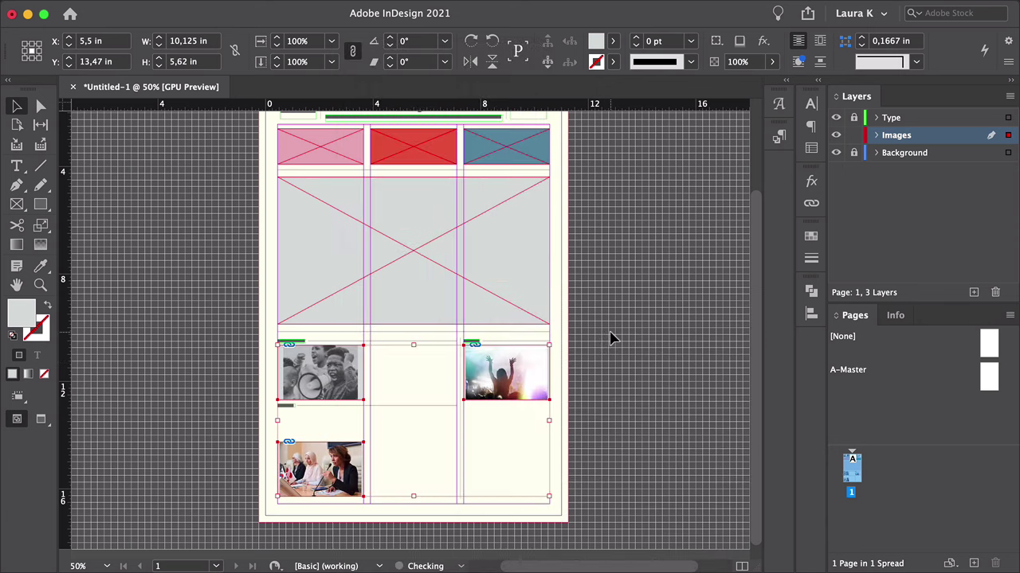
{"action": "left_click", "coordinate": [318, 371]}
{"action": "key", "text": "super+equal"}
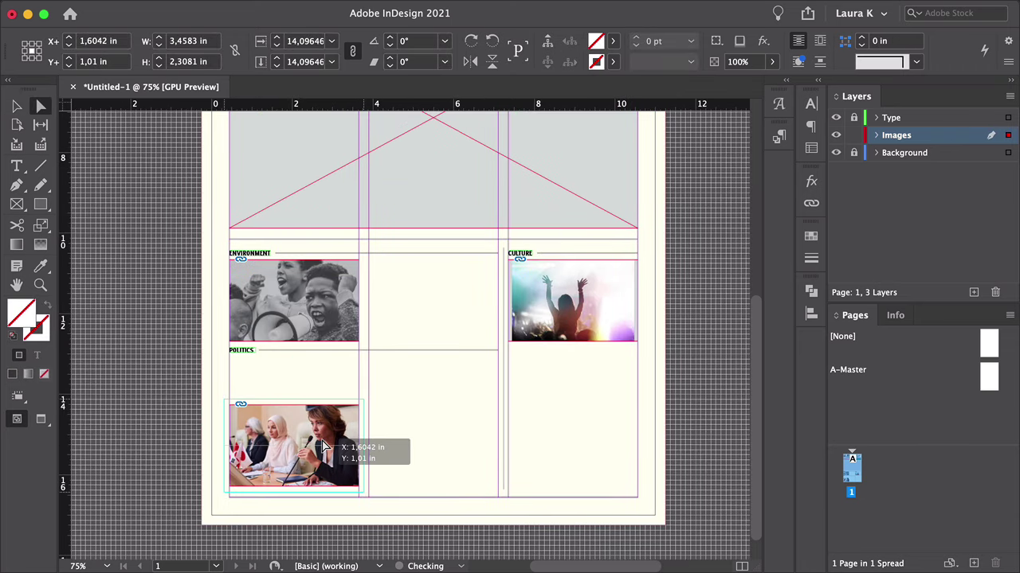
{"action": "left_click", "coordinate": [585, 304]}
{"action": "key", "text": "super+1"}
{"action": "key", "text": "super+0"}
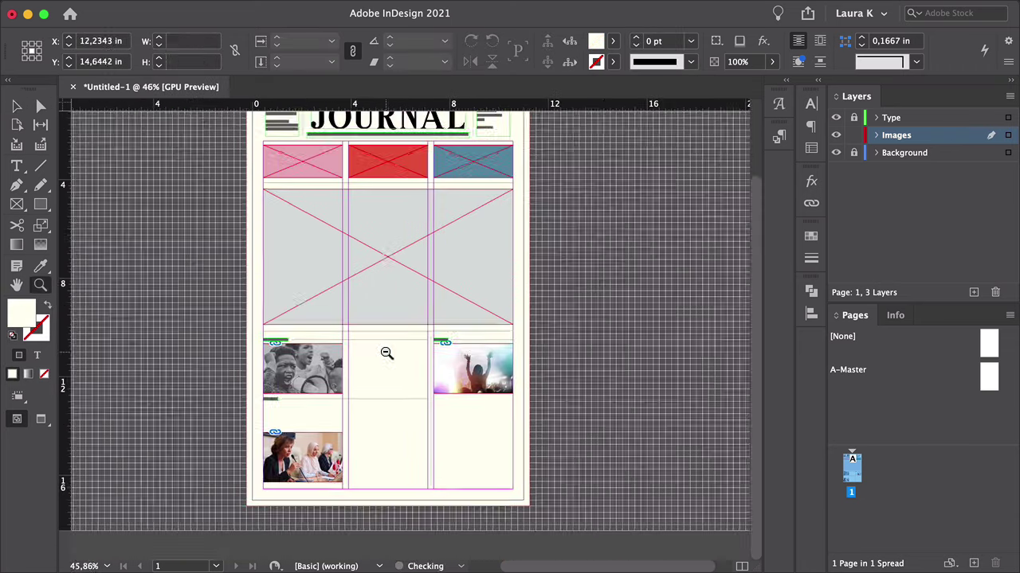
{"action": "key", "text": "w"}
- Place the megaphone photo in the lead frame, flip it horizontally and scale it to fit
{"action": "left_click", "coordinate": [432, 254]}
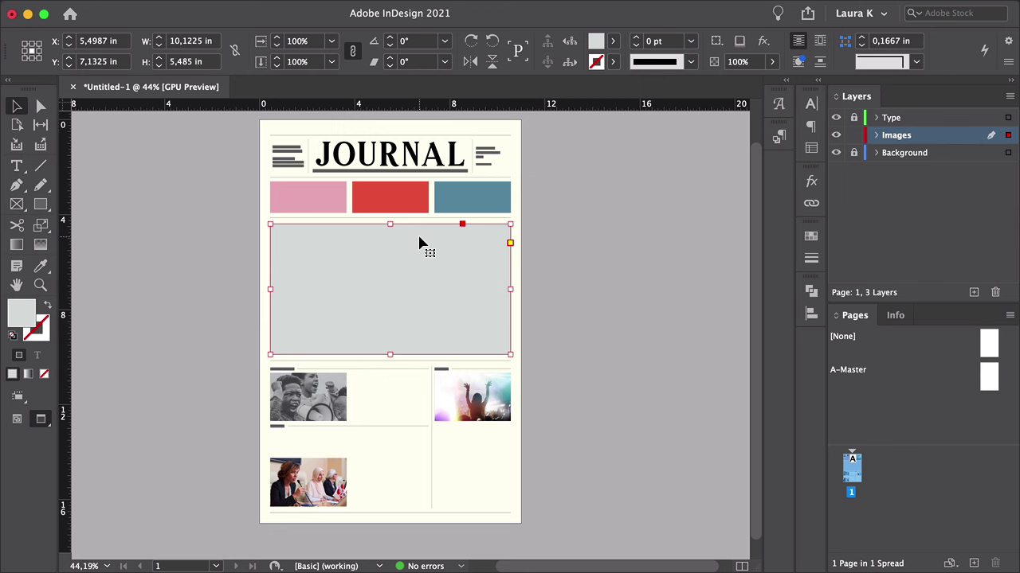
{"action": "left_click", "coordinate": [319, 551]}
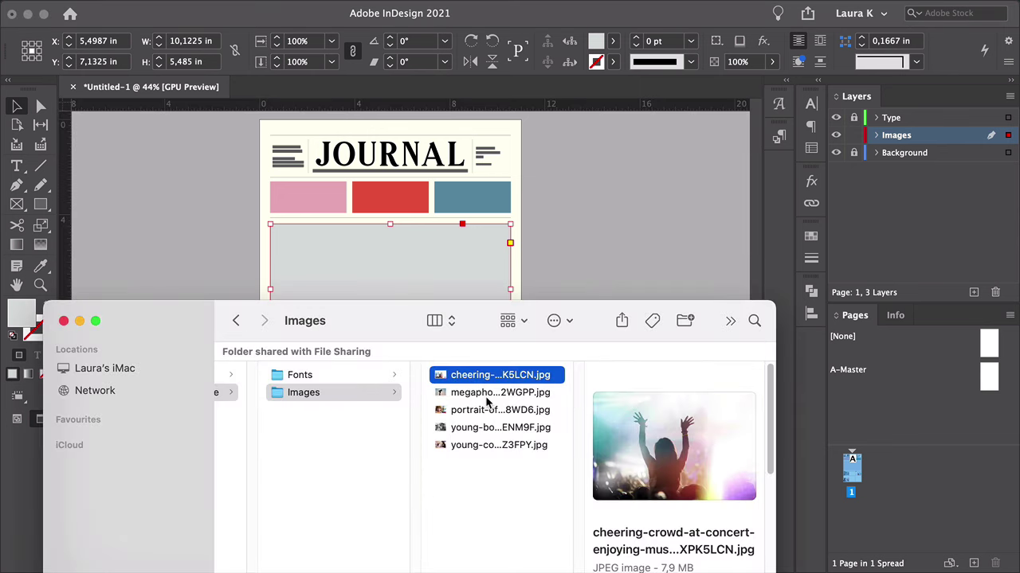
{"action": "left_click_drag", "start_coordinate": [488, 391], "coordinate": [410, 267]}
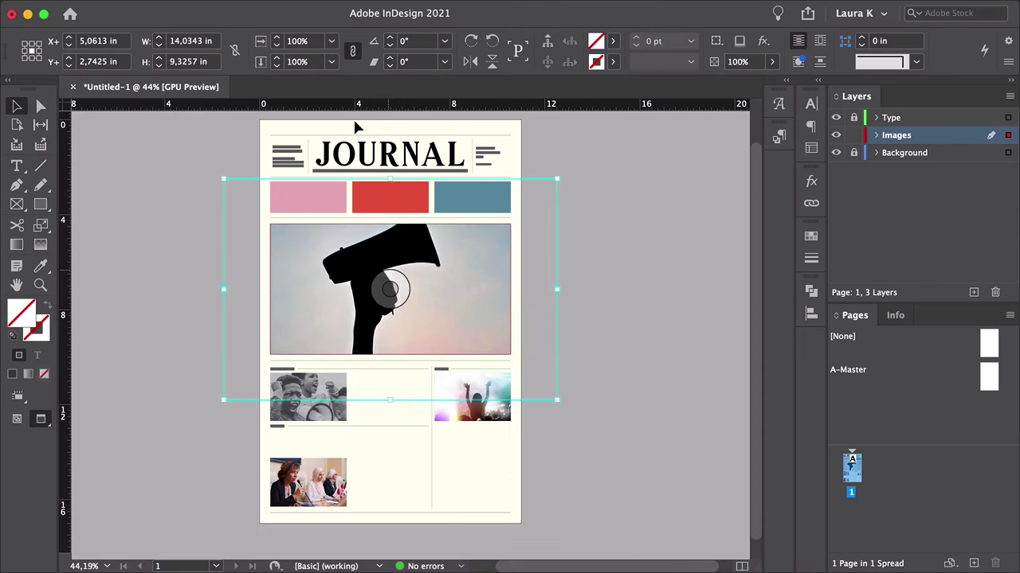
{"action": "left_click", "coordinate": [474, 62]}
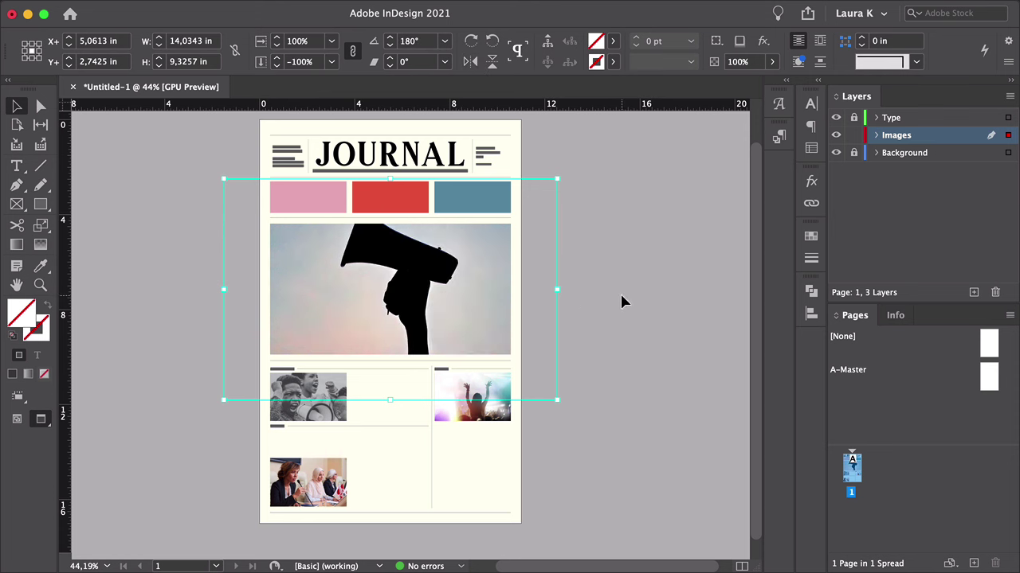
{"action": "left_click_drag", "start_coordinate": [390, 418], "coordinate": [383, 406]}
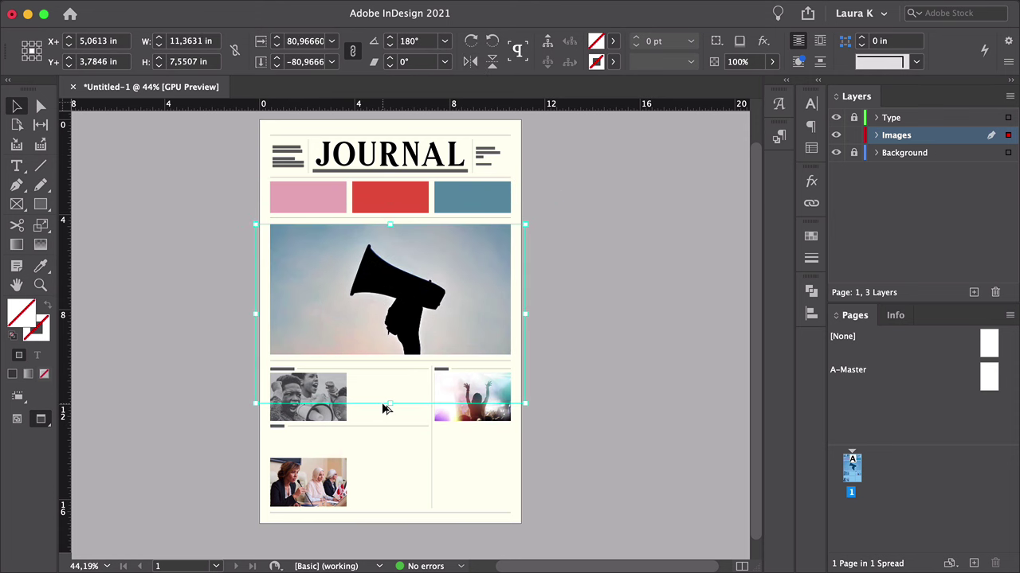
{"action": "left_click", "coordinate": [470, 284]}
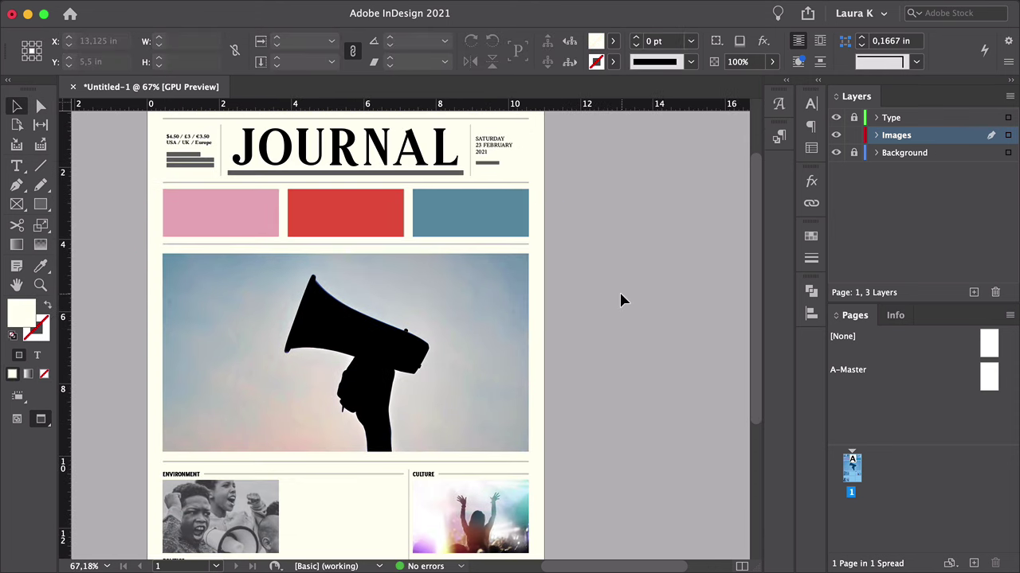
- Place the woman's portrait photo into the blue teaser box, scaled to fill the frame
{"action": "key", "text": "v"}
{"action": "left_click", "coordinate": [505, 208]}
{"action": "key", "text": "super+d"}
{"action": "left_click", "coordinate": [510, 410]}
{"action": "double_click", "coordinate": [517, 409]}
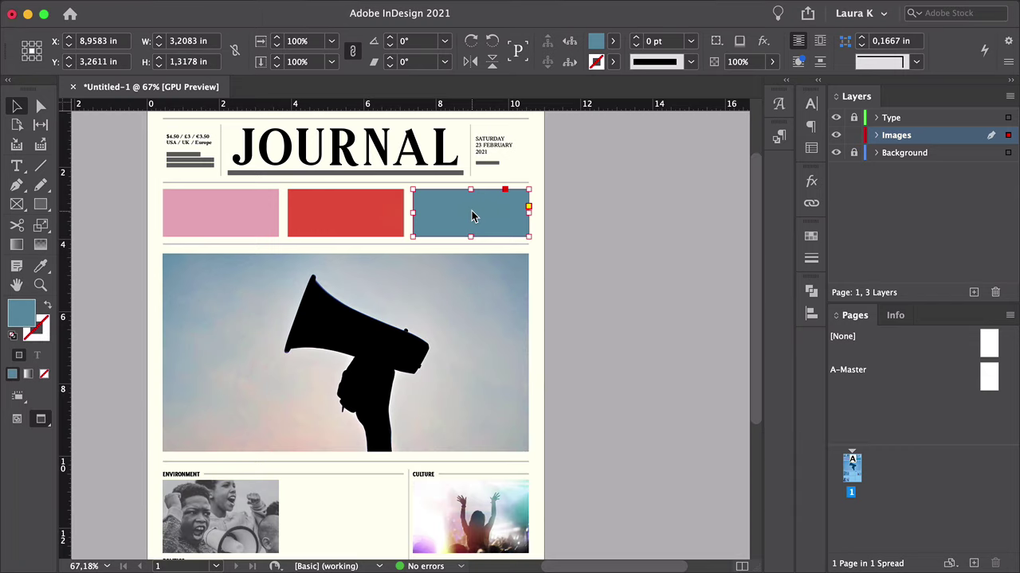
{"action": "left_click", "coordinate": [473, 216]}
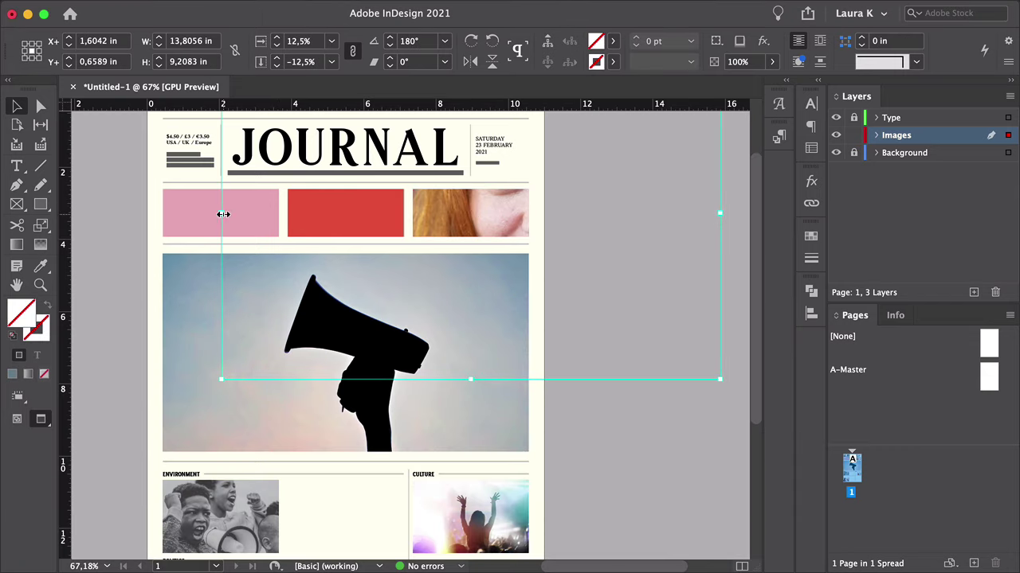
{"action": "key", "text": "super+alt+shift+c"}
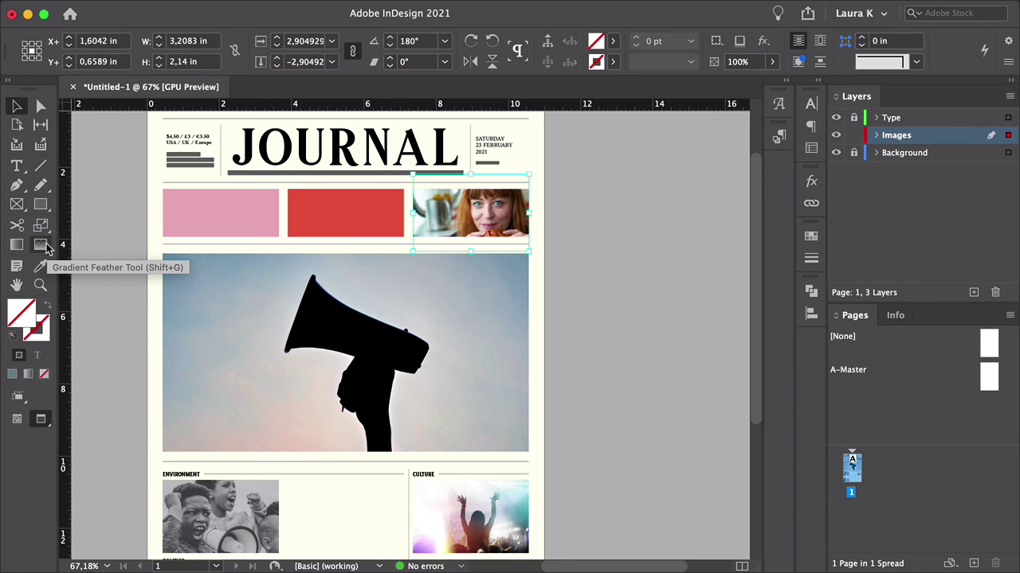
- Gradient-feather the portrait's left edge so it fades into the page
{"action": "left_click", "coordinate": [41, 244]}
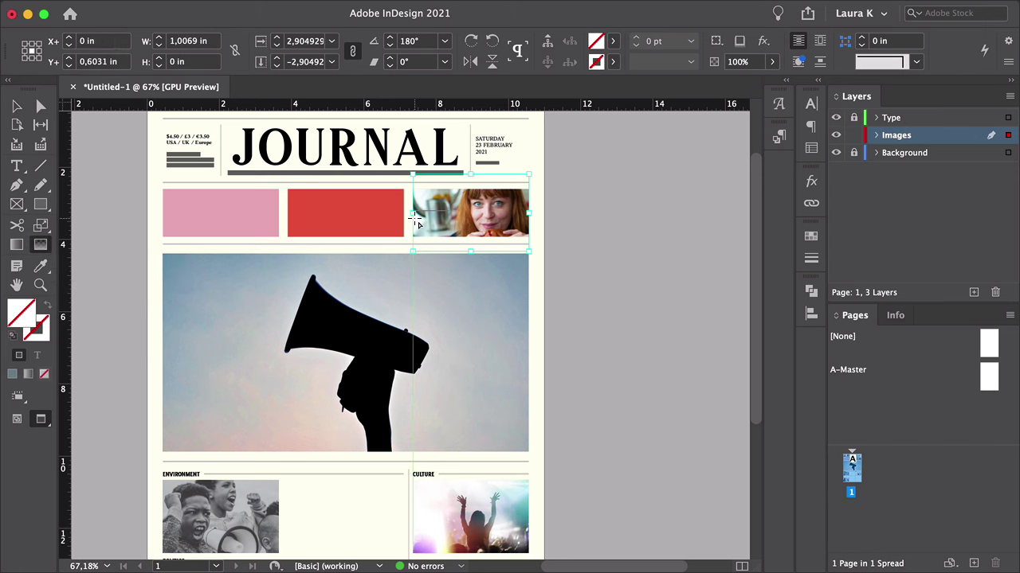
{"action": "left_click_drag", "start_coordinate": [581, 245], "coordinate": [580, 242]}
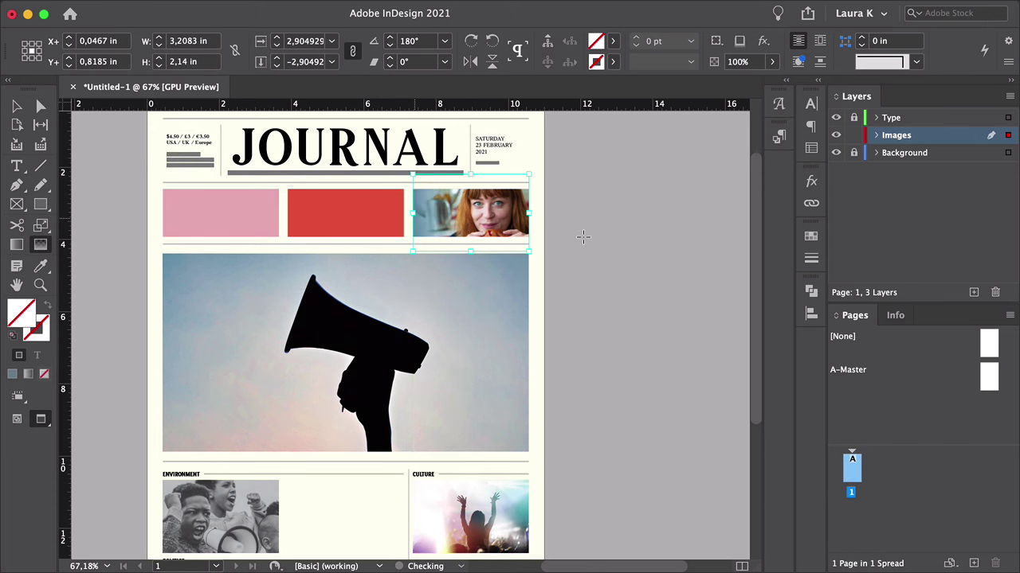
{"action": "key", "text": "v"}
{"action": "left_click", "coordinate": [583, 208]}
- With guides showing, add a vertical guide beside the ENVIRONMENT photo
{"action": "scroll", "coordinate": [596, 242], "scroll_direction": "down", "scroll_amount": 5}
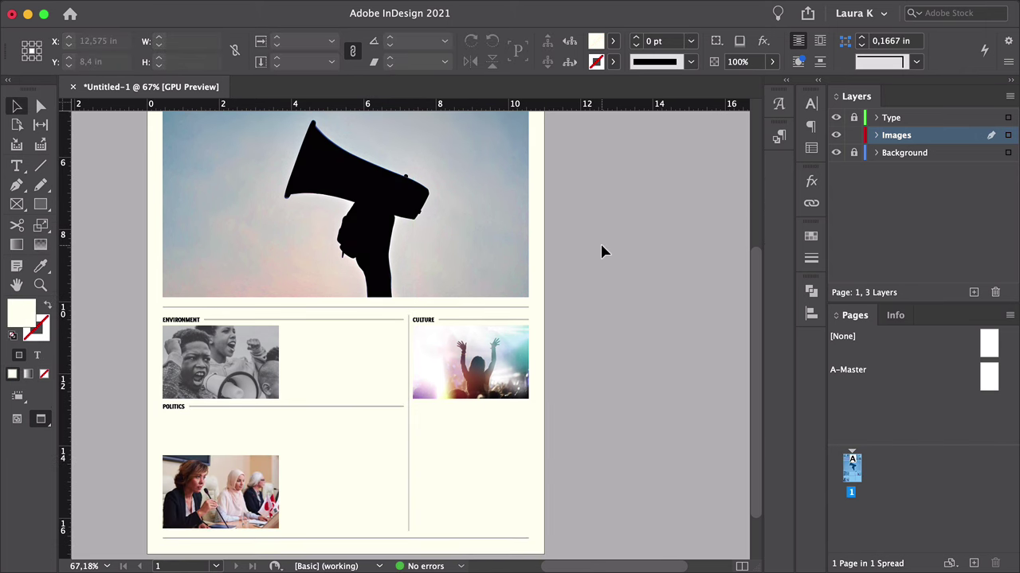
{"action": "scroll", "coordinate": [602, 250], "scroll_direction": "down", "scroll_amount": 1}
{"action": "scroll", "coordinate": [601, 250], "scroll_direction": "right", "scroll_amount": 1}
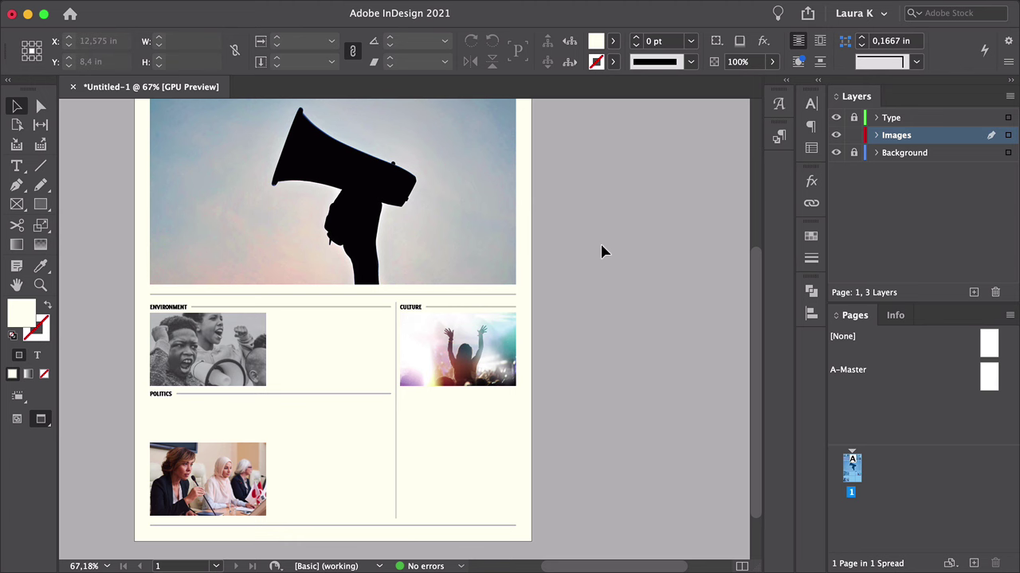
{"action": "key", "text": "w"}
{"action": "left_click_drag", "start_coordinate": [102, 275], "coordinate": [286, 292]}
{"action": "scroll", "coordinate": [297, 292], "scroll_direction": "up", "scroll_amount": 3}
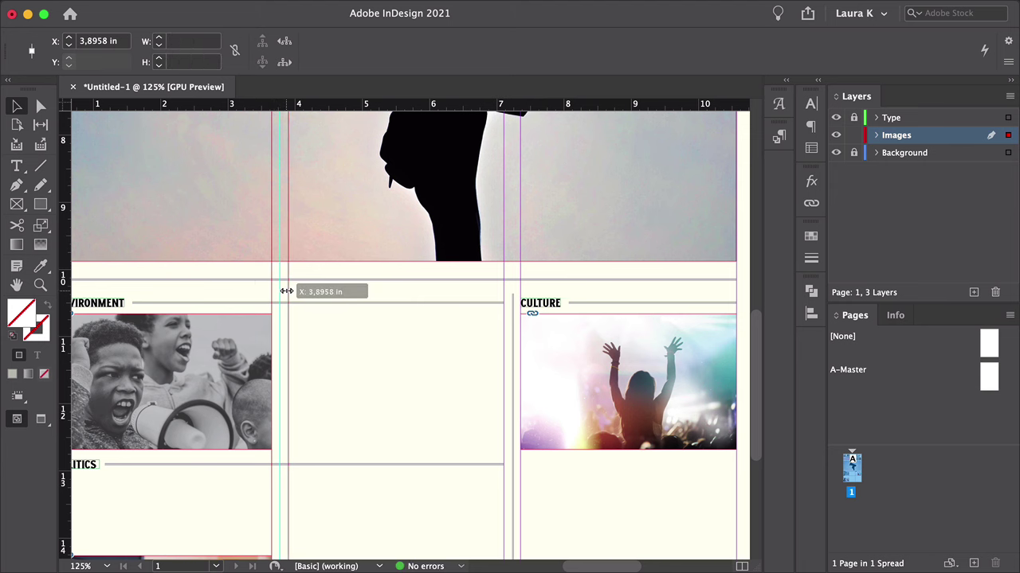
{"action": "left_click_drag", "start_coordinate": [286, 291], "coordinate": [279, 292]}
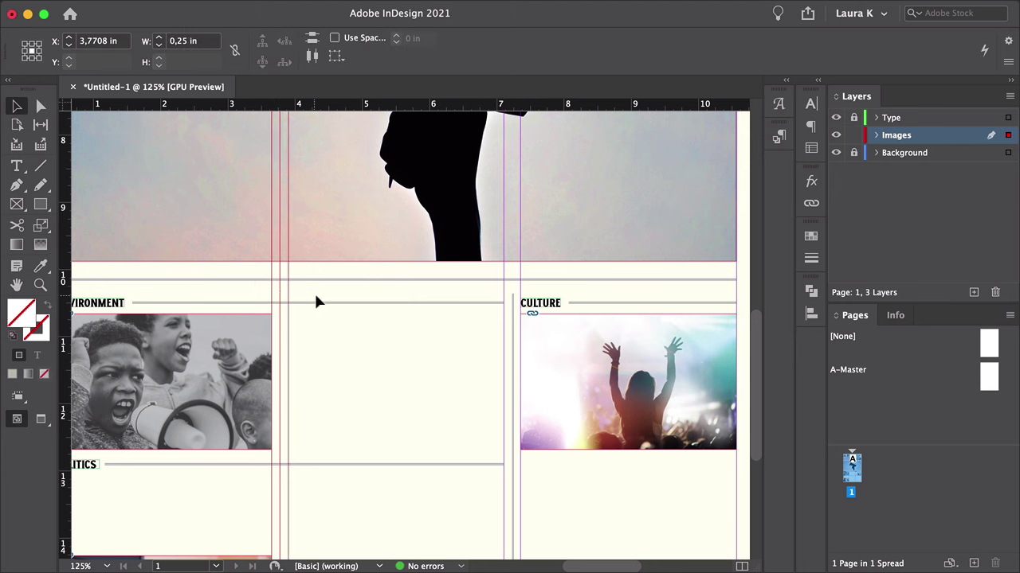
- Position another vertical guide pair just left of the CULTURE photo
{"action": "scroll", "coordinate": [316, 302], "scroll_direction": "down", "scroll_amount": 2}
{"action": "mouse_move", "coordinate": [318, 301]}
{"action": "left_mouse_down"}
{"action": "mouse_move", "coordinate": [223, 280]}
{"action": "mouse_move", "coordinate": [597, 287]}
{"action": "left_mouse_up"}
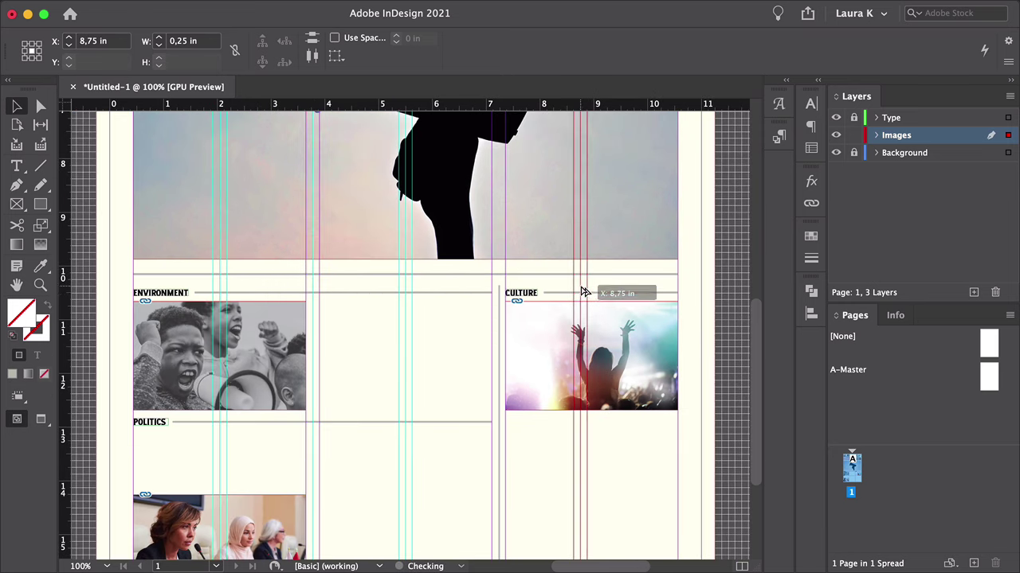
{"action": "key", "text": "t"}
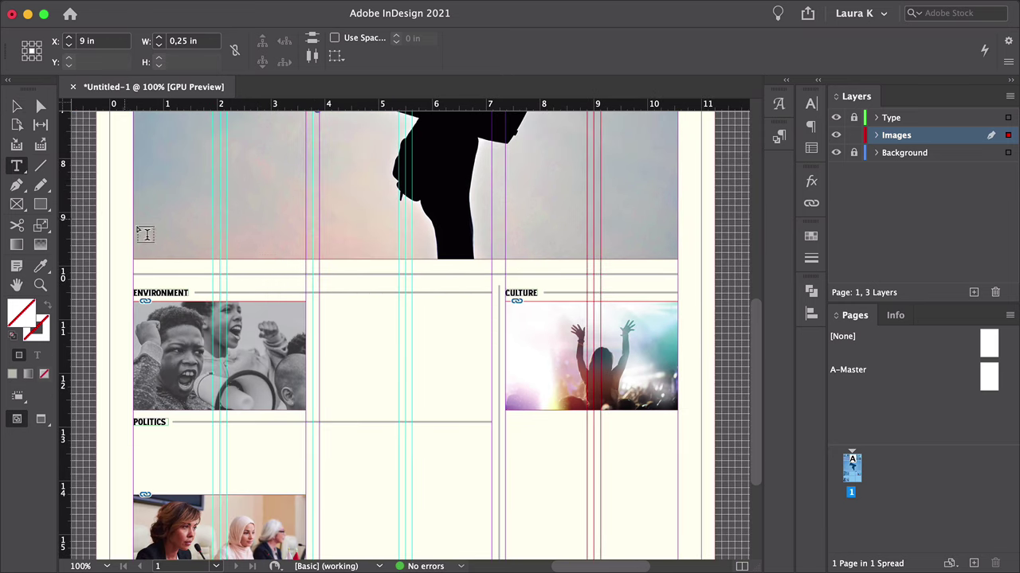
{"action": "left_click_drag", "start_coordinate": [586, 304], "coordinate": [498, 290]}
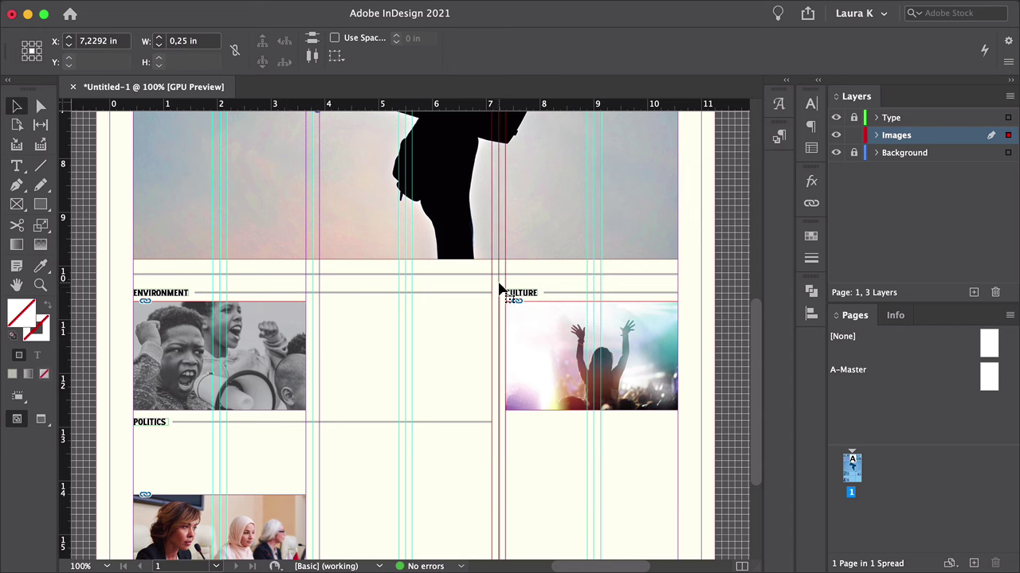
- Add a text frame with 'Surge in school climate demonstrations' in 25 pt Pioggia Regular
{"action": "left_click", "coordinate": [18, 166]}
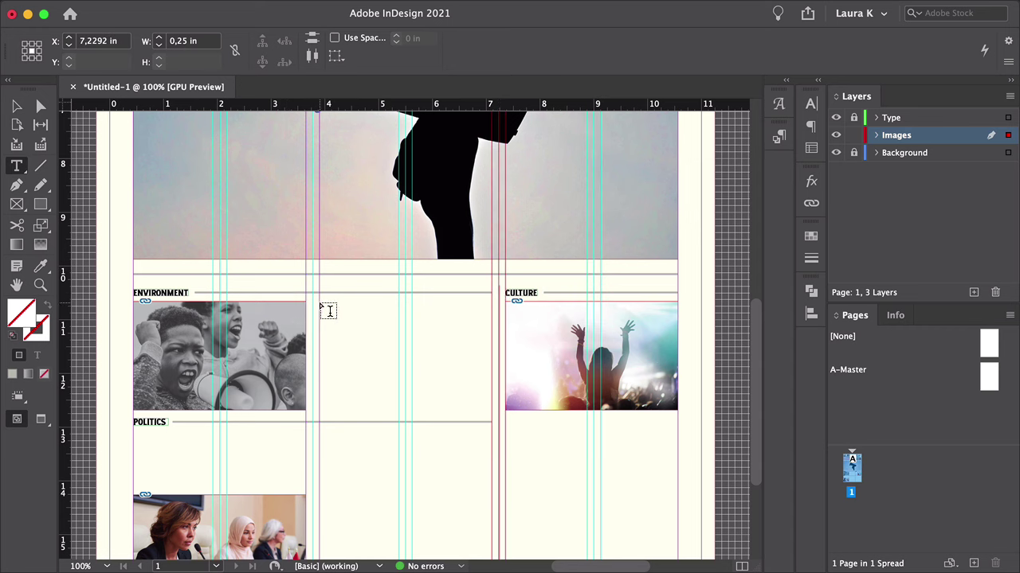
{"action": "left_click_drag", "start_coordinate": [319, 302], "coordinate": [492, 339]}
{"action": "type", "text": "Surge in sco"}
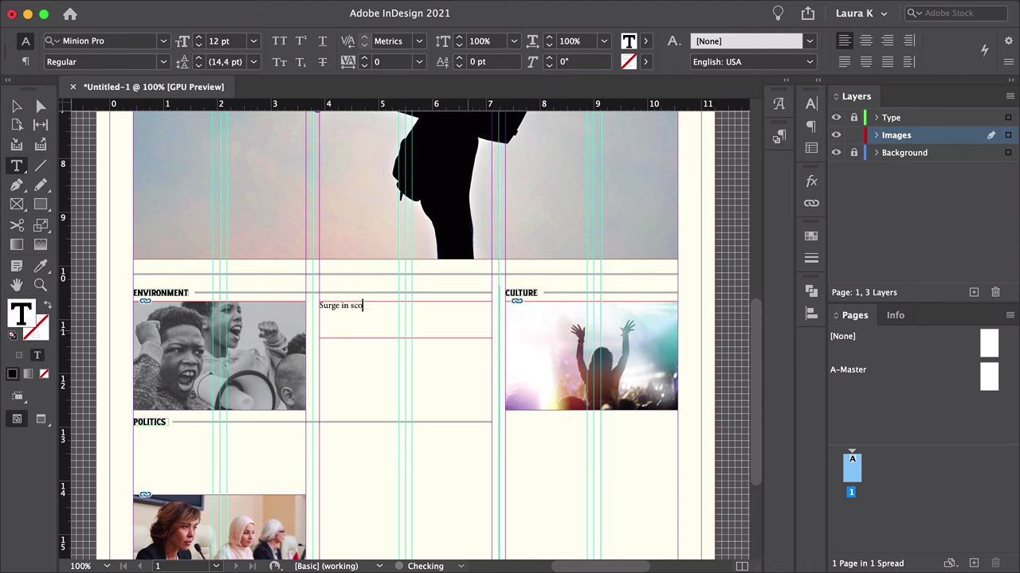
{"action": "type", "text": "trations"}
{"action": "key", "text": "super+a"}
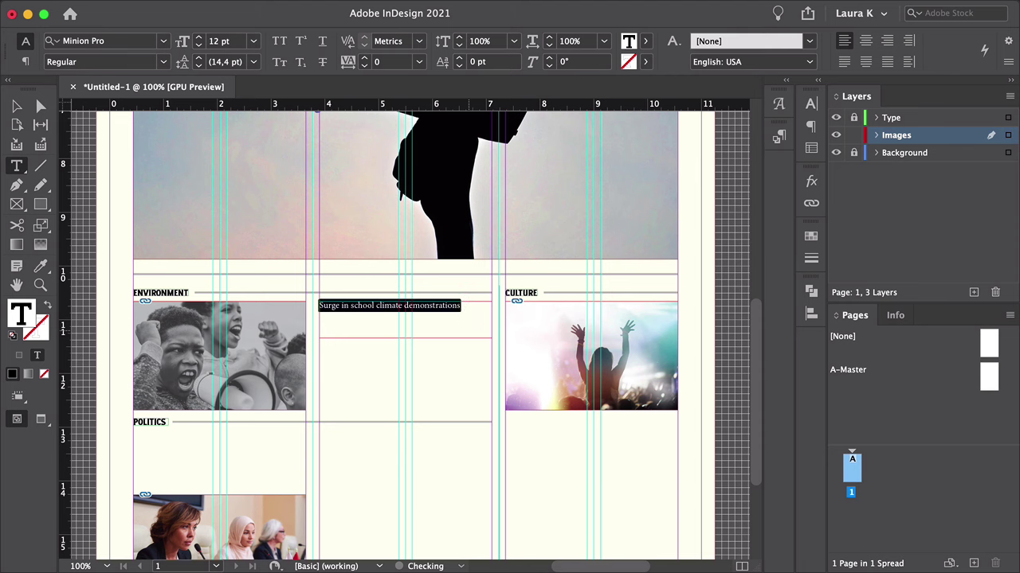
{"action": "left_click", "coordinate": [104, 40]}
{"action": "type", "text": "pio"}
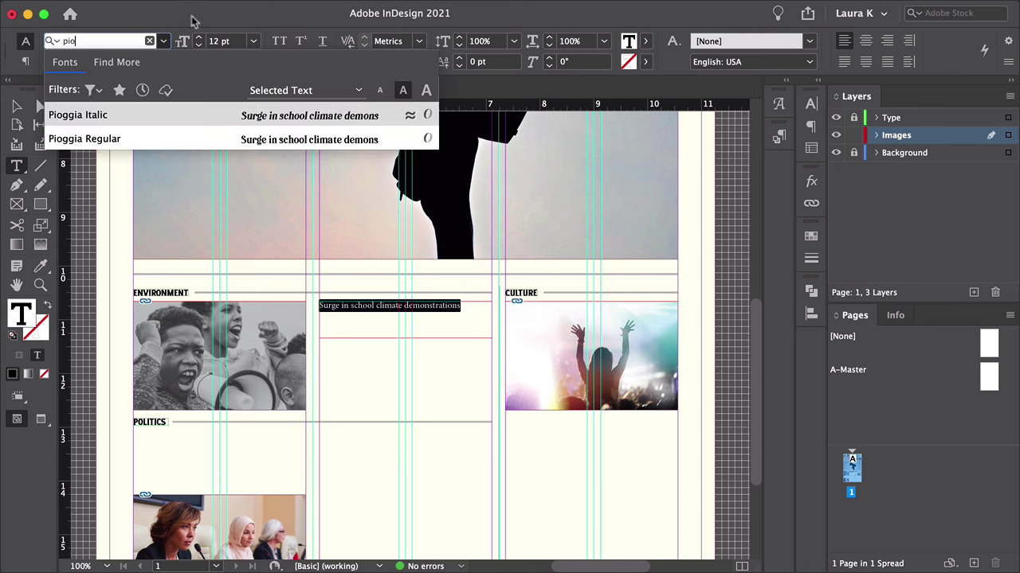
{"action": "left_click", "coordinate": [156, 141]}
{"action": "left_click", "coordinate": [253, 40]}
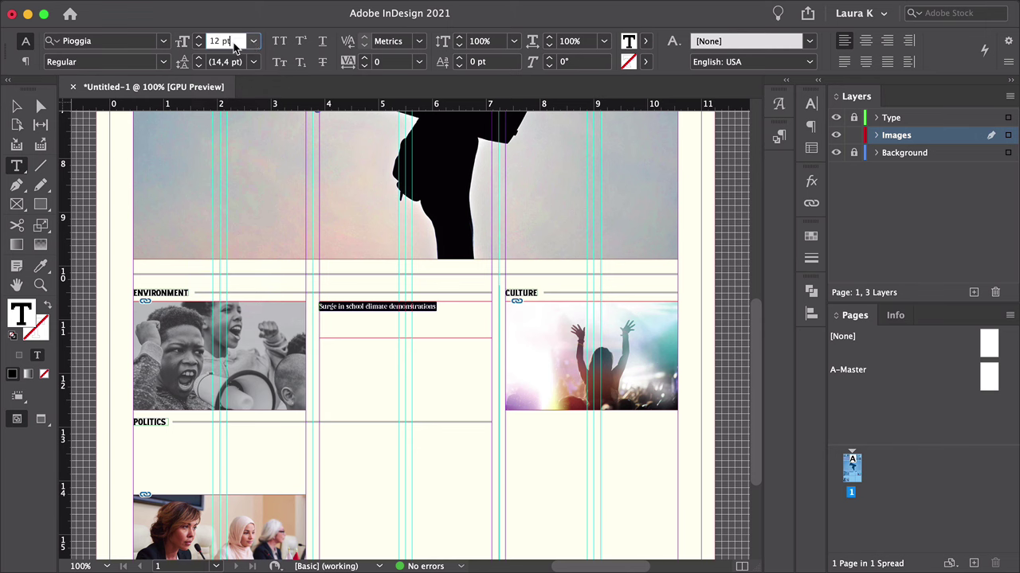
{"action": "type", "text": "25"}
{"action": "key", "text": "Return"}
- Set the headline tracking to 20 and tighten its leading to two lines
{"action": "left_click", "coordinate": [418, 61]}
{"action": "left_click", "coordinate": [398, 239]}
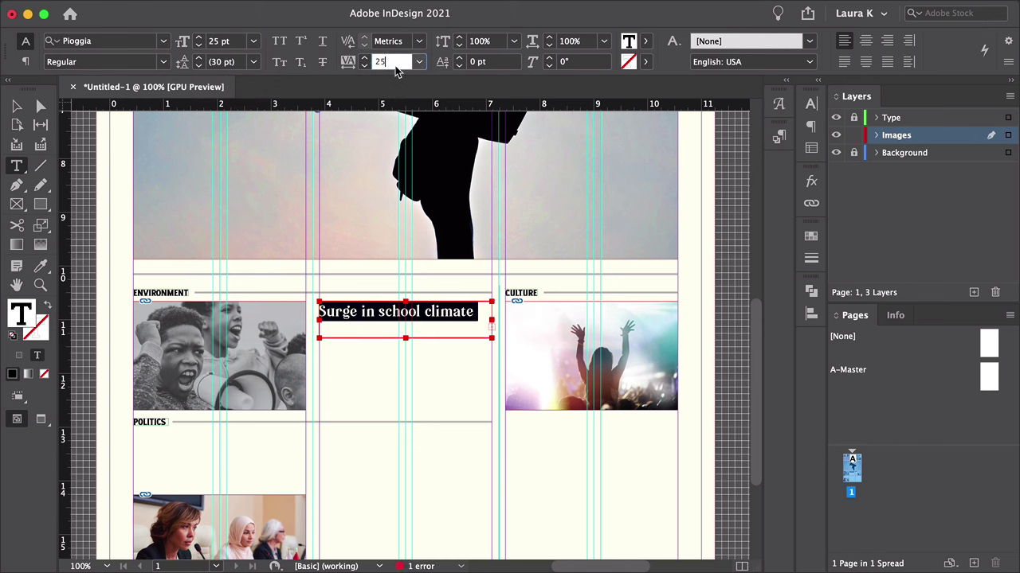
{"action": "key", "text": "Return"}
{"action": "key", "text": "Escape"}
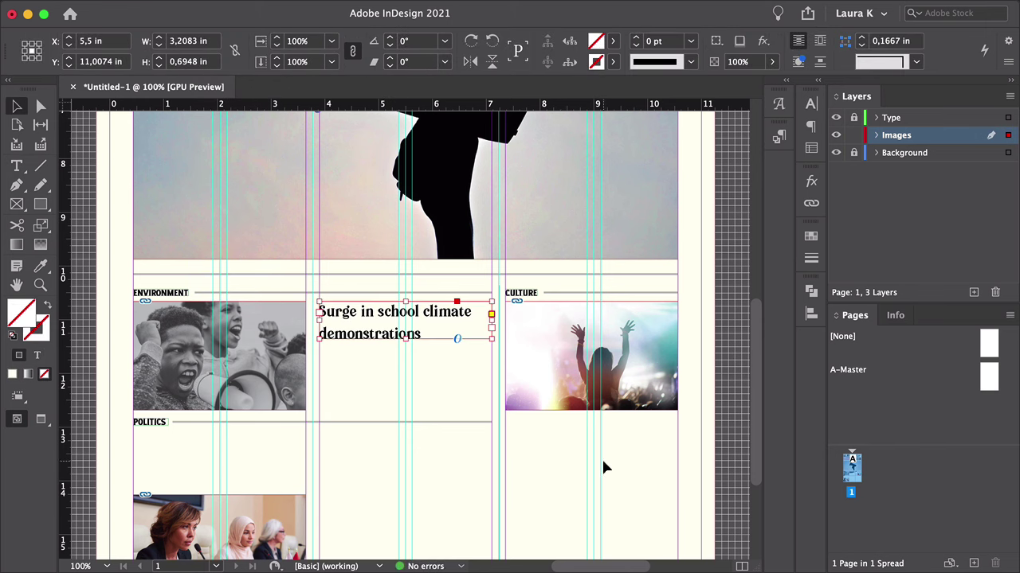
{"action": "double_click", "coordinate": [390, 323]}
{"action": "key", "text": "ctrl+a"}
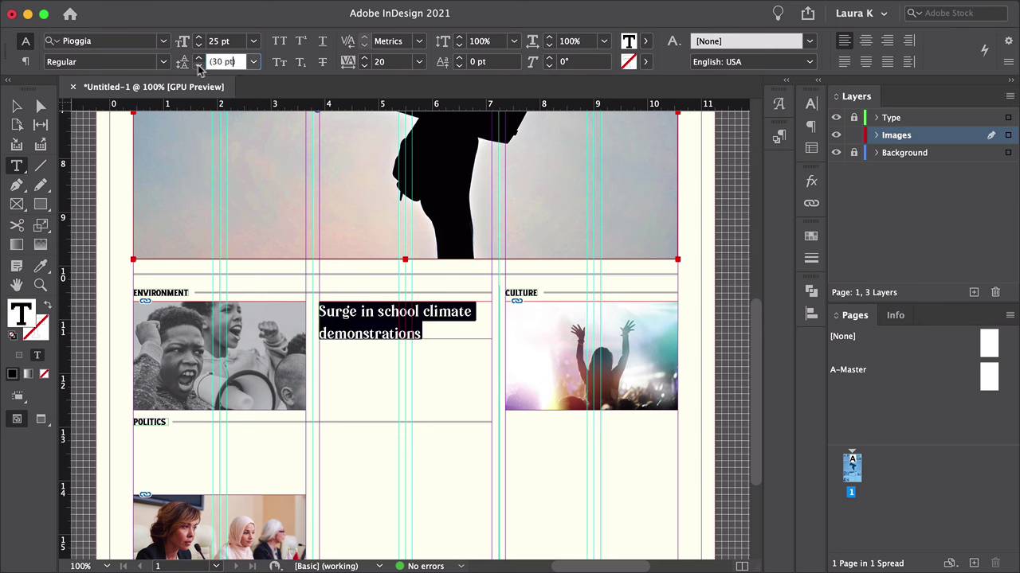
{"action": "left_click", "coordinate": [198, 66]}
{"action": "key", "text": "Escape"}
{"action": "key", "text": "ctrl+shift+a"}
{"action": "key", "text": "w"}
{"action": "left_click_drag", "start_coordinate": [473, 512], "coordinate": [474, 460]}
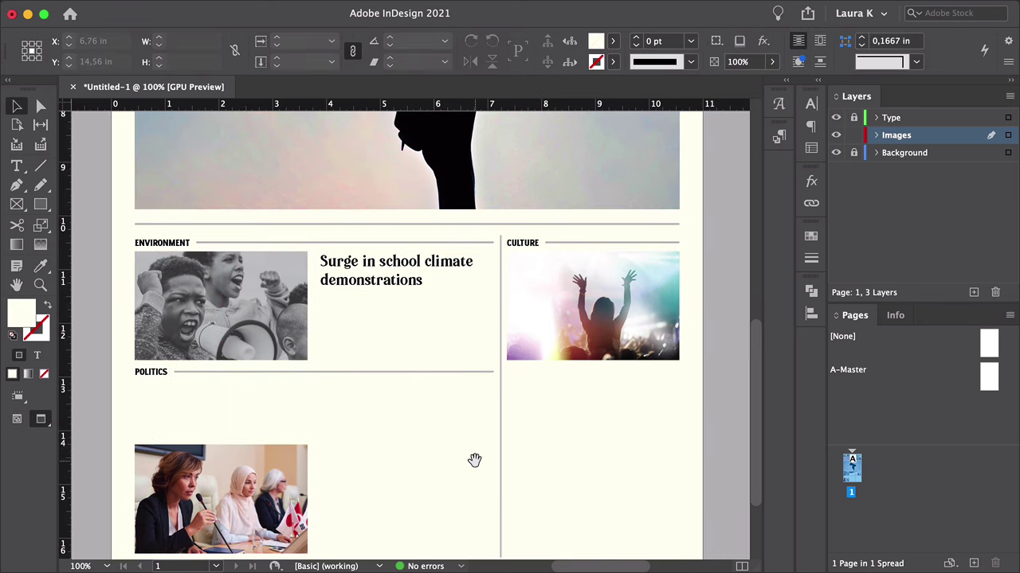
- Move the headline frame from the Images layer to the Type layer, relocking Images
{"action": "left_click", "coordinate": [415, 266]}
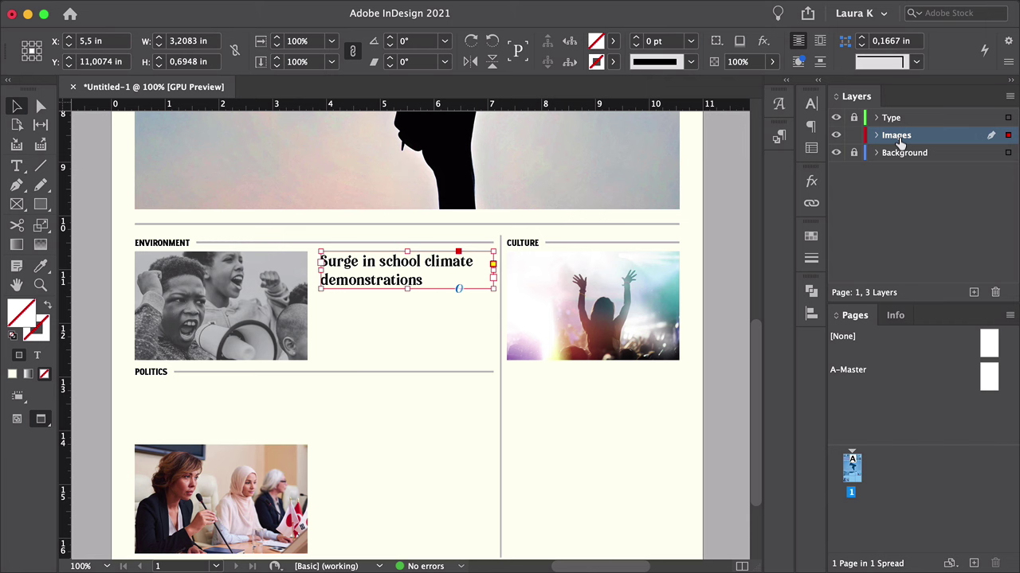
{"action": "left_click", "coordinate": [852, 118]}
{"action": "left_click_drag", "start_coordinate": [1008, 123], "coordinate": [1007, 118]}
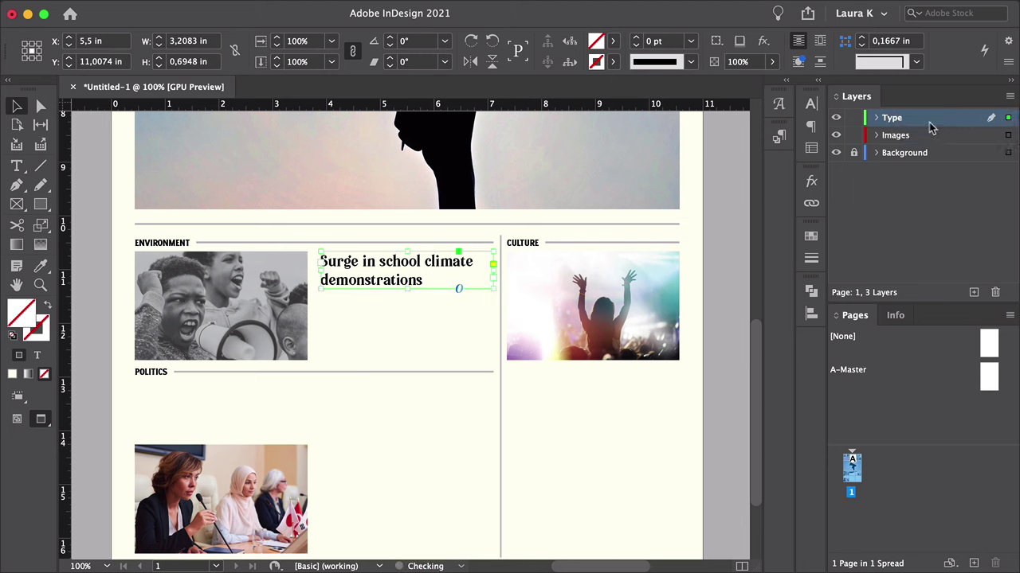
{"action": "left_click", "coordinate": [853, 135]}
- Duplicate the headline frame below and set its text to 9 pt, auto leading, tracking 0
{"action": "left_click_drag", "start_coordinate": [396, 269], "coordinate": [393, 313]}
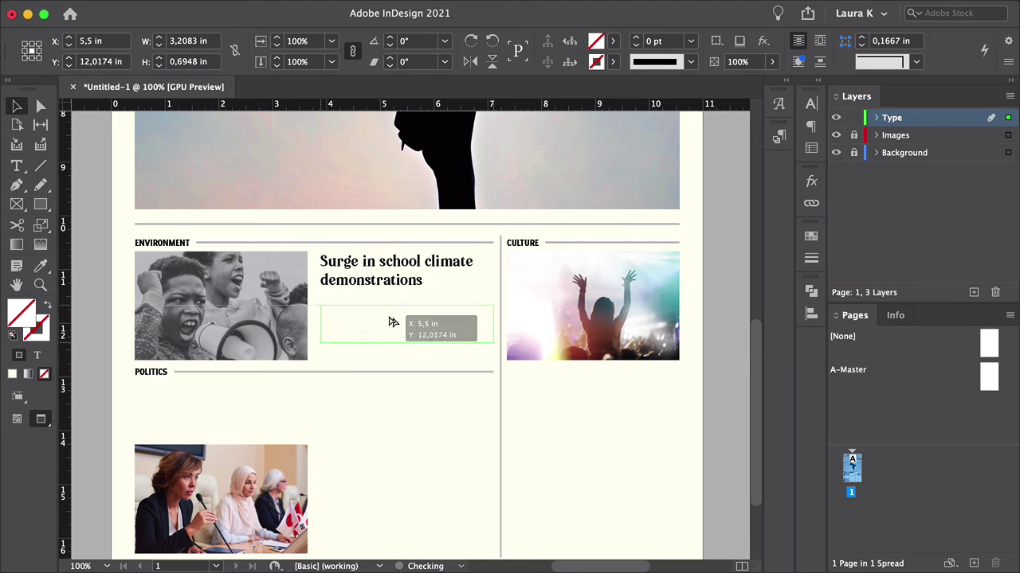
{"action": "key", "text": "t"}
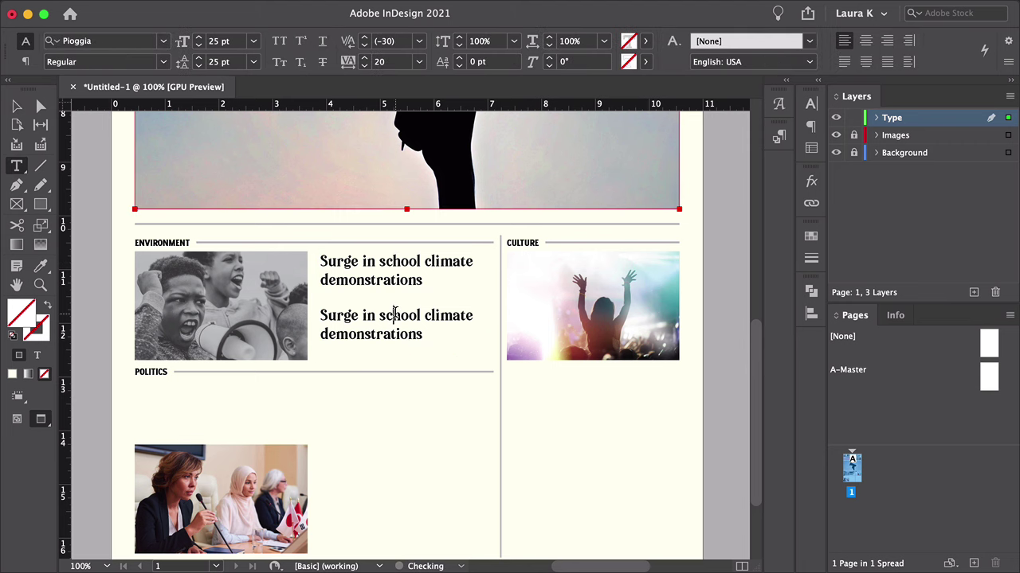
{"action": "left_click", "coordinate": [393, 313]}
{"action": "key", "text": "cmd+a"}
{"action": "double_click", "coordinate": [232, 41]}
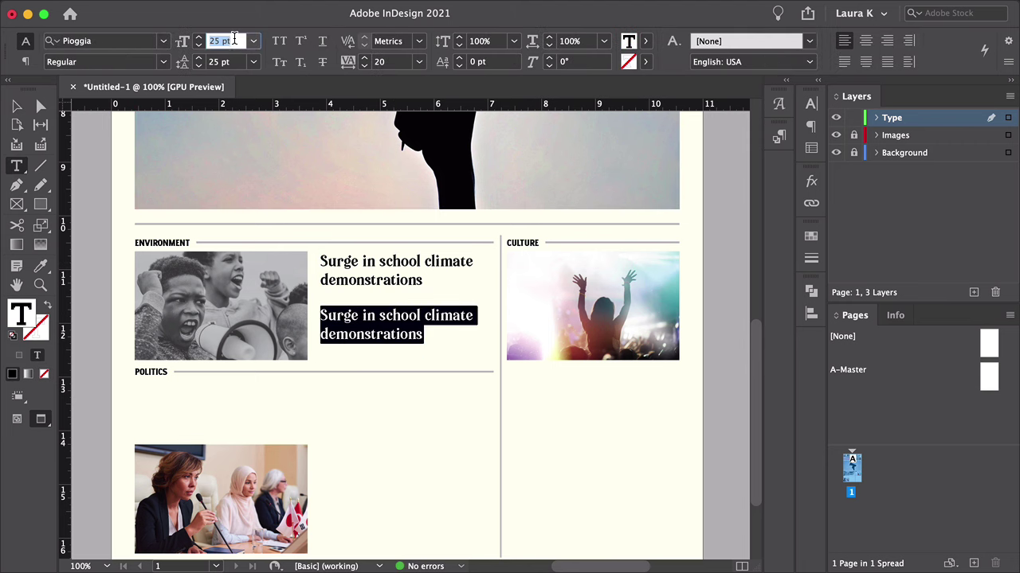
{"action": "type", "text": "9"}
{"action": "key", "text": "Return"}
{"action": "key", "text": "cmd+alt+shift+a"}
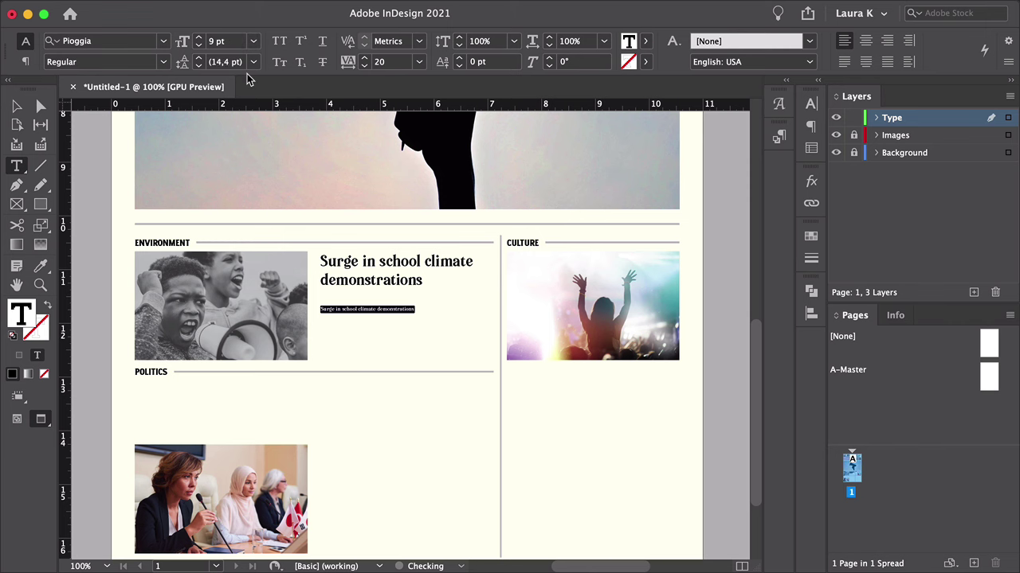
{"action": "left_click", "coordinate": [418, 62]}
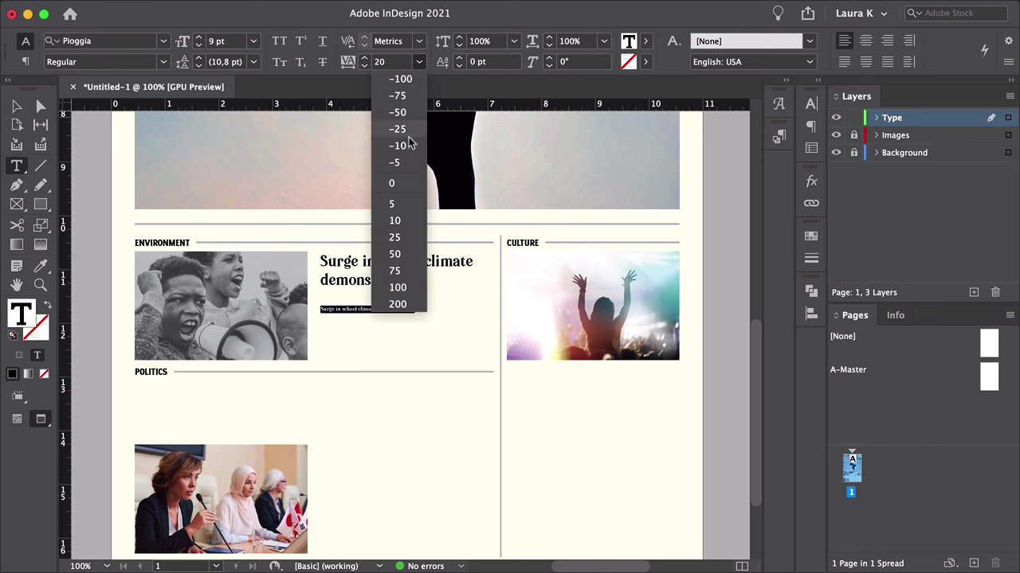
{"action": "left_click", "coordinate": [403, 186]}
{"action": "type", "text": "By James Masin"}
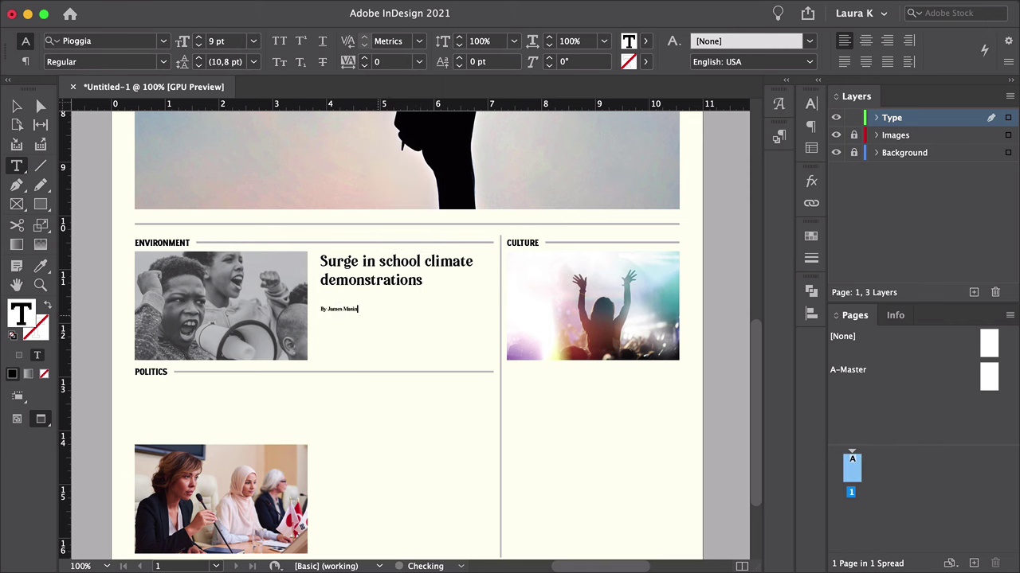
- Make the byline italic and place it flush right after 'demonstrations'
{"action": "key", "text": "super+a"}
{"action": "left_click", "coordinate": [135, 62]}
{"action": "left_click", "coordinate": [71, 79]}
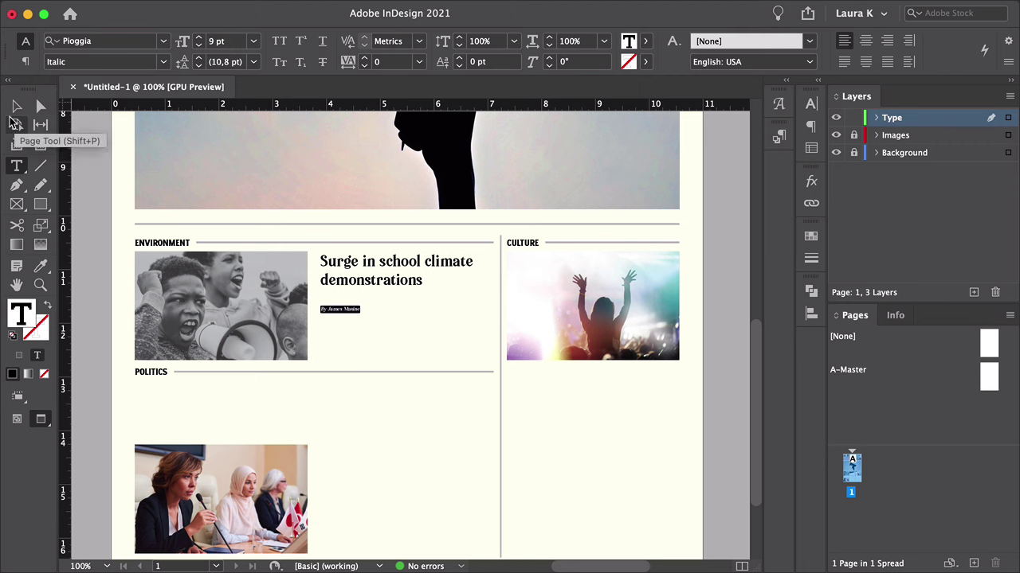
{"action": "left_click", "coordinate": [17, 106]}
{"action": "left_click", "coordinate": [340, 309]}
{"action": "key", "text": "super+equal"}
{"action": "left_click_drag", "start_coordinate": [280, 299], "coordinate": [567, 253]}
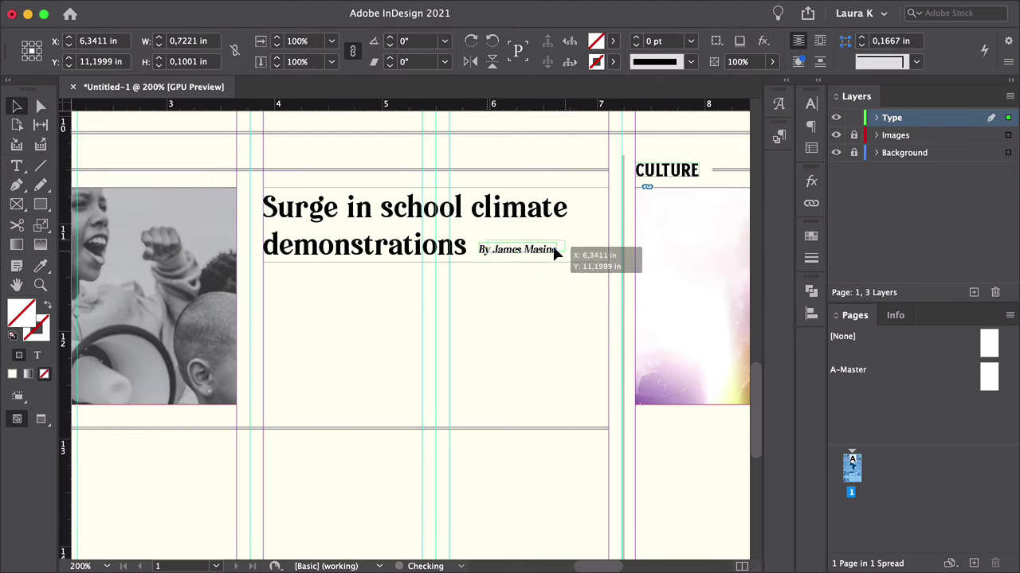
{"action": "left_click_drag", "start_coordinate": [576, 294], "coordinate": [580, 303]}
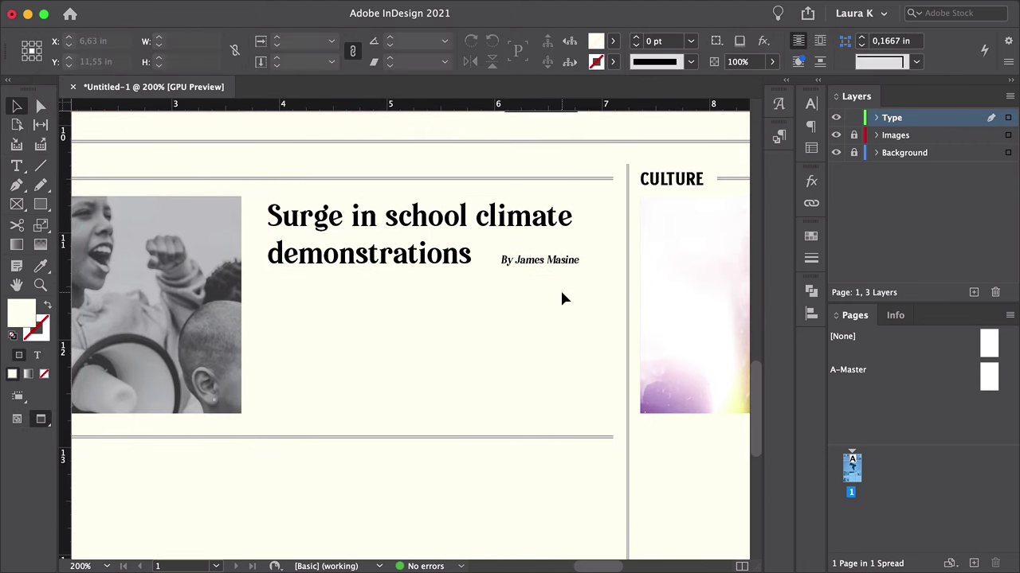
- Draw a body-text frame under the headline, copy it to the right column, and thread them
{"action": "key", "text": "t"}
{"action": "left_click_drag", "start_coordinate": [268, 282], "coordinate": [425, 414]}
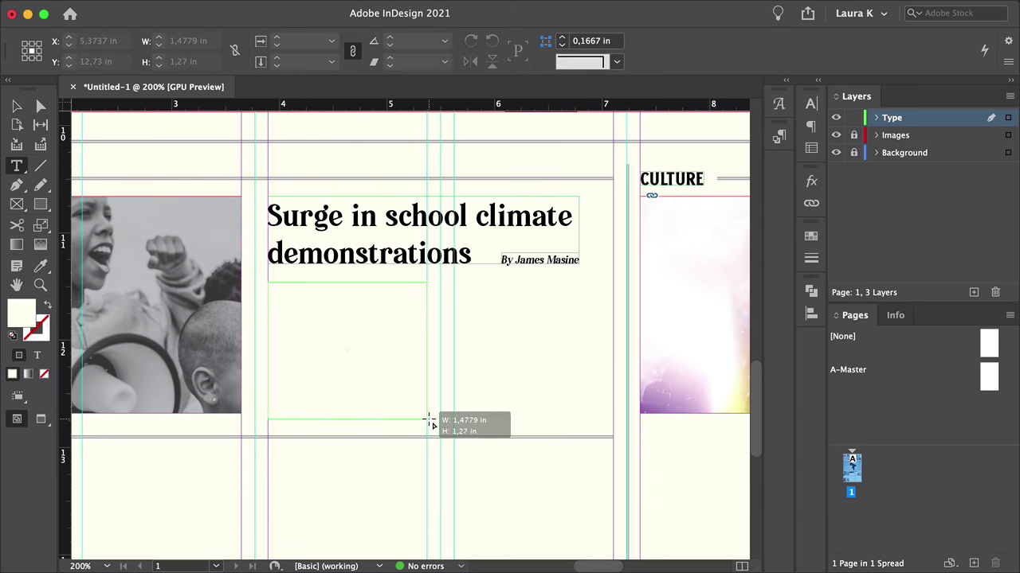
{"action": "key", "text": "Escape"}
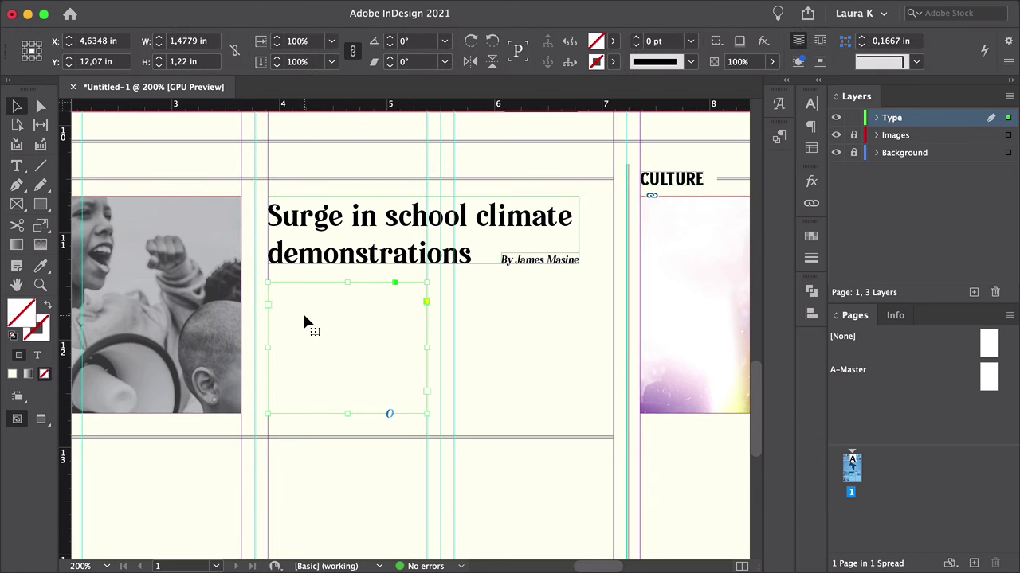
{"action": "left_click_drag", "start_coordinate": [361, 336], "coordinate": [548, 337]}
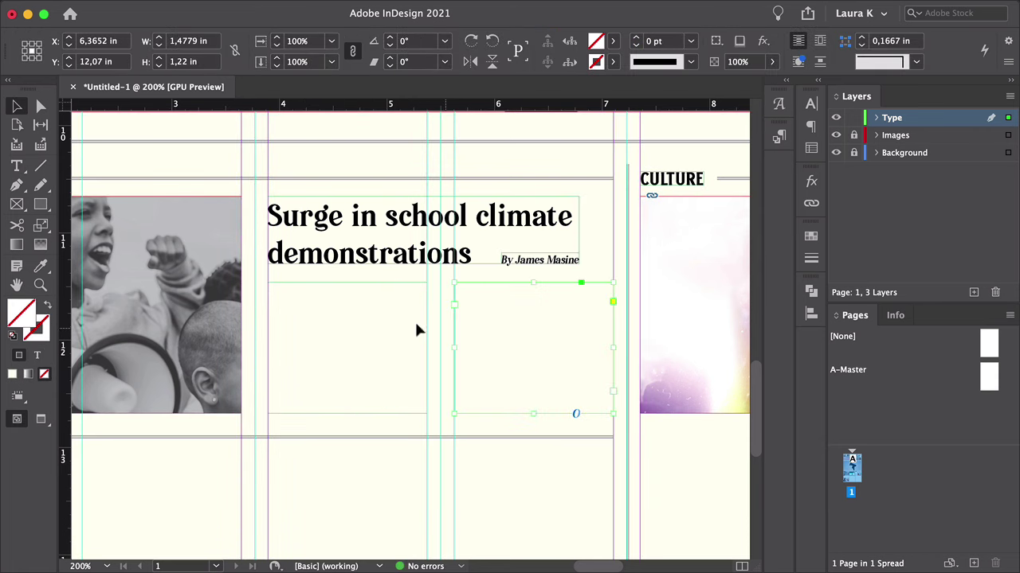
{"action": "double_click", "coordinate": [324, 295]}
{"action": "key", "text": "Escape"}
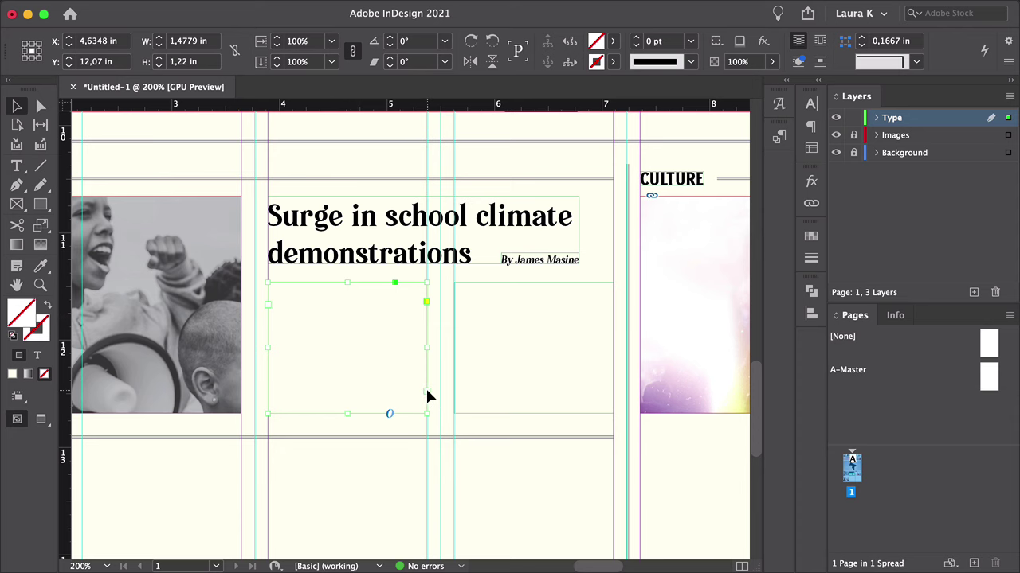
{"action": "left_click", "coordinate": [426, 392]}
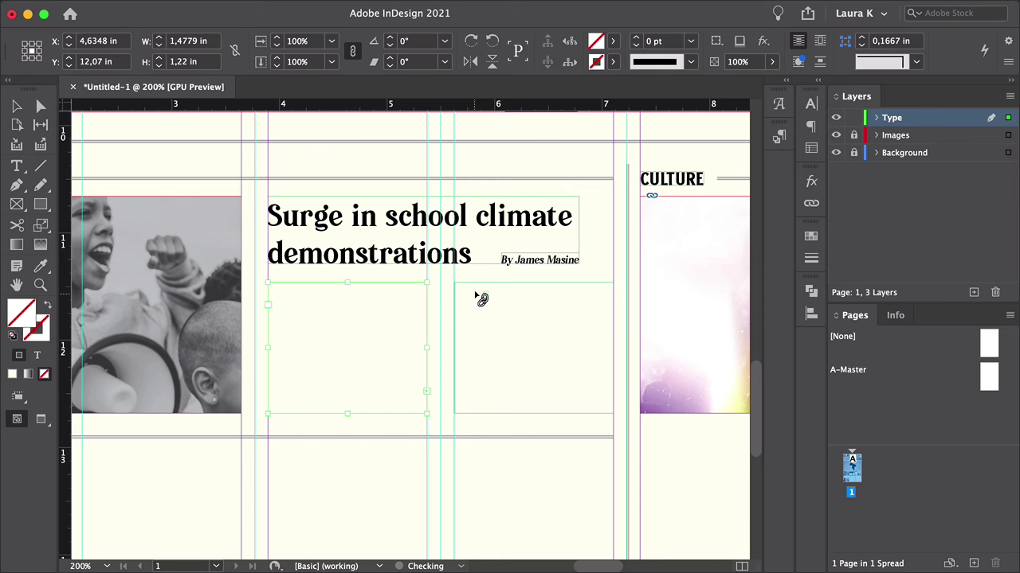
{"action": "left_click", "coordinate": [477, 295]}
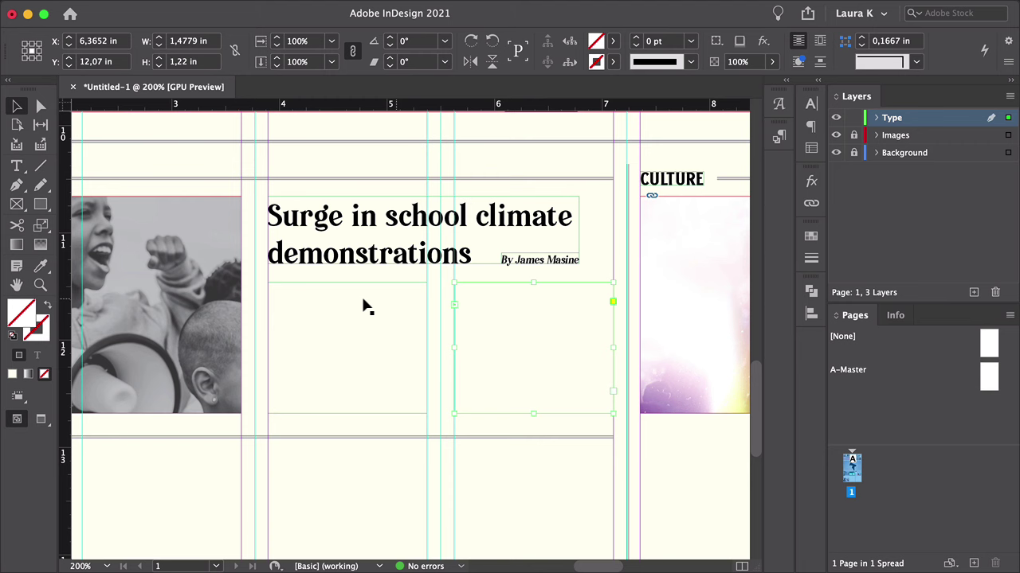
- Fill the left column with placeholder text set in 8.5 pt Anko Regular
{"action": "double_click", "coordinate": [363, 306]}
{"action": "right_click", "coordinate": [351, 299]}
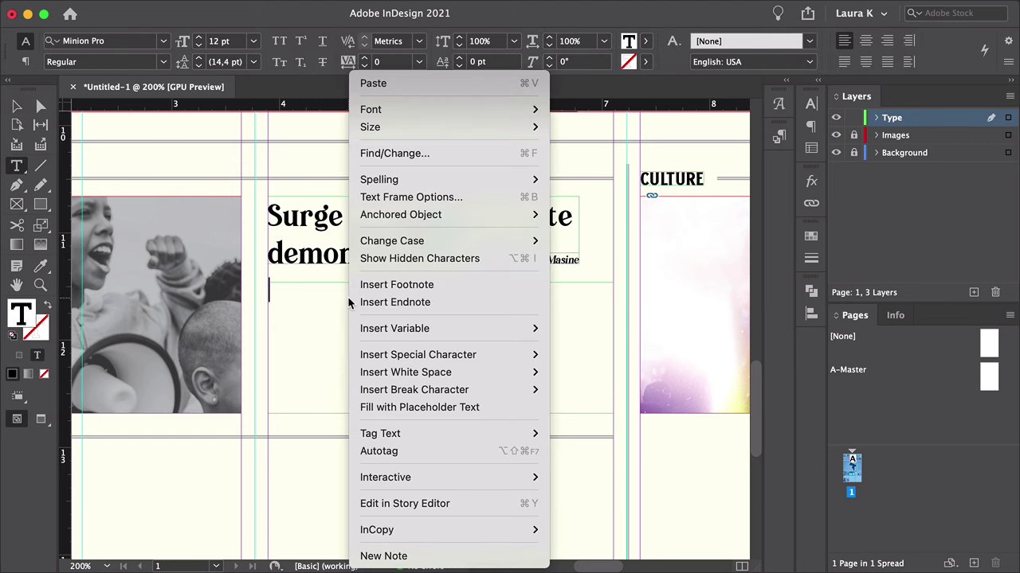
{"action": "left_click", "coordinate": [442, 408]}
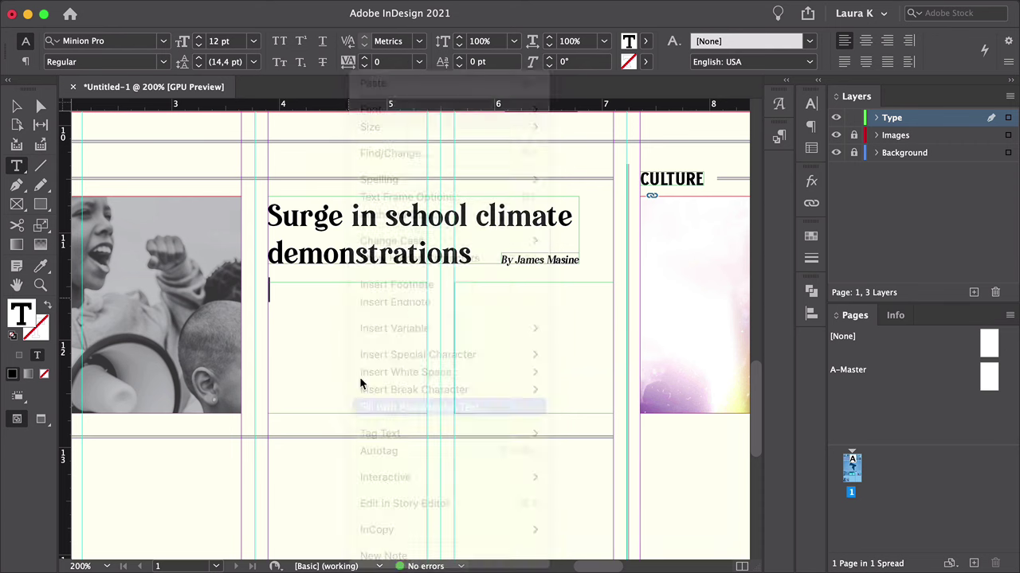
{"action": "triple_click", "coordinate": [234, 39]}
{"action": "type", "text": "8,5"}
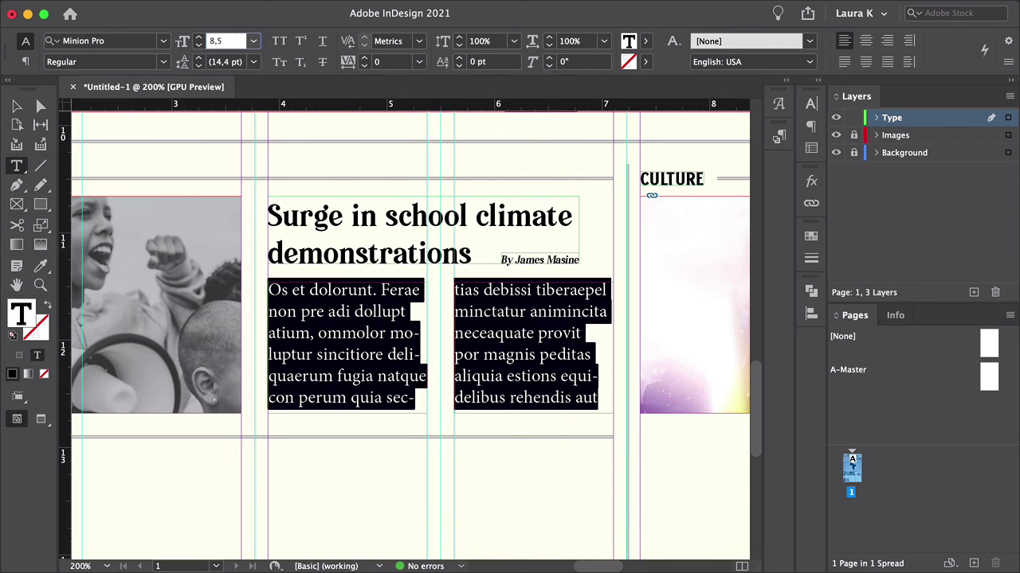
{"action": "key", "text": "Tab"}
{"action": "left_click", "coordinate": [137, 40]}
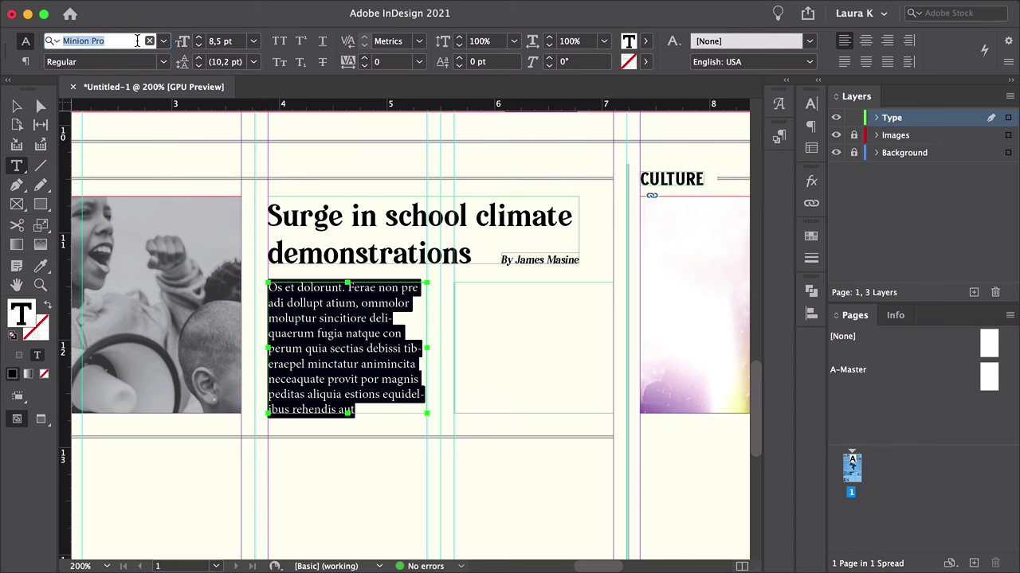
{"action": "type", "text": "anko"}
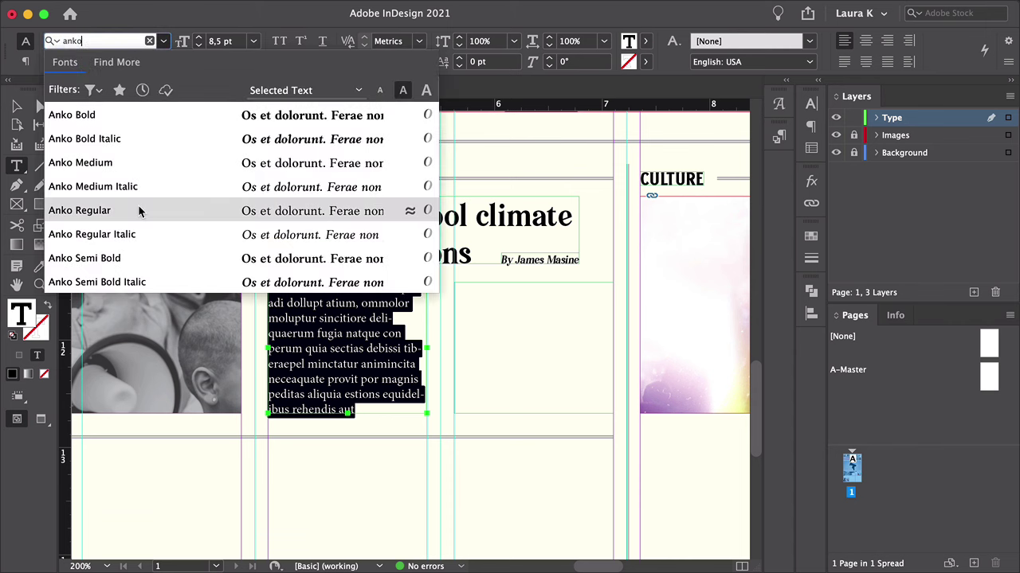
{"action": "left_click", "coordinate": [137, 210]}
- Fill the second column, lengthen the first, add 'World News Page 7', and track -20
{"action": "right_click", "coordinate": [549, 312]}
{"action": "left_click", "coordinate": [605, 406]}
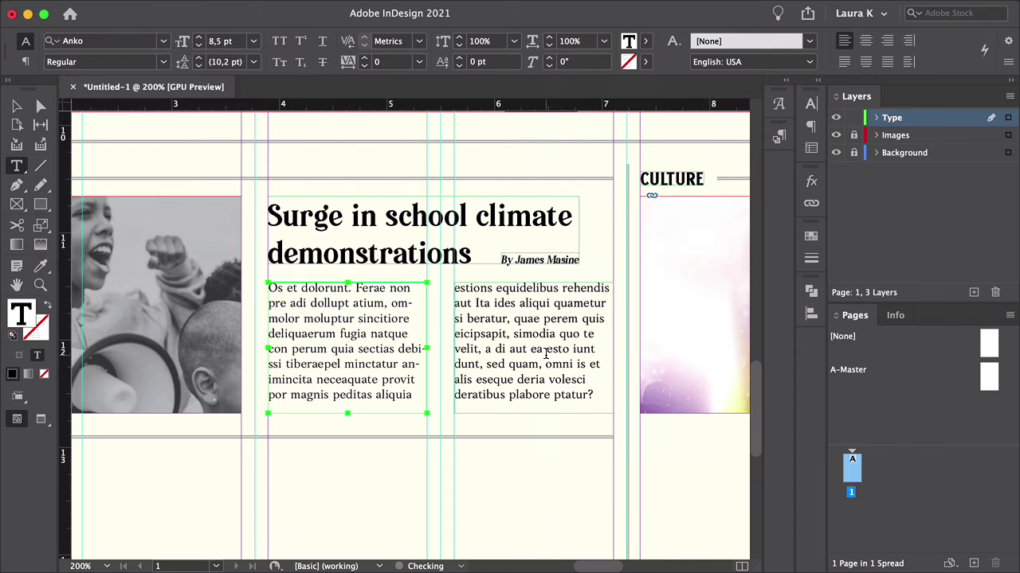
{"action": "left_click_drag", "start_coordinate": [427, 413], "coordinate": [427, 418]}
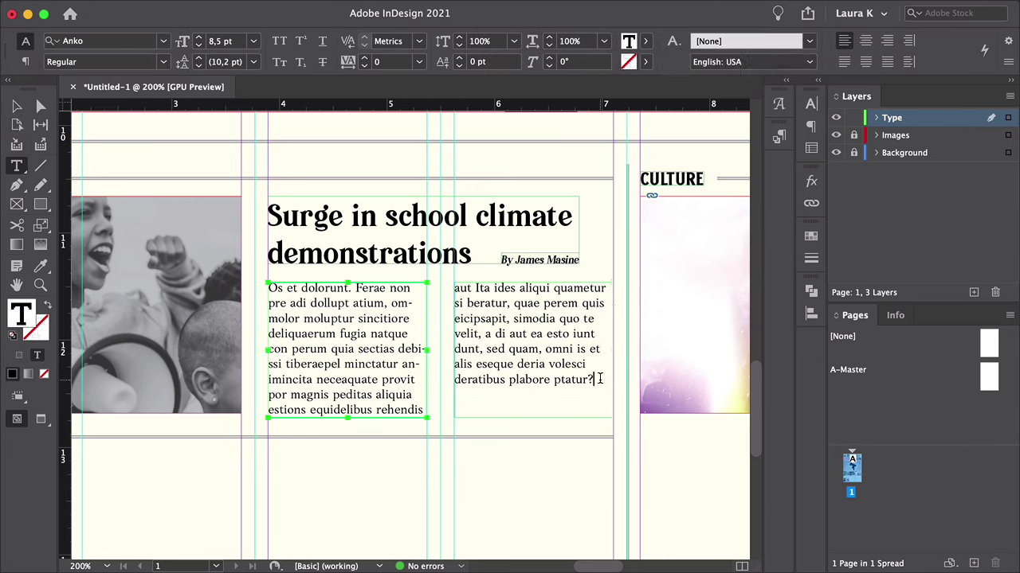
{"action": "type", "text": "World"}
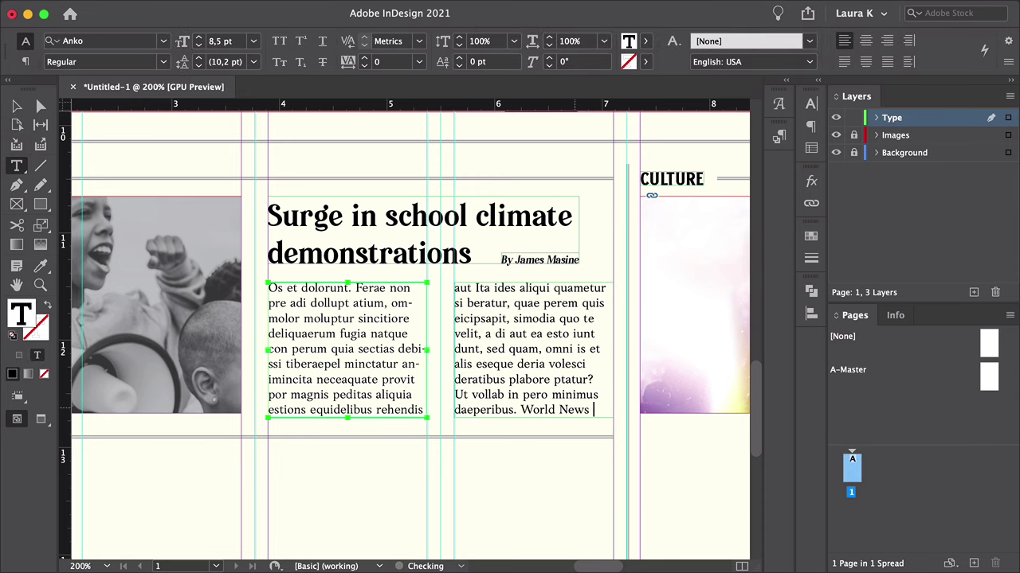
{"action": "key", "text": "Escape"}
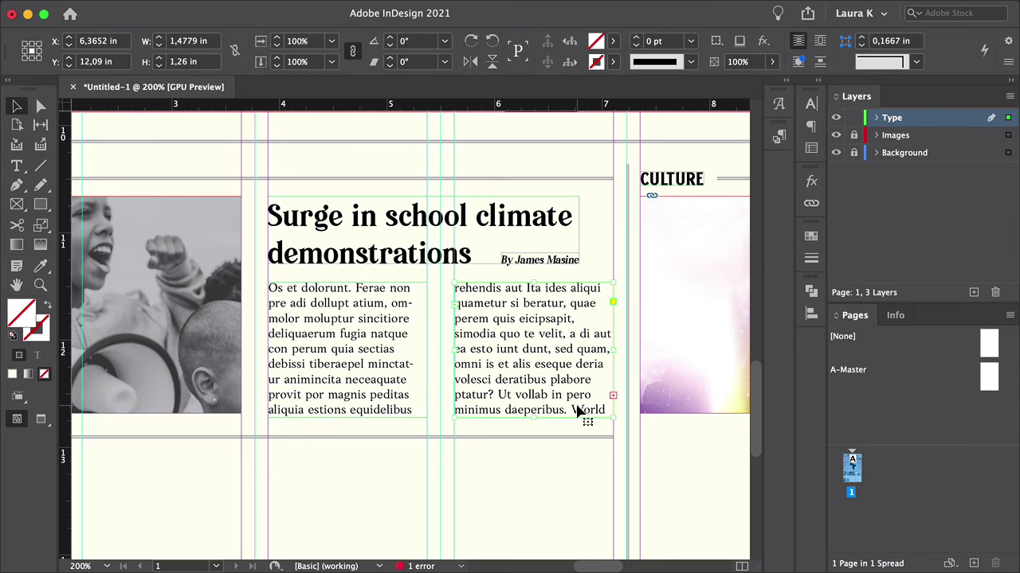
{"action": "double_click", "coordinate": [577, 410]}
{"action": "key", "text": "ctrl+a"}
{"action": "left_click", "coordinate": [364, 67]}
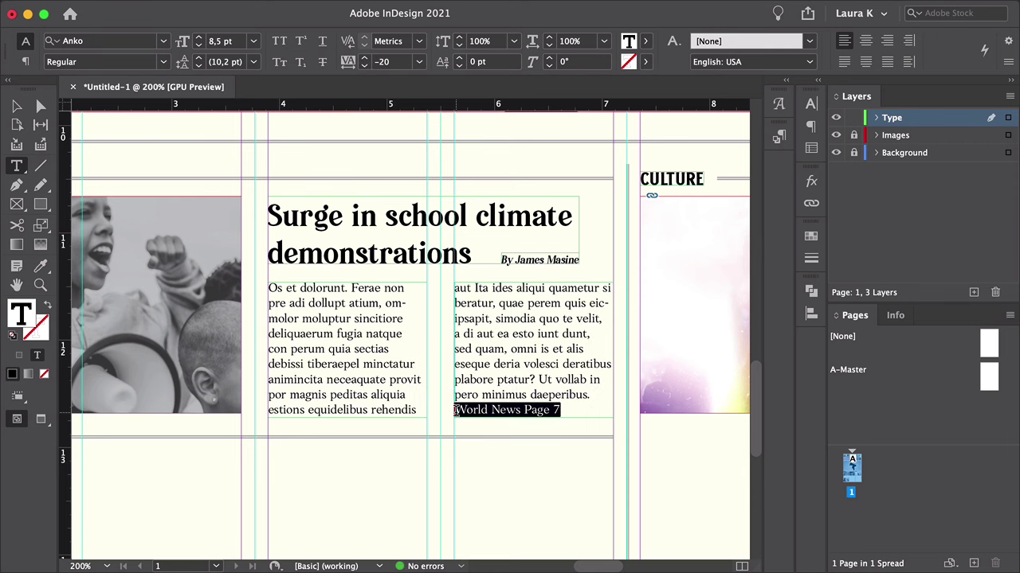
- Set the 'World News Page 7' line in Regular Italic with the C=0 M=74 Y=80 K=0 swatch
{"action": "triple_click", "coordinate": [506, 410]}
{"action": "left_click", "coordinate": [79, 64]}
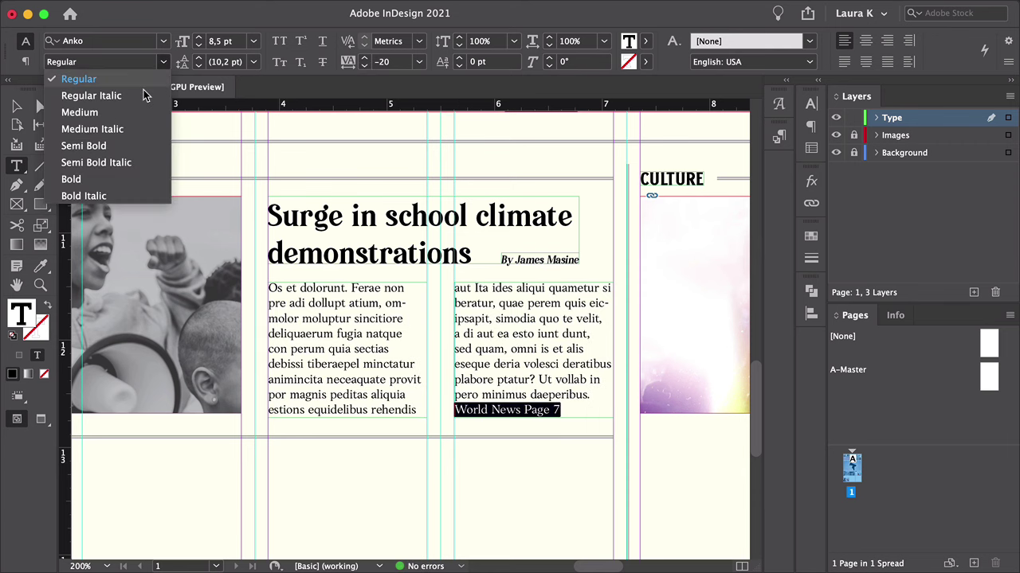
{"action": "left_click", "coordinate": [146, 95]}
{"action": "left_click", "coordinate": [810, 235]}
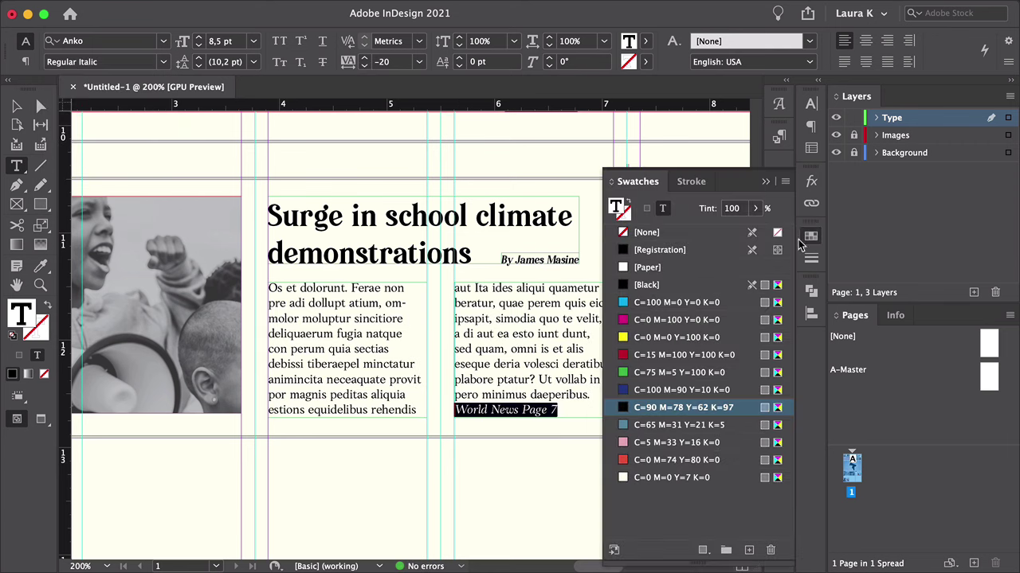
{"action": "left_click", "coordinate": [692, 462]}
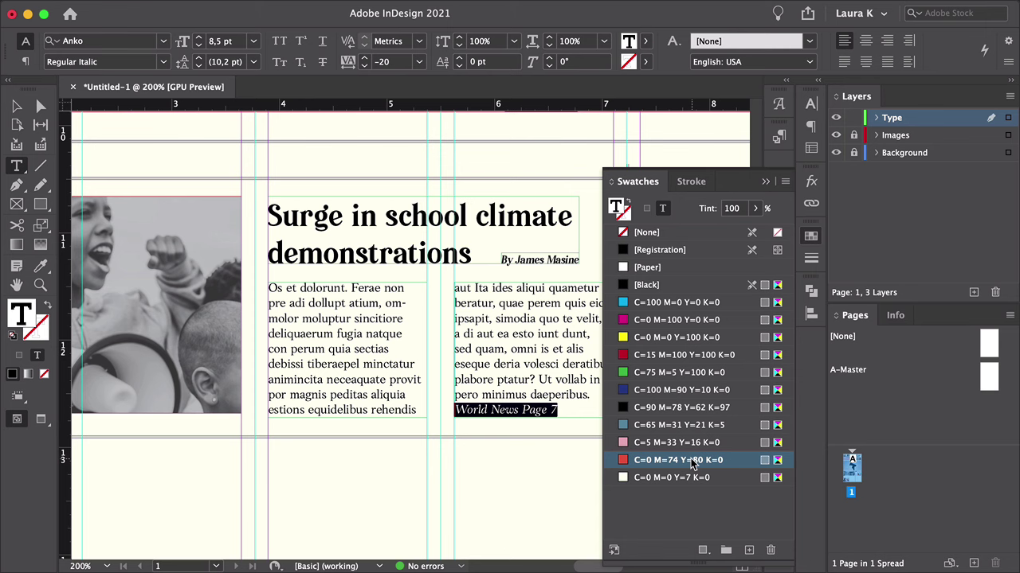
{"action": "key", "text": "Escape"}
{"action": "left_click", "coordinate": [436, 467], "text": "alt"}
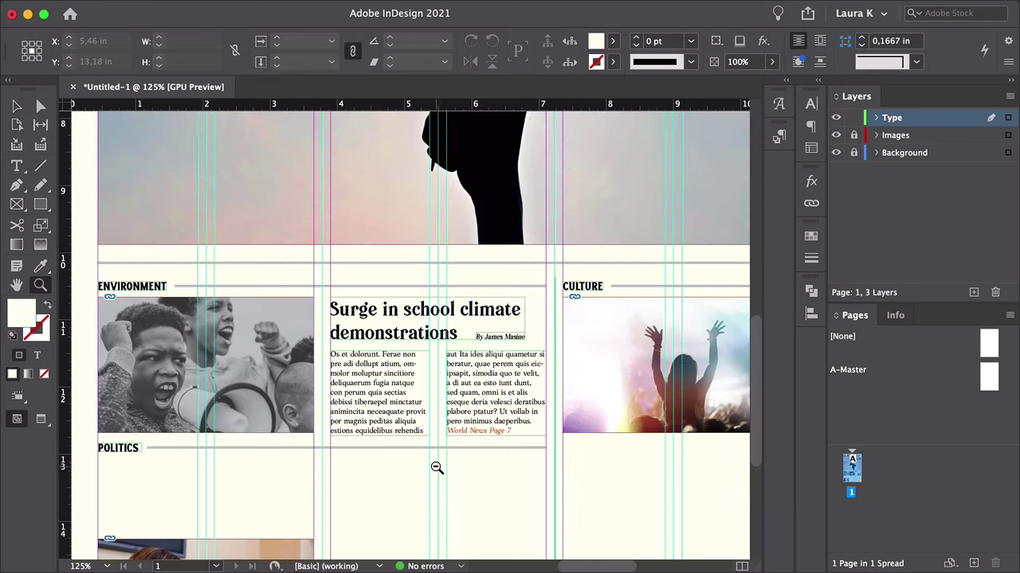
{"action": "key", "text": "super+1"}
- Copy the Environment headline under POLITICS, then move over to the Culture teaser
{"action": "key", "text": "w"}
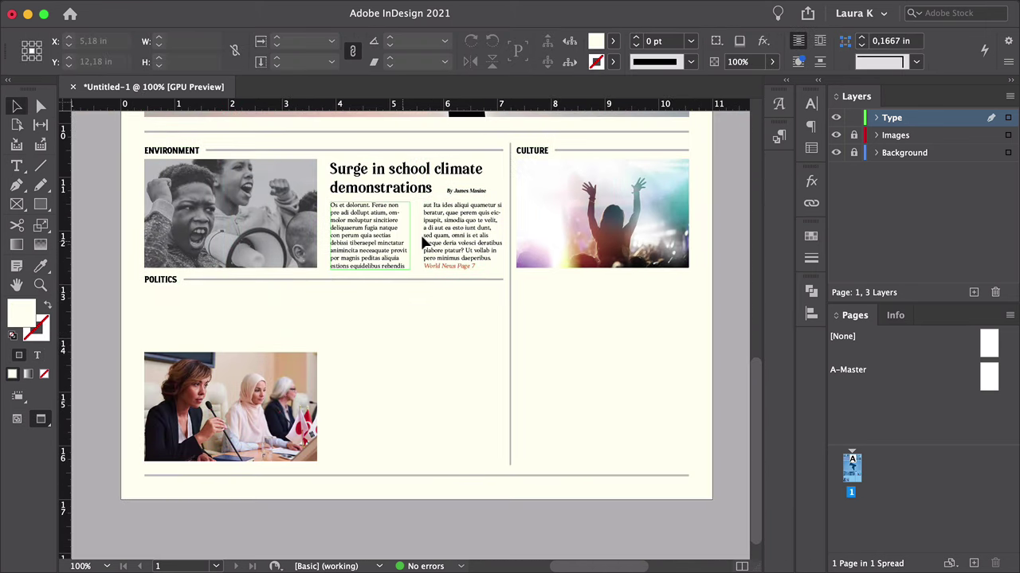
{"action": "key", "text": "w"}
{"action": "left_click_drag", "start_coordinate": [398, 192], "coordinate": [214, 319]}
{"action": "left_click", "coordinate": [334, 309]}
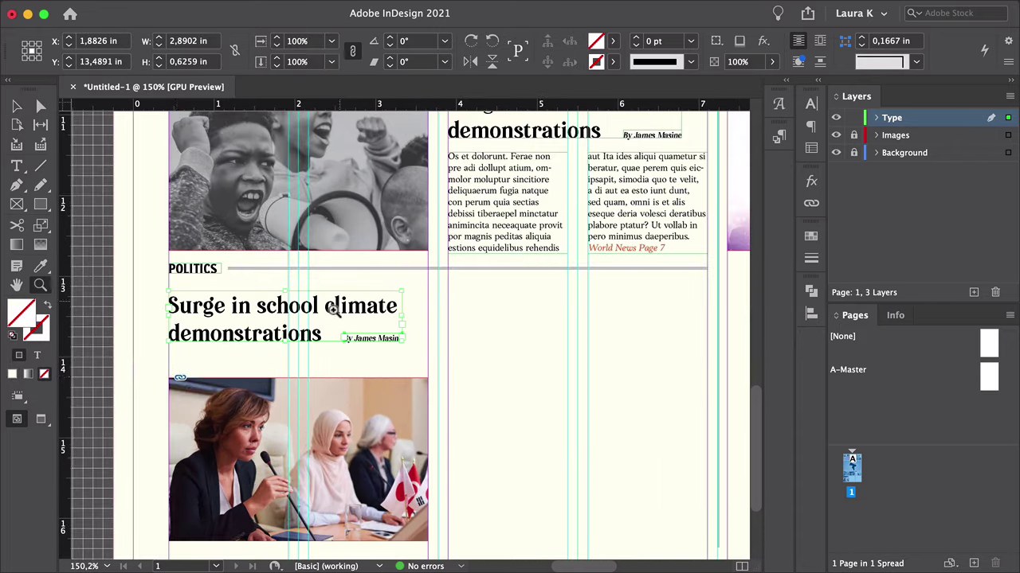
{"action": "scroll", "coordinate": [478, 303], "scroll_direction": "right", "scroll_amount": 10}
{"action": "left_click", "coordinate": [440, 357], "text": "alt"}
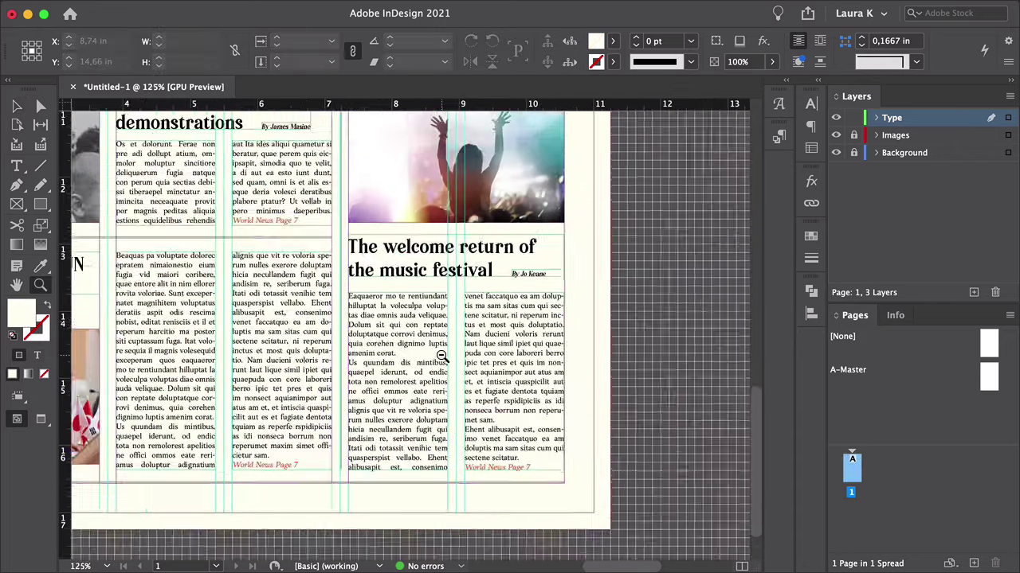
{"action": "scroll", "coordinate": [440, 357], "scroll_direction": "down", "scroll_amount": 2}
{"action": "scroll", "coordinate": [603, 403], "scroll_direction": "down", "scroll_amount": 3}
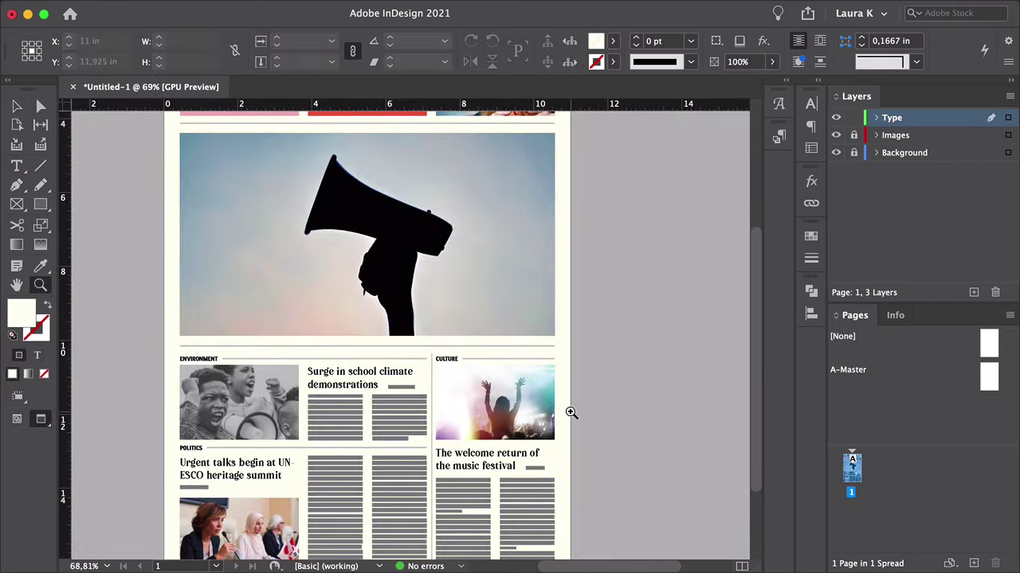
- Add a headline frame over the megaphone photo reading 'The golden age of protest: why change is in the air' in Pioggia 46 pt
{"action": "left_click_drag", "start_coordinate": [215, 221], "coordinate": [271, 223]}
{"action": "key", "text": "t"}
{"action": "left_click_drag", "start_coordinate": [179, 185], "coordinate": [391, 329]}
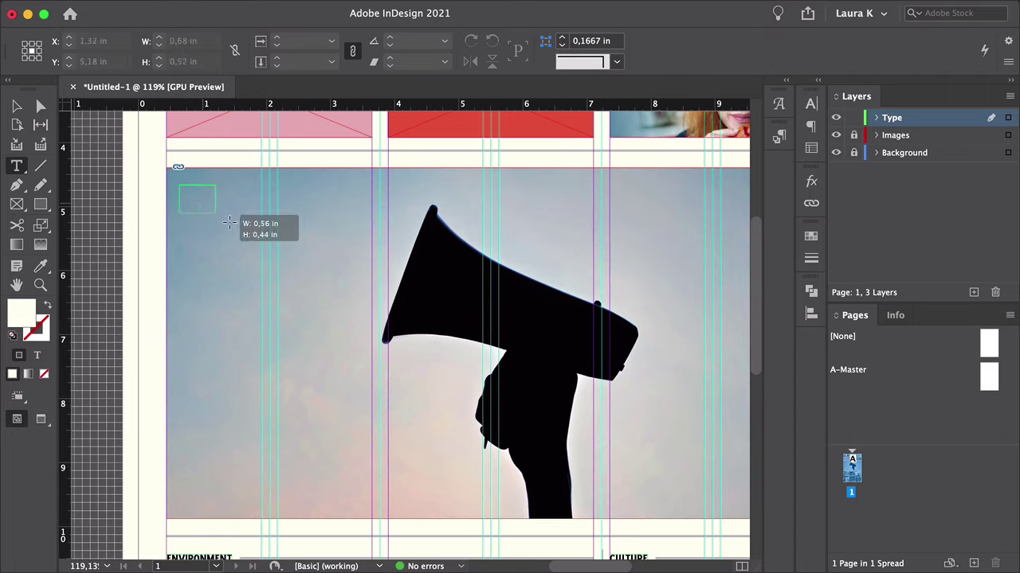
{"action": "type", "text": "The gol…st: wh"}
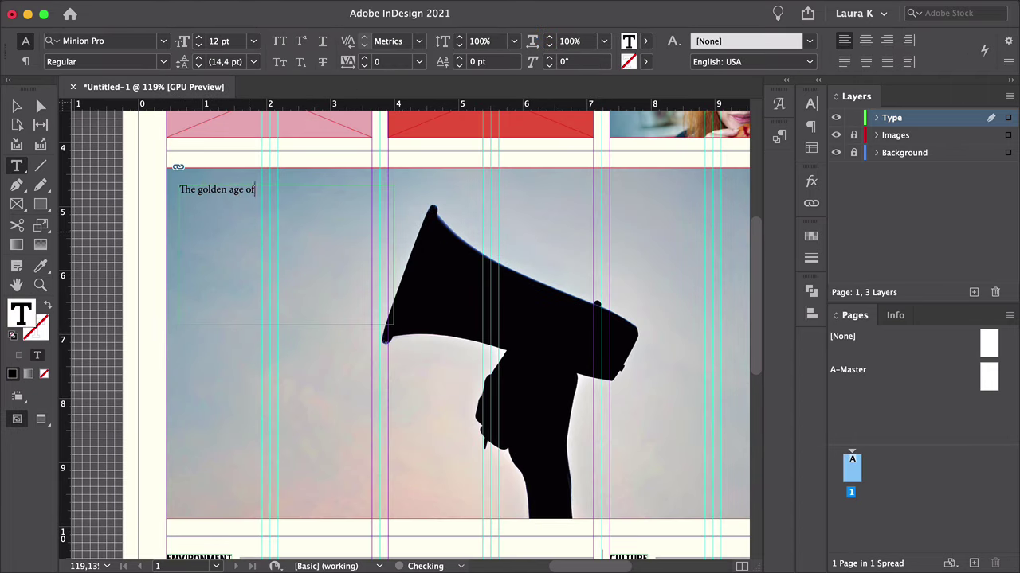
{"action": "type", "text": "y change is in the air"}
{"action": "key", "text": "ctrl+a"}
{"action": "left_click", "coordinate": [103, 41]}
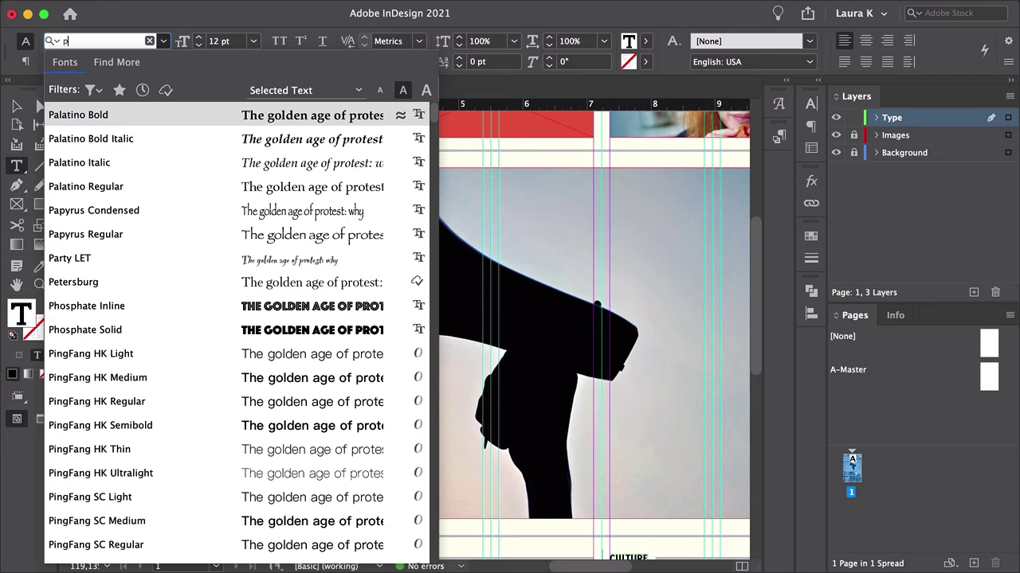
{"action": "type", "text": "Pioggia"}
{"action": "key", "text": "Return"}
{"action": "left_click", "coordinate": [253, 41]}
{"action": "type", "text": "46"}
{"action": "key", "text": "Return"}
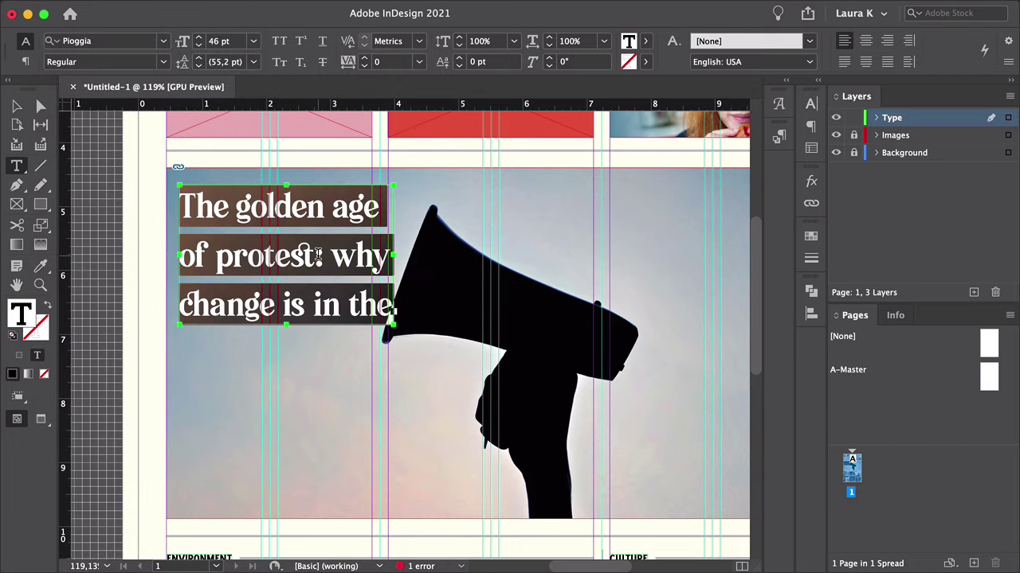
- Break the headline before 'why' and 'is', tighten its leading, and move it down
{"action": "left_click", "coordinate": [334, 258]}
{"action": "key", "text": "Return"}
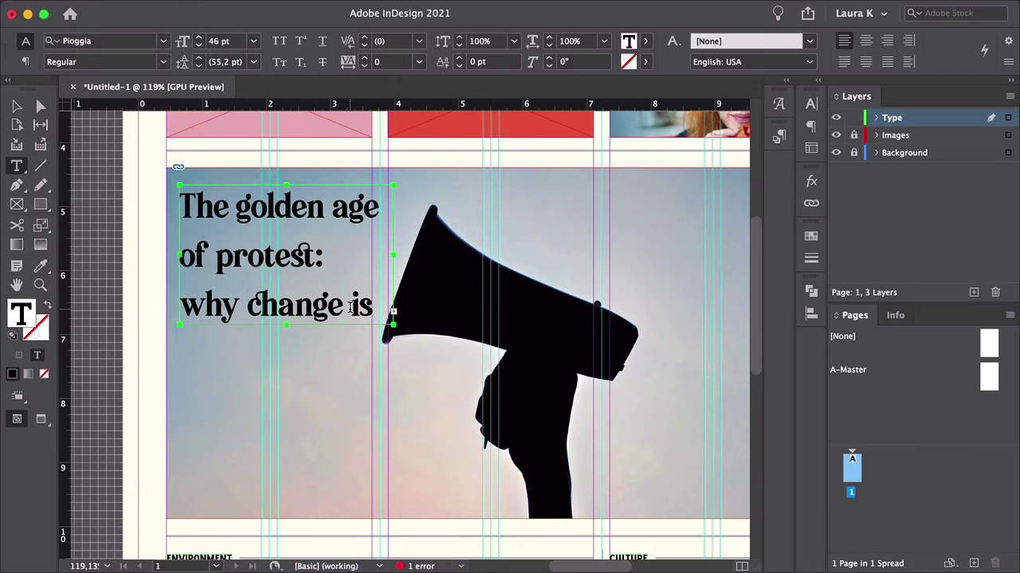
{"action": "left_click", "coordinate": [354, 305]}
{"action": "key", "text": "Return"}
{"action": "key", "text": "Escape"}
{"action": "key", "text": "ctrl+alt+c"}
{"action": "double_click", "coordinate": [262, 298]}
{"action": "key", "text": "ctrl+a"}
{"action": "key", "text": "alt+Up"}
{"action": "key", "text": "alt+Up"}
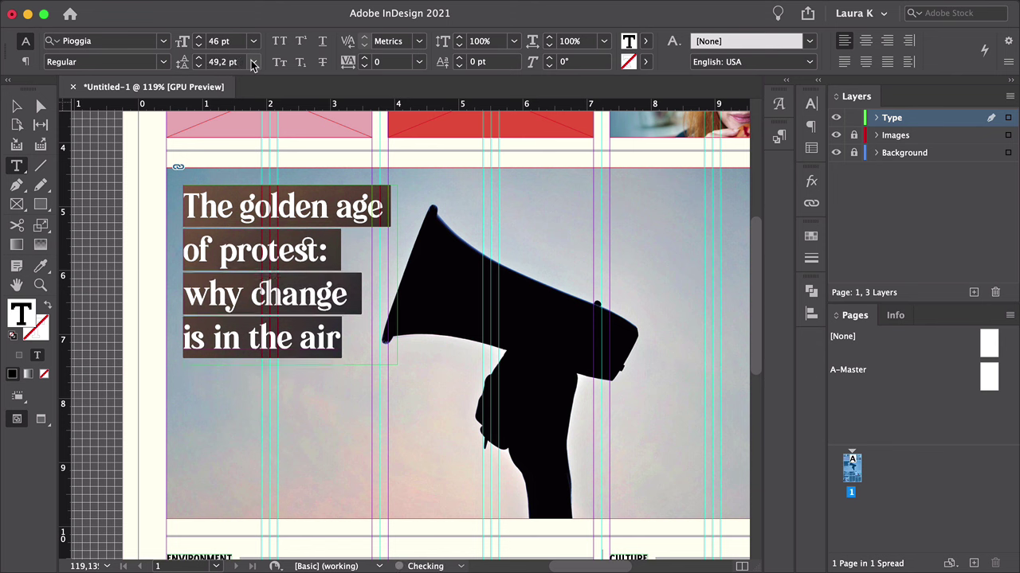
{"action": "key", "text": "alt+Up"}
{"action": "key", "text": "alt+Up"}
{"action": "key", "text": "alt+Up"}
{"action": "key", "text": "Escape"}
{"action": "left_click_drag", "start_coordinate": [278, 255], "coordinate": [279, 279]}
- Add a 'YOUR SUBTITLE TEXT HERE' subtitle frame above the headline in ELMODER Bold
{"action": "key", "text": "t"}
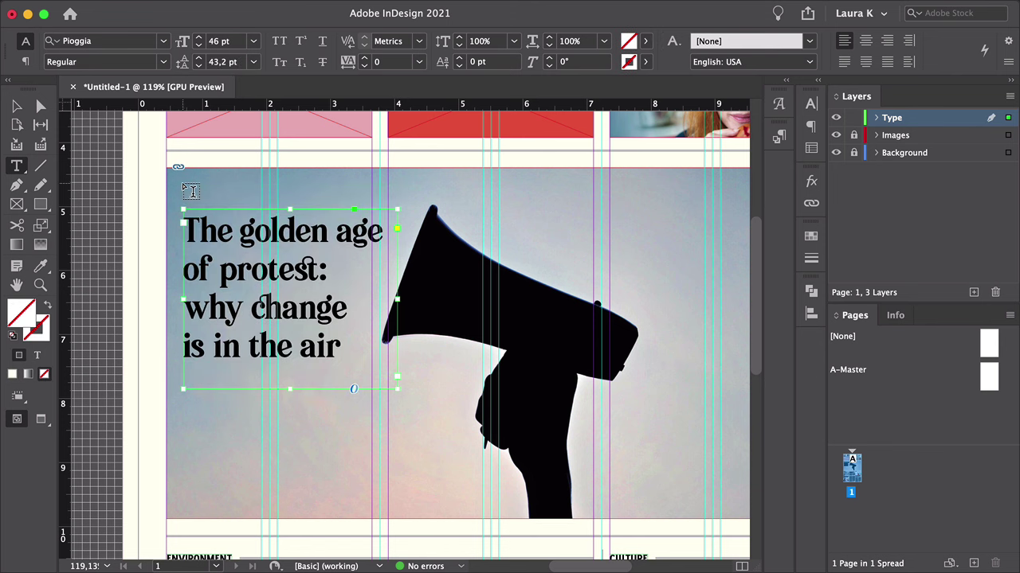
{"action": "left_click_drag", "start_coordinate": [184, 183], "coordinate": [344, 196]}
{"action": "type", "text": "YOUR SUBTITLE TEXT HERE"}
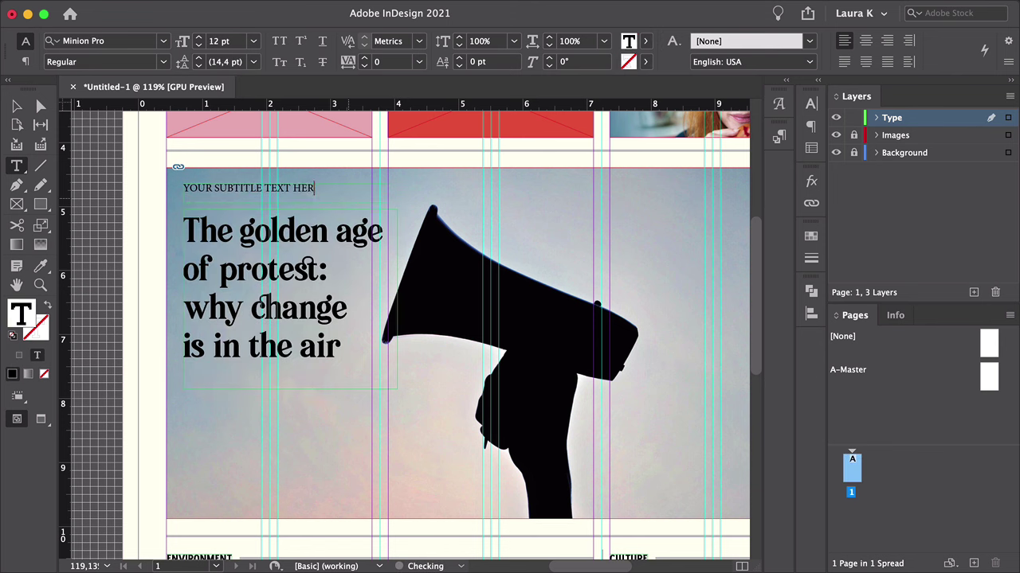
{"action": "key", "text": "ctrl+a"}
{"action": "left_click", "coordinate": [96, 41]}
{"action": "type", "text": "ELM"}
{"action": "key", "text": "Return"}
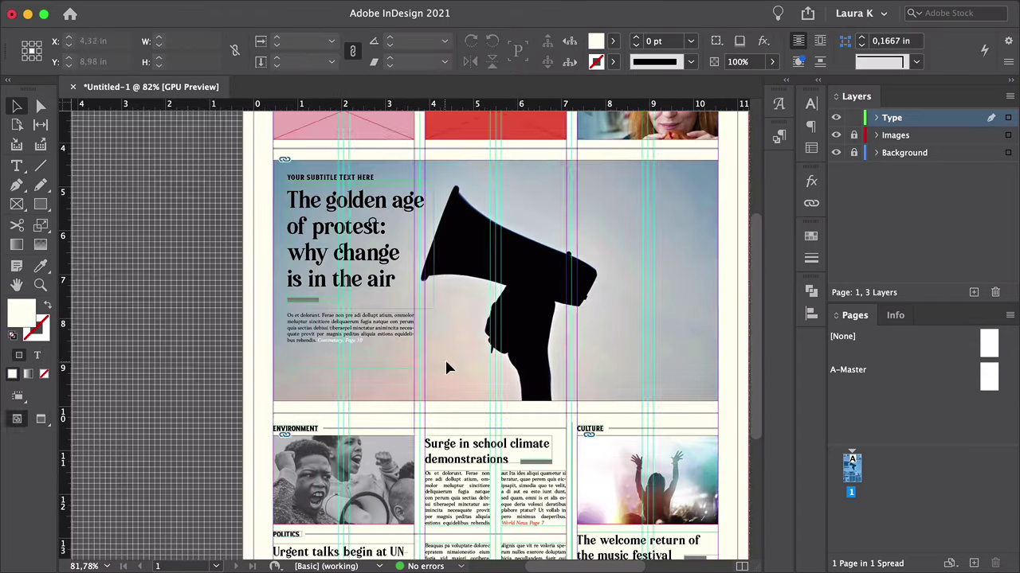
- Preview the page without guides and select the subtitle copy in the pink box
{"action": "key", "text": "w"}
{"action": "left_click_drag", "start_coordinate": [386, 346], "coordinate": [341, 404]}
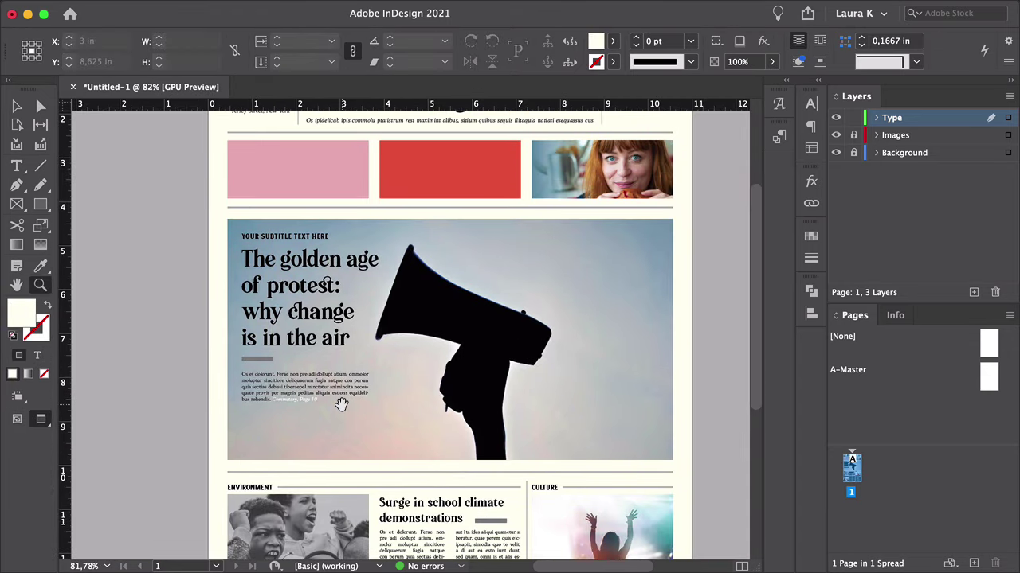
{"action": "scroll", "coordinate": [341, 404], "scroll_direction": "up", "scroll_amount": 3}
{"action": "scroll", "coordinate": [337, 295], "scroll_direction": "up", "scroll_amount": 3, "text": "alt"}
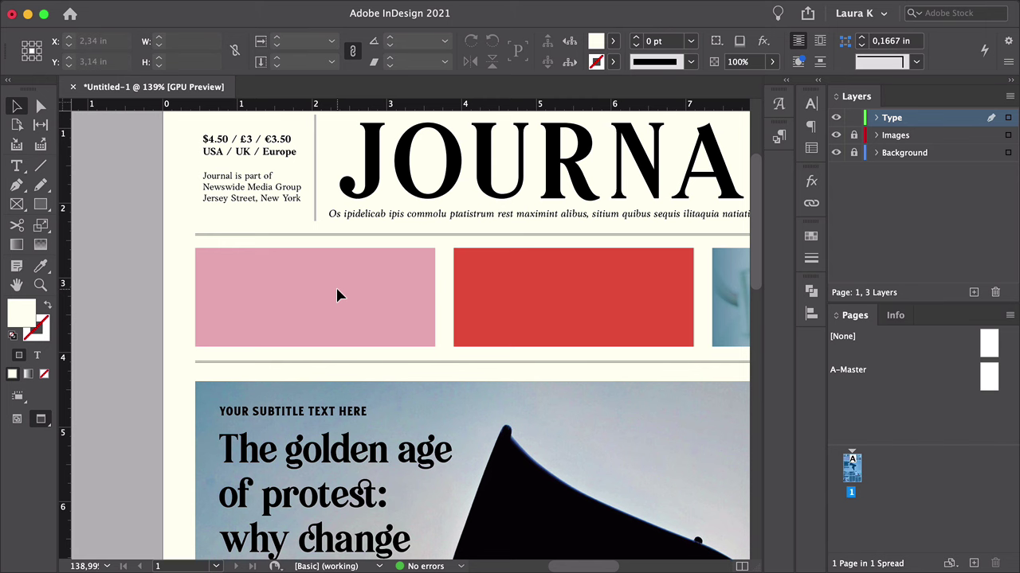
{"action": "left_click", "coordinate": [335, 288]}
{"action": "scroll", "coordinate": [359, 262], "scroll_direction": "up", "scroll_amount": 1, "text": "alt"}
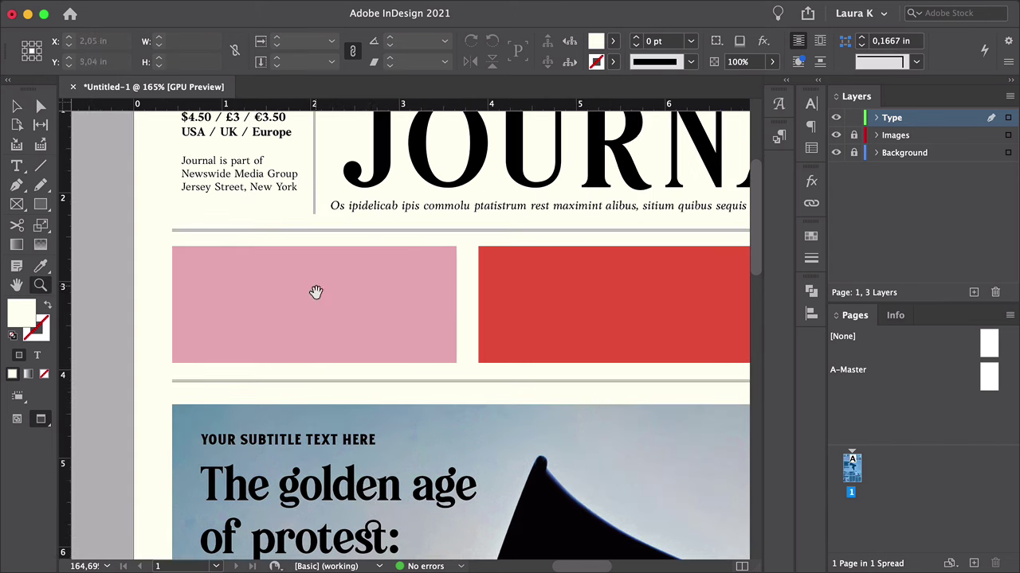
- Turn the pink-box subtitle into a centred, white, all-caps Pioggia 'SIMON BROWN' heading
{"action": "left_click_drag", "start_coordinate": [316, 292], "coordinate": [316, 261]}
{"action": "triple_click", "coordinate": [351, 267]}
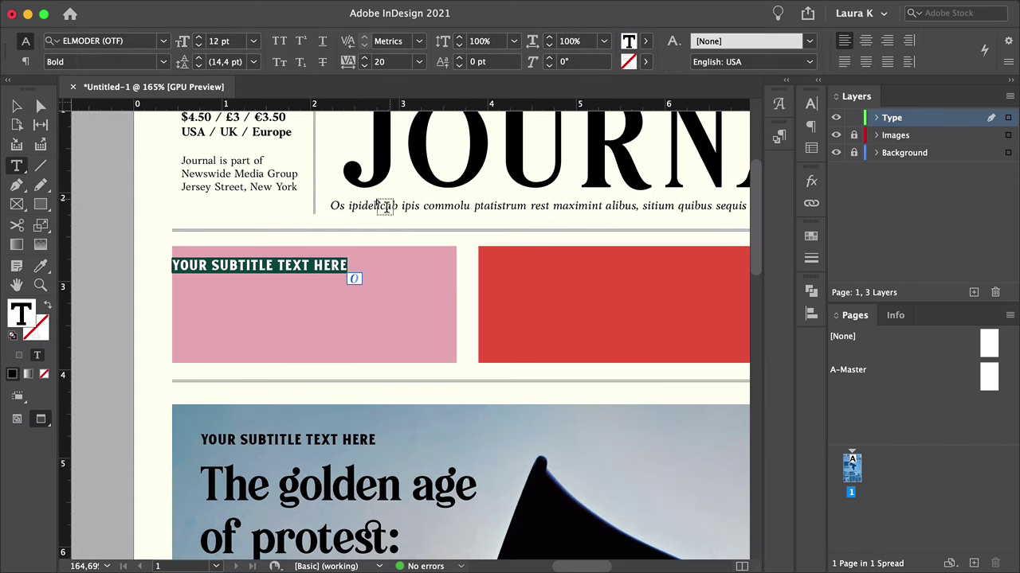
{"action": "left_click", "coordinate": [24, 61]}
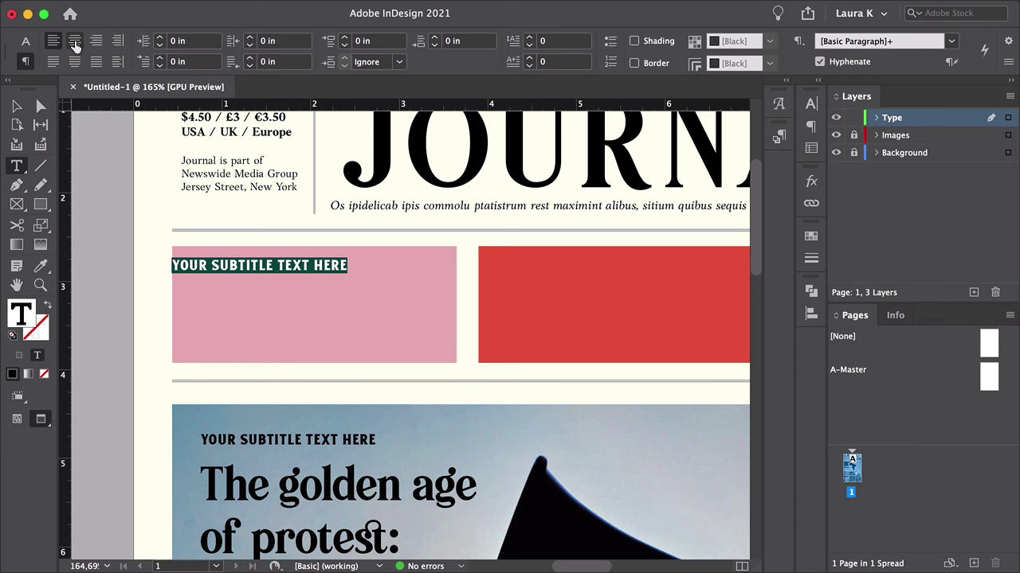
{"action": "left_click", "coordinate": [75, 41]}
{"action": "left_click", "coordinate": [24, 41]}
{"action": "left_click", "coordinate": [645, 41]}
{"action": "left_click", "coordinate": [661, 265]}
{"action": "left_click", "coordinate": [128, 41]}
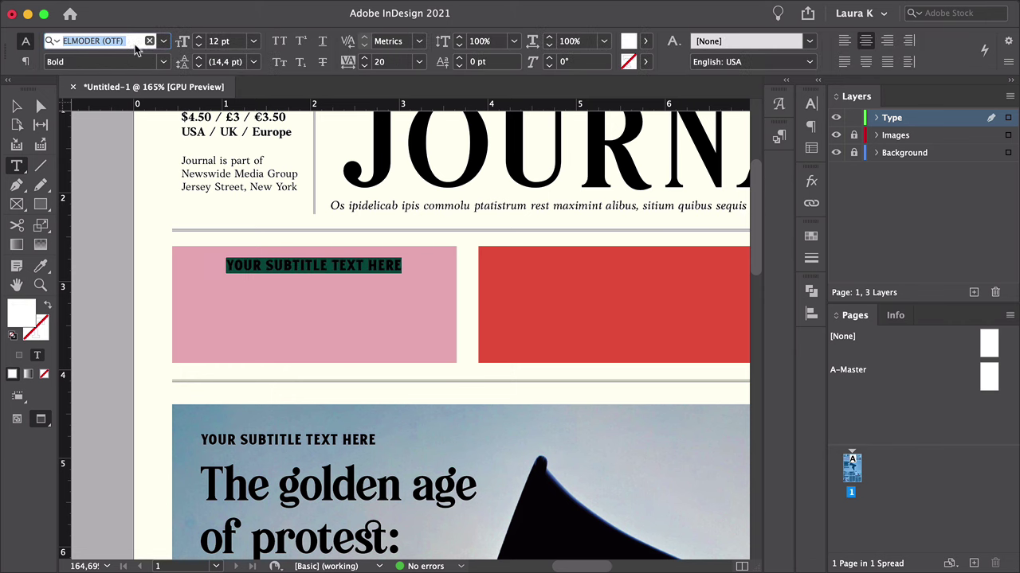
{"action": "type", "text": "pio"}
{"action": "key", "text": "Return"}
{"action": "left_click", "coordinate": [279, 41]}
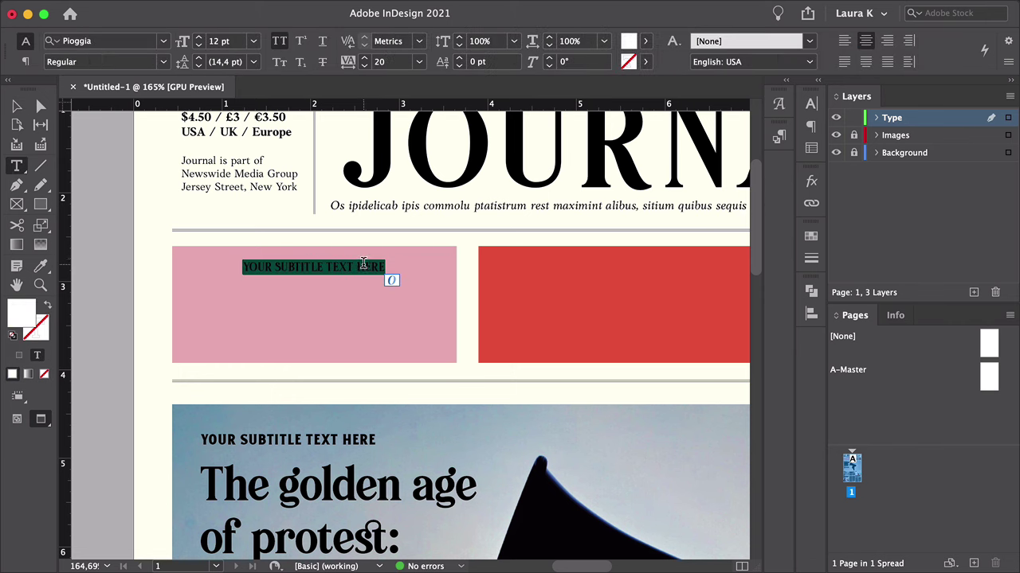
{"action": "type", "text": "SIMON BROWN"}
{"action": "key", "text": "super+a"}
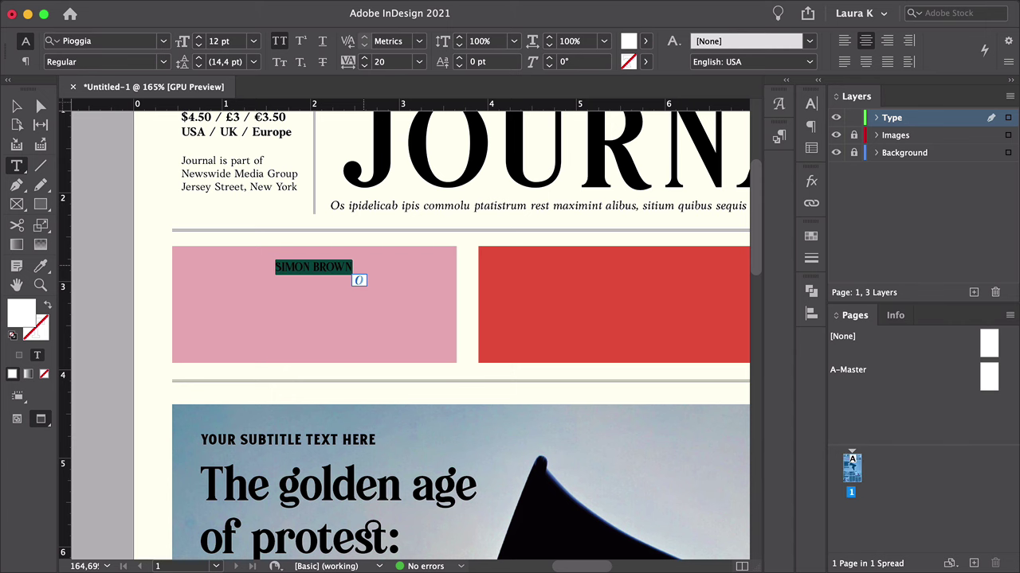
{"action": "key", "text": "super+shift+period"}
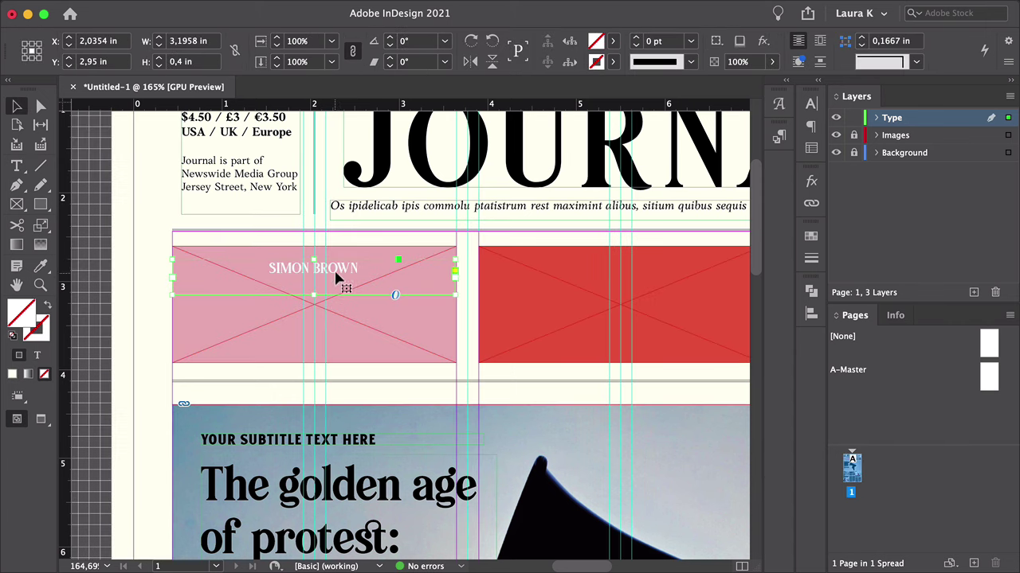
{"action": "key", "text": "super+shift+period"}
{"action": "key", "text": "super+shift+period"}
{"action": "key", "text": "super+shift+period"}
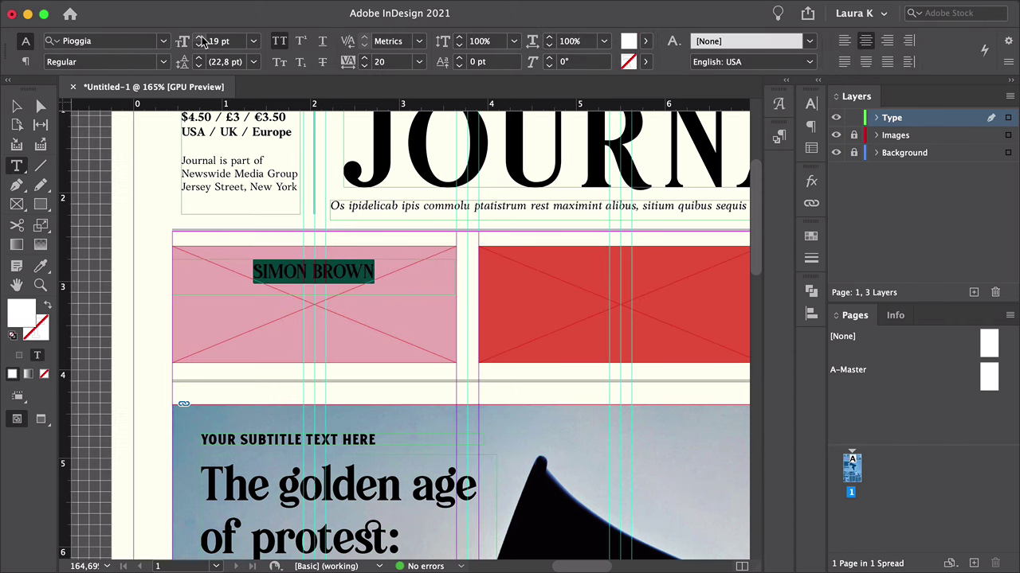
{"action": "key", "text": "super+shift+period"}
{"action": "key", "text": "super+shift+period"}
- Place a copy of the heading below it, set to Anko 8.5 pt with 0 tracking
{"action": "key", "text": "Escape"}
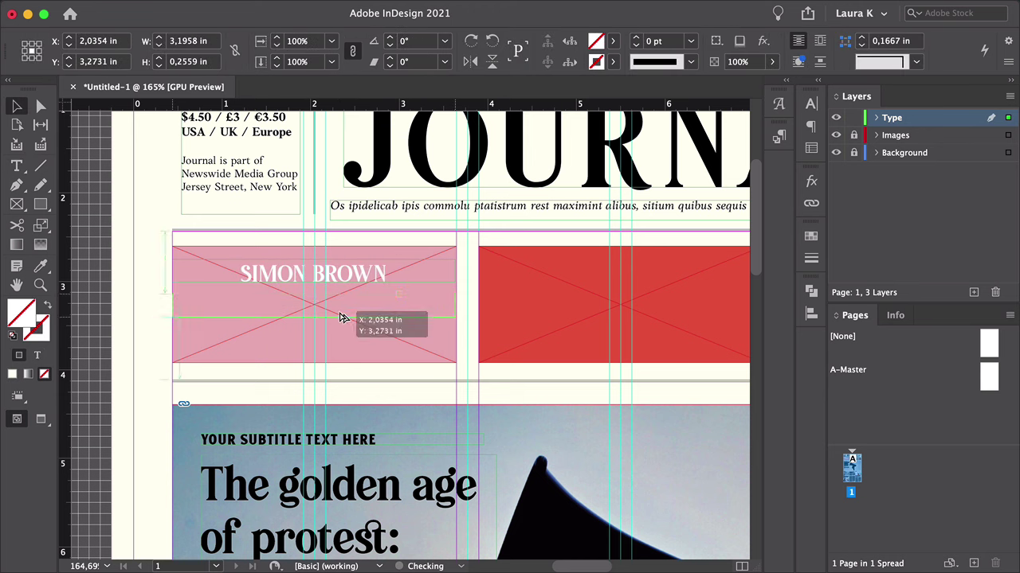
{"action": "left_click_drag", "start_coordinate": [340, 283], "coordinate": [340, 319]}
{"action": "left_click", "coordinate": [254, 41]}
{"action": "scroll", "coordinate": [256, 166], "scroll_direction": "down", "scroll_amount": 5}
{"action": "scroll", "coordinate": [256, 166], "scroll_direction": "up", "scroll_amount": 5}
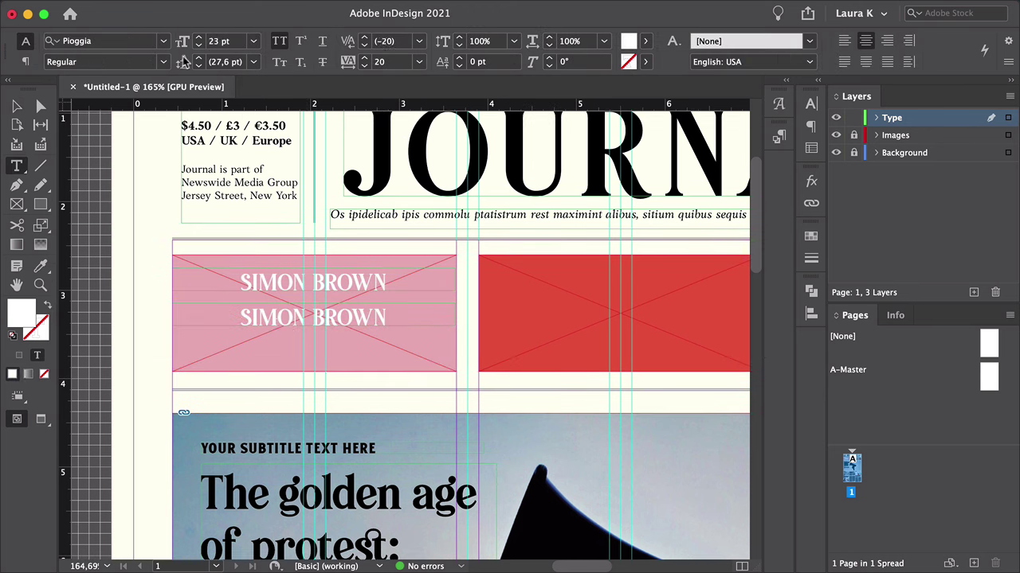
{"action": "type", "text": "8,5"}
{"action": "key", "text": "Return"}
{"action": "left_click", "coordinate": [418, 61]}
{"action": "left_click", "coordinate": [390, 204]}
{"action": "left_click", "coordinate": [131, 43]}
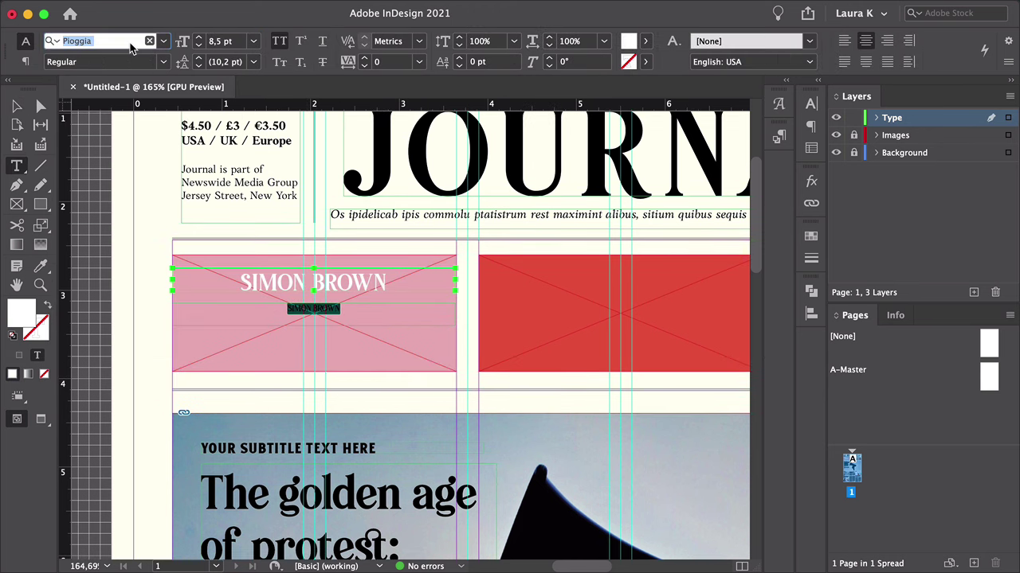
{"action": "type", "text": "anko"}
{"action": "key", "text": "Return"}
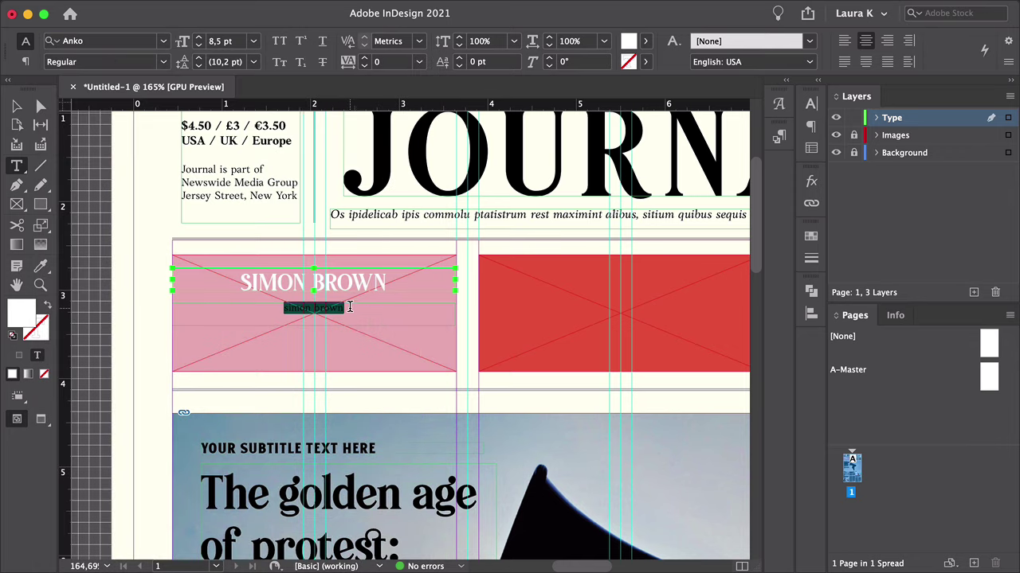
{"action": "key", "text": "Escape"}
- Fill the small frame with placeholder text, resized and trimmed to end 're nobi.'
{"action": "left_click_drag", "start_coordinate": [314, 315], "coordinate": [326, 336]}
{"action": "double_click", "coordinate": [326, 334]}
{"action": "right_click", "coordinate": [326, 335]}
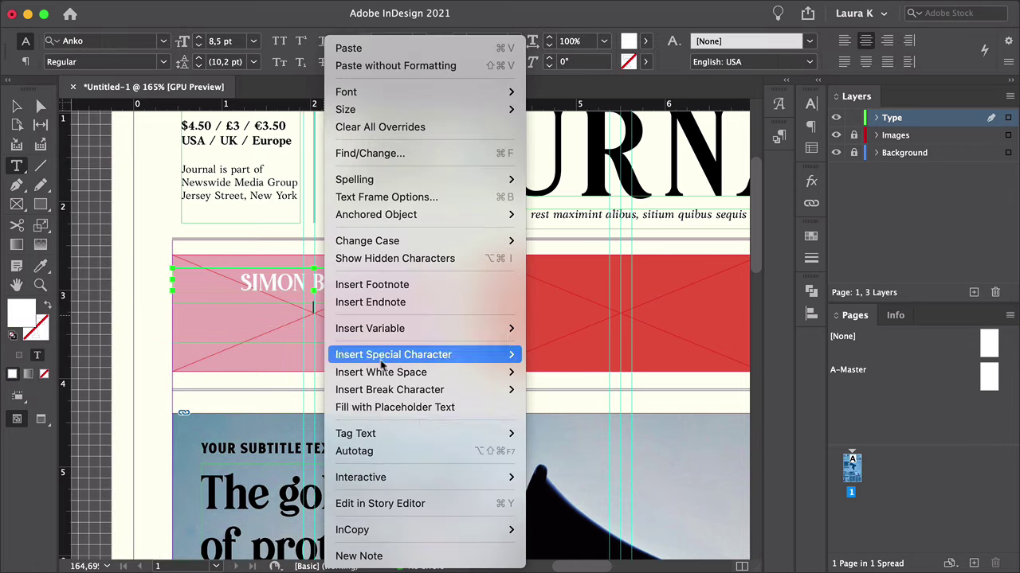
{"action": "left_click", "coordinate": [399, 409]}
{"action": "key", "text": "Escape"}
{"action": "left_click_drag", "start_coordinate": [455, 321], "coordinate": [438, 321]}
{"action": "double_click", "coordinate": [228, 321]}
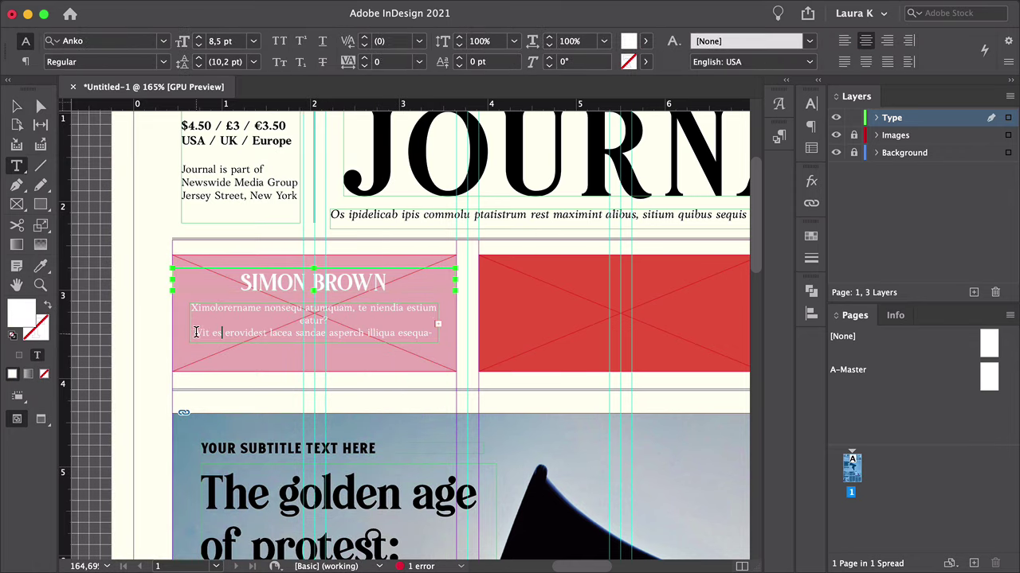
{"action": "left_click_drag", "start_coordinate": [378, 335], "coordinate": [436, 335]}
{"action": "type", "text": "."}
{"action": "key", "text": "Escape"}
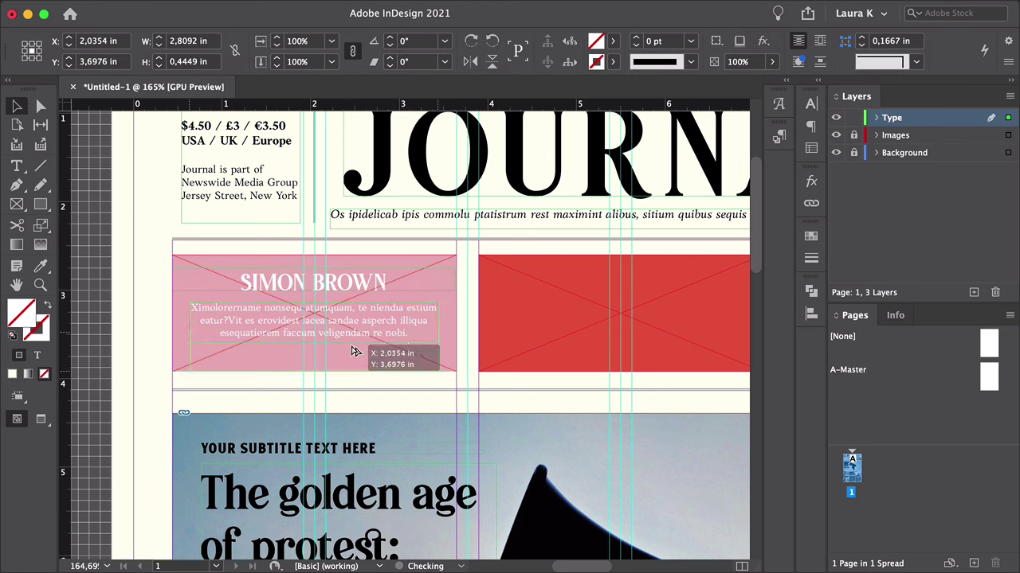
- Copy the frame below as an 'EDUCATION, PAGE 35' line set in ELMODER Bold
{"action": "left_click_drag", "start_coordinate": [351, 327], "coordinate": [361, 354]}
{"action": "double_click", "coordinate": [361, 354]}
{"action": "key", "text": "ctrl+a"}
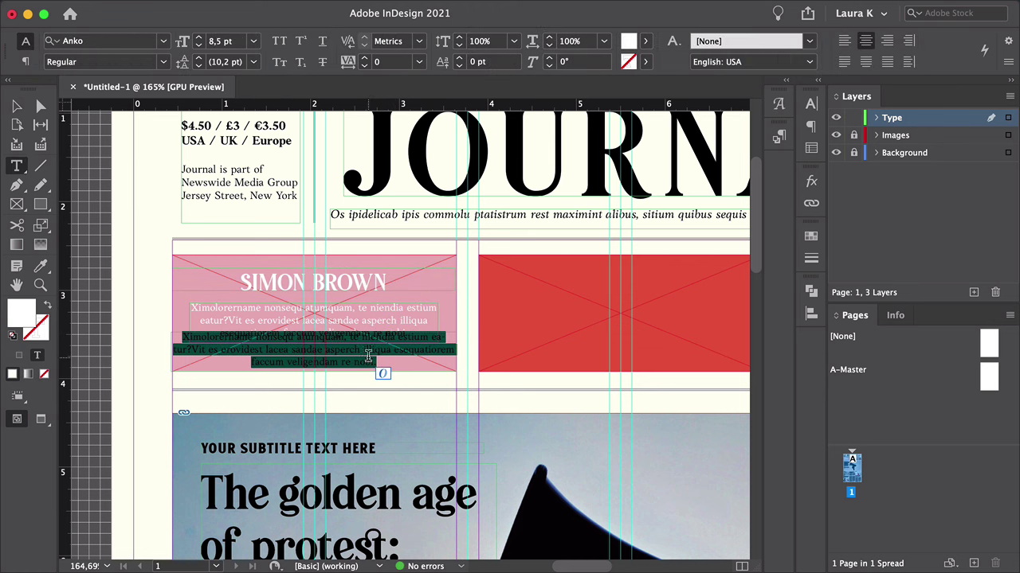
{"action": "type", "text": "EDUCATION, PAGE 35"}
{"action": "key", "text": "Escape"}
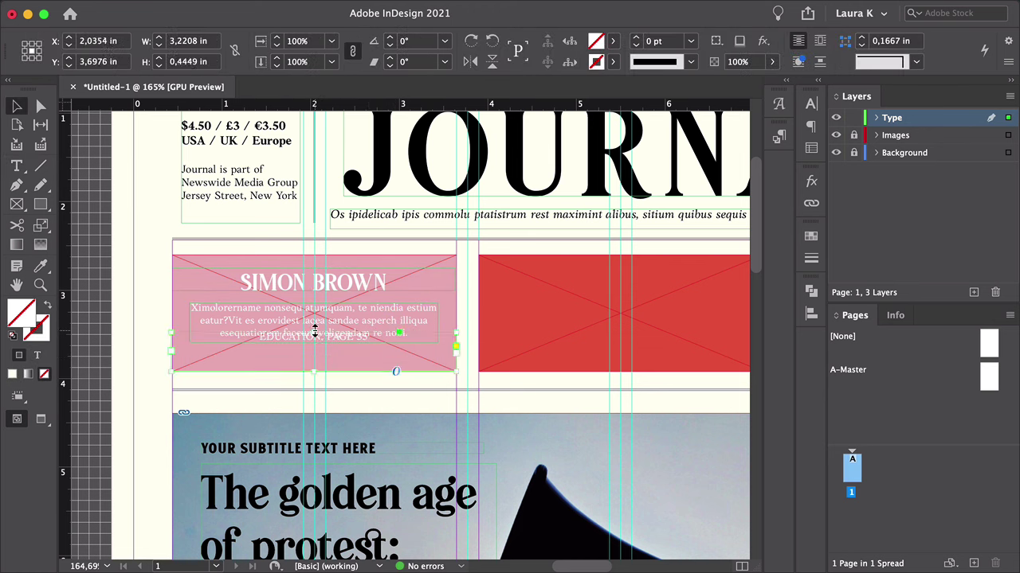
{"action": "left_click_drag", "start_coordinate": [331, 336], "coordinate": [330, 351]}
{"action": "triple_click", "coordinate": [331, 351]}
{"action": "left_click", "coordinate": [132, 41]}
{"action": "type", "text": "elm"}
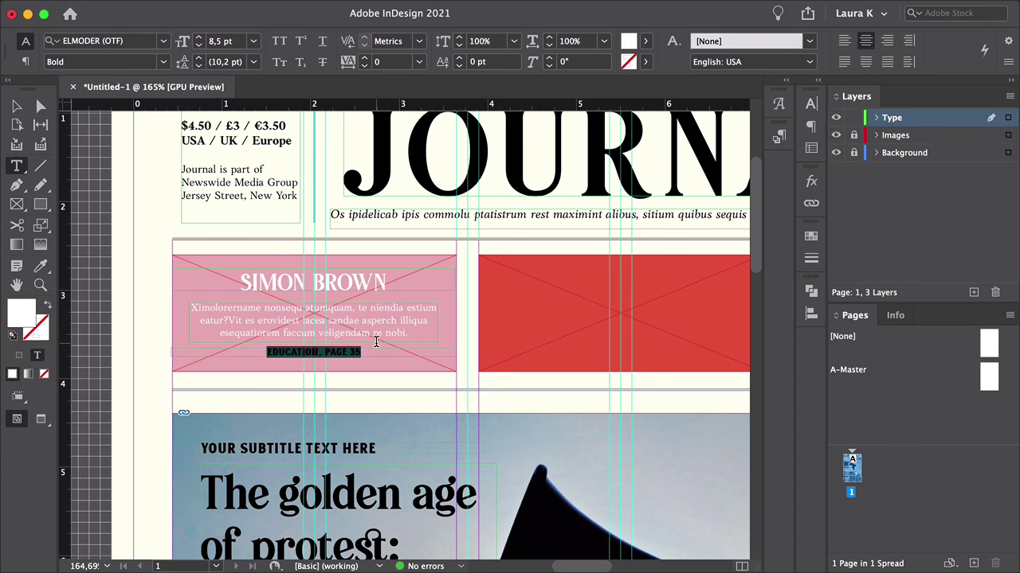
{"action": "key", "text": "Escape"}
- Duplicate the whole pink teaser group onto the red box
{"action": "key", "text": "w"}
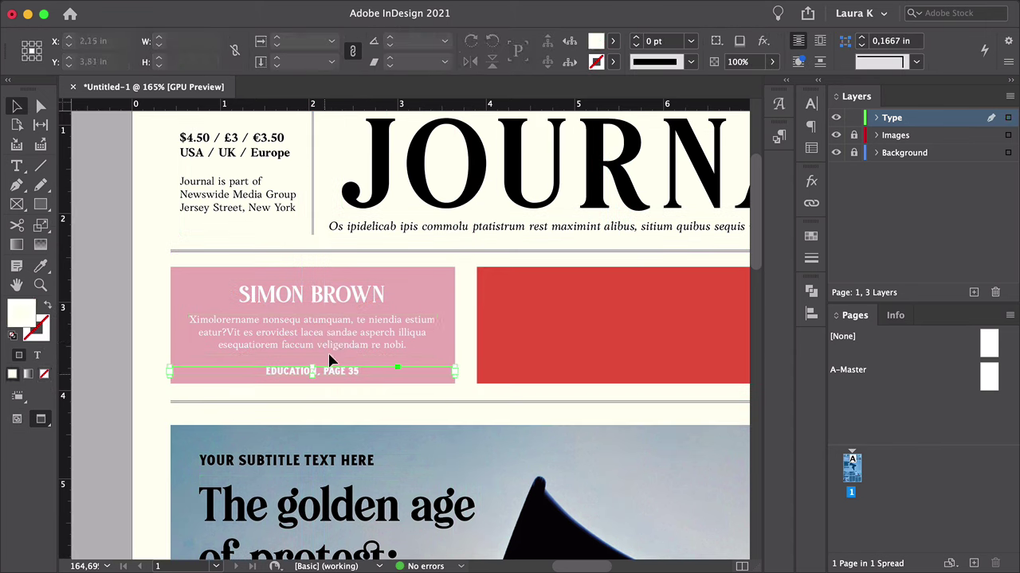
{"action": "left_click_drag", "start_coordinate": [331, 361], "coordinate": [159, 323]}
{"action": "scroll", "coordinate": [159, 324], "scroll_direction": "down", "scroll_amount": 3}
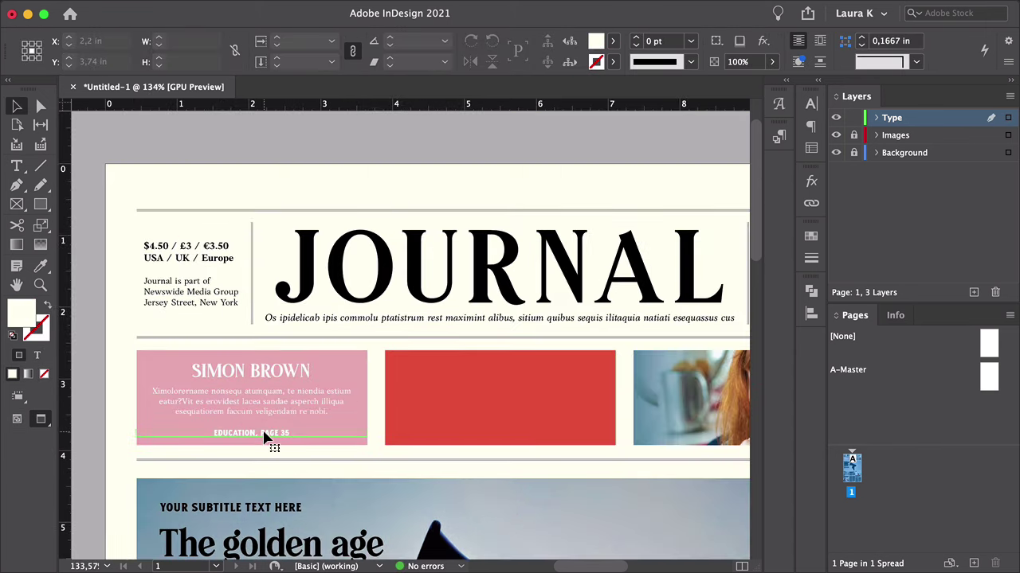
{"action": "key", "text": "w"}
{"action": "left_click_drag", "start_coordinate": [266, 438], "coordinate": [514, 438]}
{"action": "scroll", "coordinate": [514, 438], "scroll_direction": "up", "scroll_amount": 2}
- Relabel the copy 'LIFESTYLE, PAGE 34' and refill its body with fresh placeholder text
{"action": "double_click", "coordinate": [334, 470]}
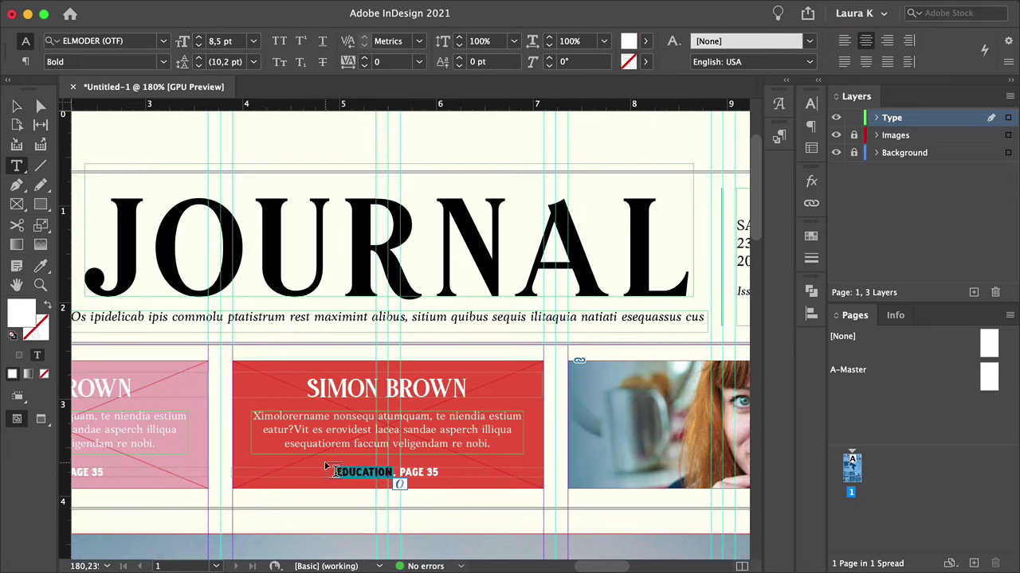
{"action": "type", "text": "LIFESTYLE"}
{"action": "double_click", "coordinate": [431, 472]}
{"action": "type", "text": "34"}
{"action": "triple_click", "coordinate": [386, 430]}
{"action": "right_click", "coordinate": [430, 430]}
{"action": "left_click", "coordinate": [477, 406]}
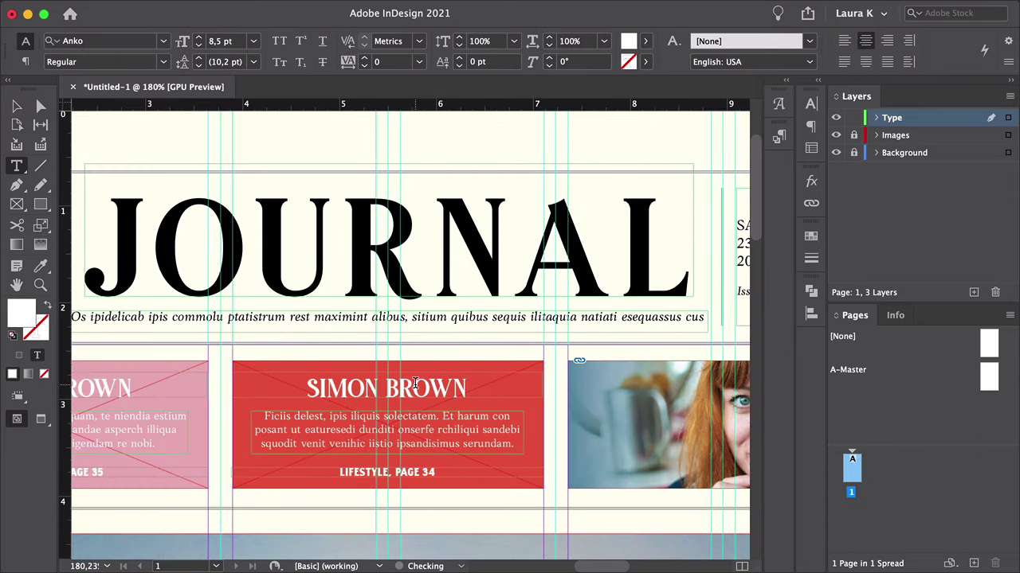
- Replace the copied heading with 'DJ KARTSON' and deselect
{"action": "triple_click", "coordinate": [415, 384]}
{"action": "type", "text": "DJ KARTSON"}
{"action": "key", "text": "Escape"}
{"action": "left_click", "coordinate": [192, 149]}
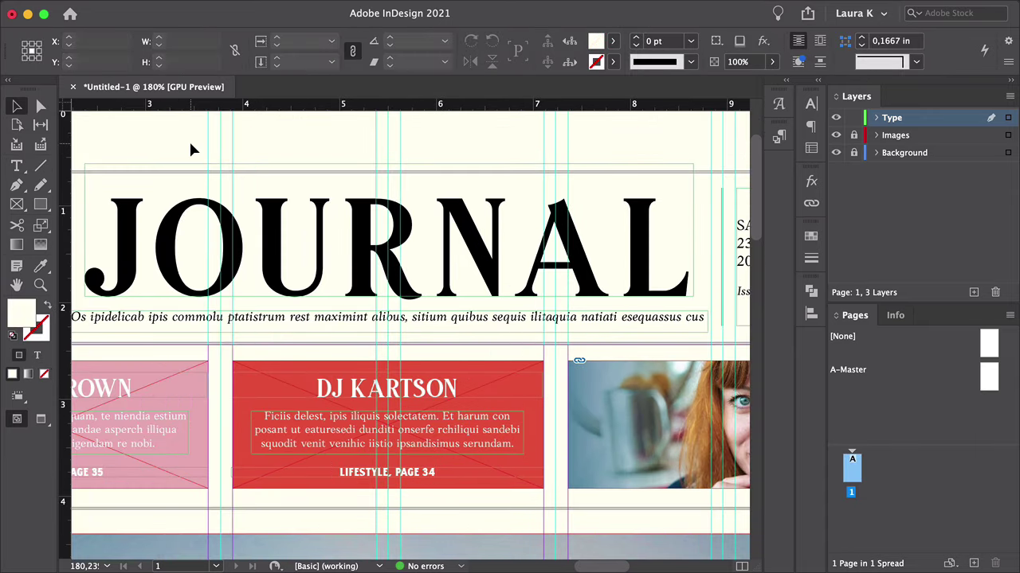
{"action": "scroll", "coordinate": [375, 268], "scroll_direction": "right", "scroll_amount": 5}
{"action": "scroll", "coordinate": [478, 335], "scroll_direction": "right", "scroll_amount": 1}
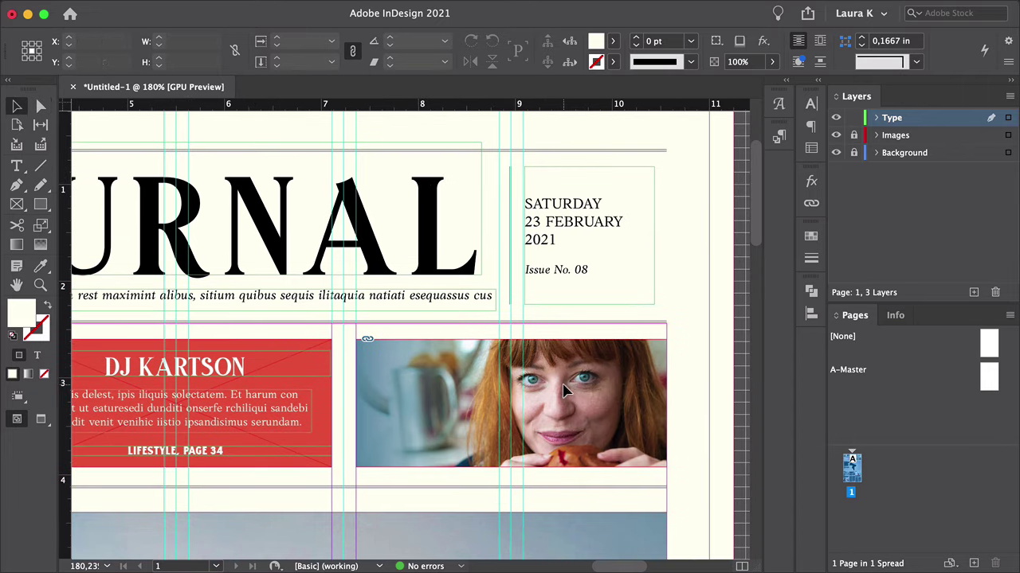
- Enlarge and shift the photo inside its frame to centre the woman's face
{"action": "double_click", "coordinate": [564, 390]}
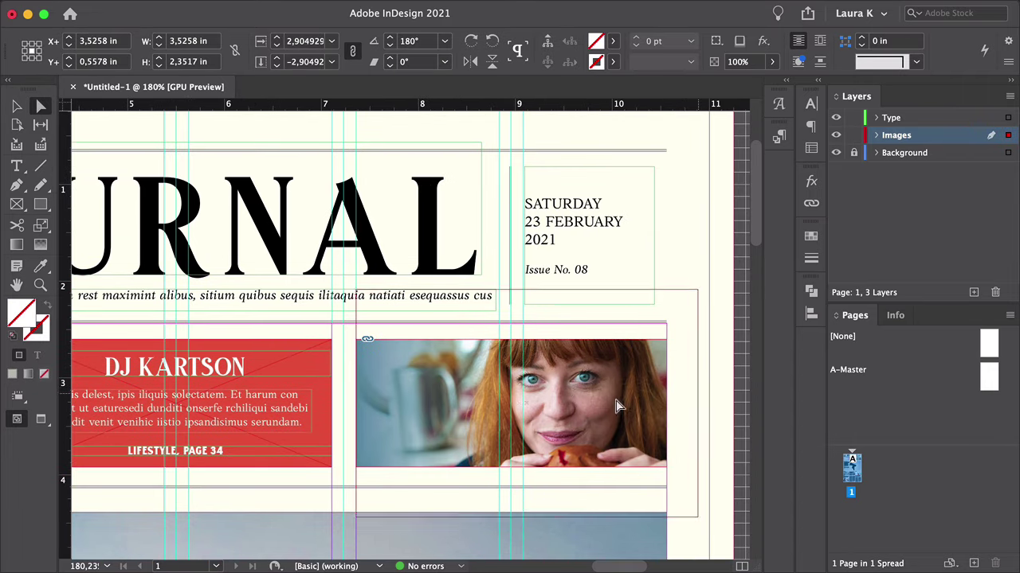
{"action": "left_click_drag", "start_coordinate": [616, 406], "coordinate": [603, 389]}
{"action": "left_click_drag", "start_coordinate": [699, 520], "coordinate": [694, 512]}
{"action": "left_click_drag", "start_coordinate": [603, 388], "coordinate": [585, 408]}
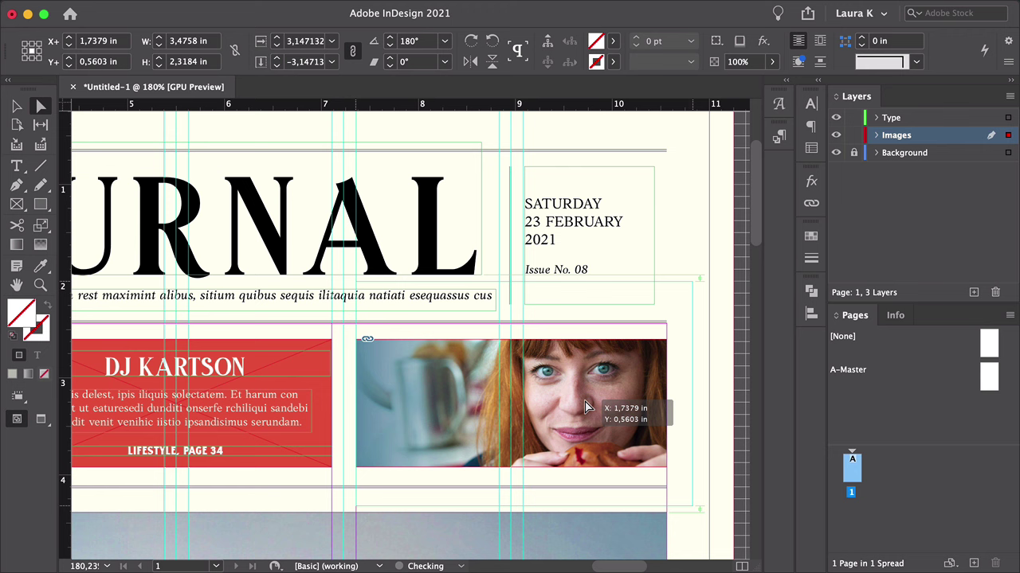
- Copy the DJ KARTSON heading onto the photo and retype it as 'LUCY JAMES ON THE BEST EVER BURGER'
{"action": "key", "text": "v"}
{"action": "left_click", "coordinate": [228, 368]}
{"action": "left_click_drag", "start_coordinate": [228, 368], "coordinate": [530, 368]}
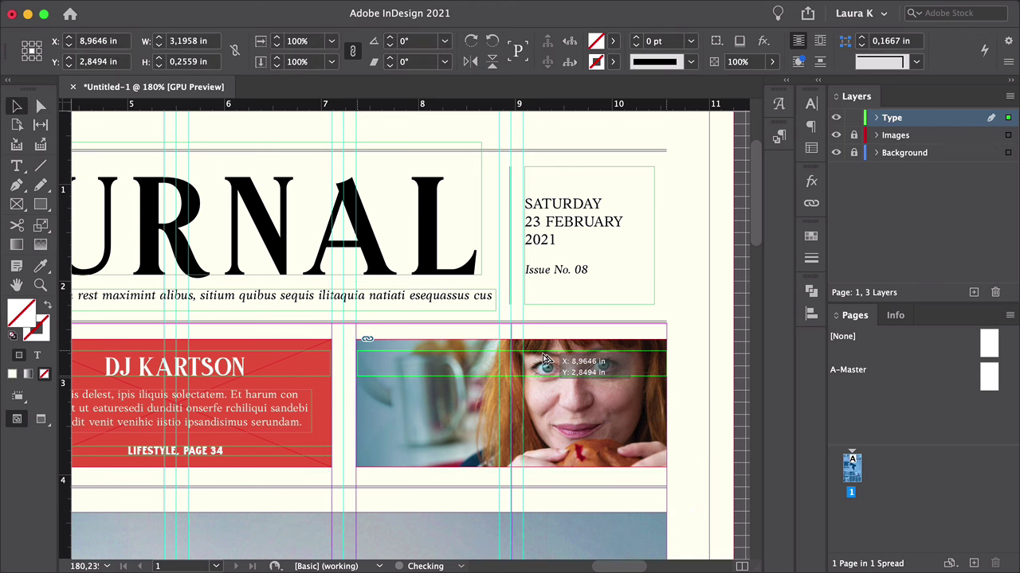
{"action": "key", "text": "t"}
{"action": "key", "text": "ctrl+a"}
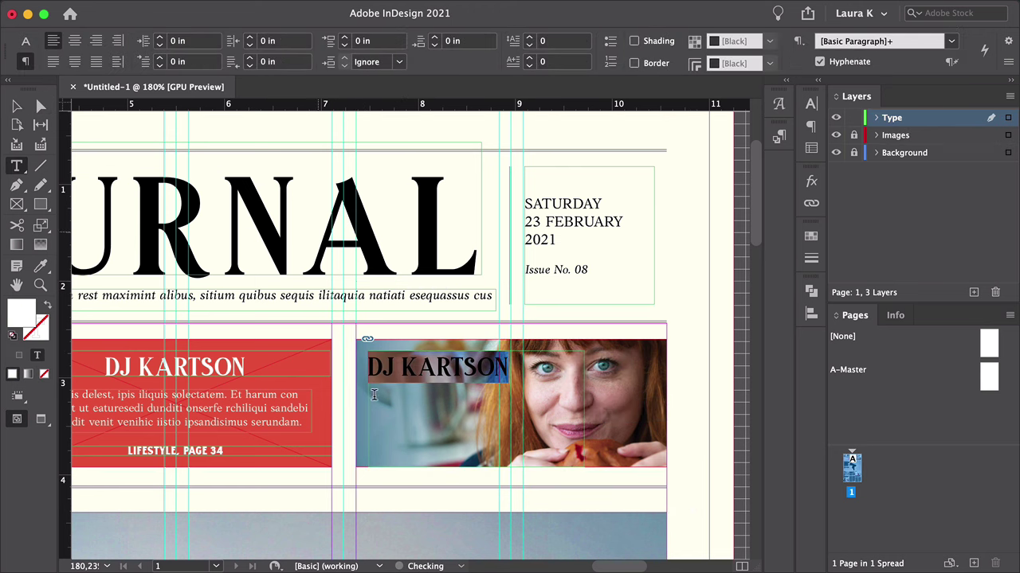
{"action": "type", "text": "LUCY JAMES ON THE BEST EV"}
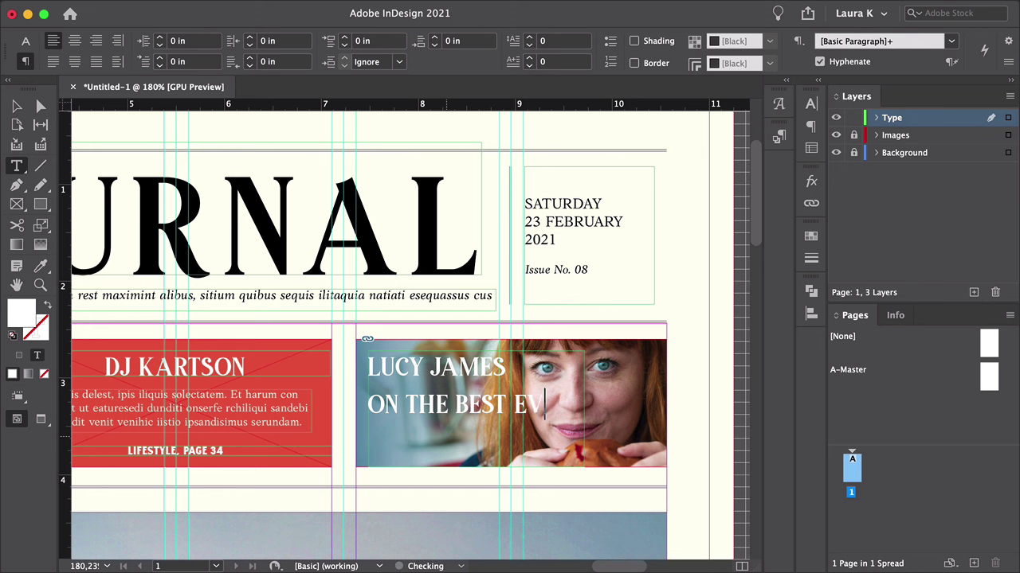
{"action": "type", "text": "ER BURGER"}
- Make 'on the best ever' lowercase, tighten the headline leading, and change BURGER to BURGERS
{"action": "triple_click", "coordinate": [494, 399]}
{"action": "key", "text": "ctrl+shift+k"}
{"action": "key", "text": "ctrl+a"}
{"action": "key", "text": "alt+Up"}
{"action": "key", "text": "alt+Up"}
{"action": "key", "text": "alt+Up"}
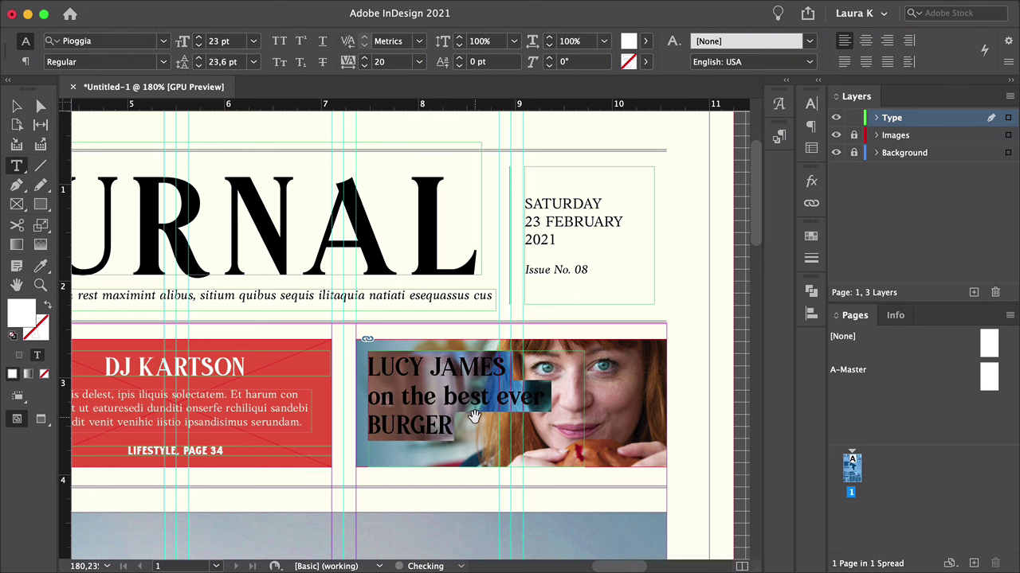
{"action": "left_click", "coordinate": [466, 413]}
{"action": "type", "text": "S"}
- Colour the word BURGERS yellow
{"action": "double_click", "coordinate": [423, 414]}
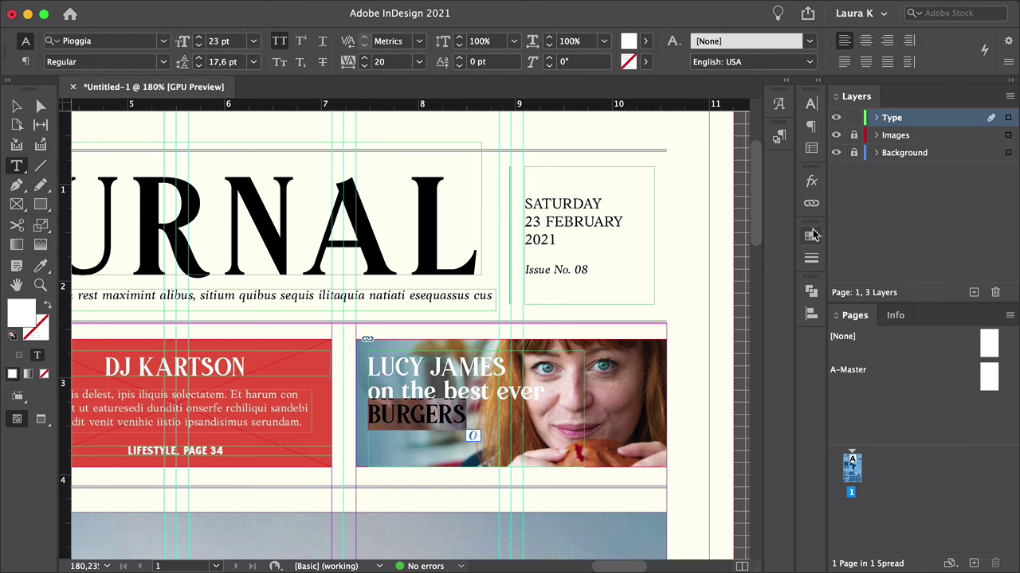
{"action": "left_click", "coordinate": [811, 236]}
{"action": "left_click", "coordinate": [677, 334]}
{"action": "key", "text": "Escape"}
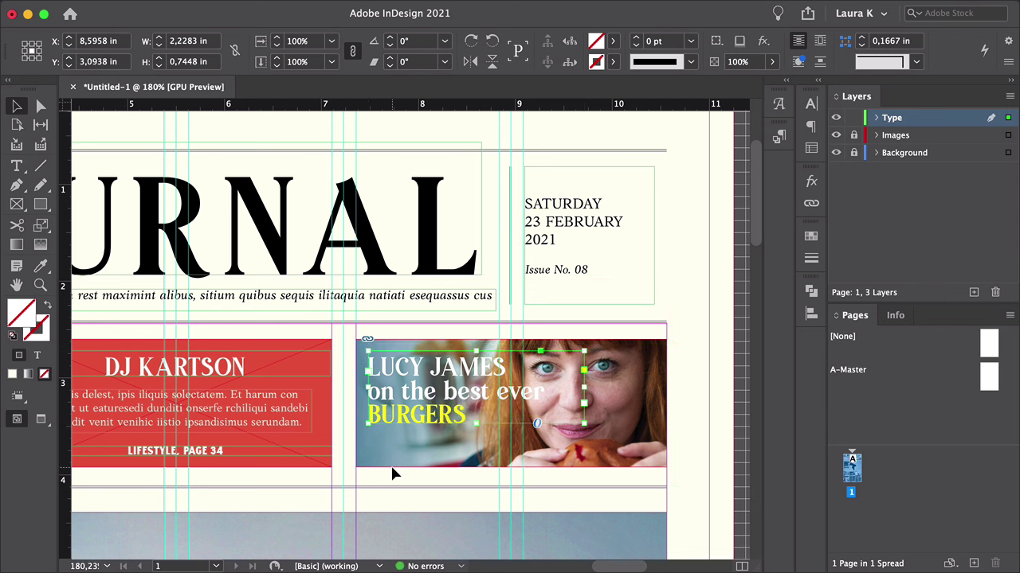
{"action": "key", "text": "Return"}
{"action": "key", "text": "ctrl+a"}
{"action": "key", "text": "Escape"}
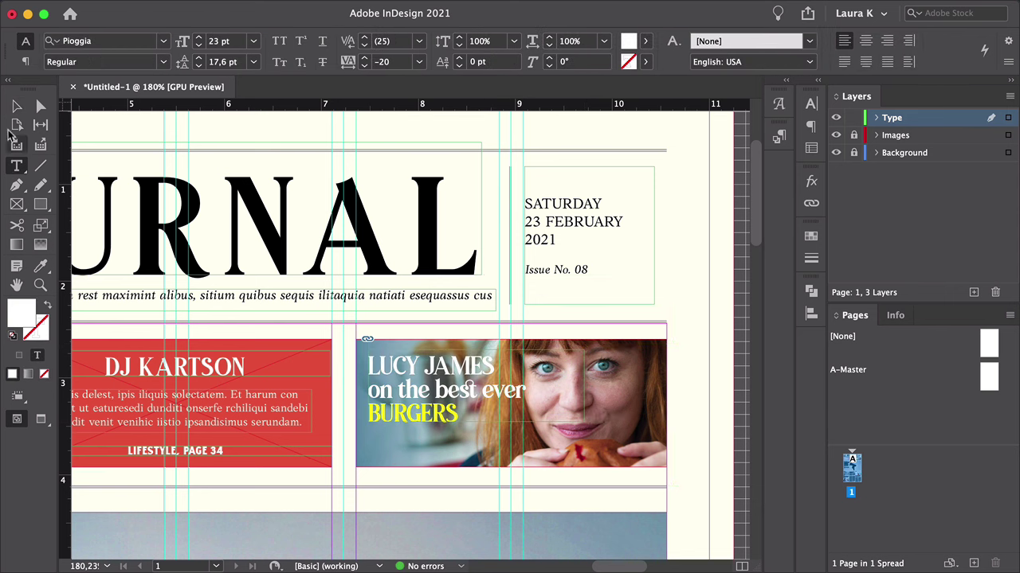
- Copy the LIFESTYLE, PAGE 34 label onto the photo, left-align it, and retype it 'FOOD, PAGE 21'
{"action": "left_click", "coordinate": [223, 453]}
{"action": "left_click_drag", "start_coordinate": [223, 453], "coordinate": [568, 452]}
{"action": "double_click", "coordinate": [414, 451]}
{"action": "key", "text": "ctrl+shift+l"}
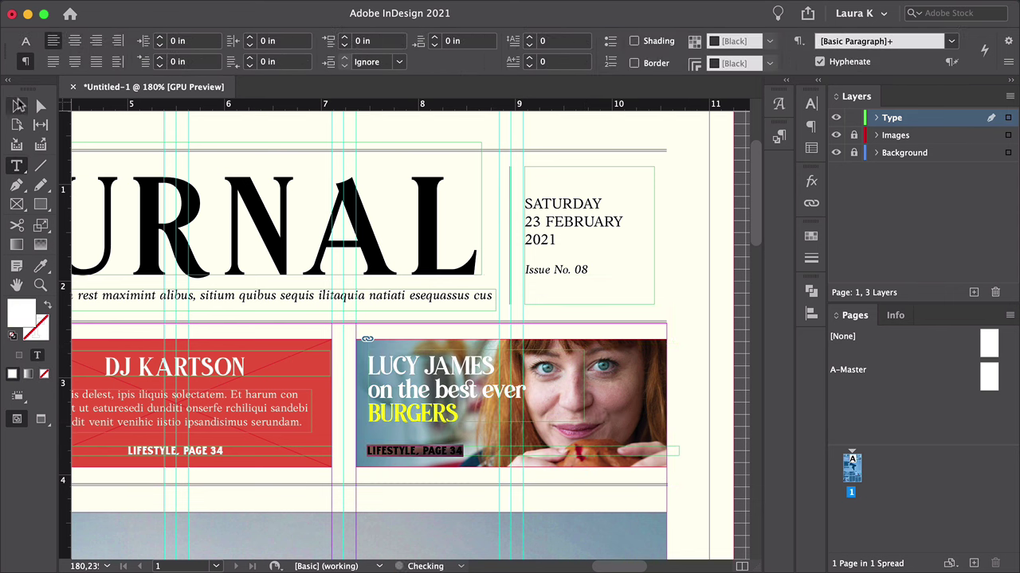
{"action": "key", "text": "Escape"}
{"action": "triple_click", "coordinate": [414, 451]}
{"action": "type", "text": "FOOD, PAGE 21"}
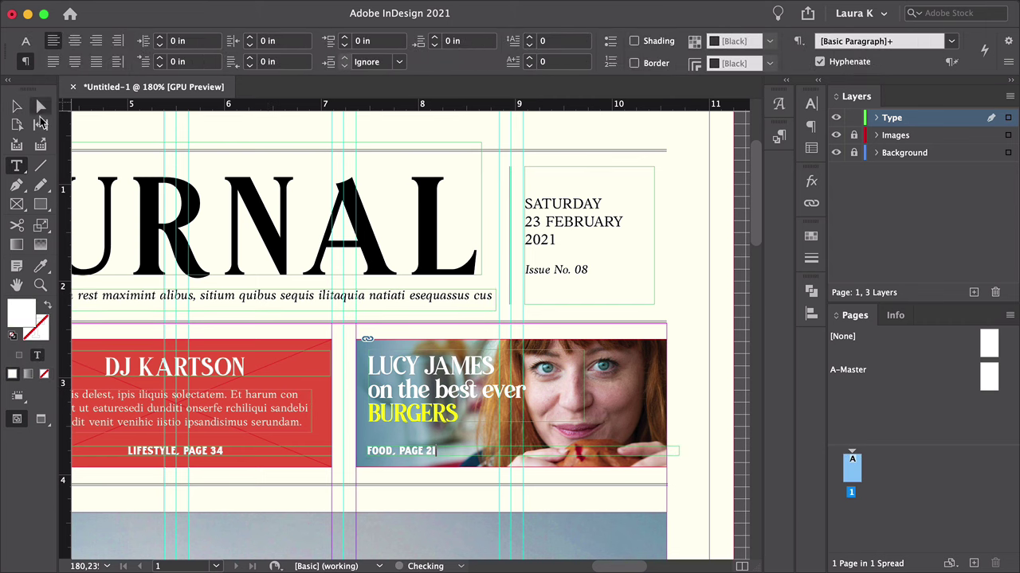
- Hide guides and zoom out to review the finished LUCY JAMES teaser box
{"action": "key", "text": "Escape"}
{"action": "left_click", "coordinate": [579, 401]}
{"action": "key", "text": "w"}
{"action": "key", "text": "ctrl+minus"}
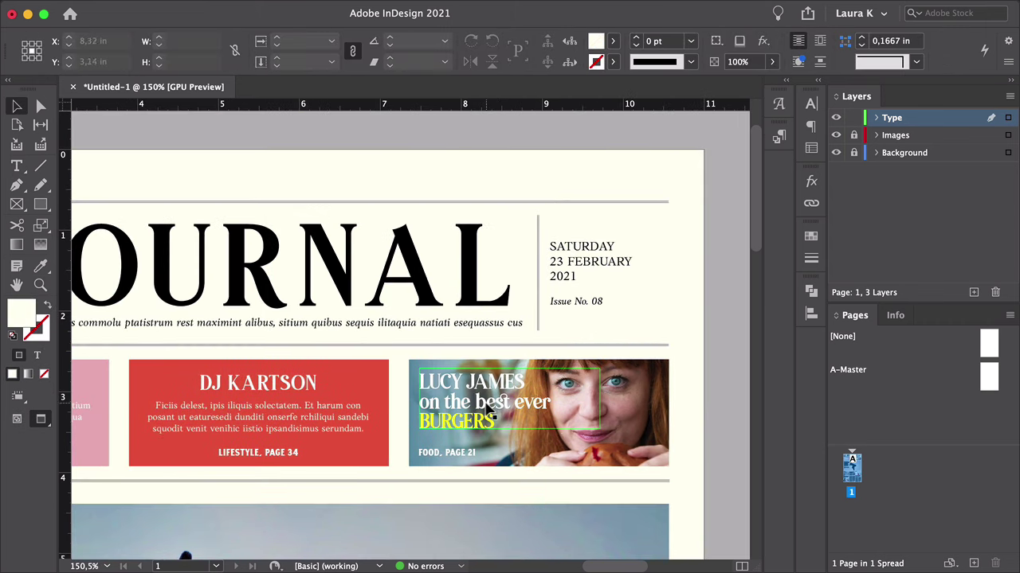
{"action": "triple_click", "coordinate": [493, 402]}
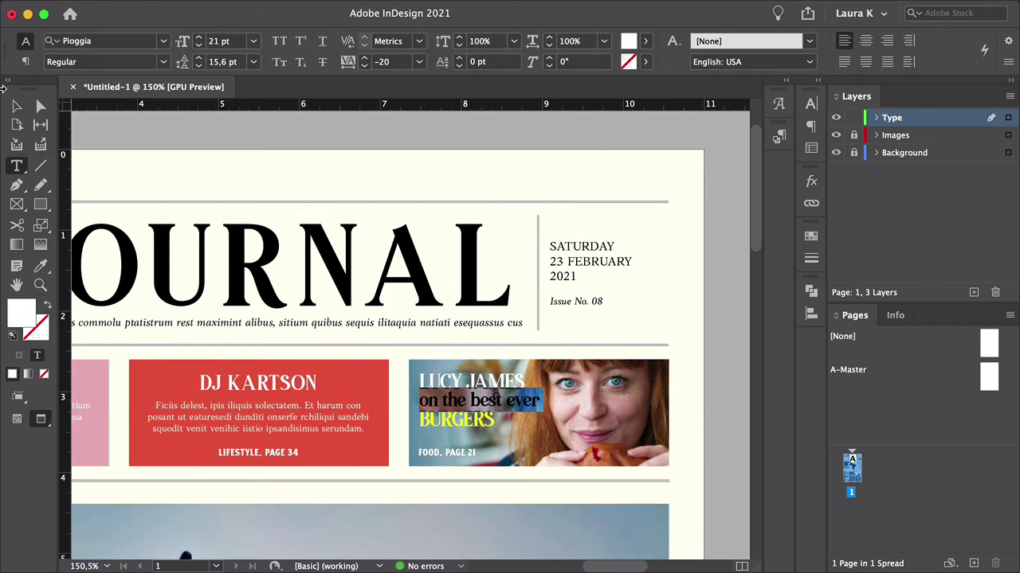
{"action": "key", "text": "Escape"}
{"action": "scroll", "coordinate": [514, 431], "scroll_direction": "down", "scroll_amount": 5}
{"action": "scroll", "coordinate": [514, 431], "scroll_direction": "up", "scroll_amount": 5}
{"action": "left_click", "coordinate": [703, 287]}
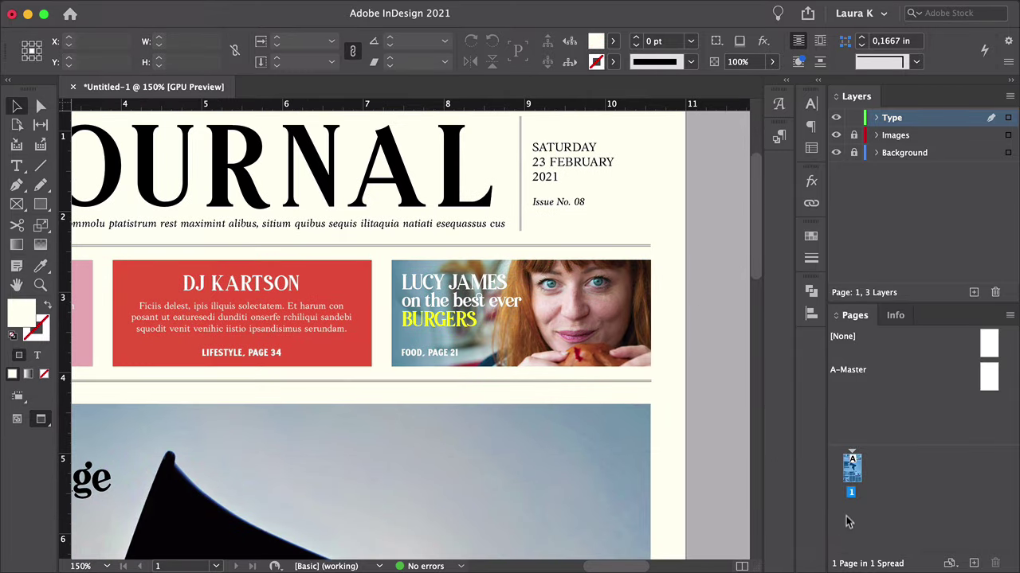
- Preview the page in full-screen Presentation mode, then fit the whole page in the window
{"action": "key", "text": "shift+w"}
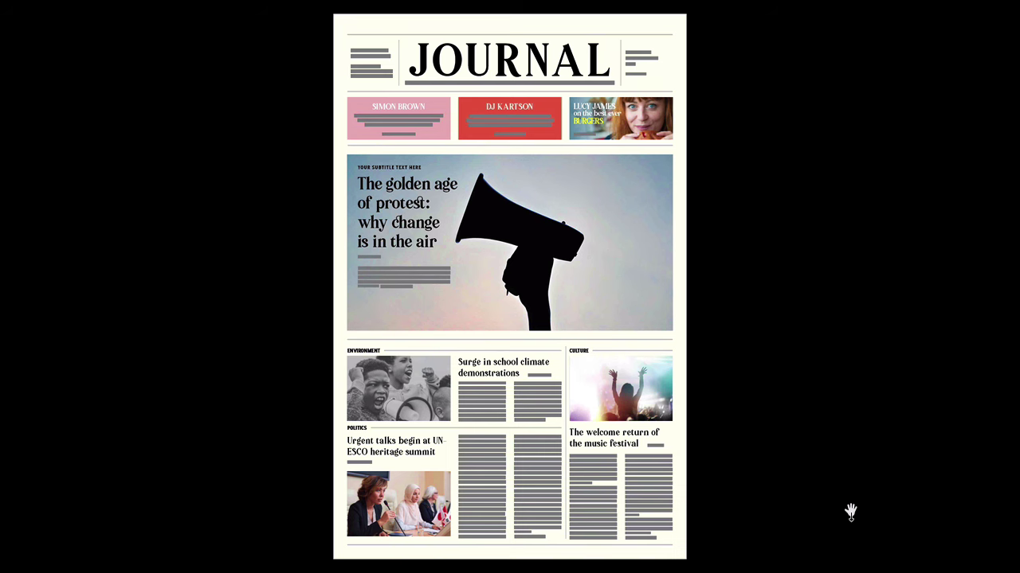
{"action": "key", "text": "Escape"}
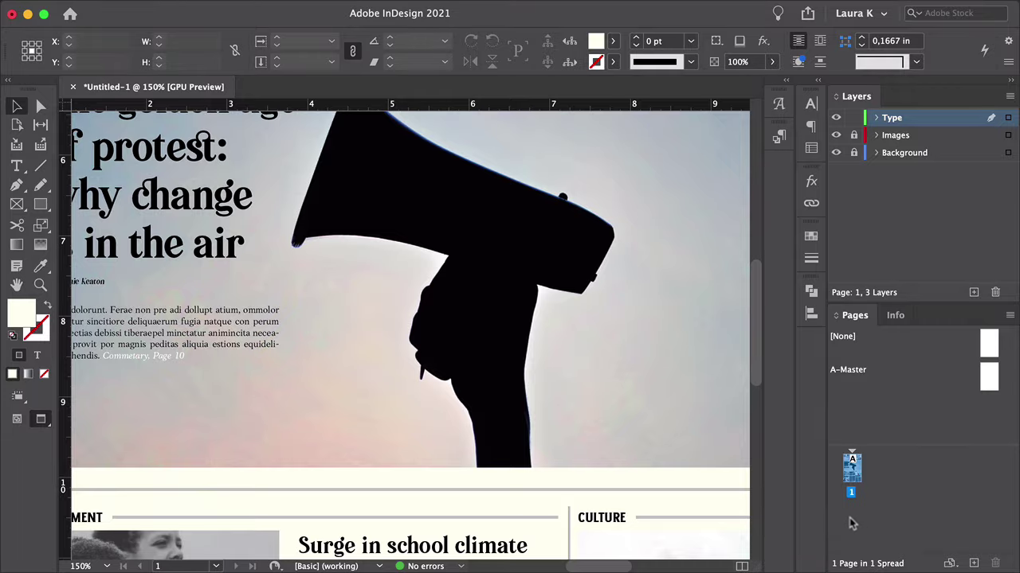
{"action": "key", "text": "ctrl+0"}
{"action": "left_click", "coordinate": [115, 9]}
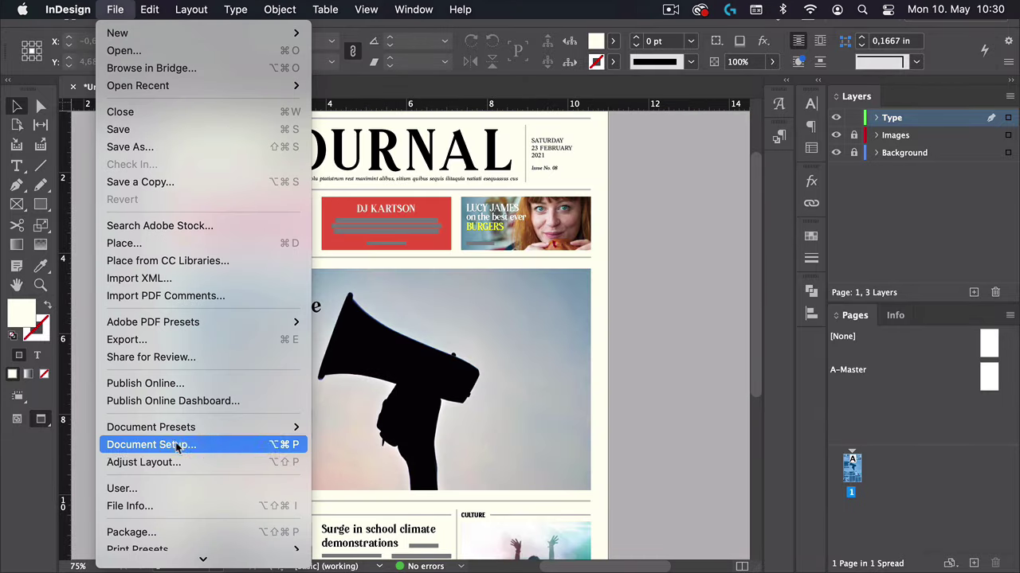
- Export the document as NewspaperTemplate into the Newspaper Template folder
{"action": "left_click", "coordinate": [226, 340]}
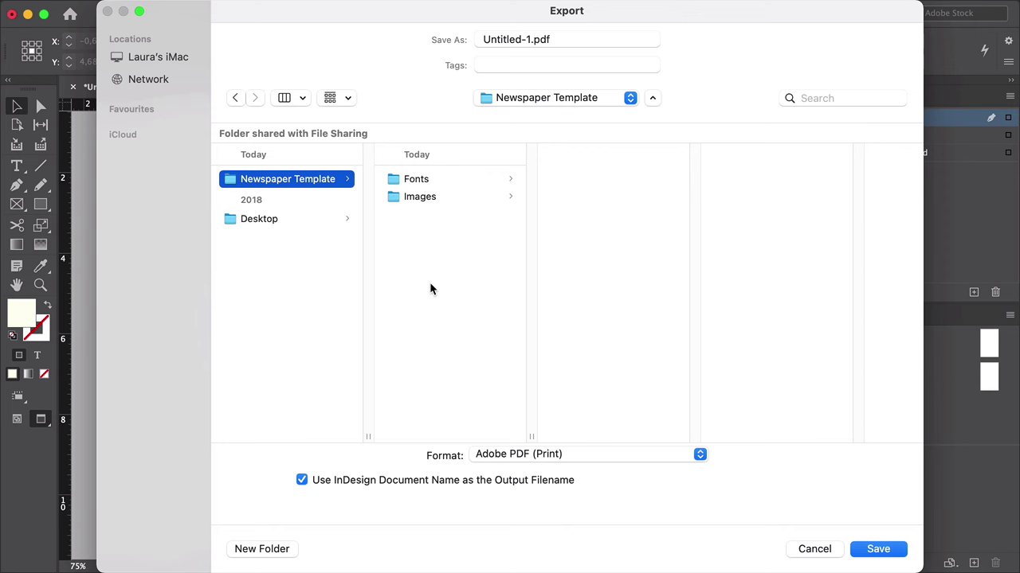
{"action": "left_click", "coordinate": [531, 39]}
{"action": "key", "text": "BackSpace"}
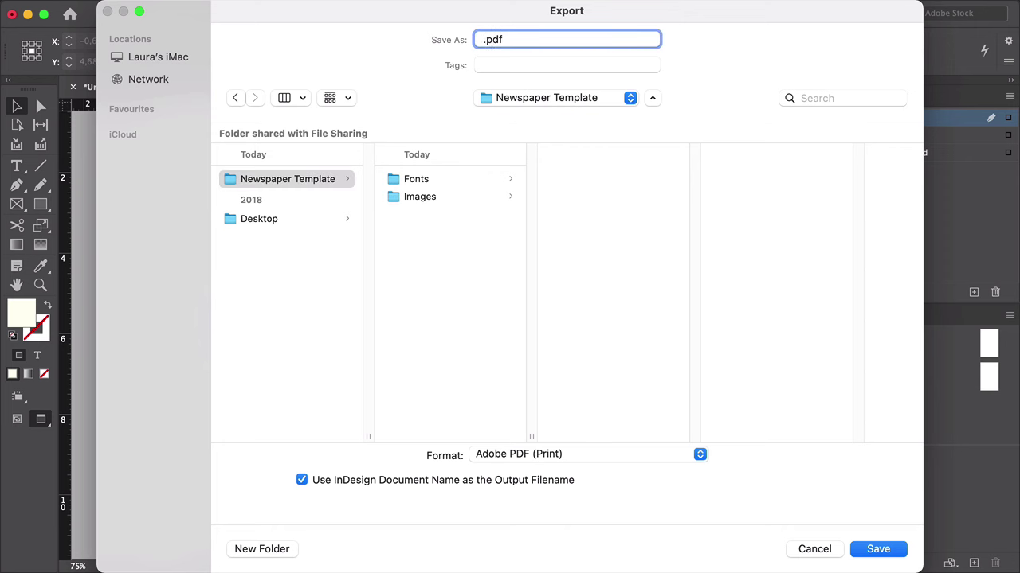
{"action": "type", "text": "NewspaperTemplate"}
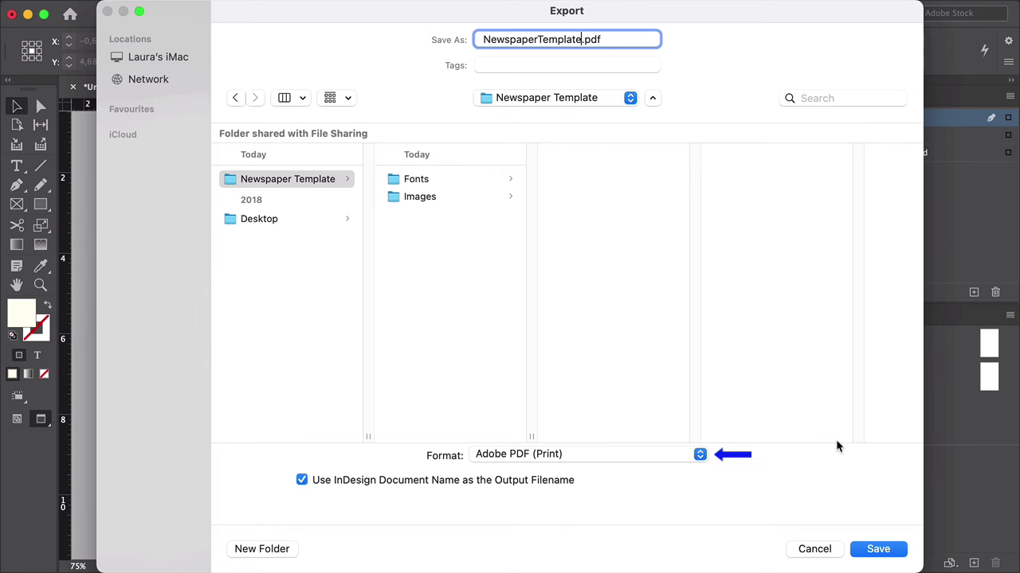
{"action": "left_click", "coordinate": [883, 550]}
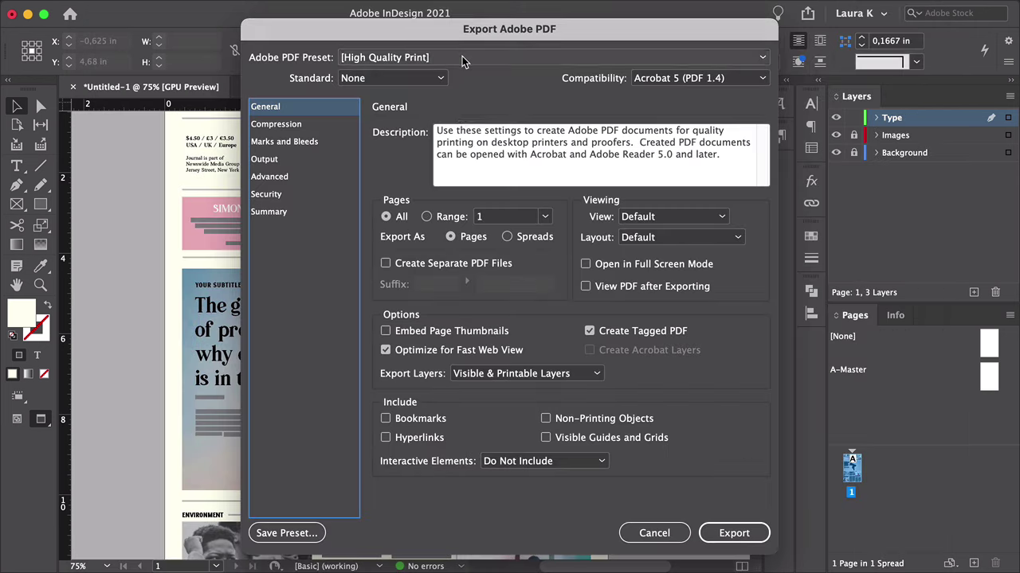
- Choose the [Press Quality] preset with all printer's marks and document bleed, and export the PDF
{"action": "left_click", "coordinate": [464, 60]}
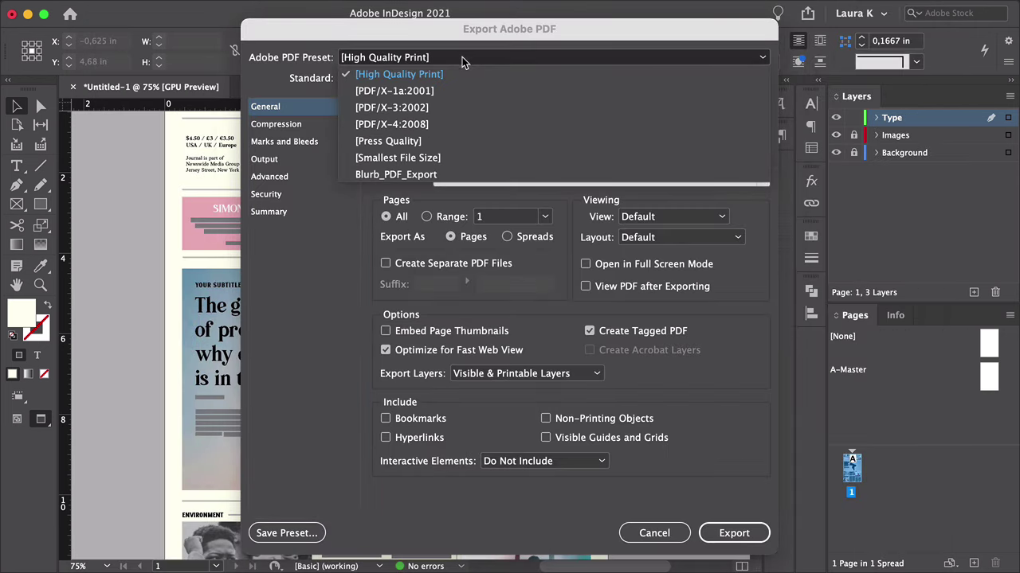
{"action": "left_click", "coordinate": [438, 141]}
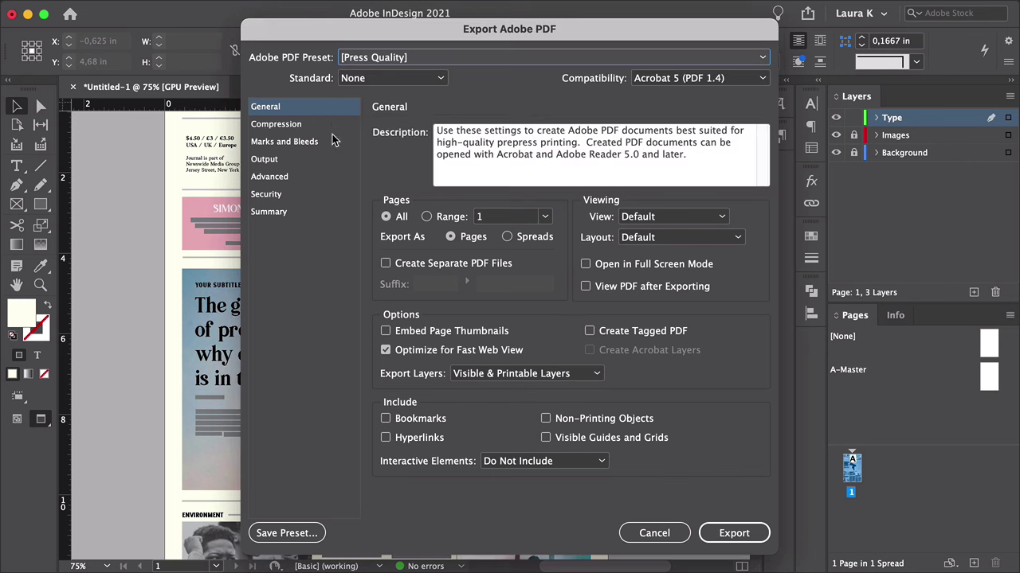
{"action": "left_click", "coordinate": [325, 143]}
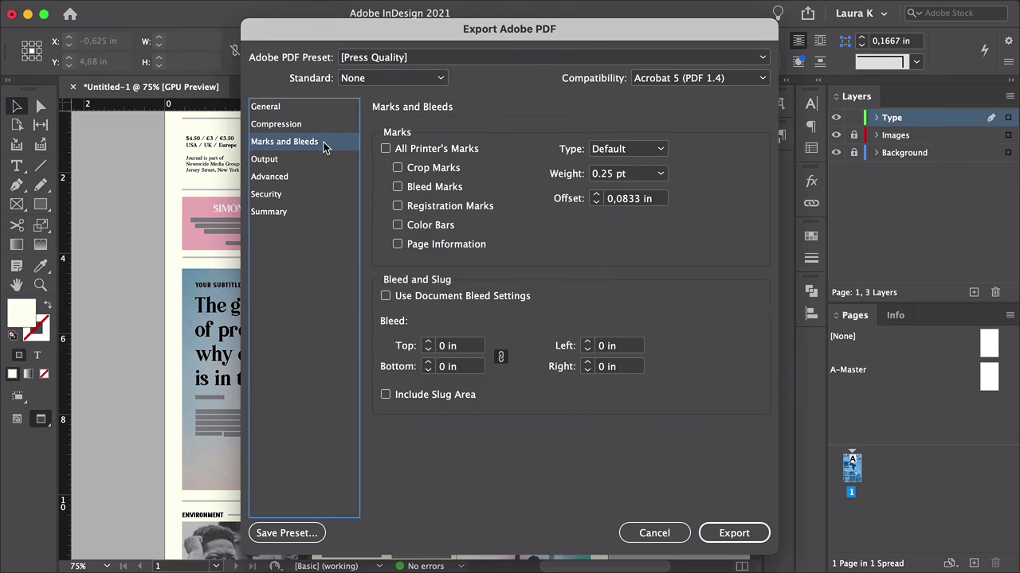
{"action": "left_click", "coordinate": [387, 149]}
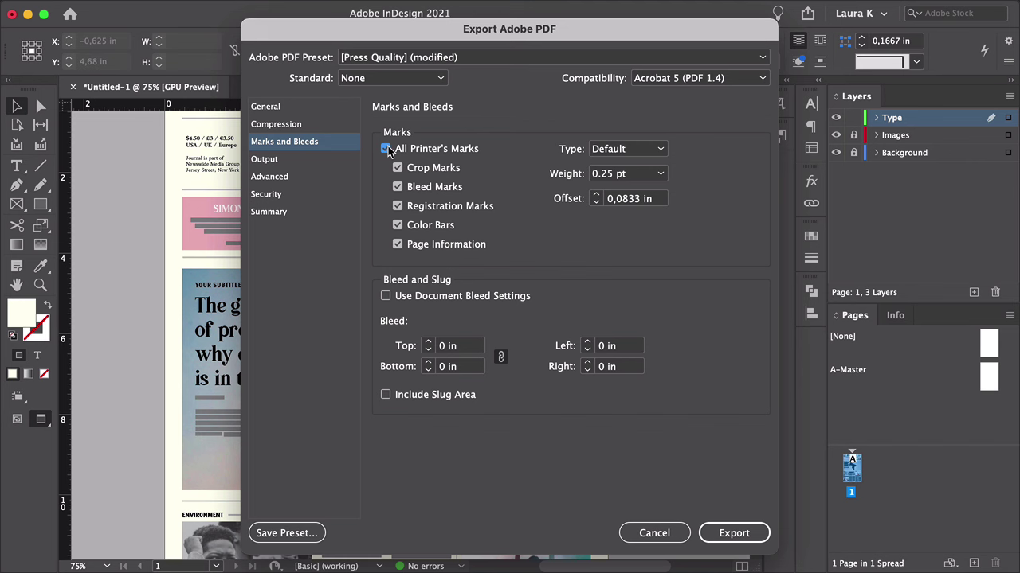
{"action": "left_click", "coordinate": [386, 296]}
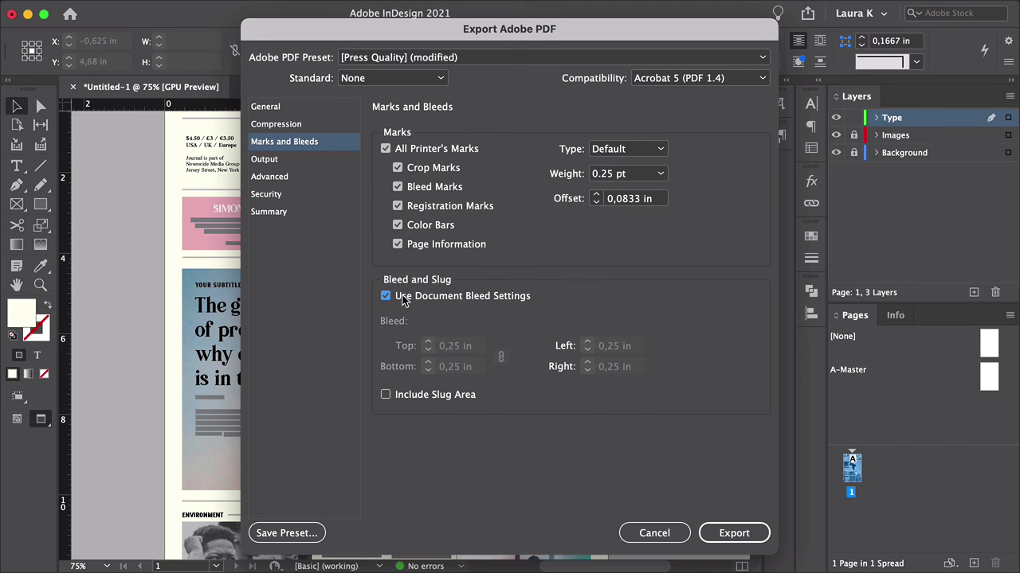
{"action": "left_click", "coordinate": [733, 533]}
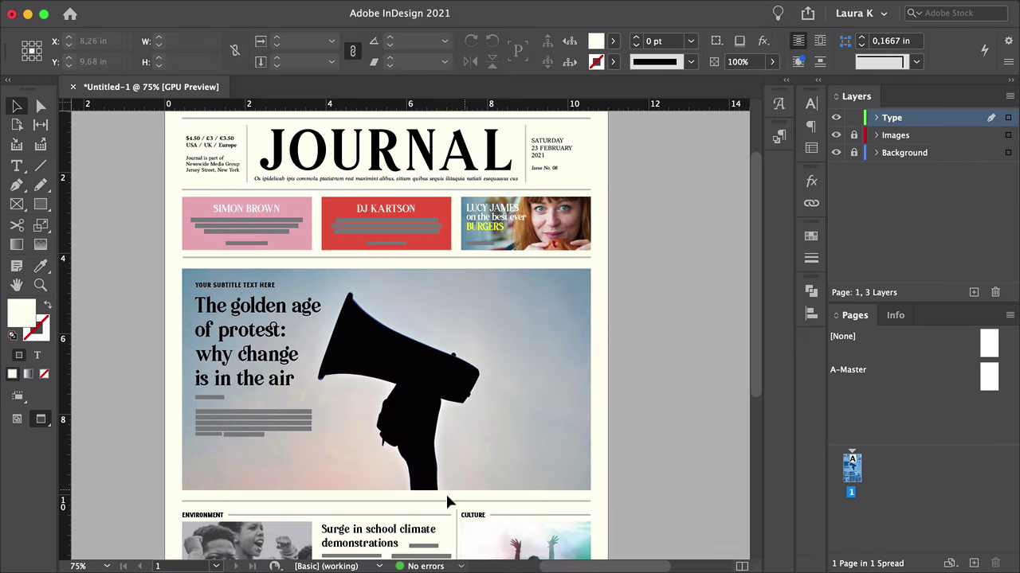
{"action": "left_click", "coordinate": [328, 540]}
{"action": "key", "text": "Down"}
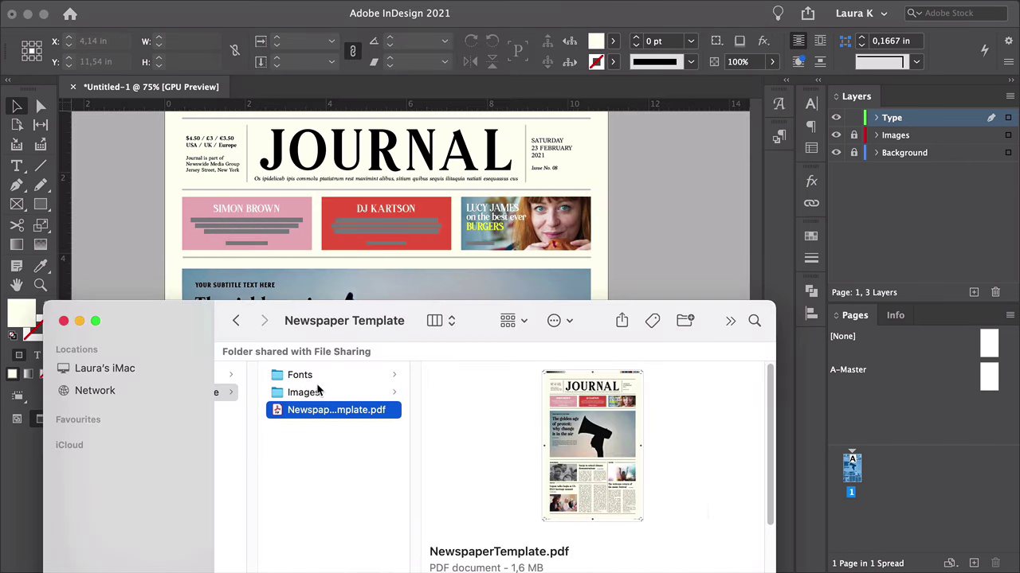
{"action": "key", "text": "space"}
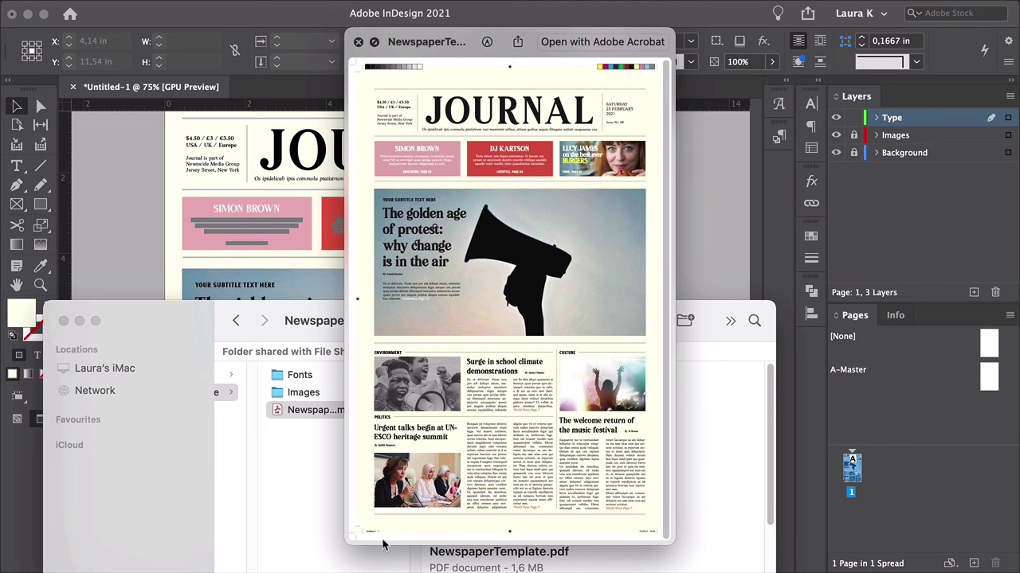
{"action": "key", "text": "space"}
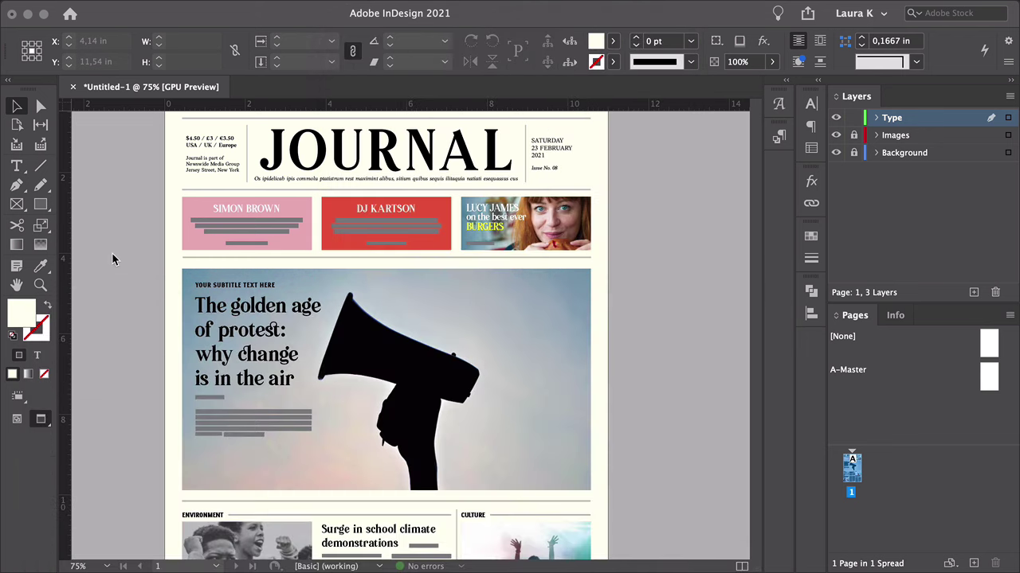
- Export an Adobe PDF (Interactive) named NewspaperTemplate-online, accepting the colour warning
{"action": "key", "text": "super+e"}
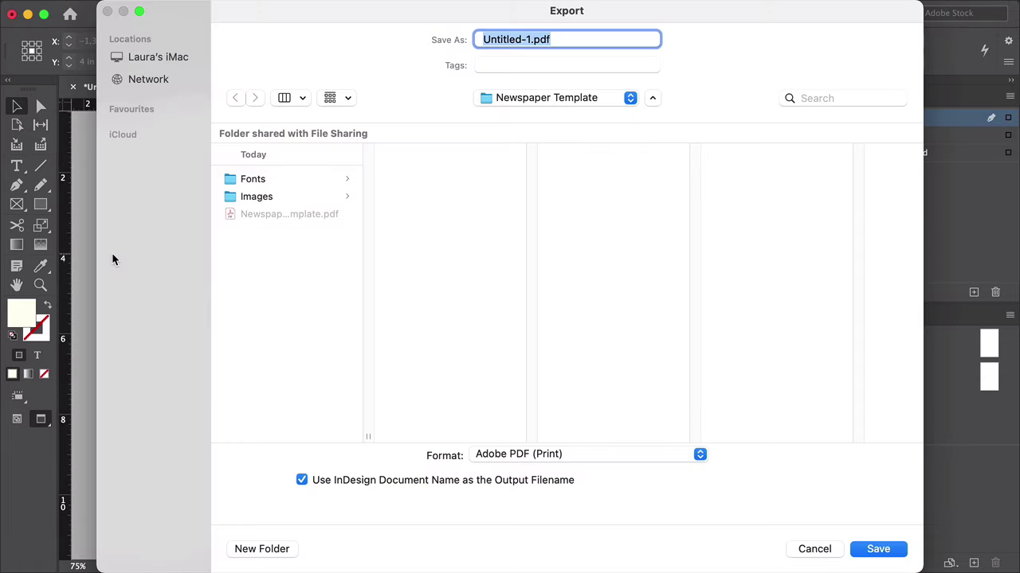
{"action": "key", "text": "Right"}
{"action": "type", "text": "-"}
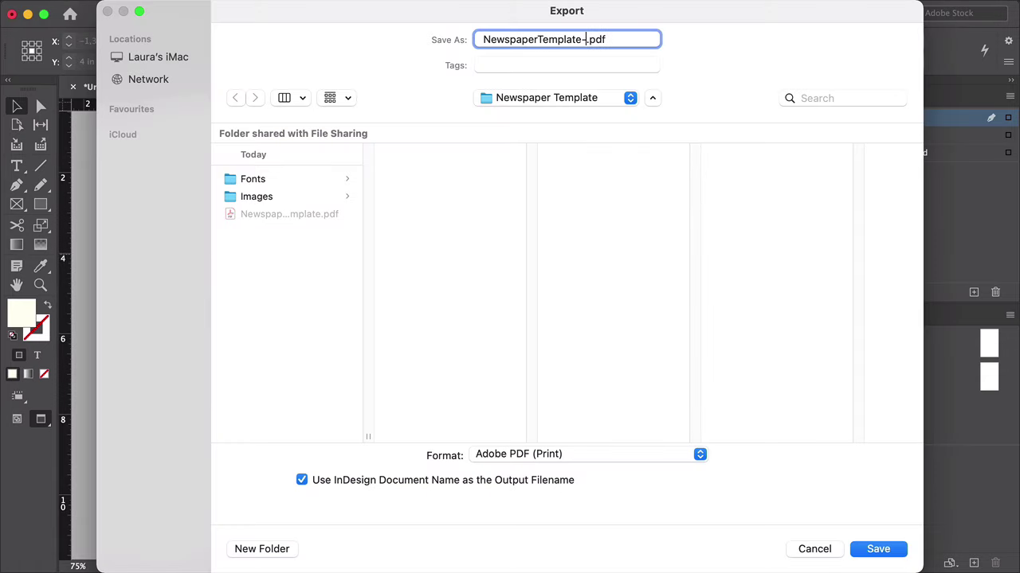
{"action": "type", "text": "online"}
{"action": "left_click", "coordinate": [625, 453]}
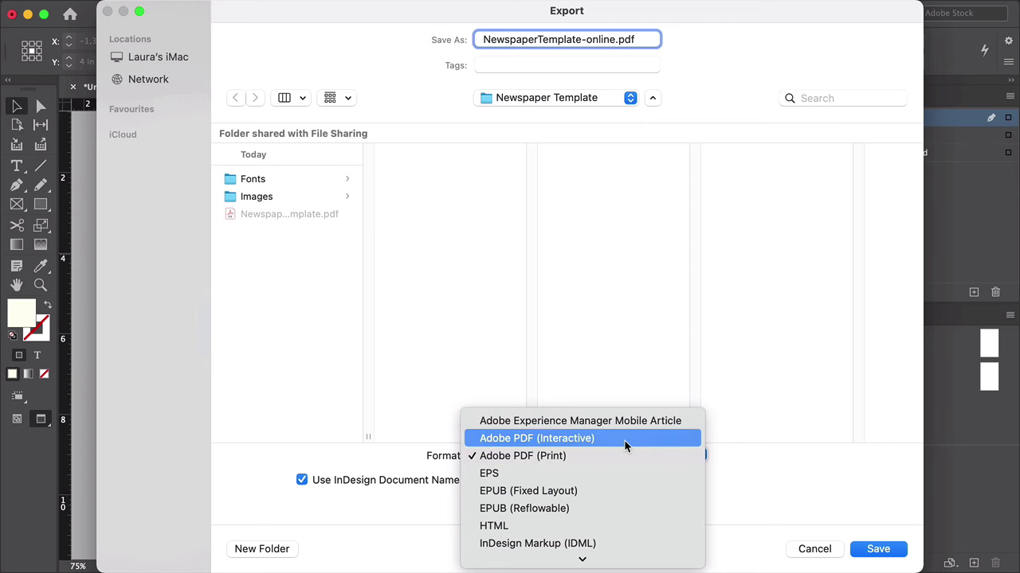
{"action": "left_click", "coordinate": [625, 440]}
{"action": "left_click", "coordinate": [876, 549]}
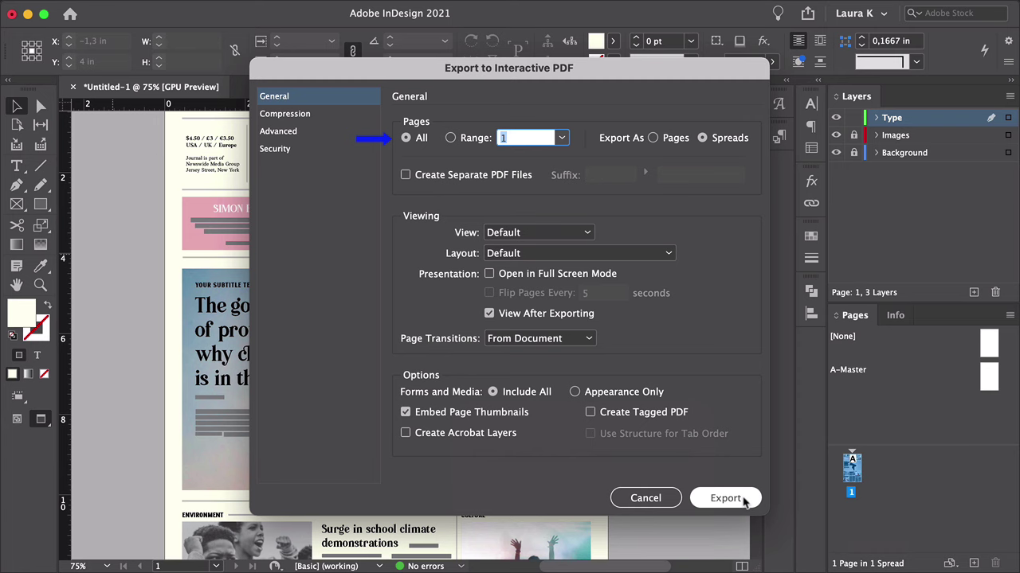
{"action": "left_click", "coordinate": [743, 498]}
{"action": "left_click", "coordinate": [647, 333]}
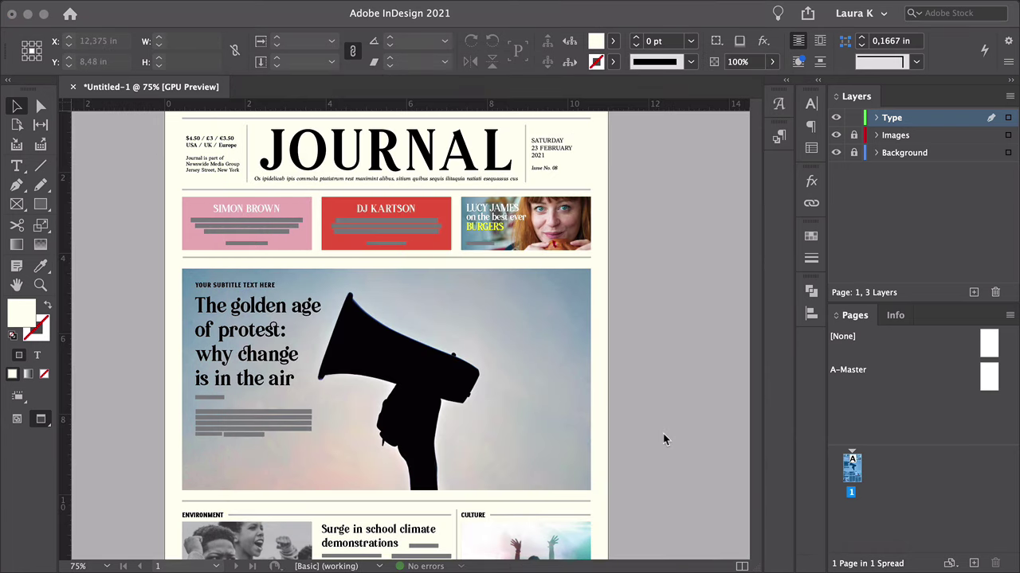
- Open NewspaperTemplate-online.pdf in Acrobat, zoom out to the full page, and view it full-screen
{"action": "left_click", "coordinate": [319, 549]}
{"action": "left_click", "coordinate": [336, 409]}
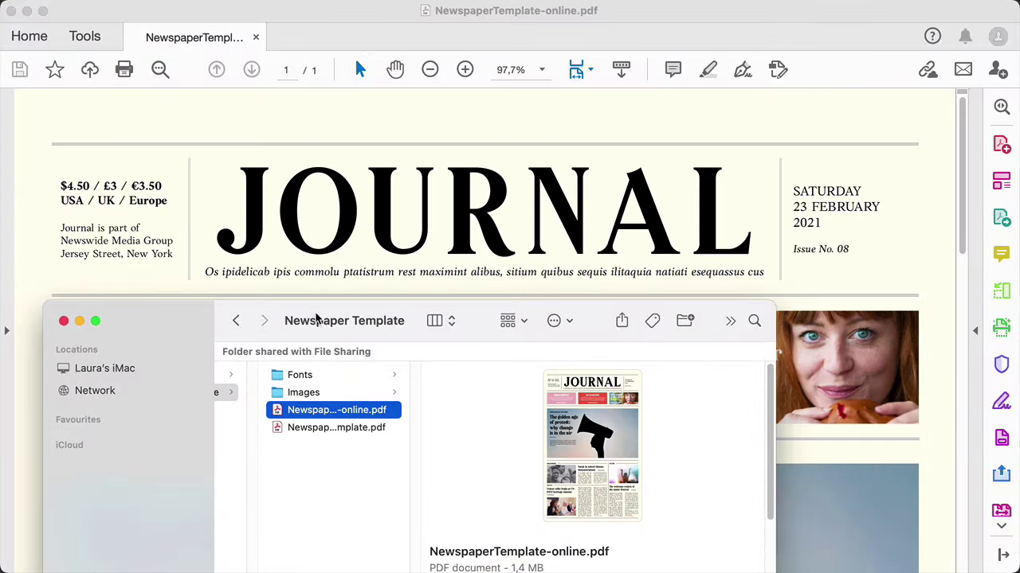
{"action": "left_click", "coordinate": [190, 281]}
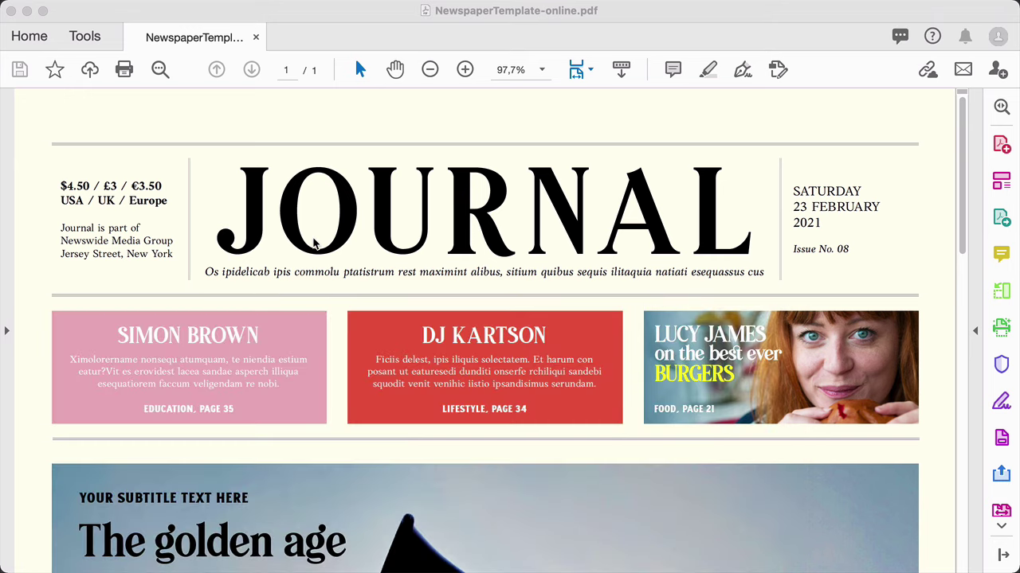
{"action": "left_click", "coordinate": [430, 70]}
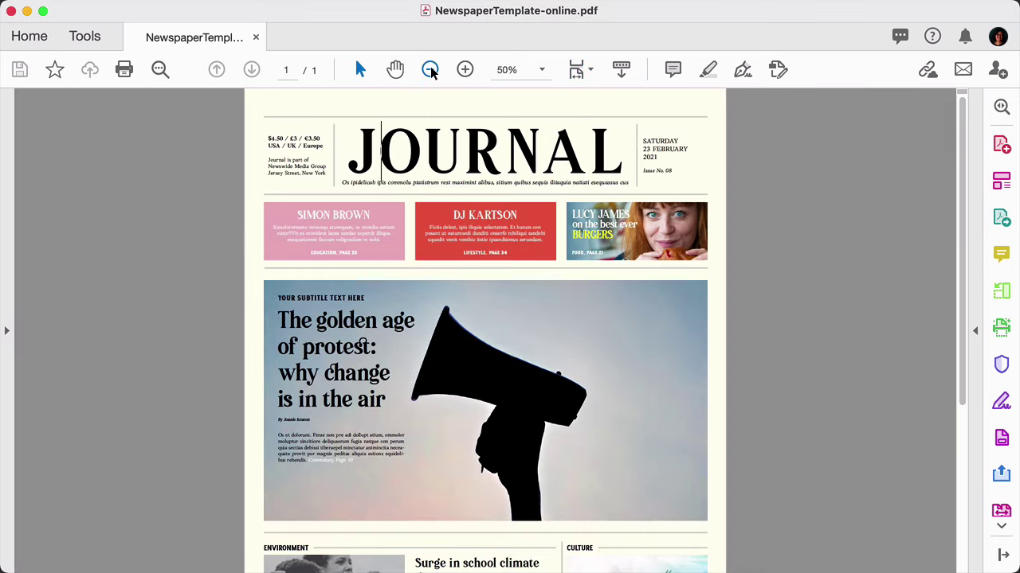
{"action": "left_click", "coordinate": [430, 70]}
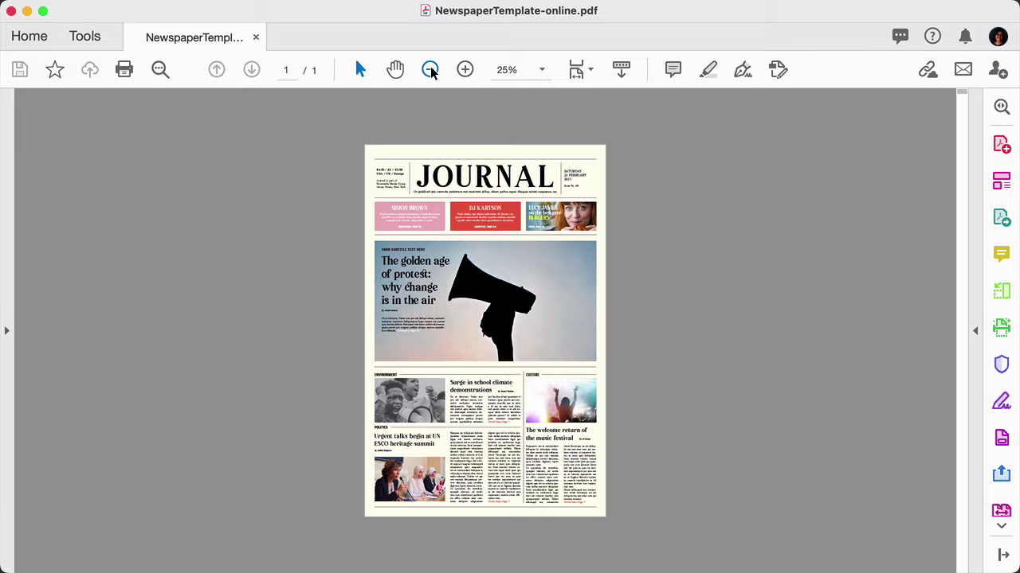
{"action": "key", "text": "super+l"}
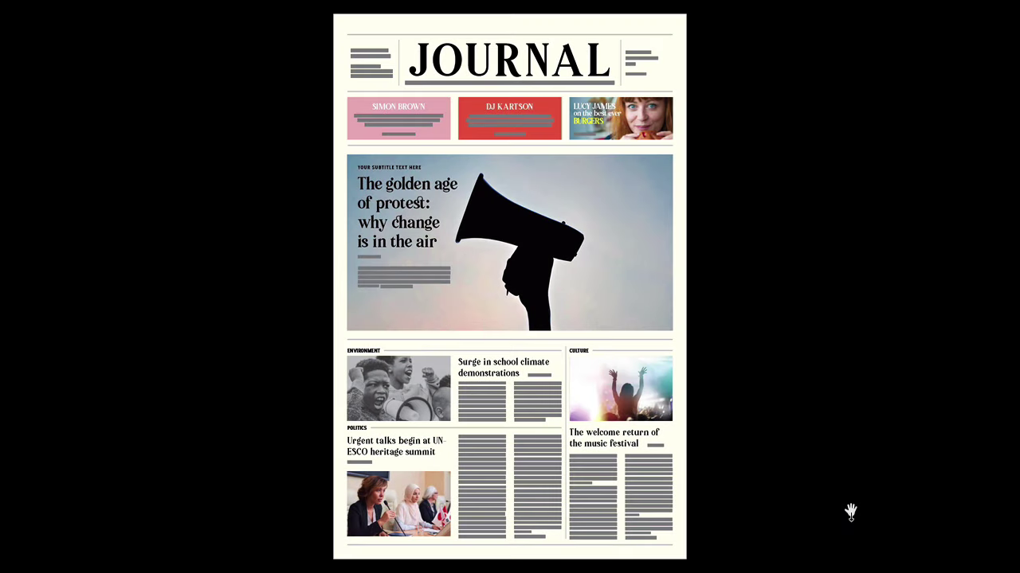